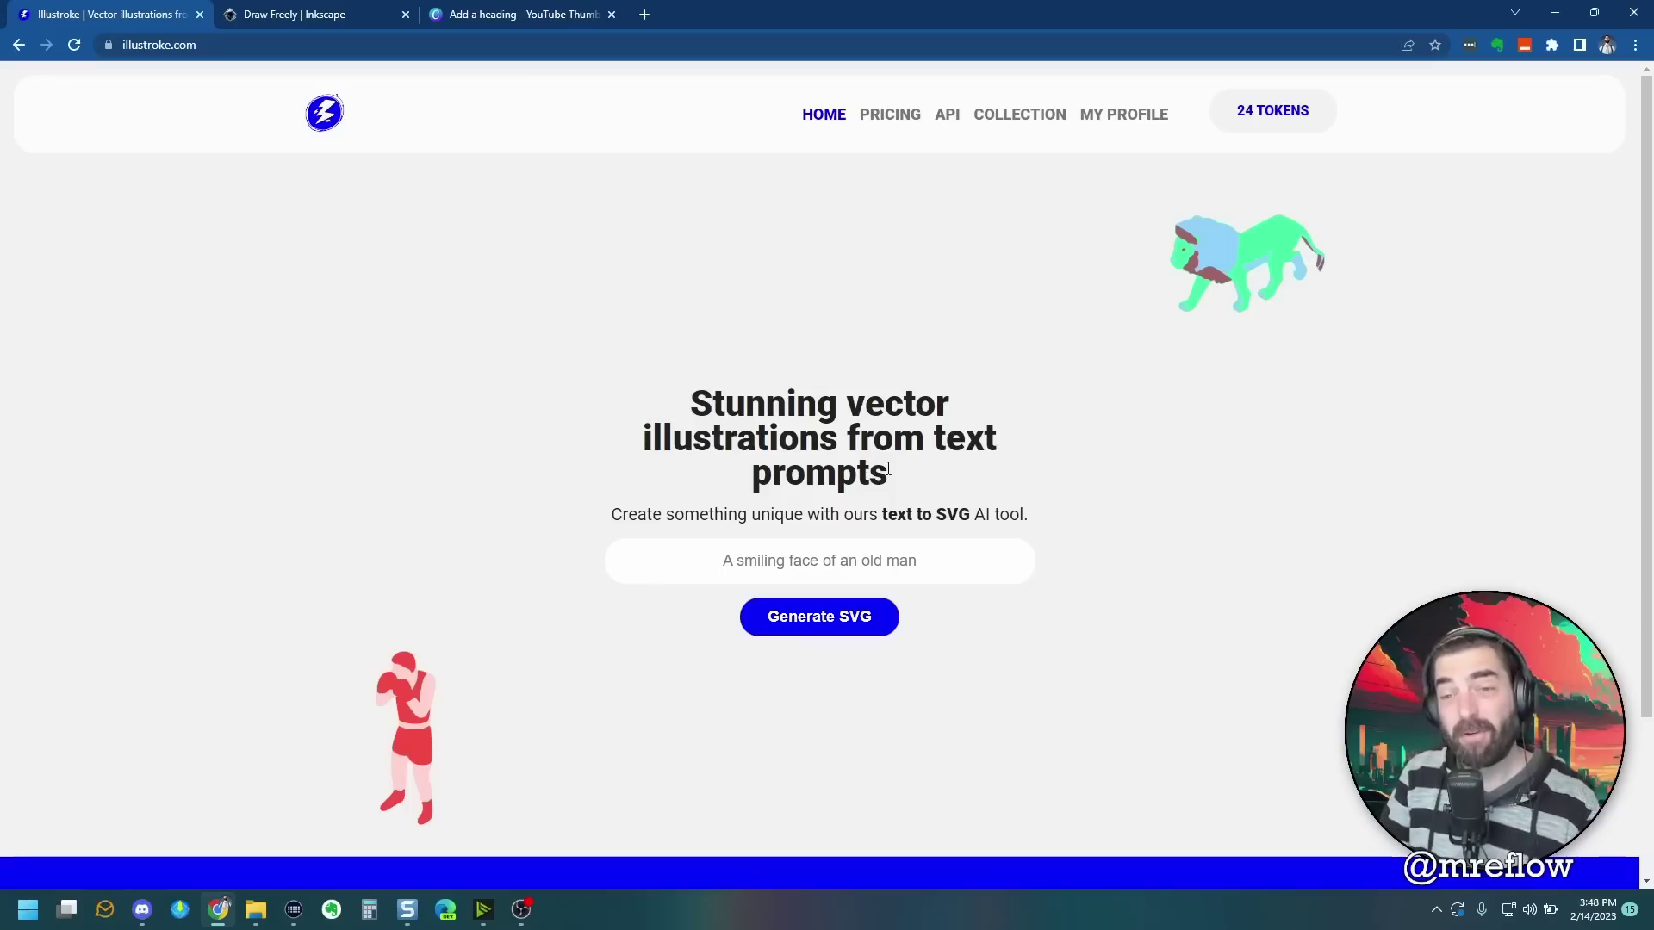
# Step: Show the Collection with the 'a wolf wearing sunglasses' request and its three wolf images
pyautogui.click(897, 114)
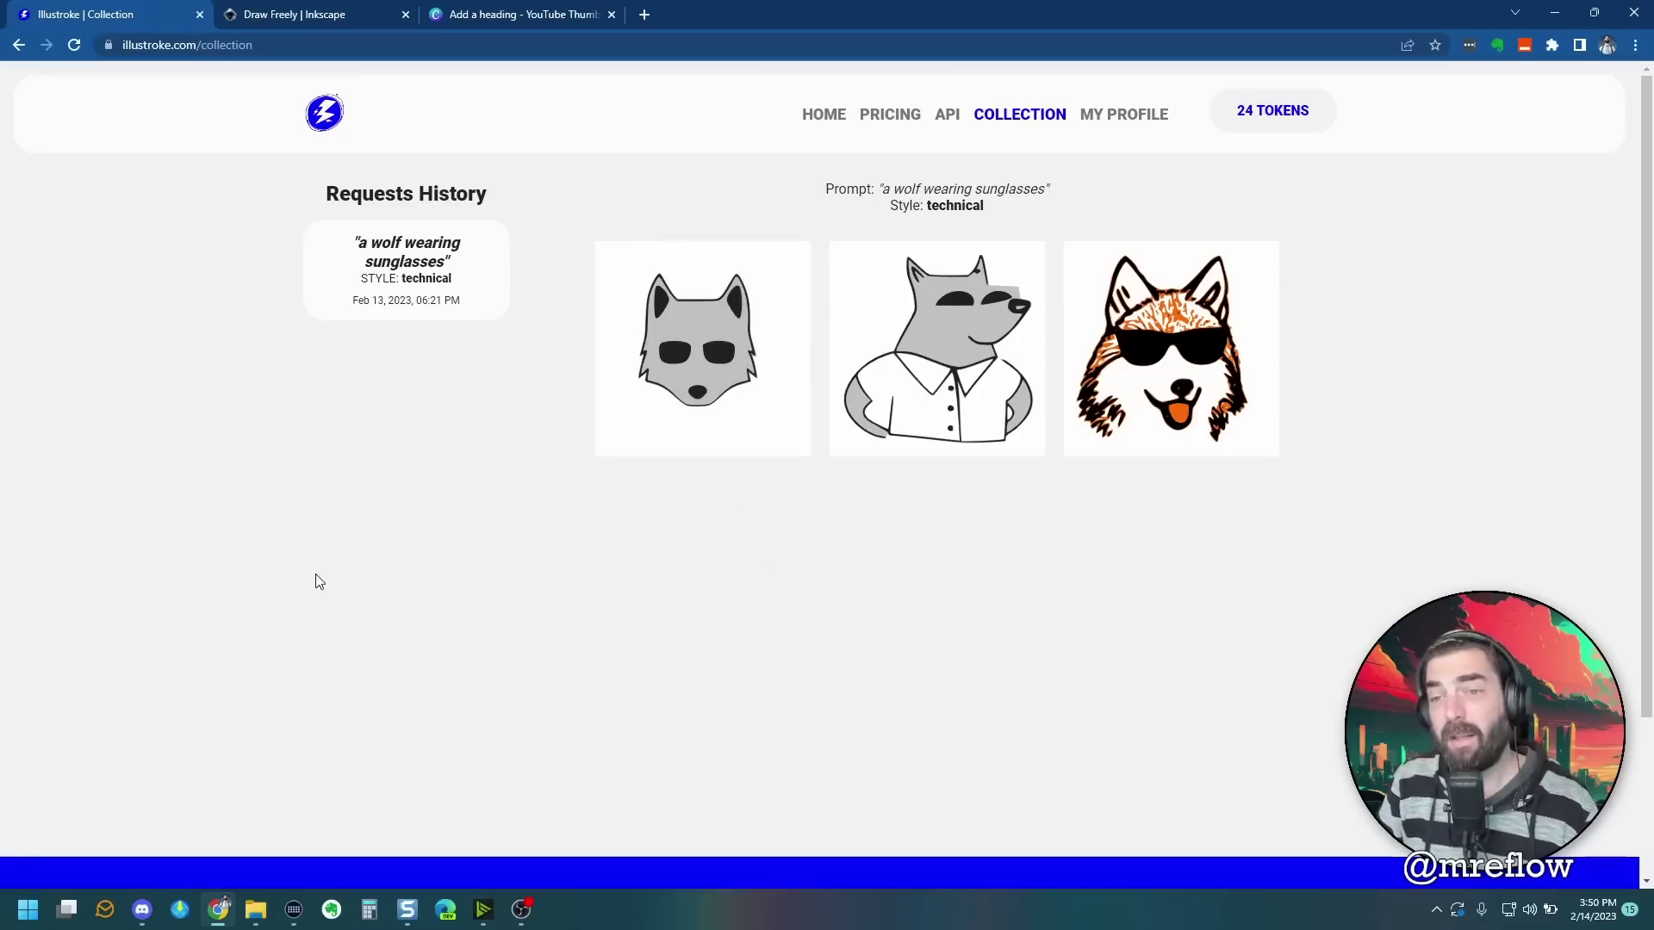
# Step: Submit the prompt 'A toolbox with a brain coming out of it' from the home page
pyautogui.moveTo(366, 261)
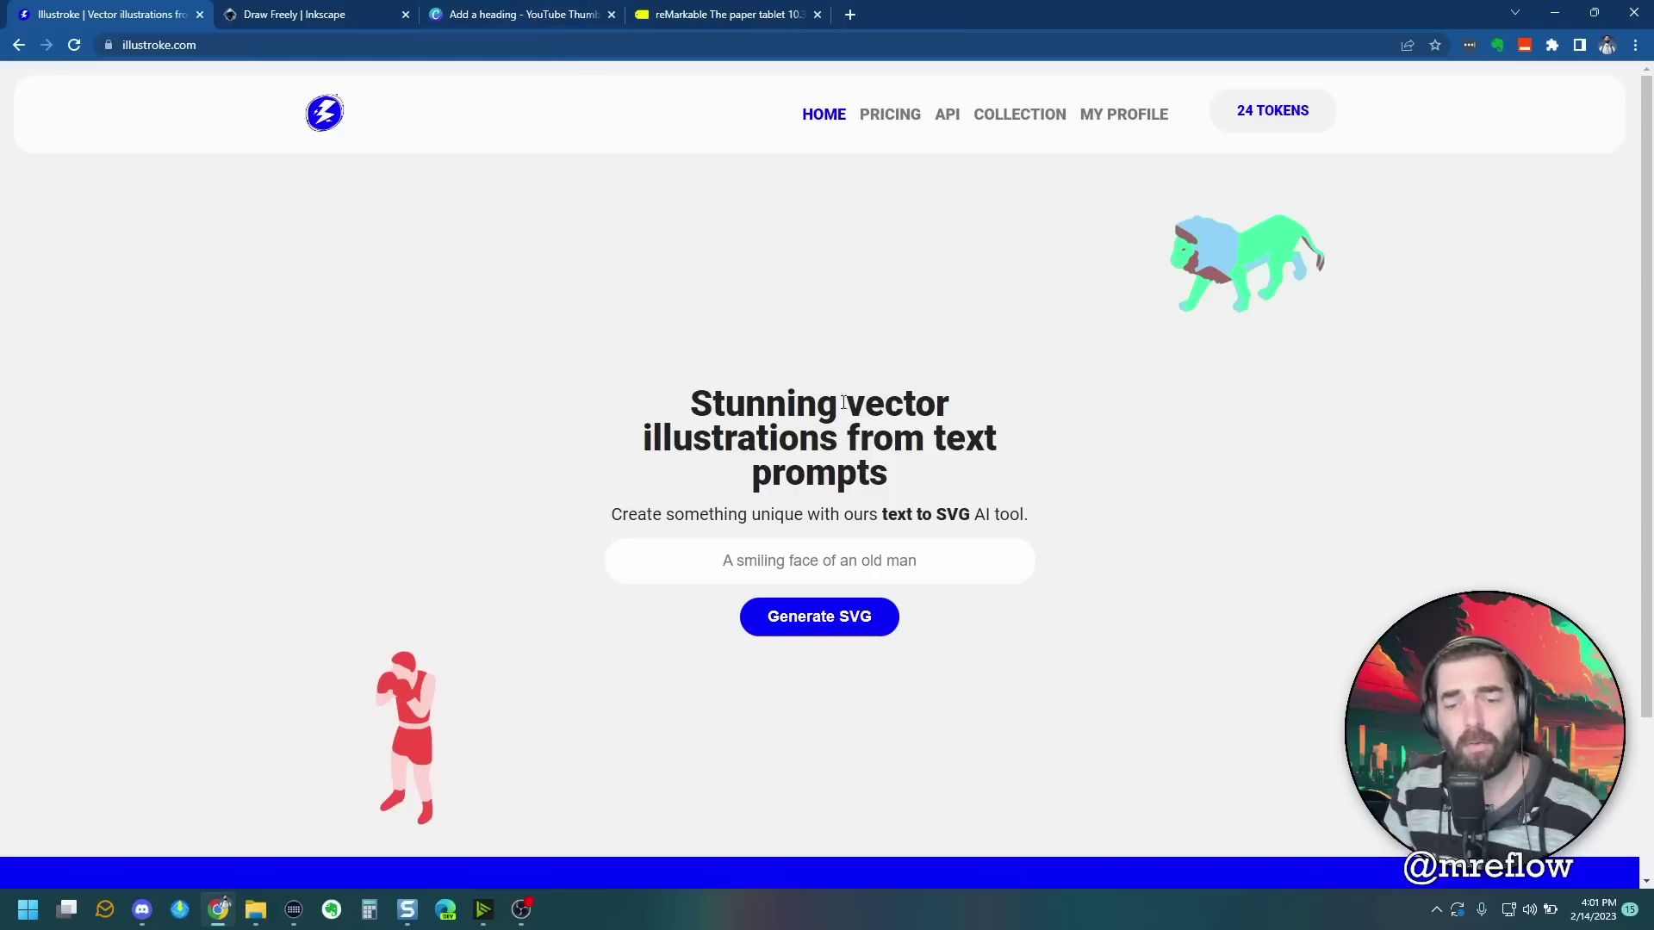
pyautogui.click(857, 560)
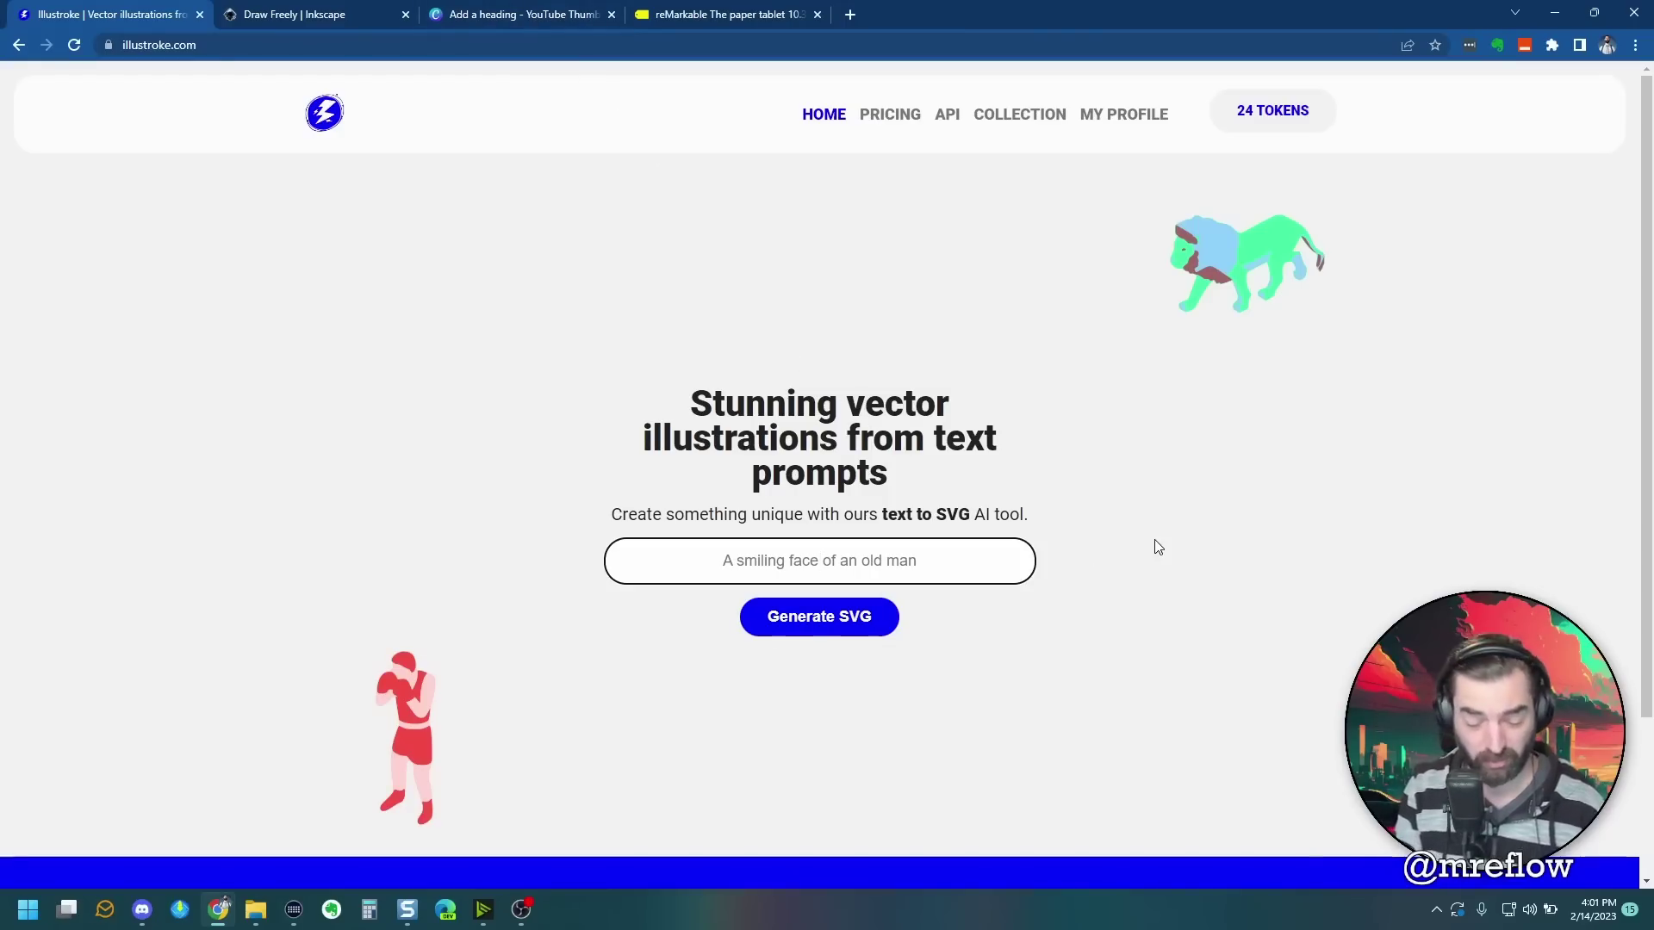
pyautogui.write('A tool')
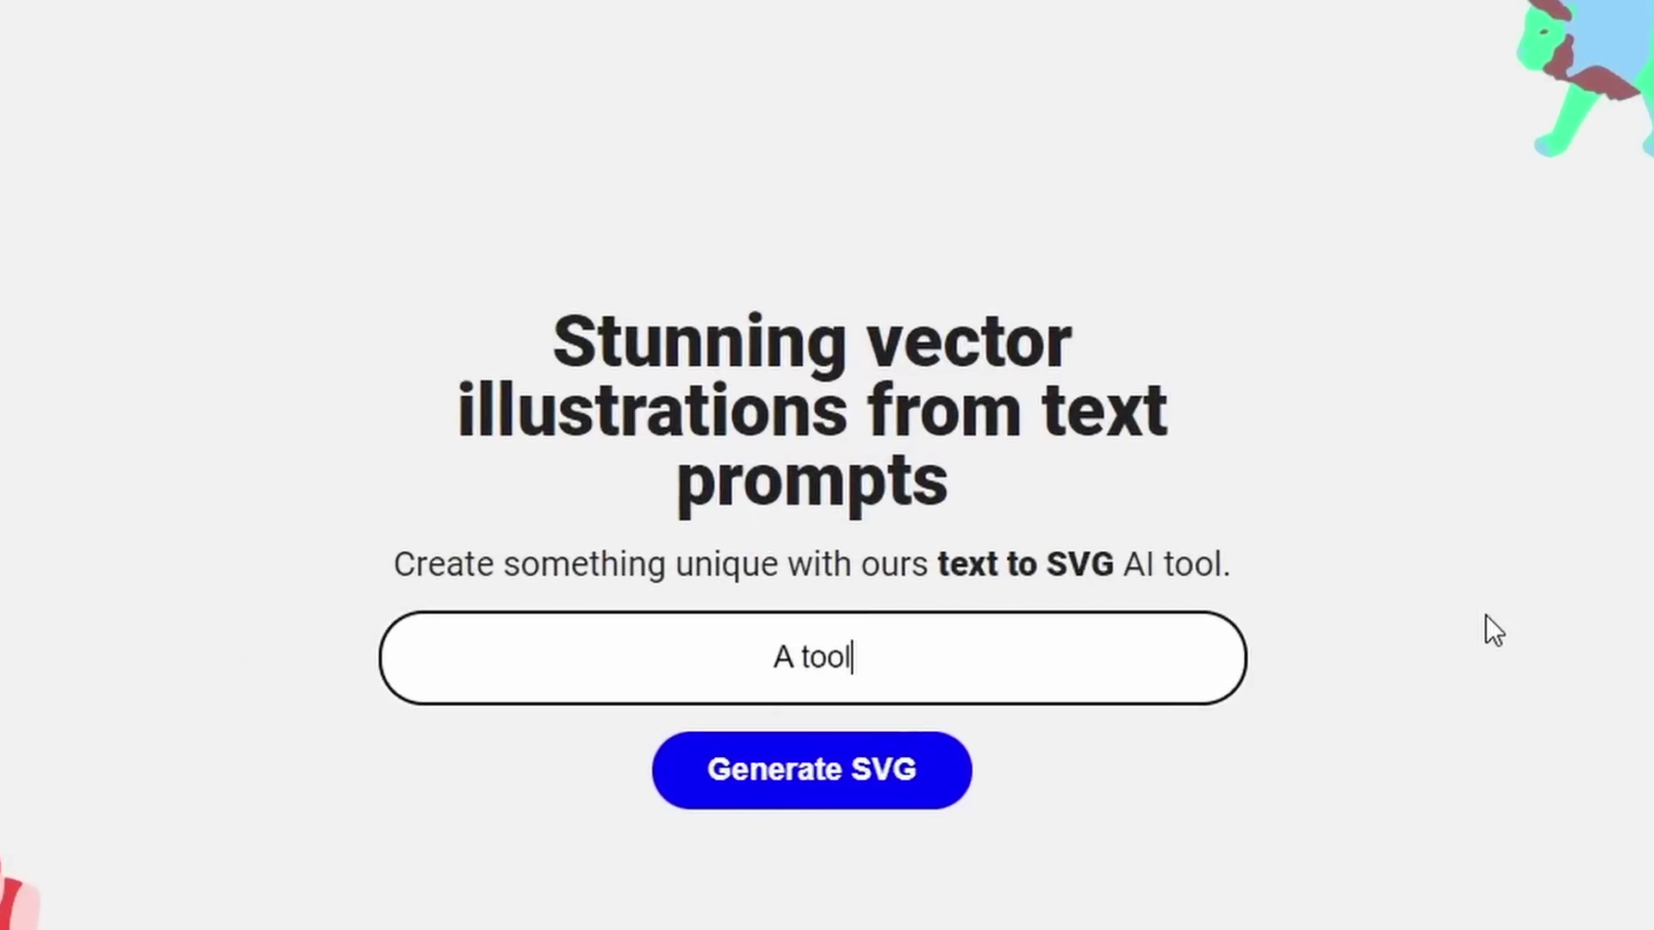
pyautogui.write('box with a ')
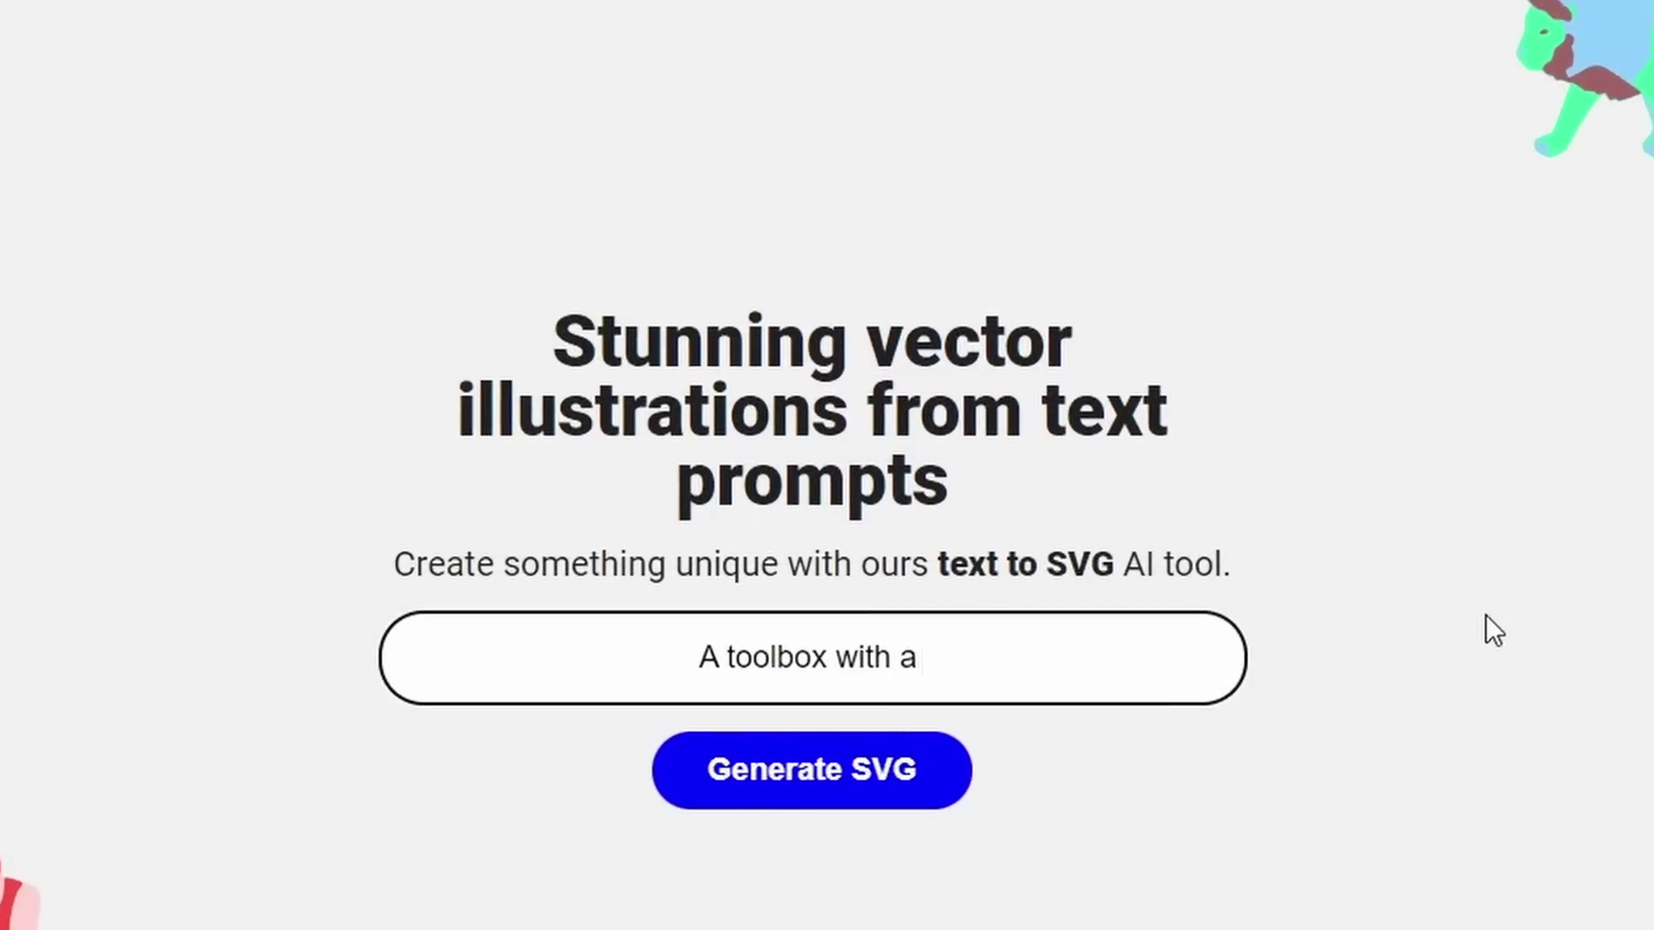
pyautogui.write('brain coming out of it')
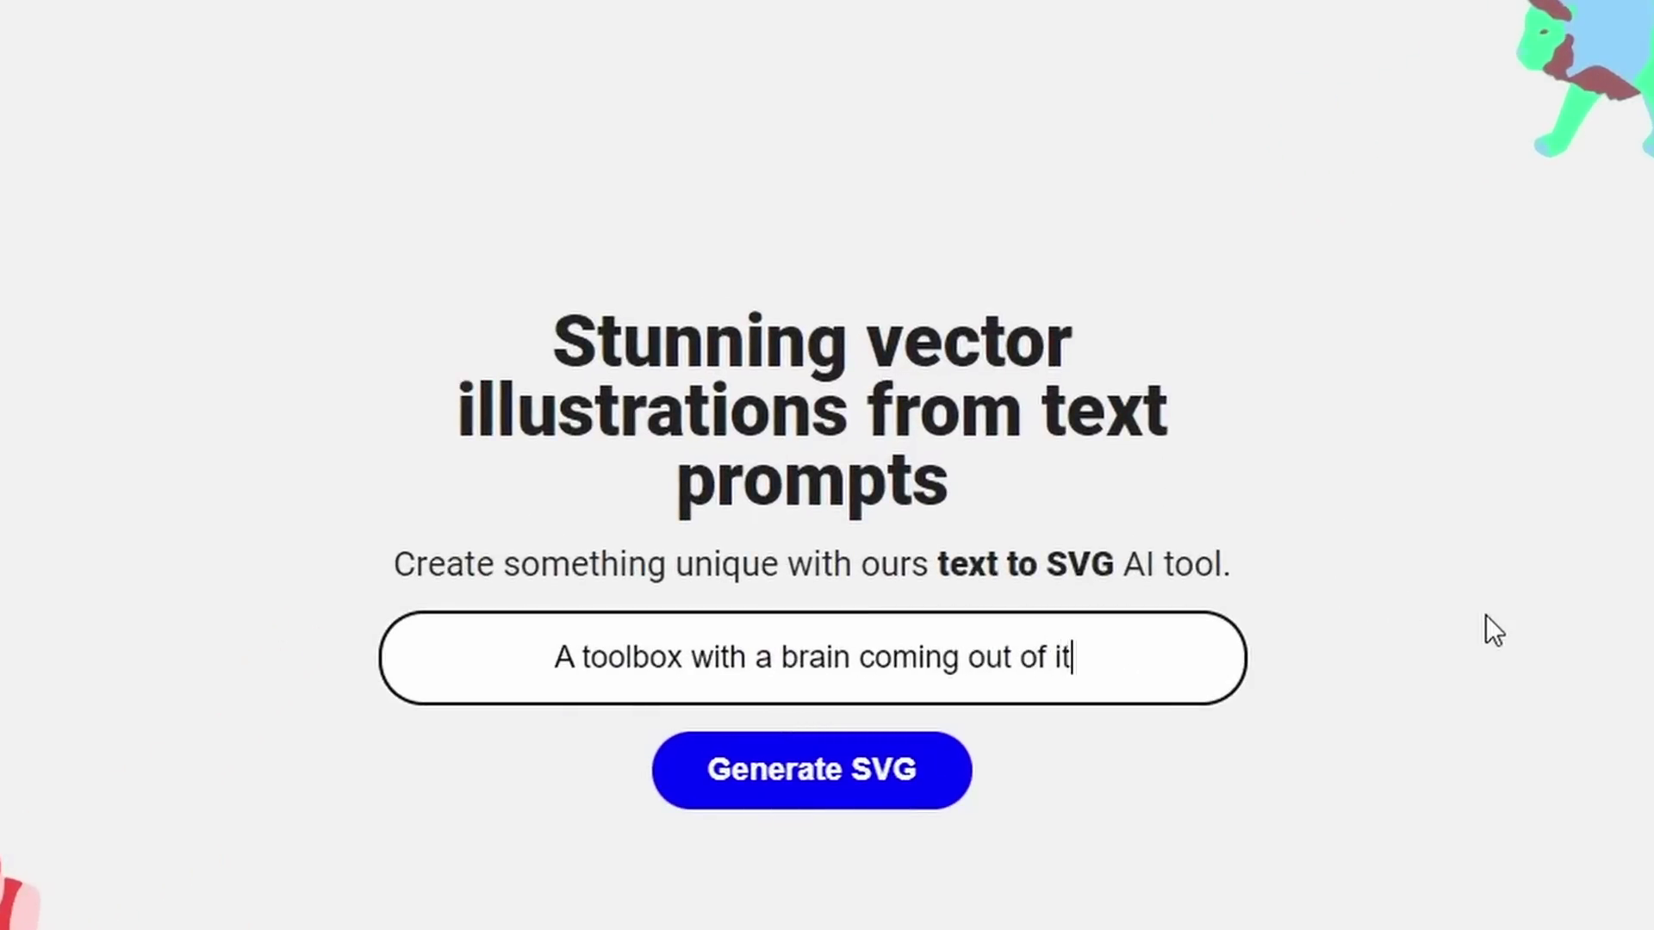
pyautogui.press('Return')
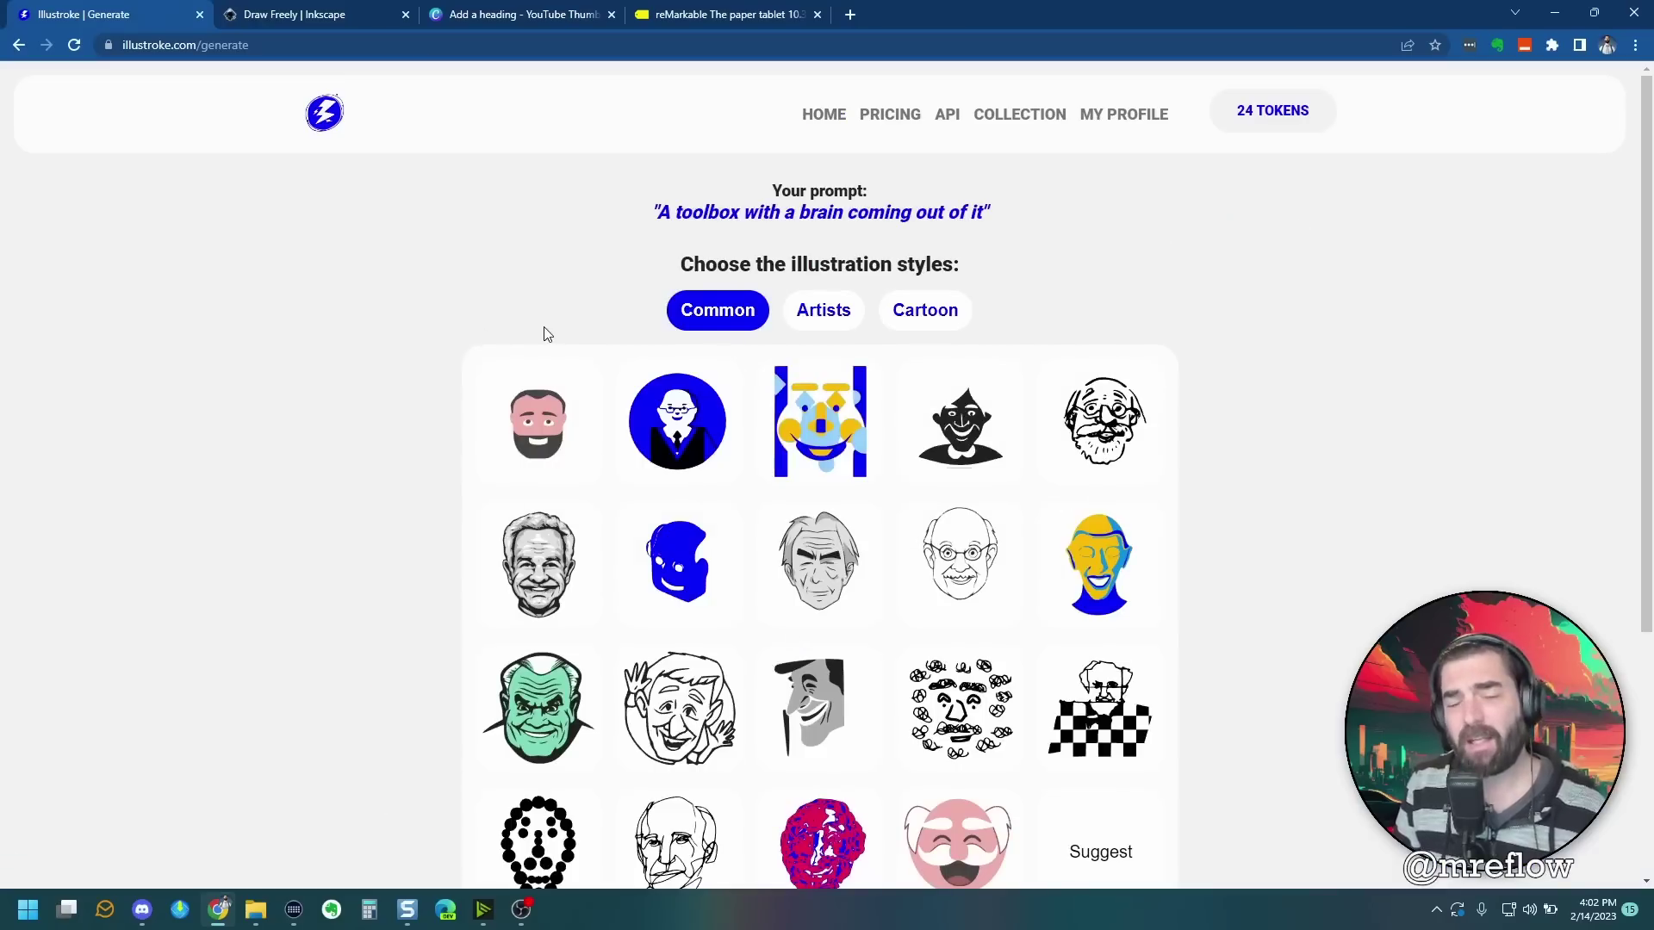
# Step: Compare the Common and Cartoon styles, preview the Comic samples, then pick Comic
pyautogui.scroll(-2, 544, 336)
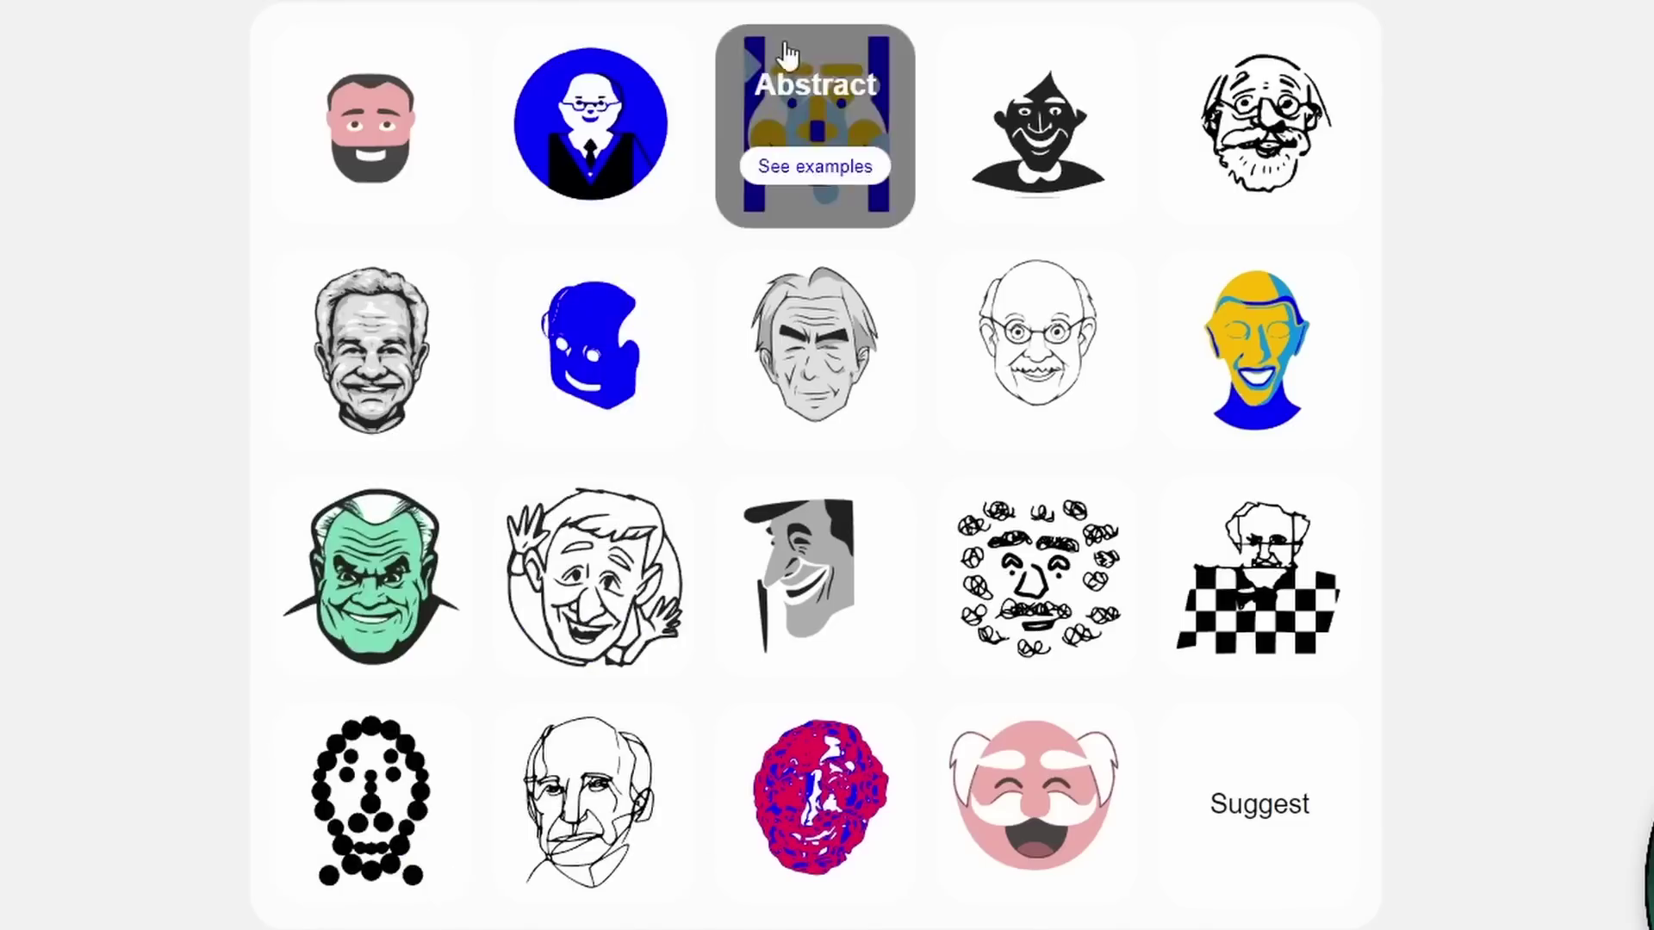
pyautogui.scroll(-10, 775, 52)
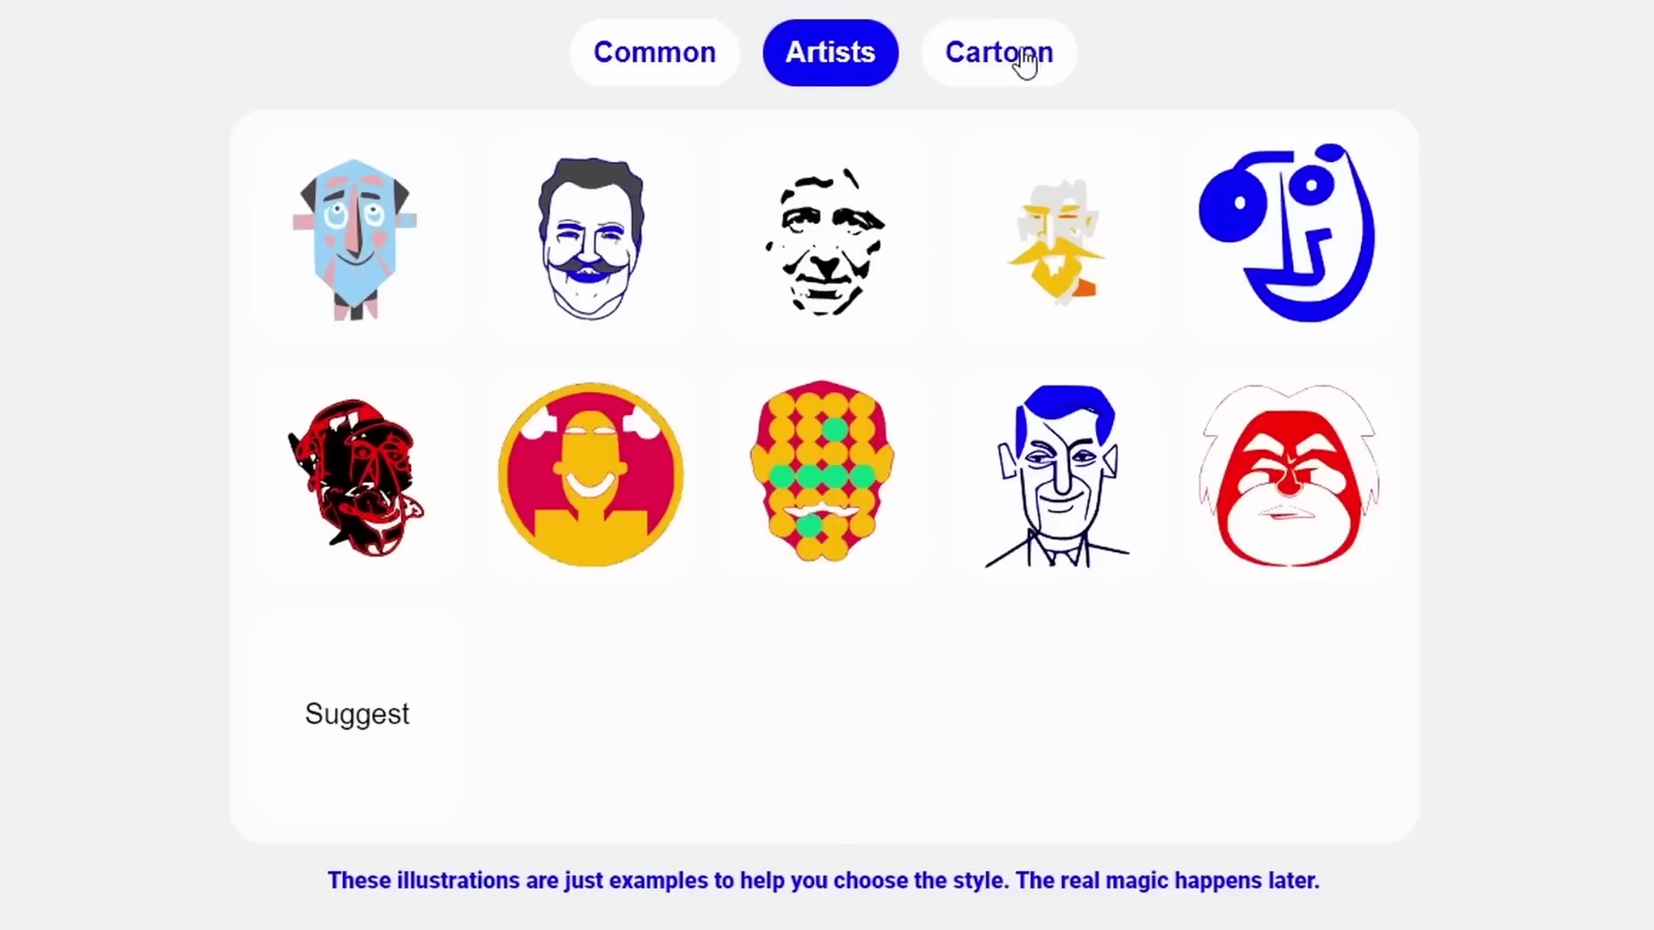
pyautogui.click(1024, 63)
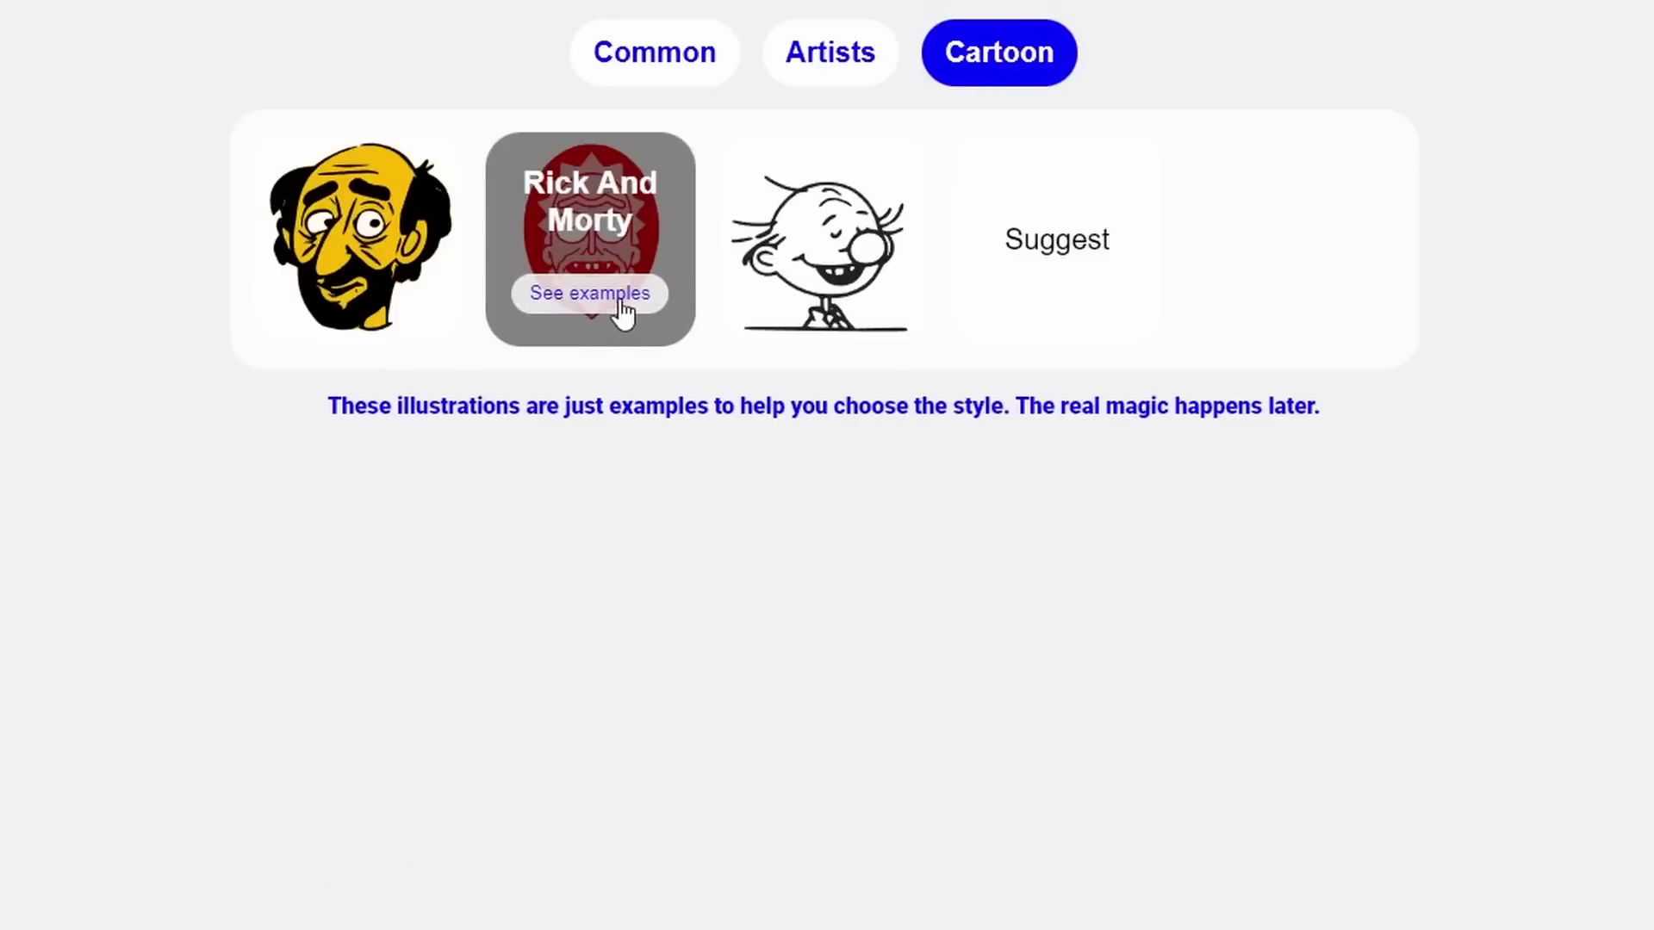
pyautogui.click(667, 87)
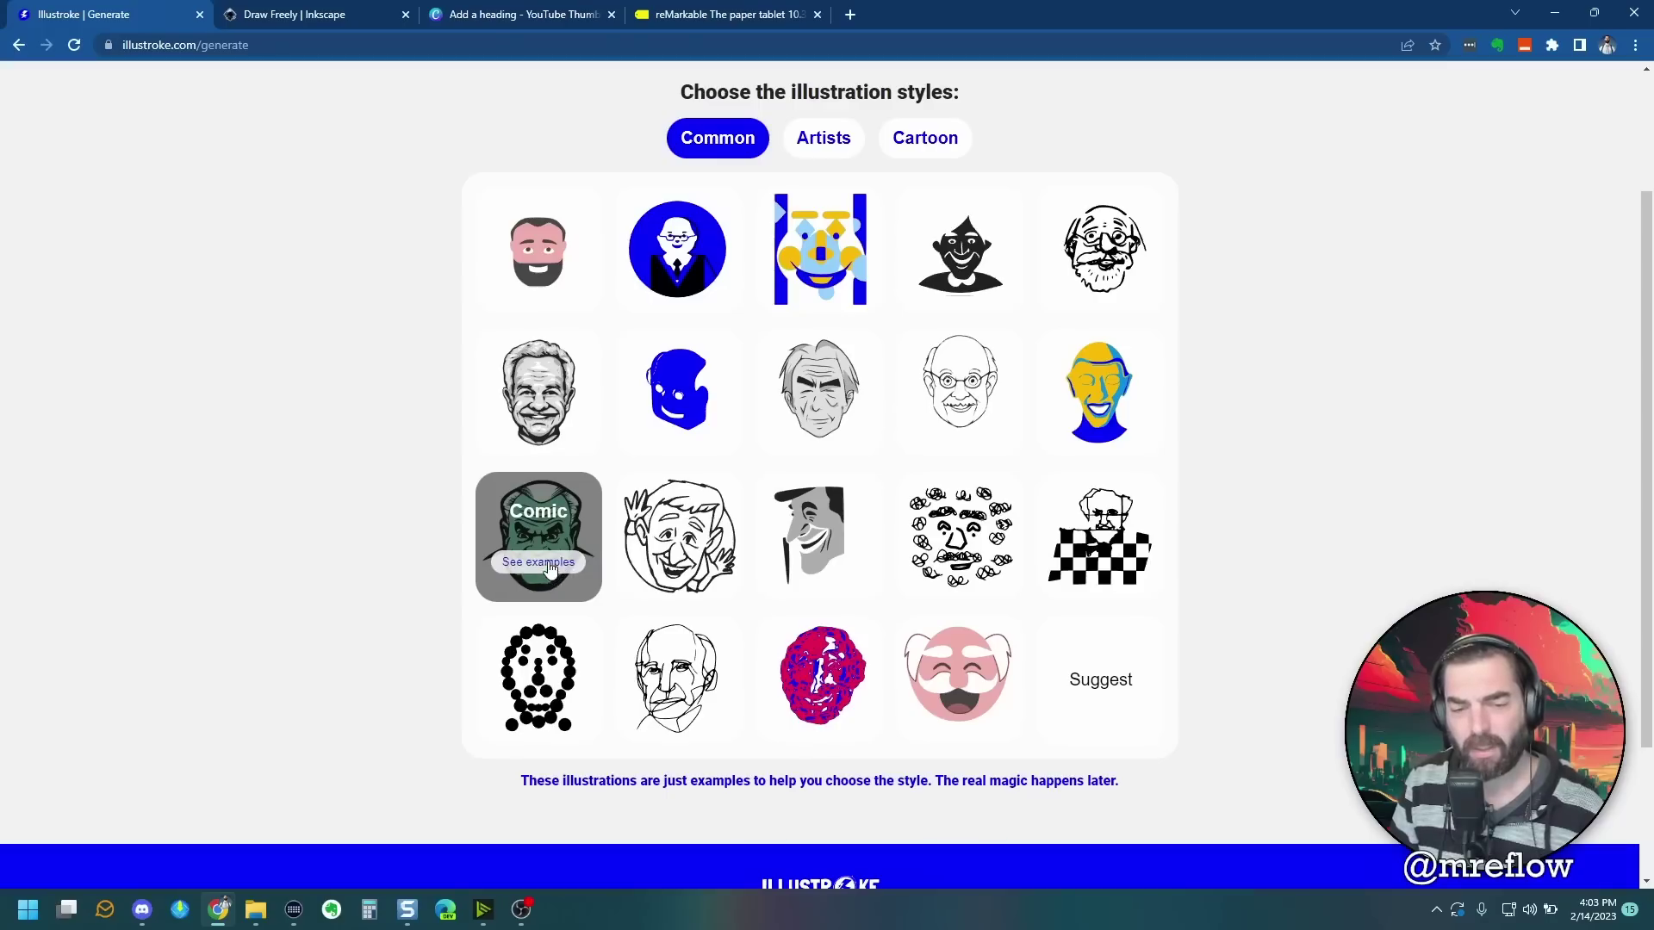
pyautogui.click(550, 566)
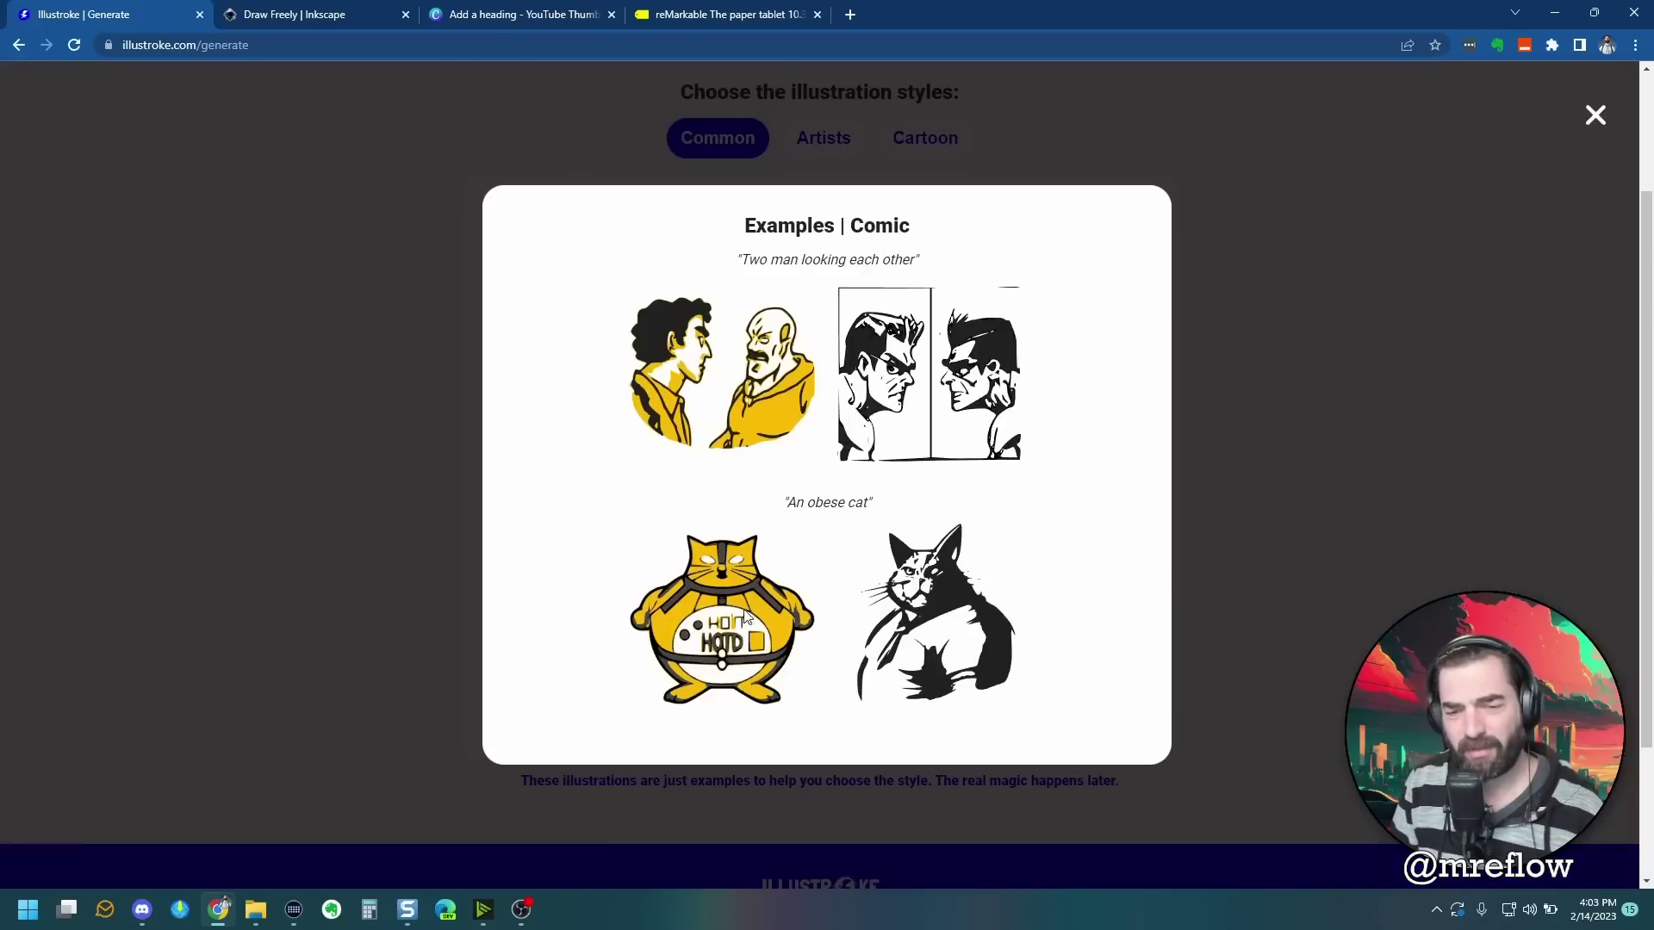
pyautogui.click(1352, 680)
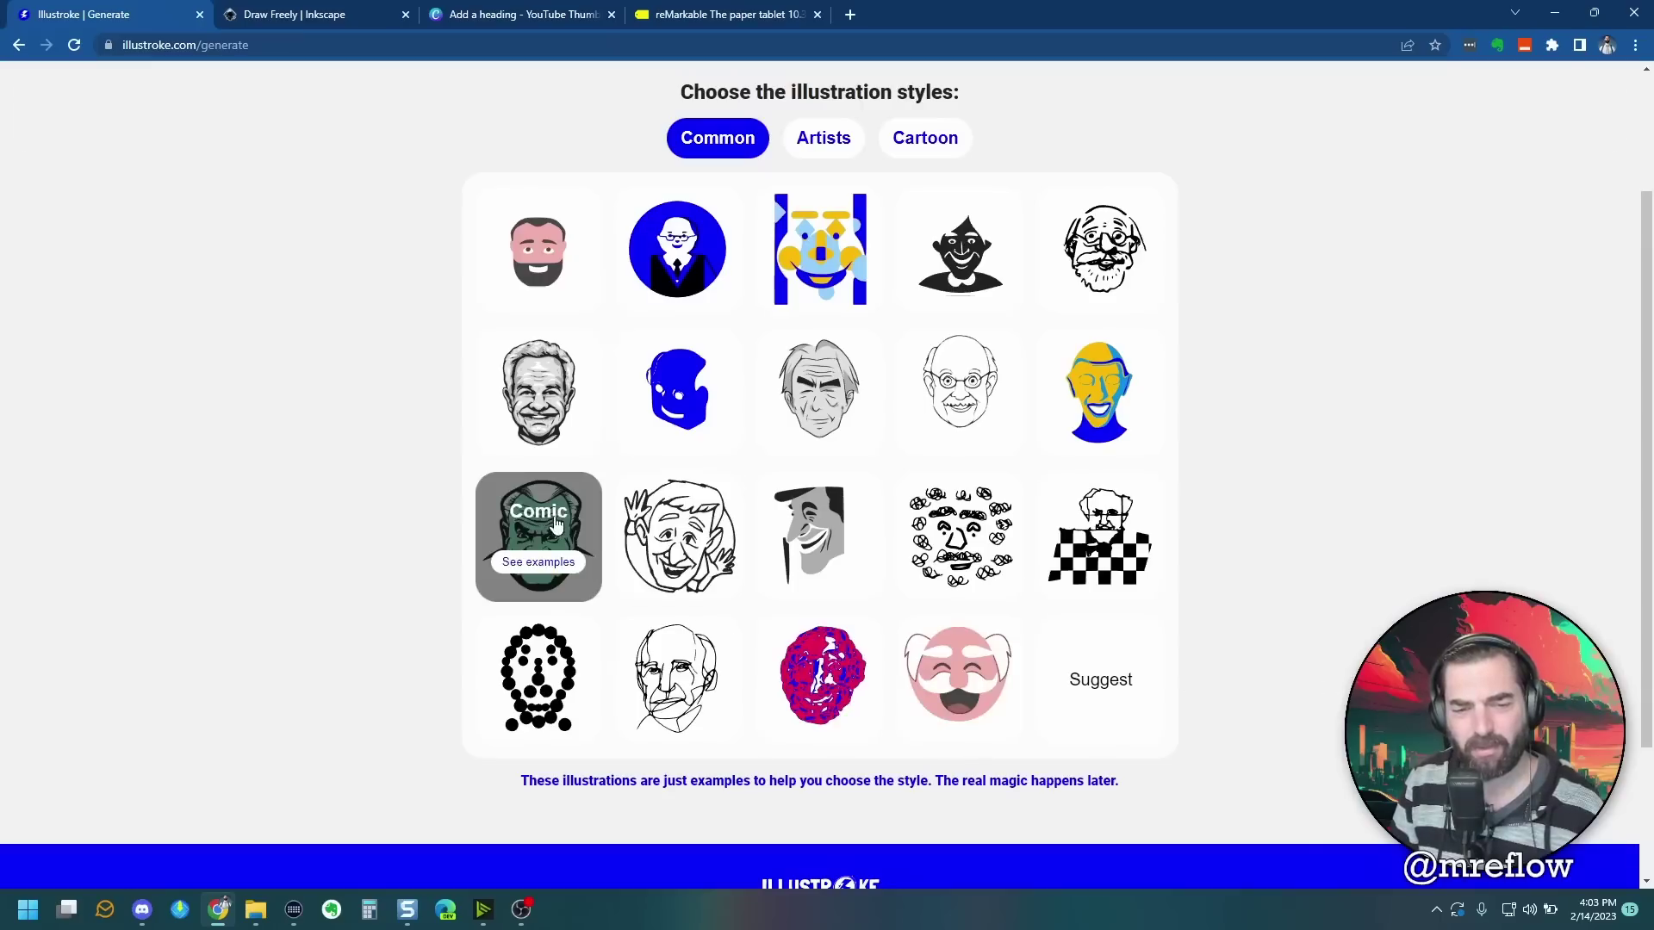
pyautogui.click(556, 523)
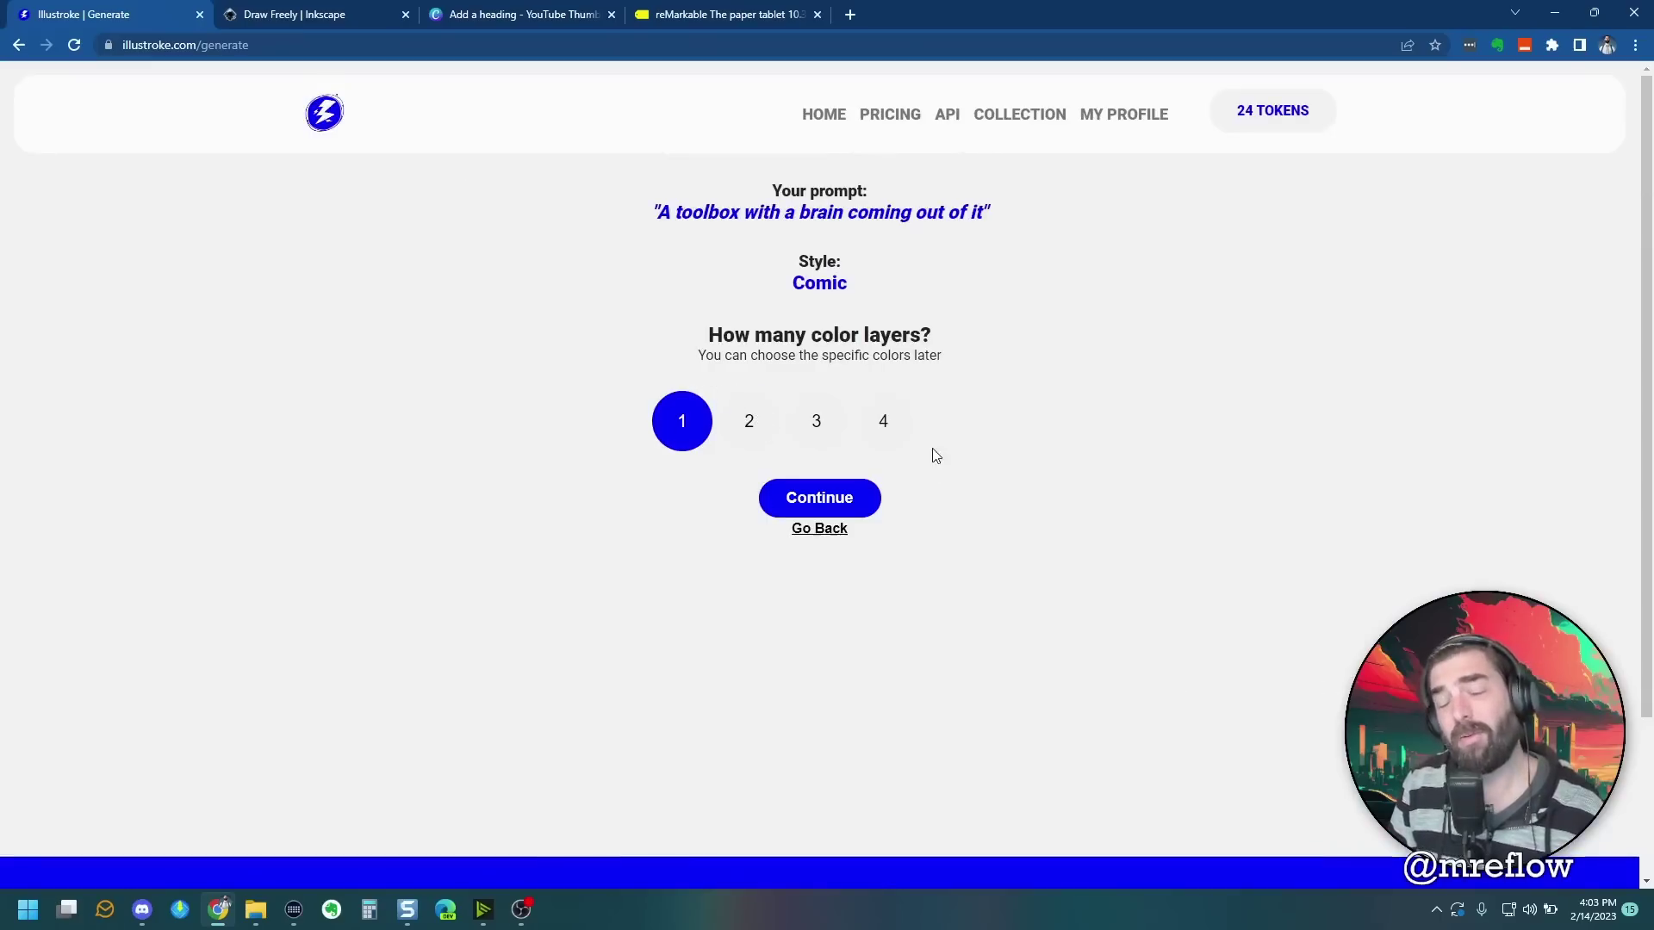
# Step: Settle on 3 color layers and confirm generating the toolbox illustration for 1 token
pyautogui.click(891, 428)
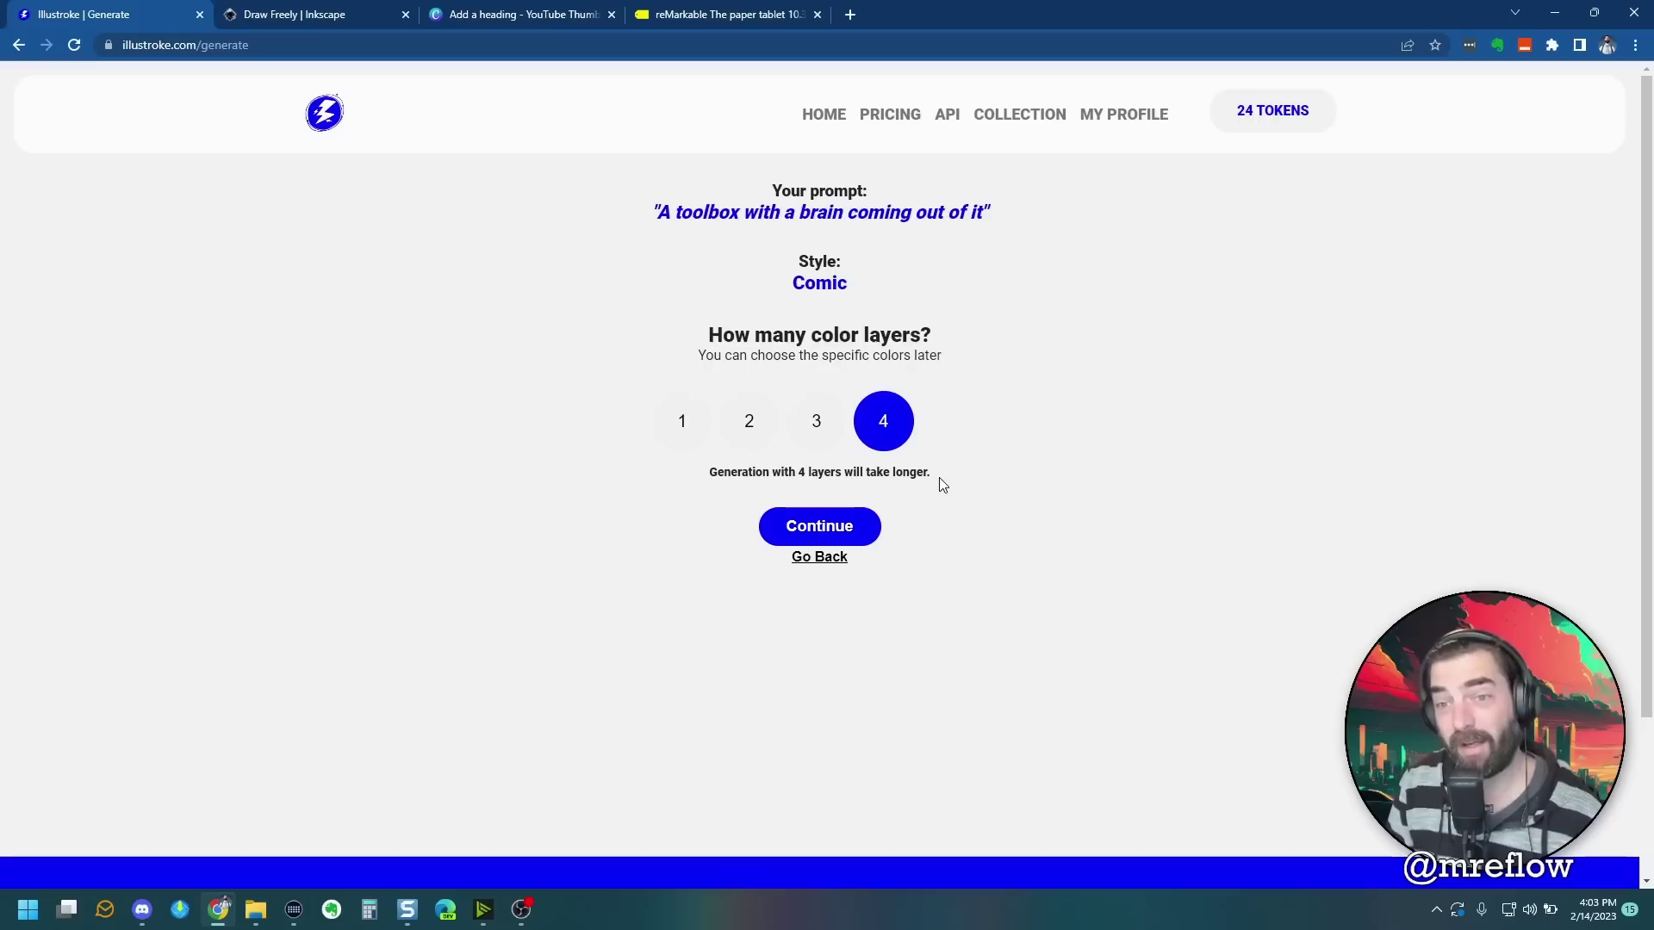
pyautogui.click(816, 426)
pyautogui.click(749, 427)
pyautogui.click(677, 437)
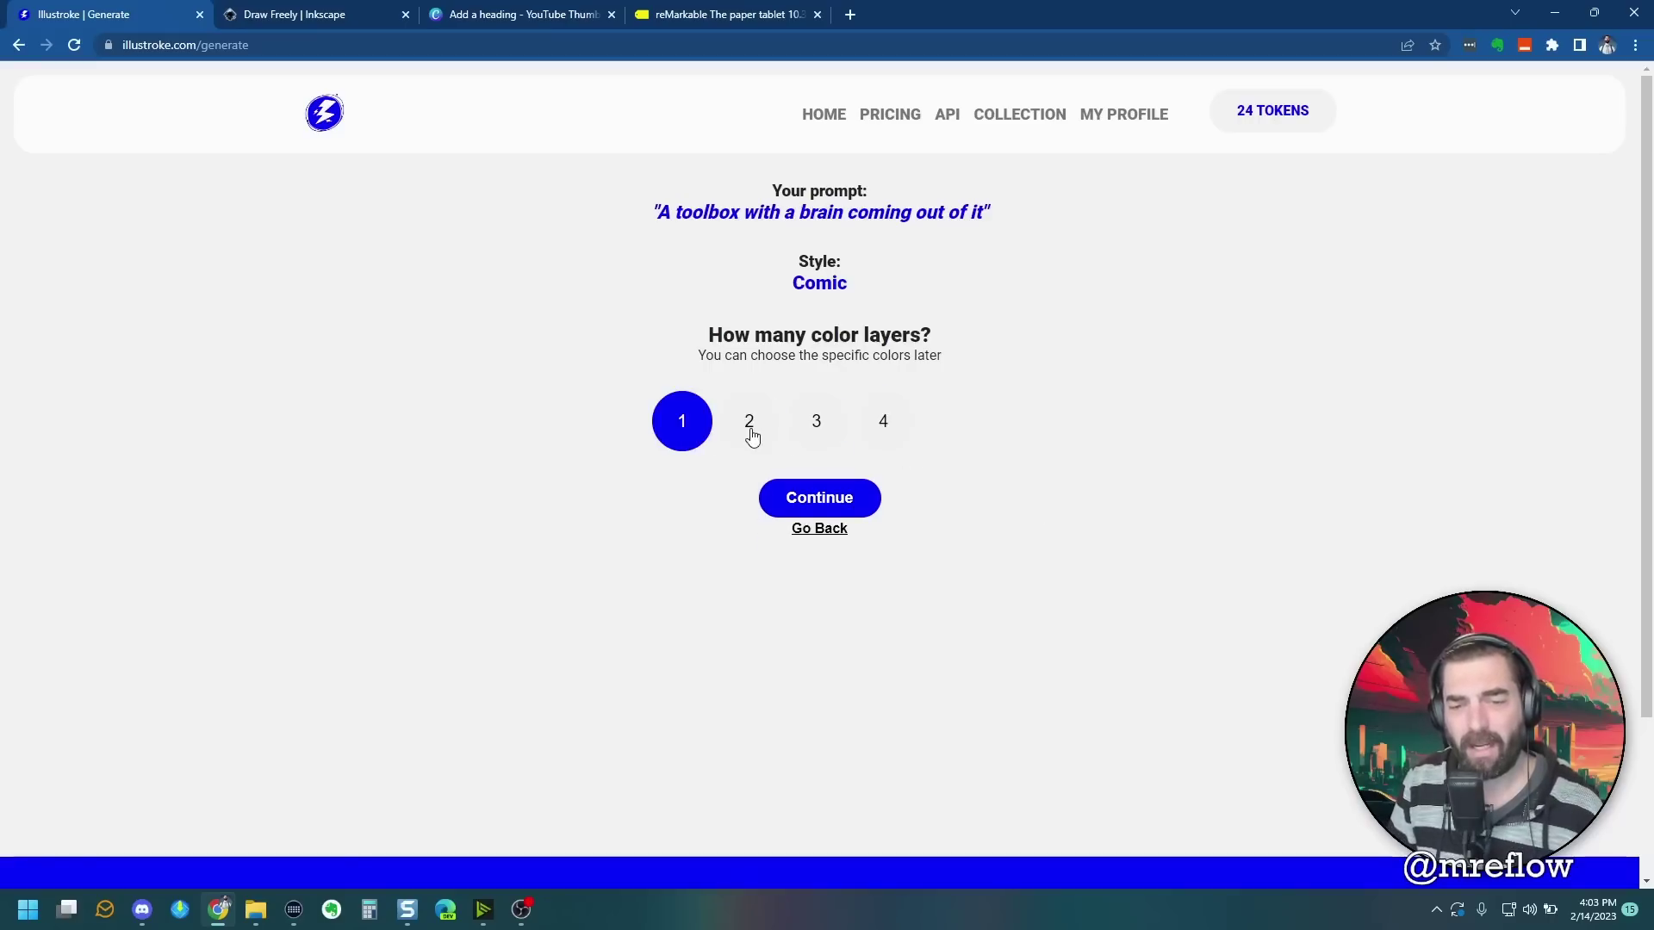
pyautogui.click(752, 437)
pyautogui.click(826, 437)
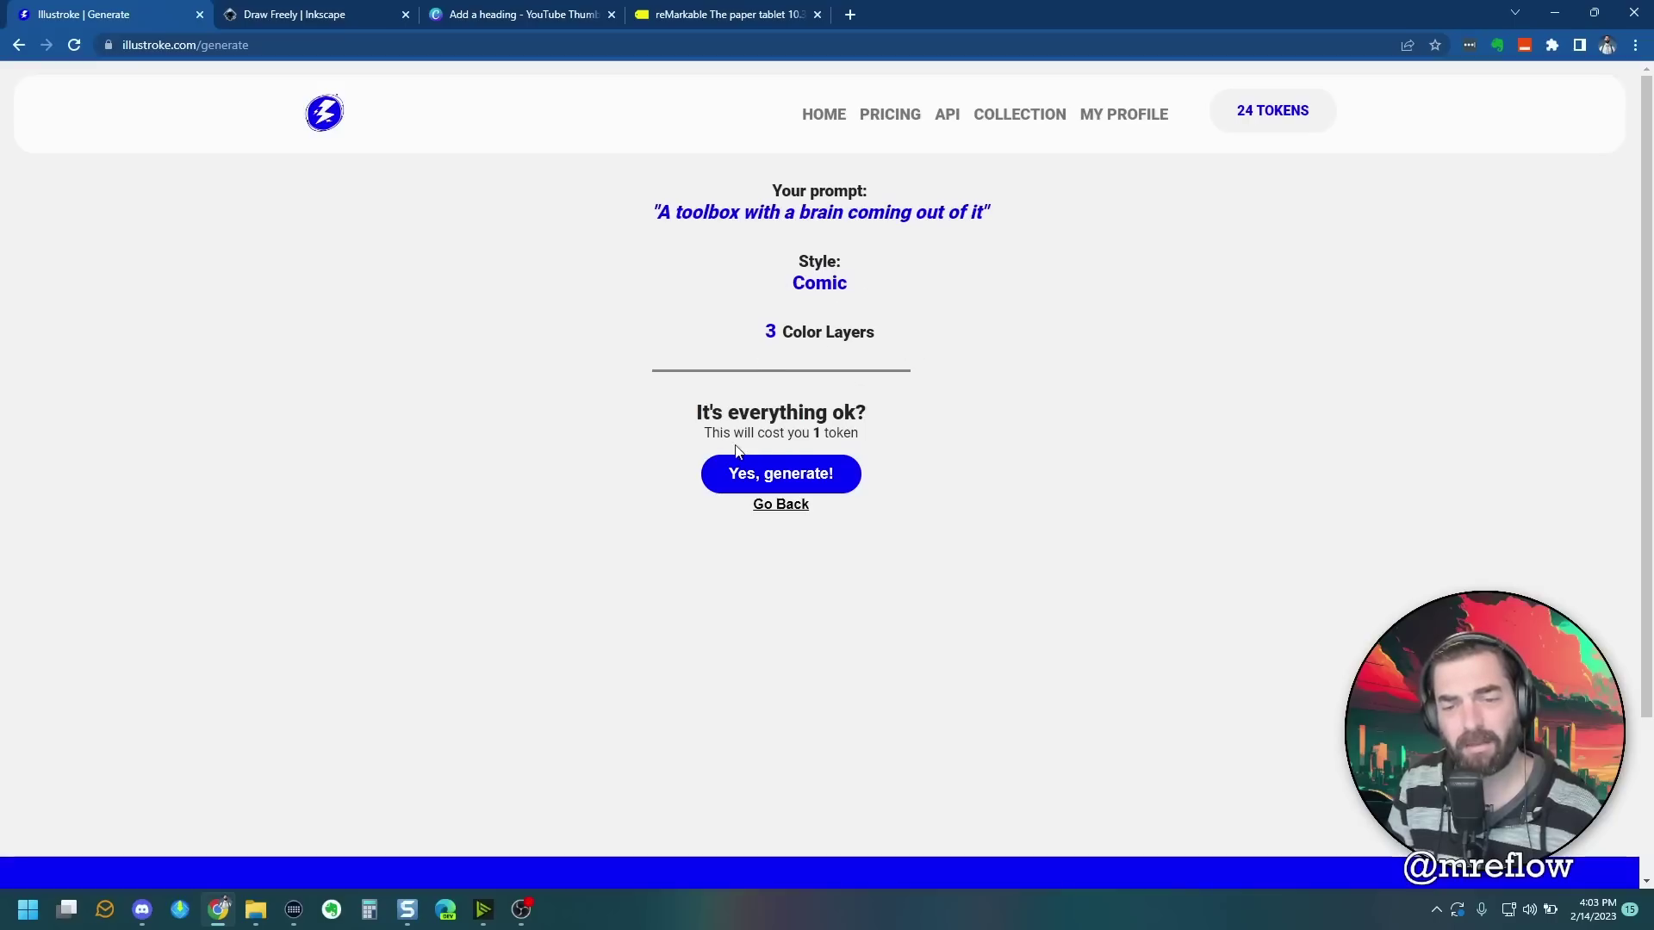
pyautogui.moveTo(761, 434); pyautogui.dragTo(952, 450)
pyautogui.click(954, 443)
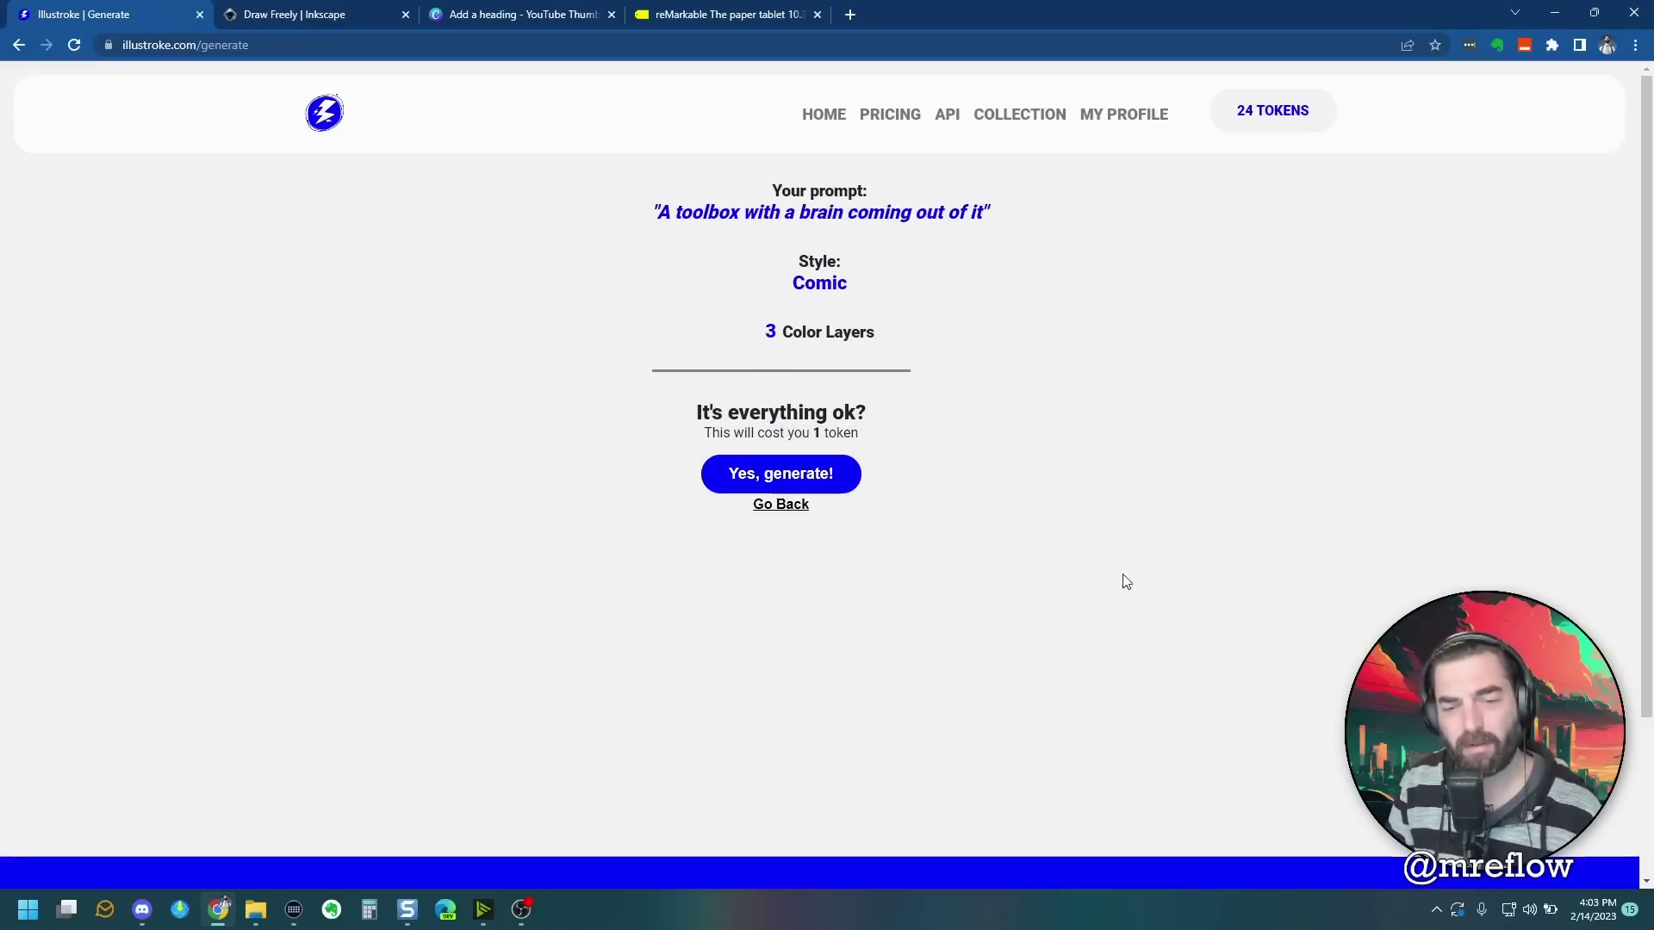
pyautogui.click(793, 483)
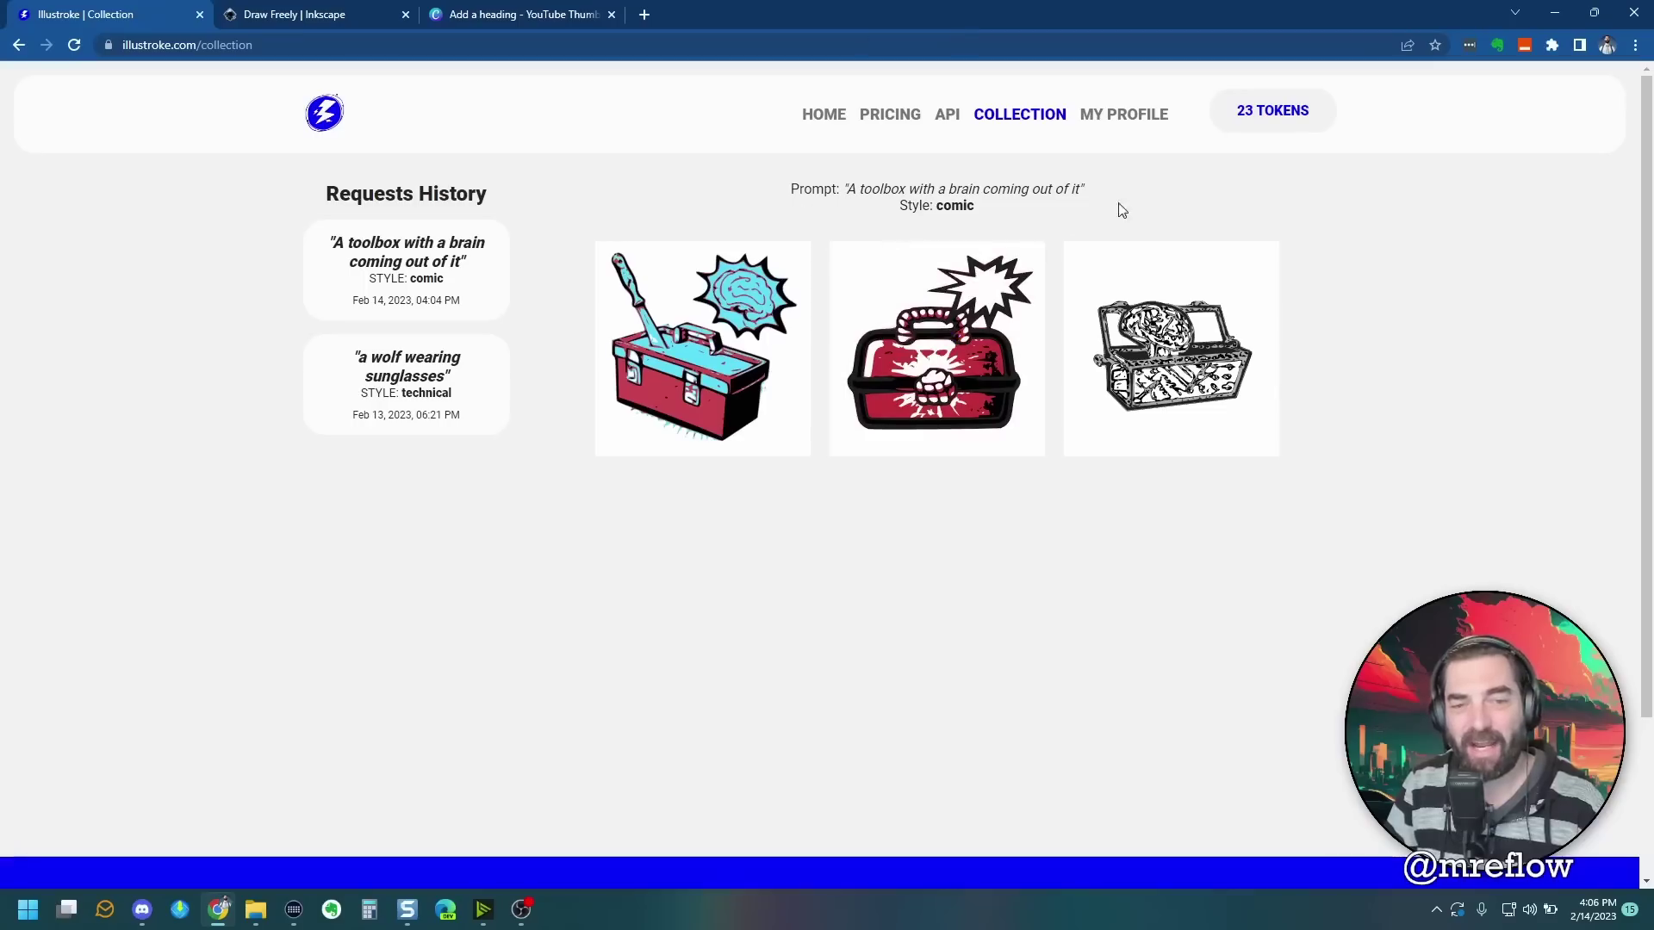
# Step: From the home page, submit the new prompt 'A brain and a lightbulb'
pyautogui.click(815, 131)
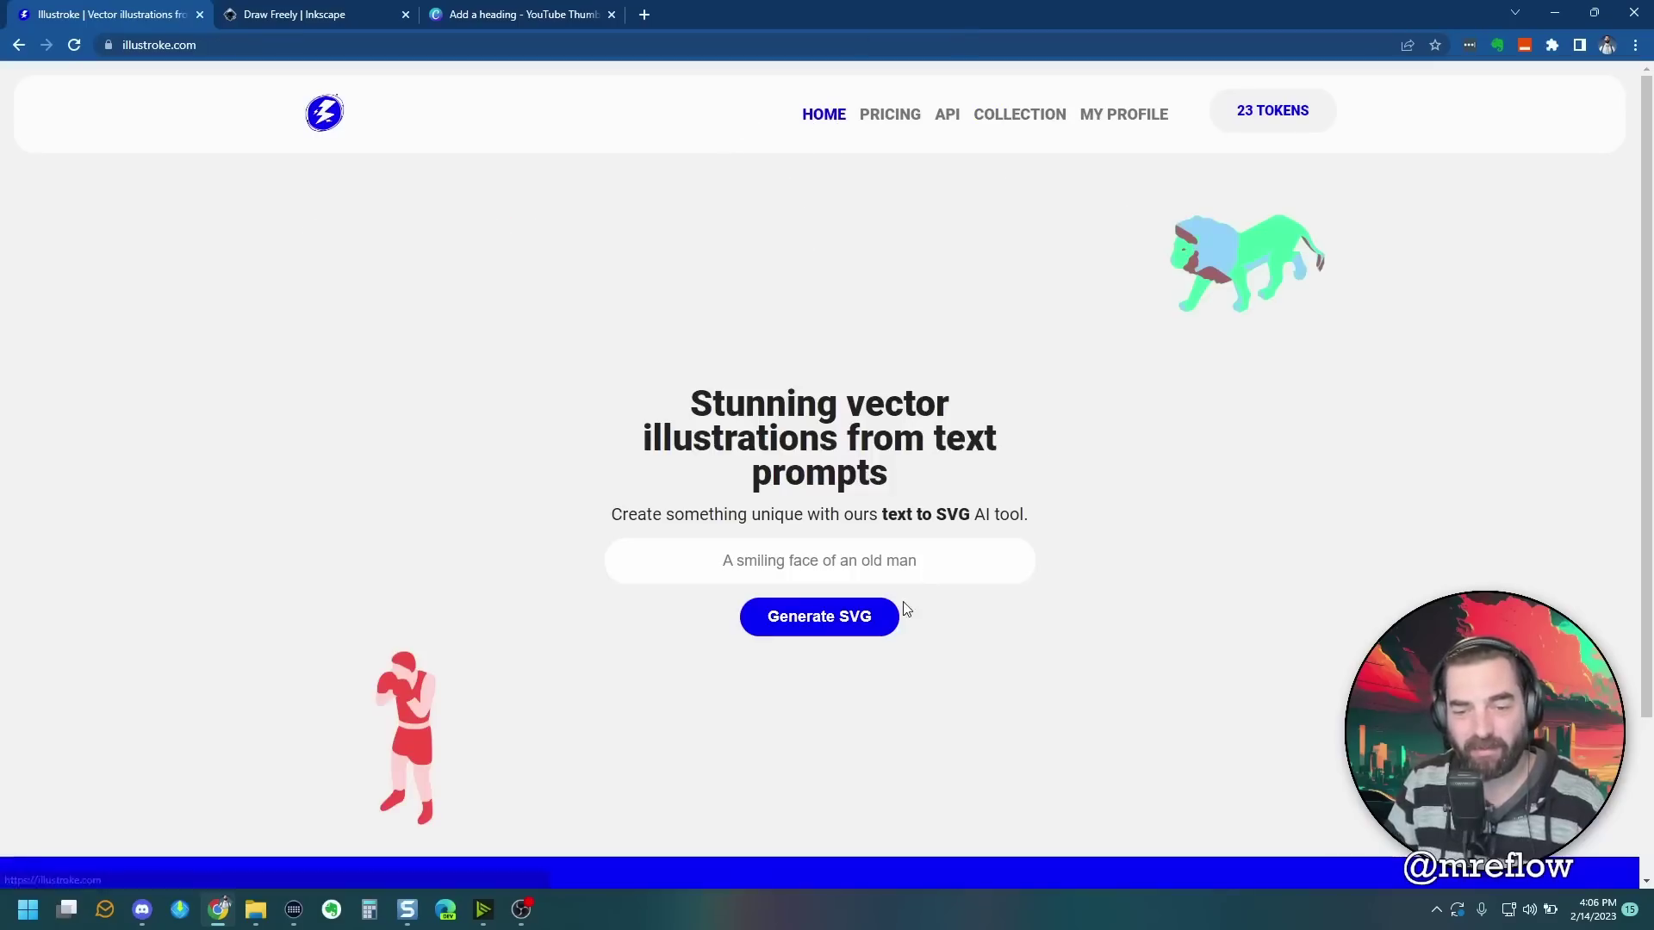
pyautogui.click(827, 562)
pyautogui.write('A')
pyautogui.write(' brain and a l')
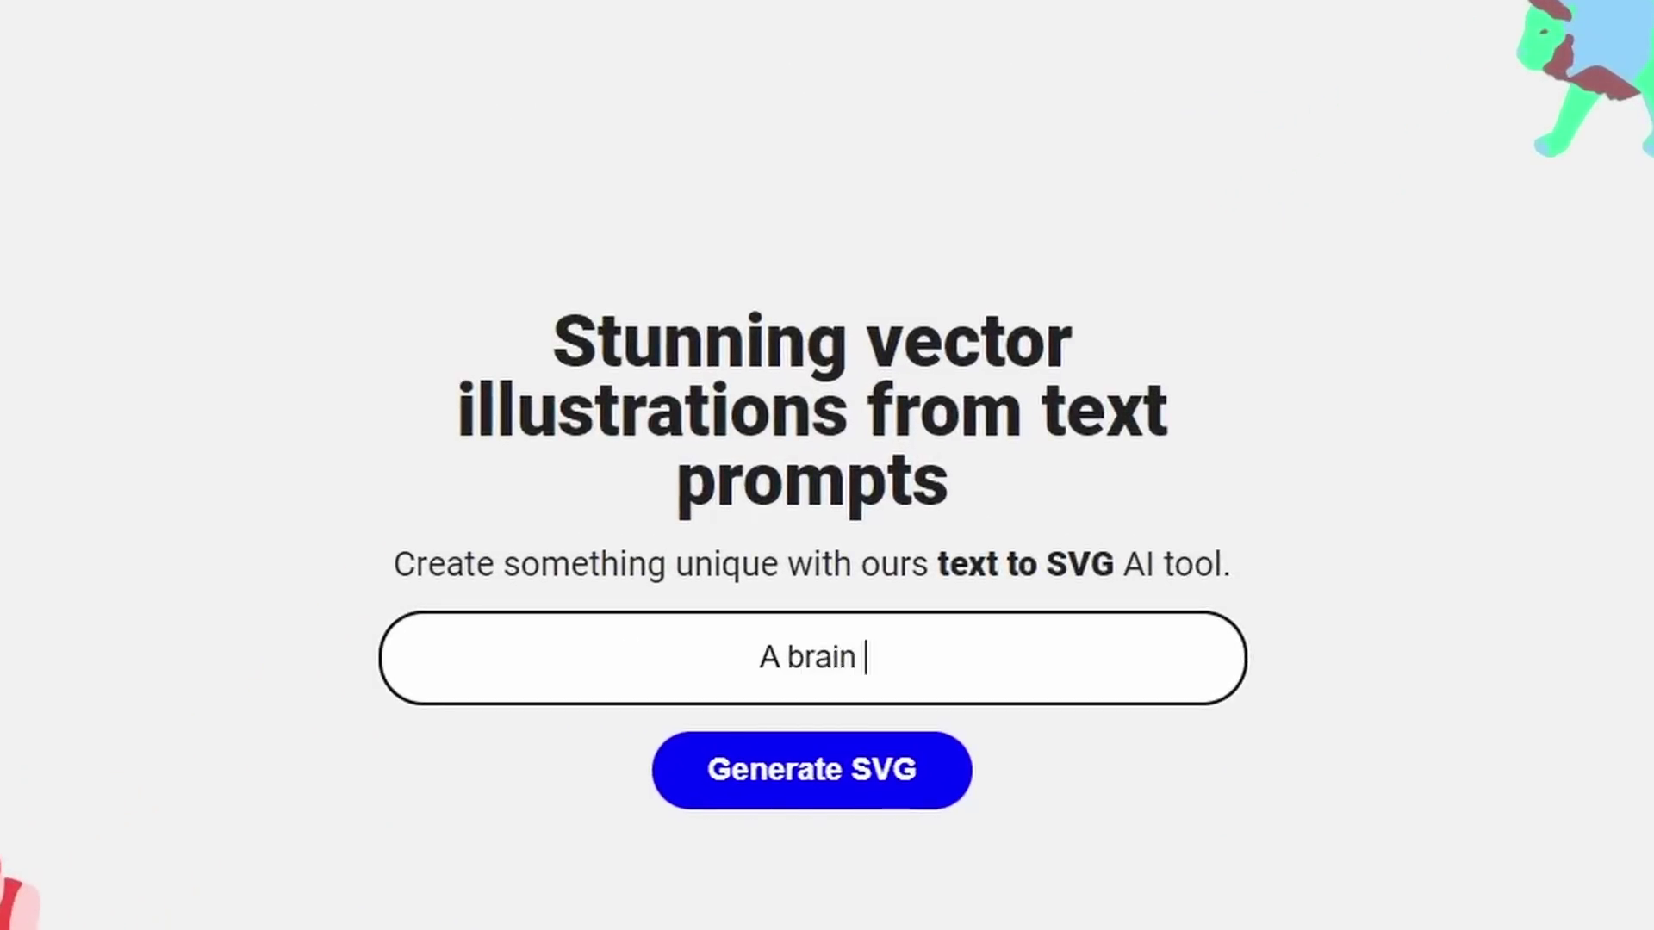
pyautogui.write('ightbulb')
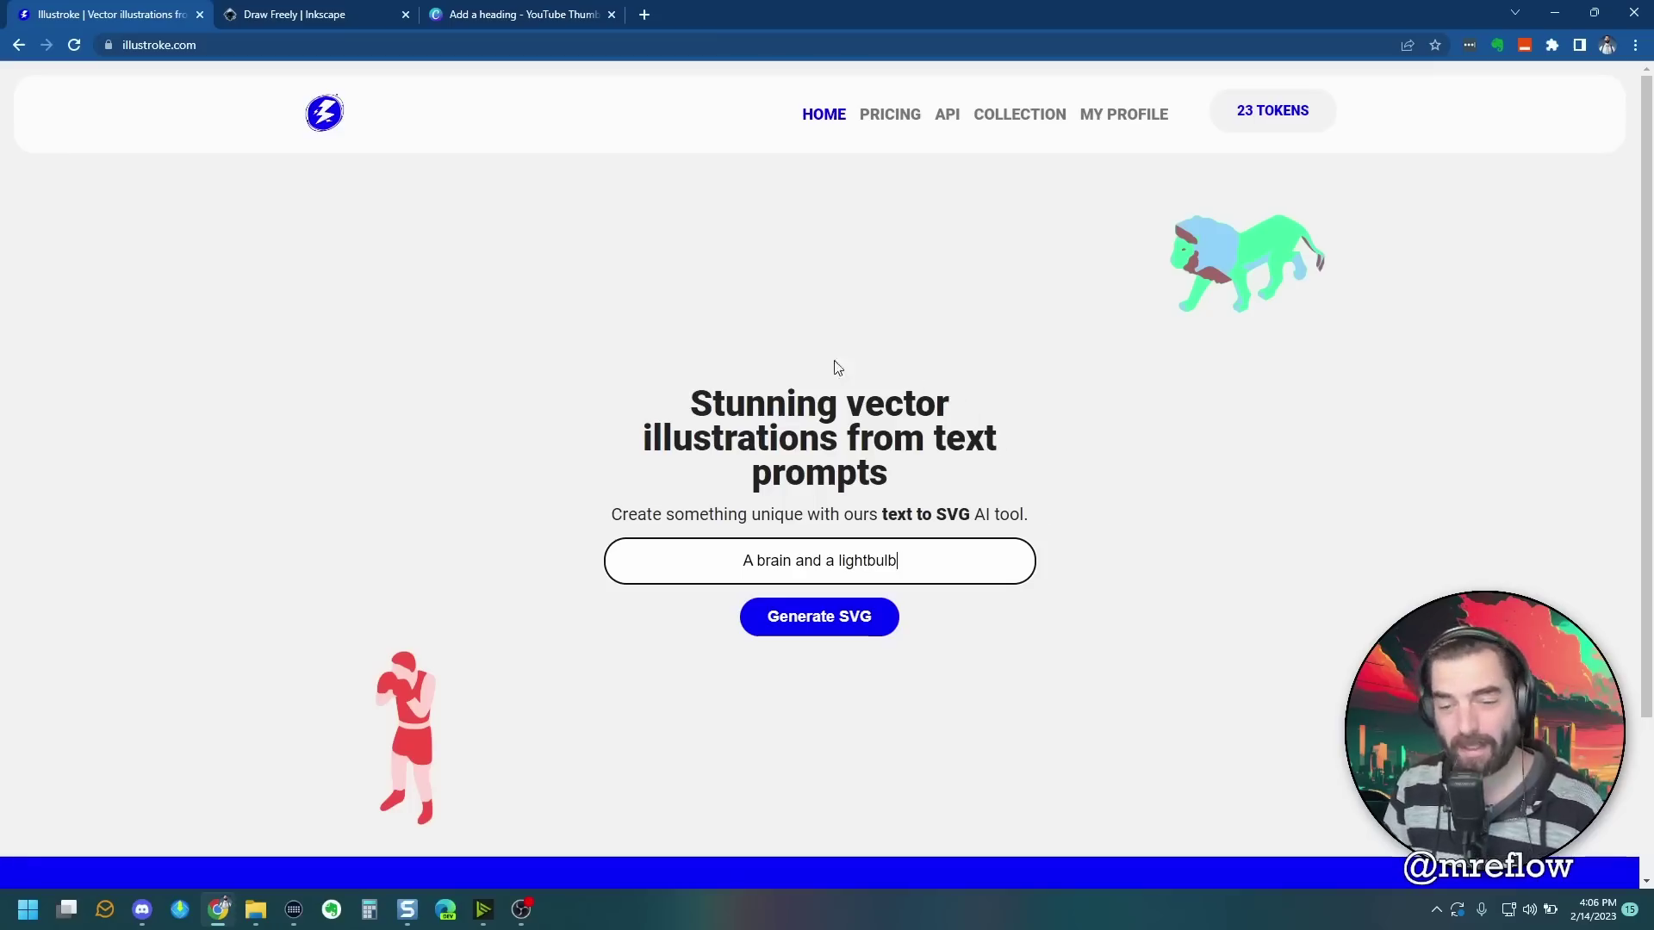
pyautogui.click(802, 617)
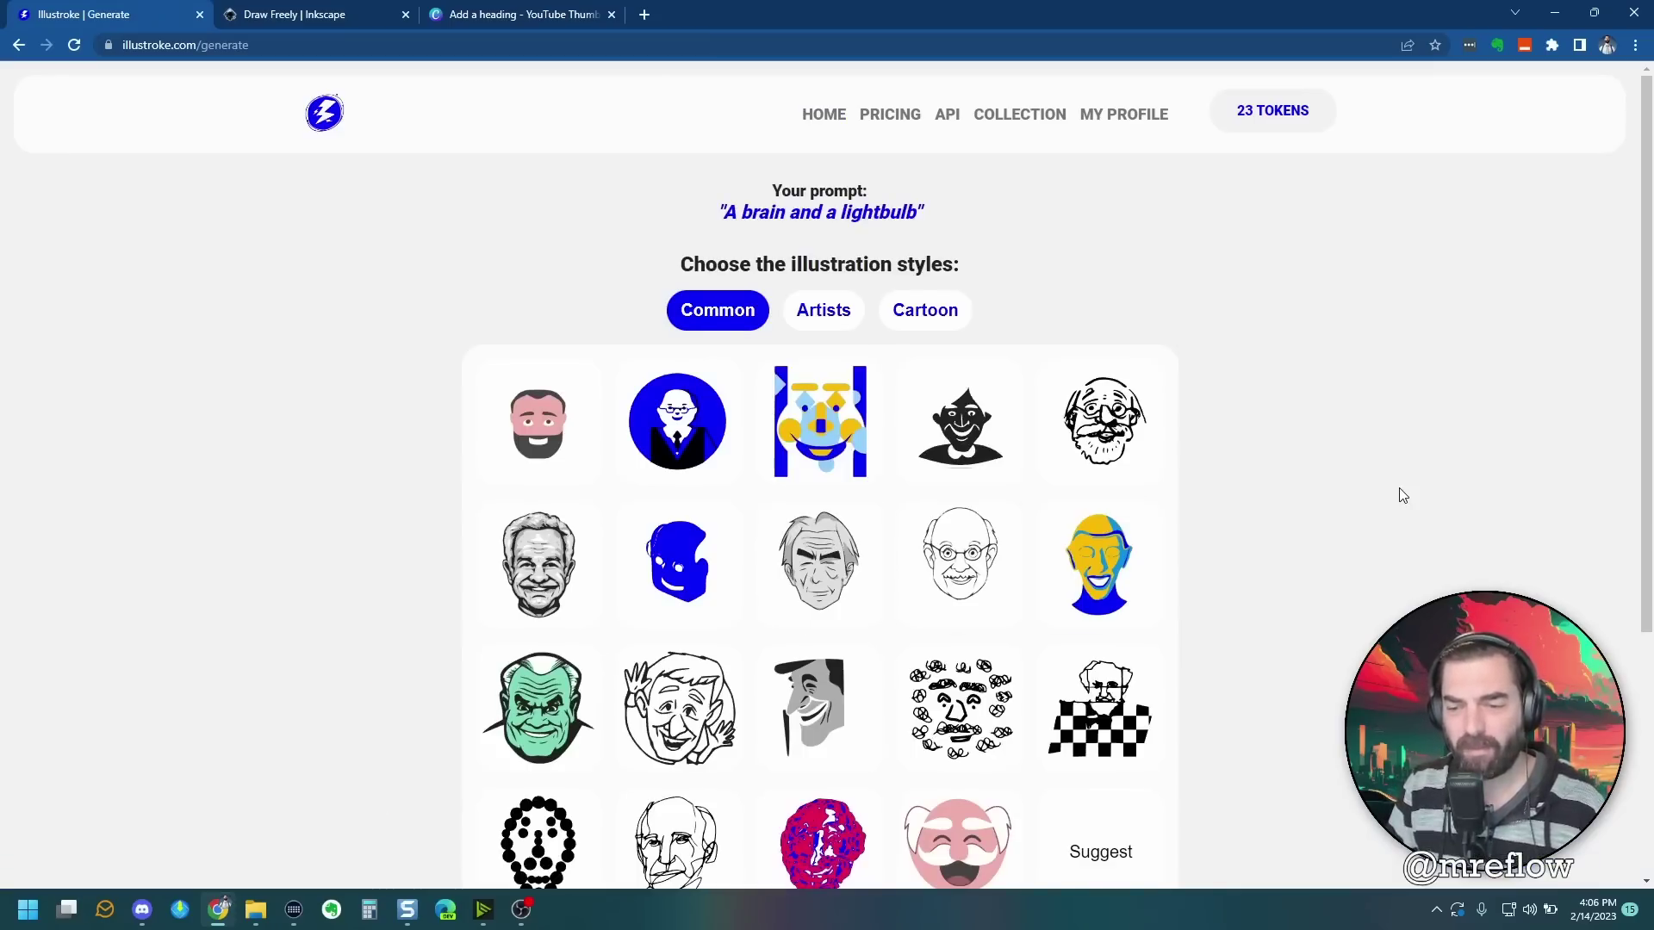
# Step: Preview Isometric samples, pick Isometric with 2 color layers, and continue to confirmation
pyautogui.scroll(-2, 552, 516)
pyautogui.click(680, 420)
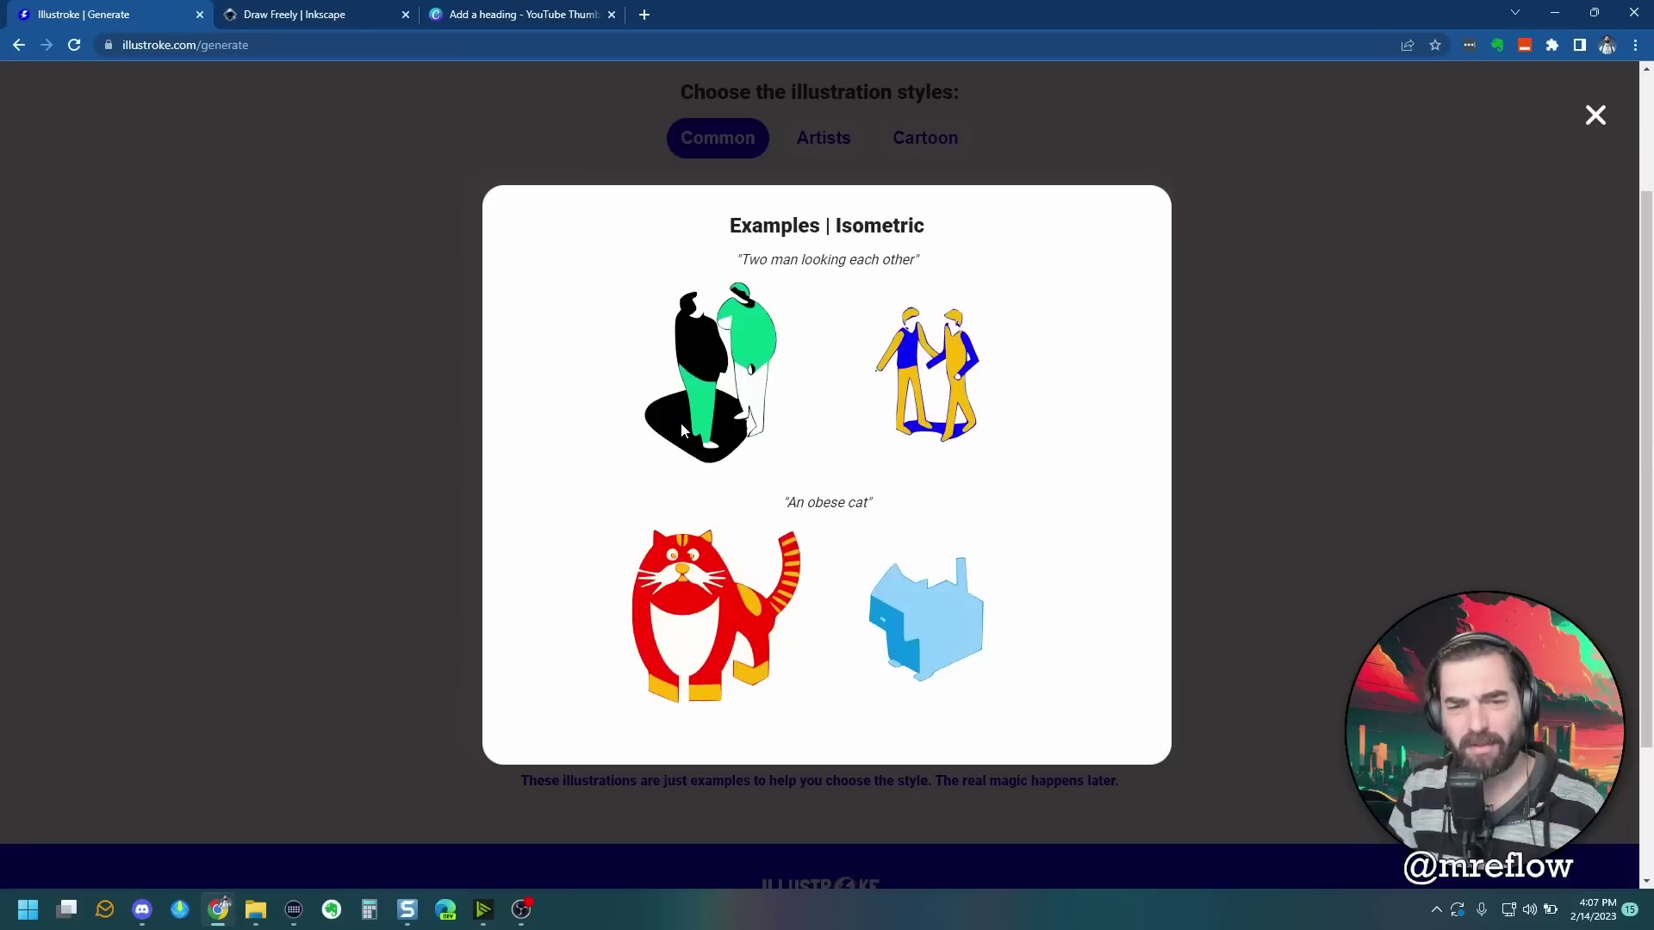
pyautogui.click(1370, 437)
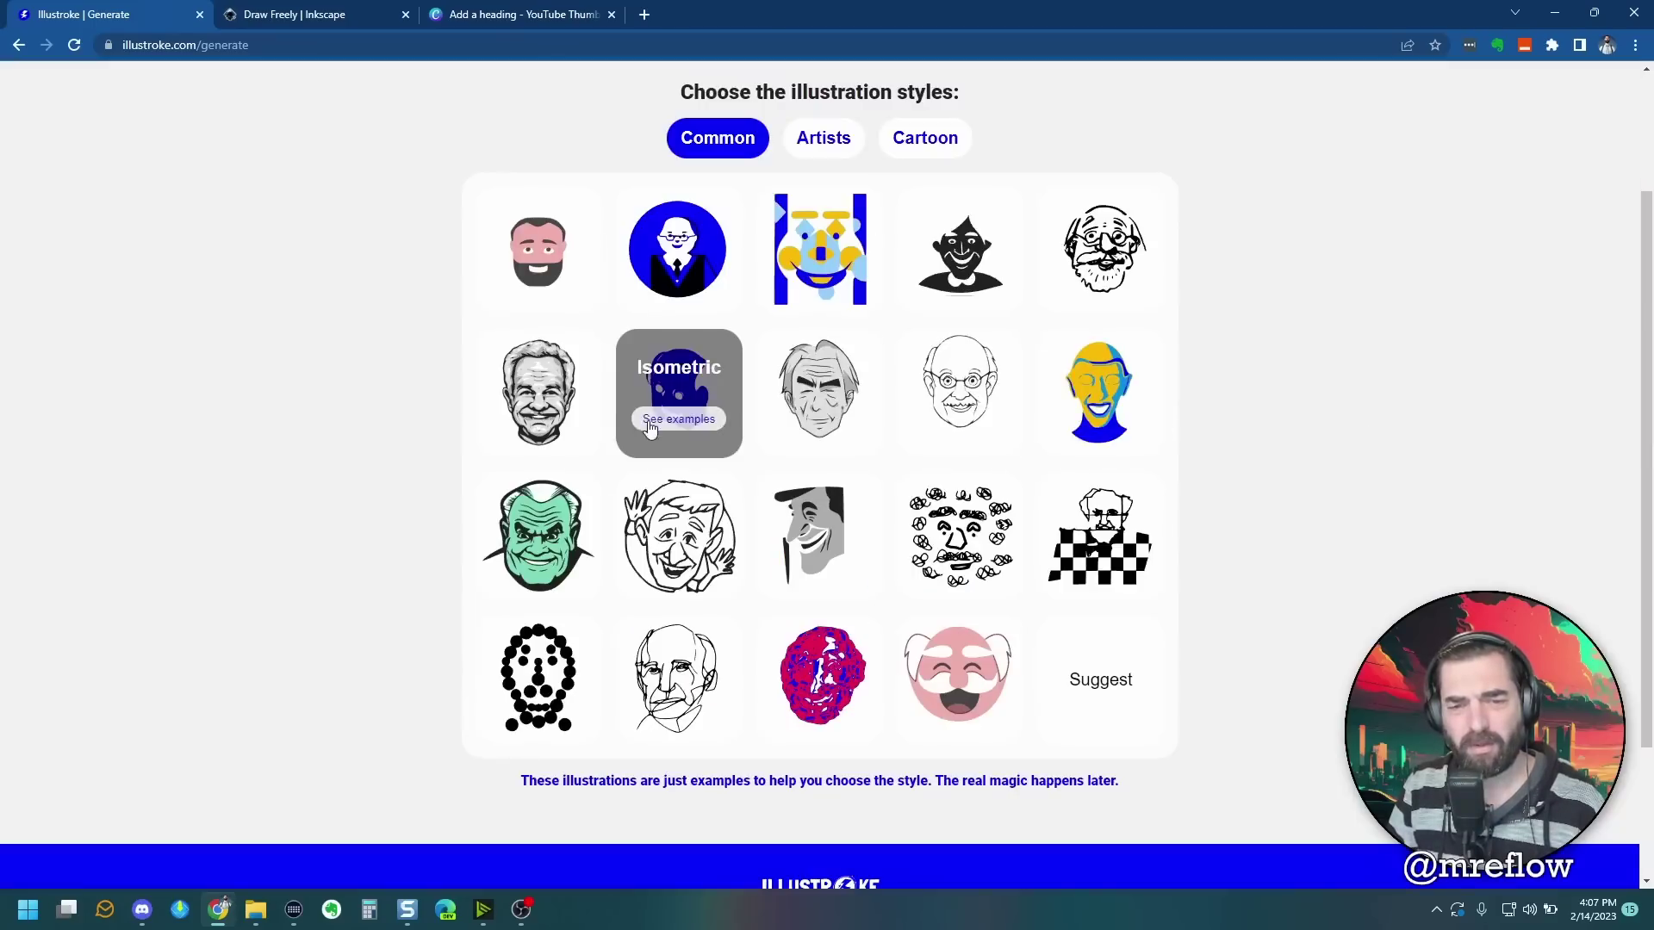
pyautogui.click(702, 381)
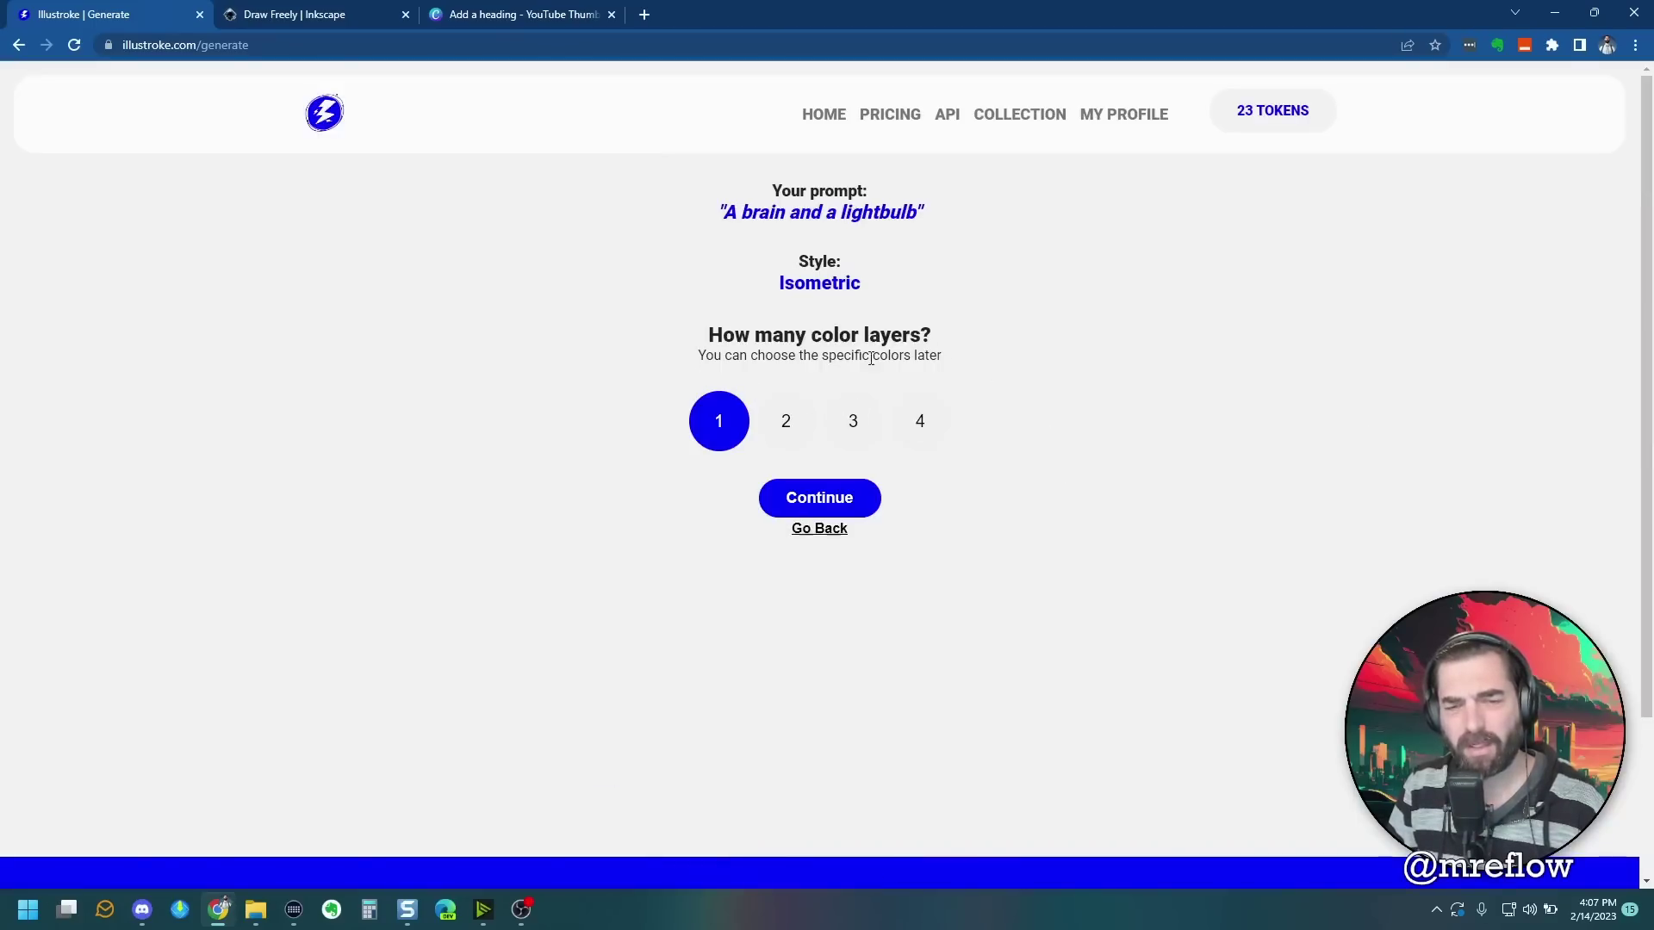
pyautogui.click(796, 428)
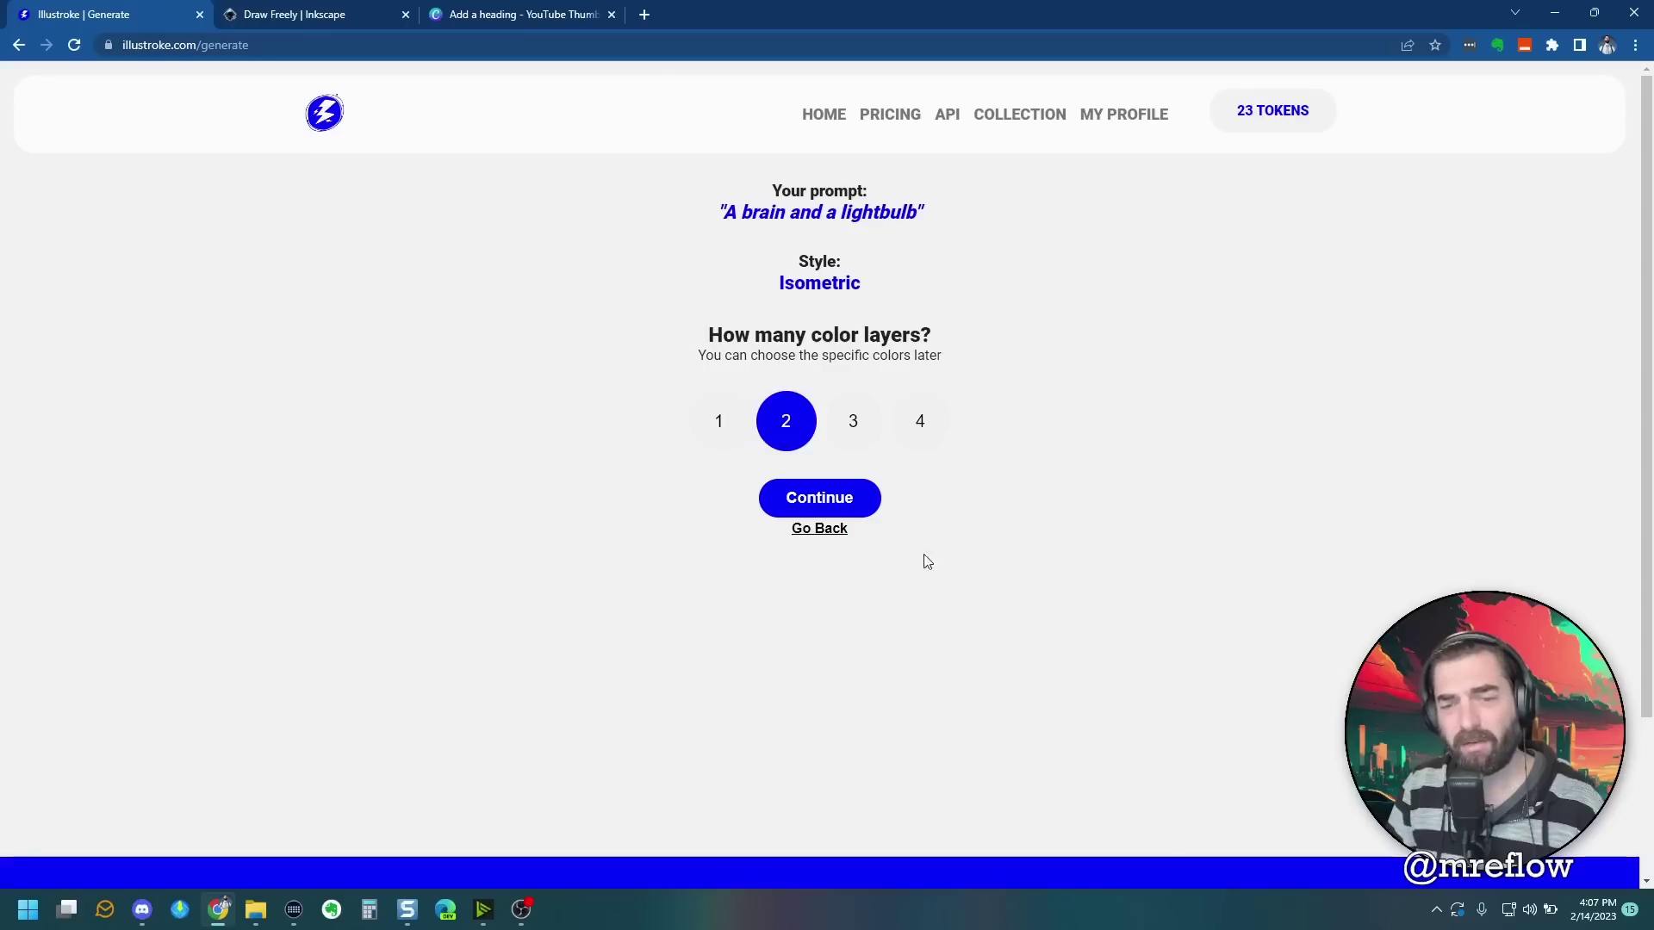
pyautogui.click(825, 508)
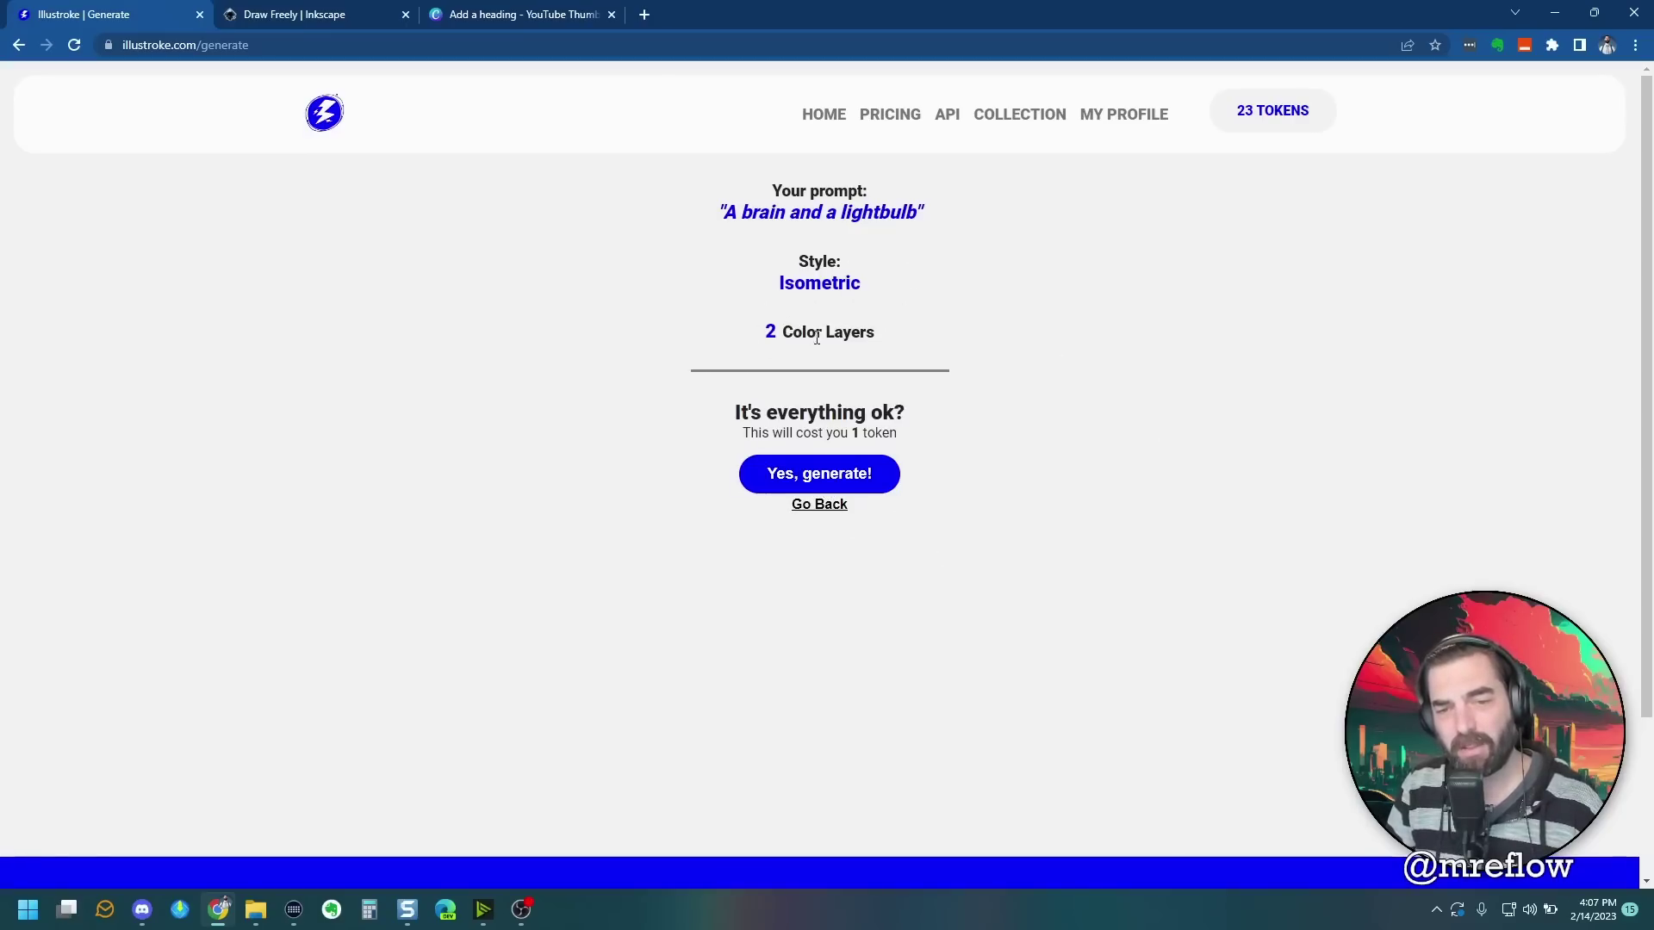
# Step: Generate the brain-and-lightbulb images and recolour the first with a black shadow and yellow outline
pyautogui.click(819, 473)
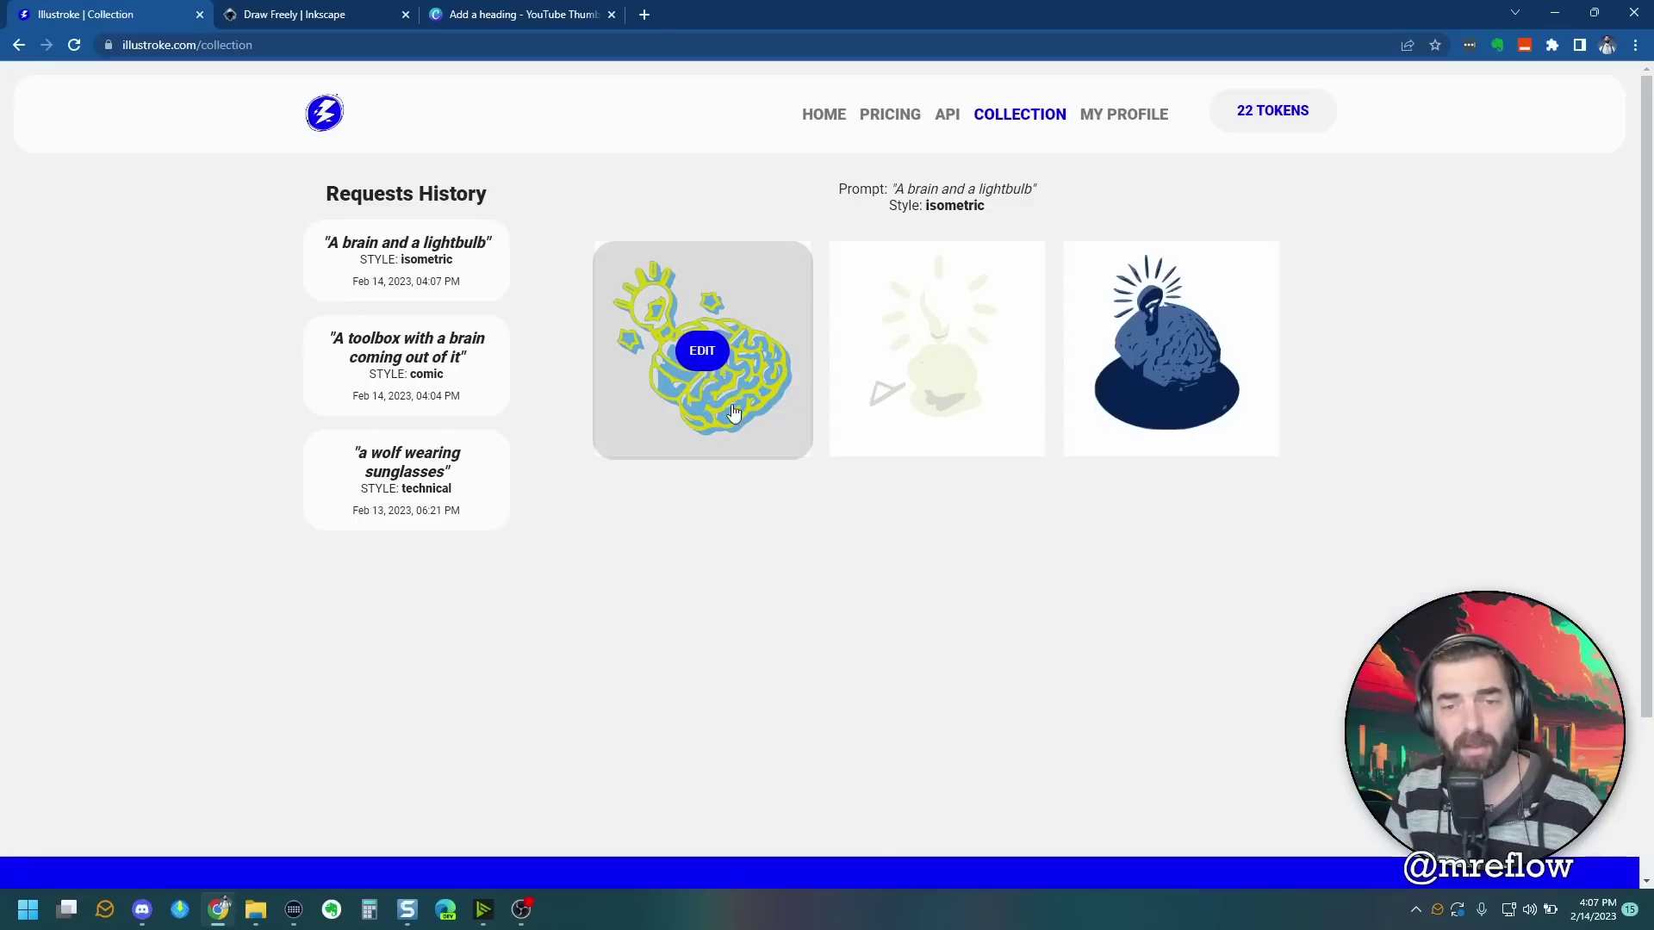
pyautogui.click(733, 412)
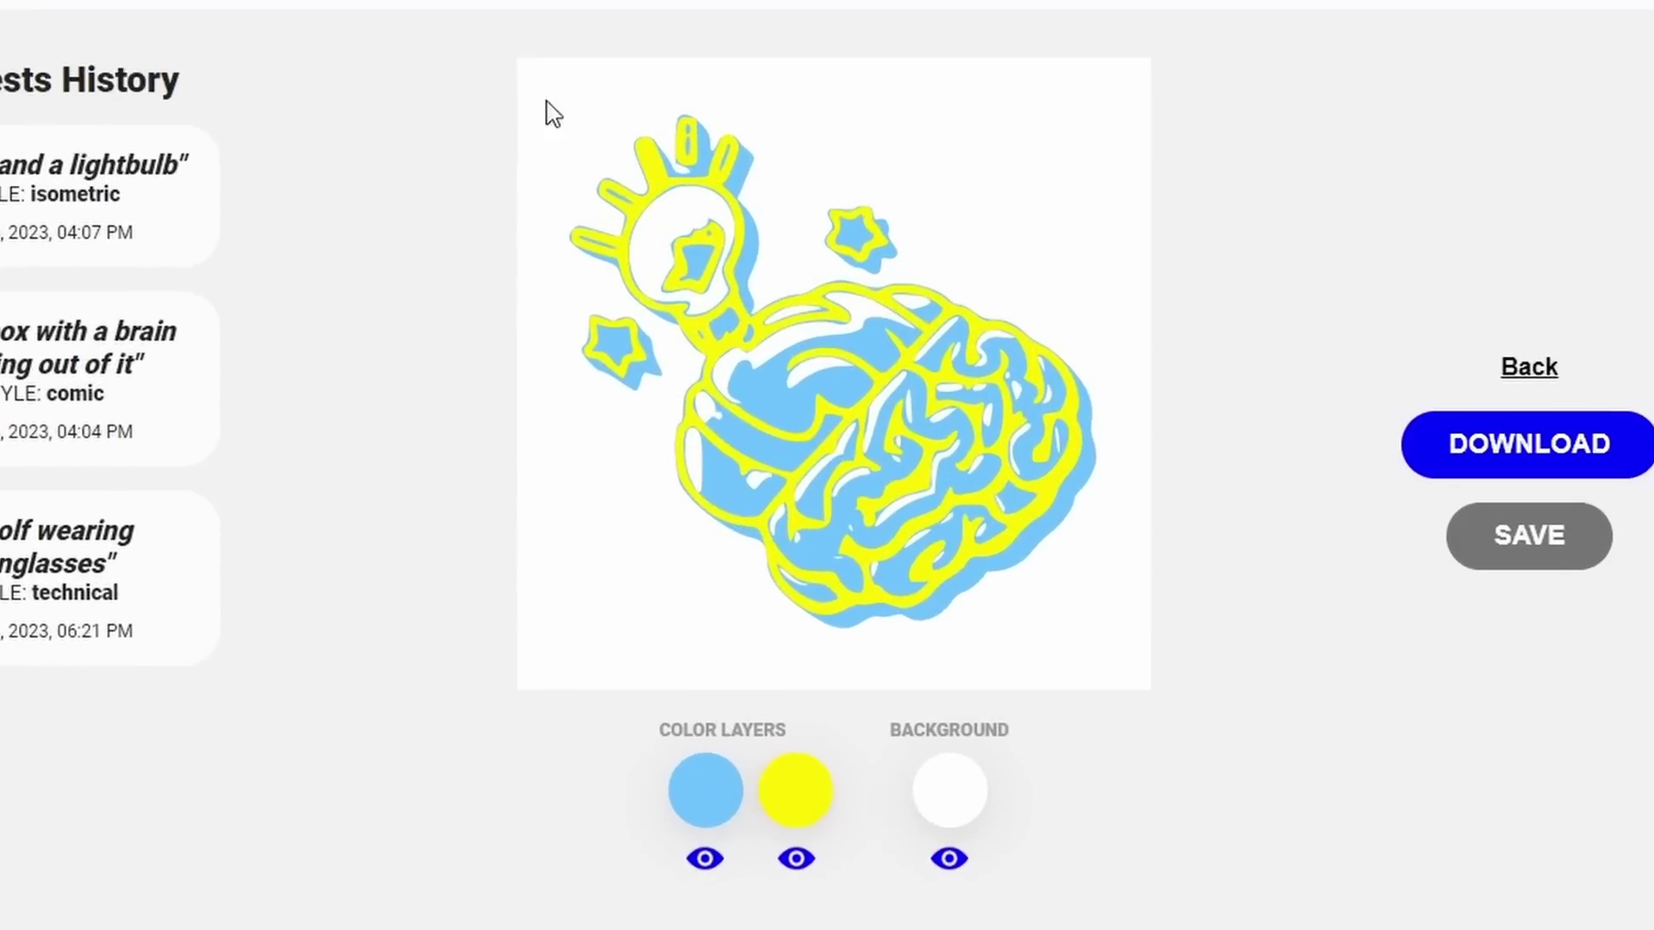
pyautogui.click(706, 790)
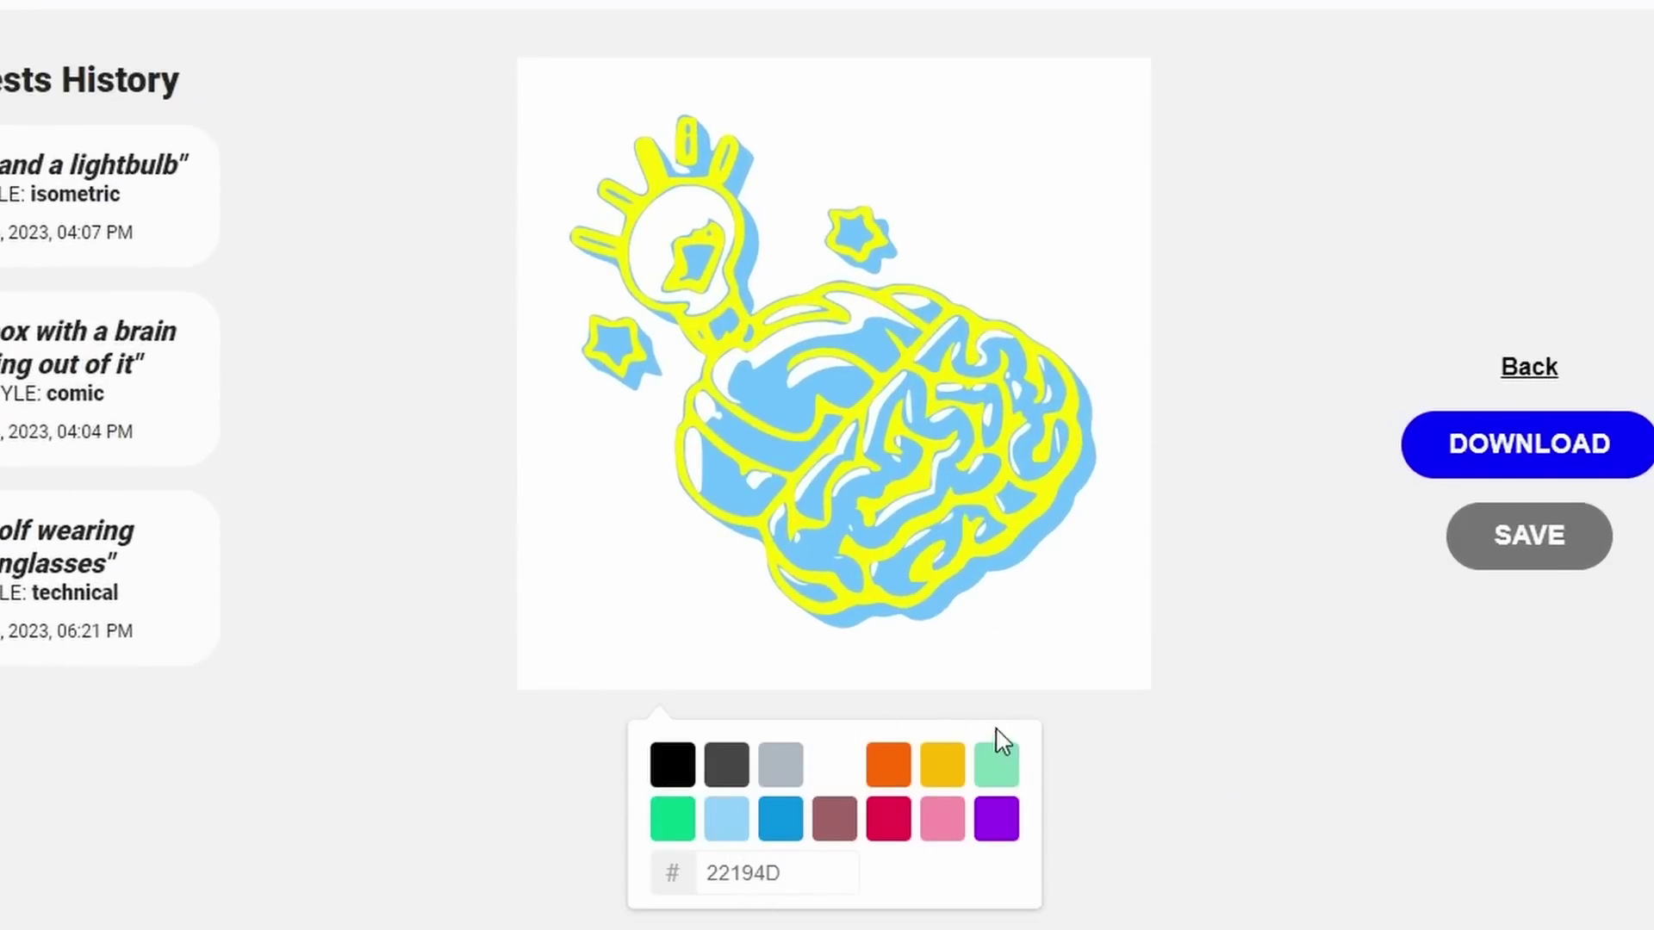
pyautogui.click(832, 817)
pyautogui.click(1087, 877)
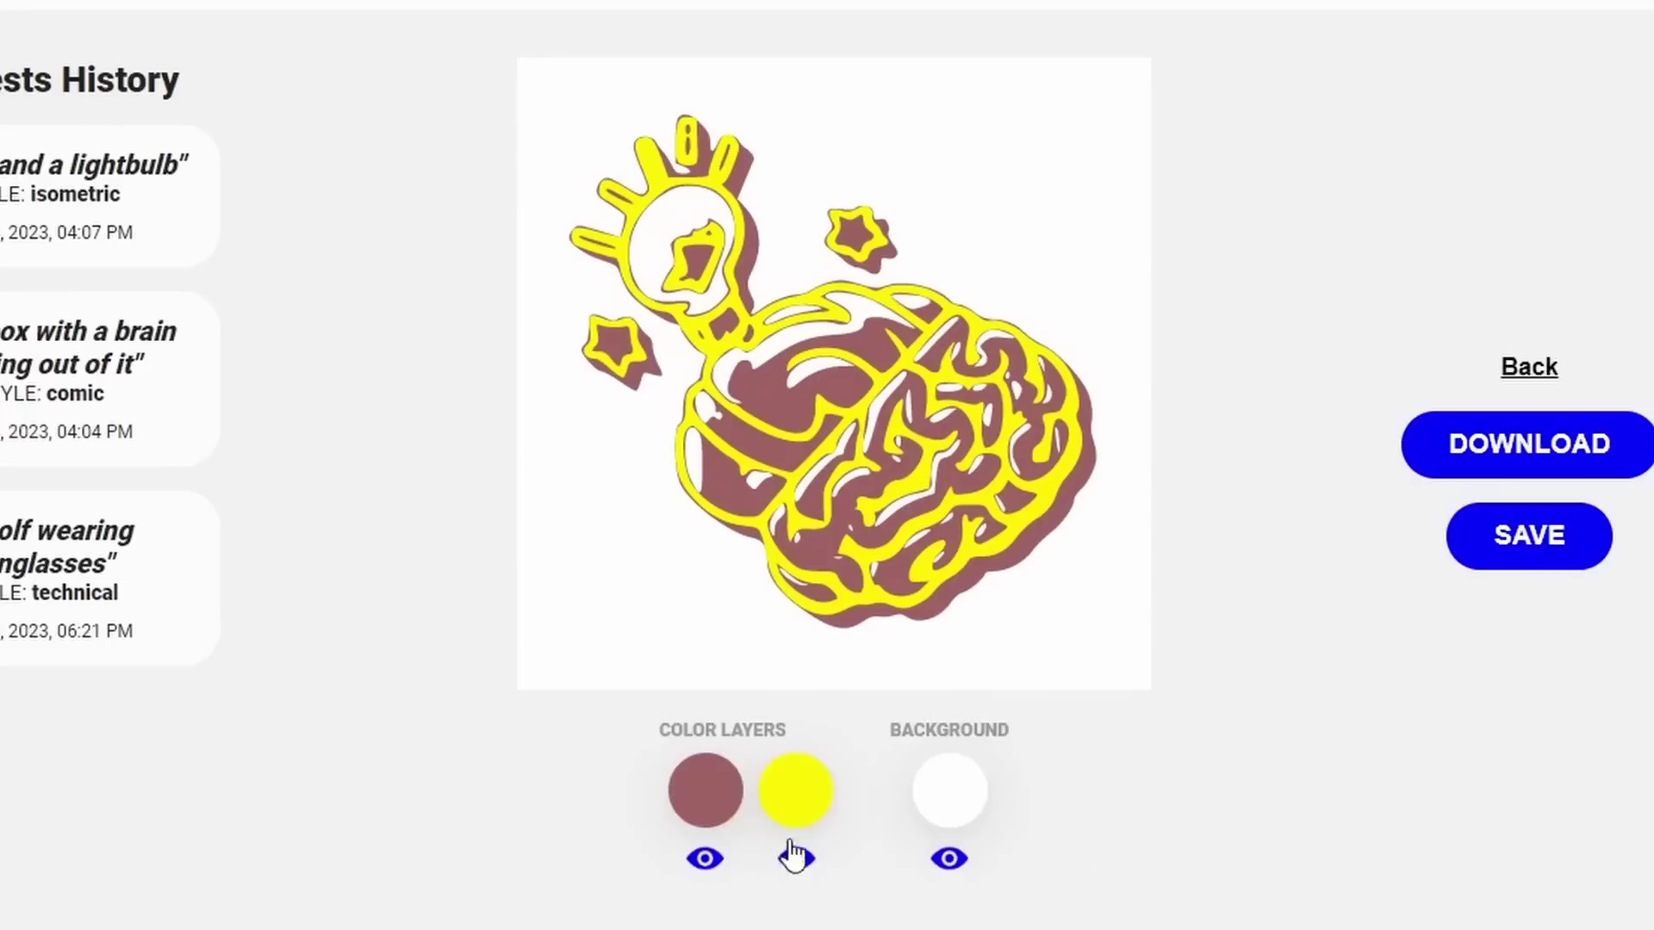
pyautogui.click(793, 784)
pyautogui.click(671, 823)
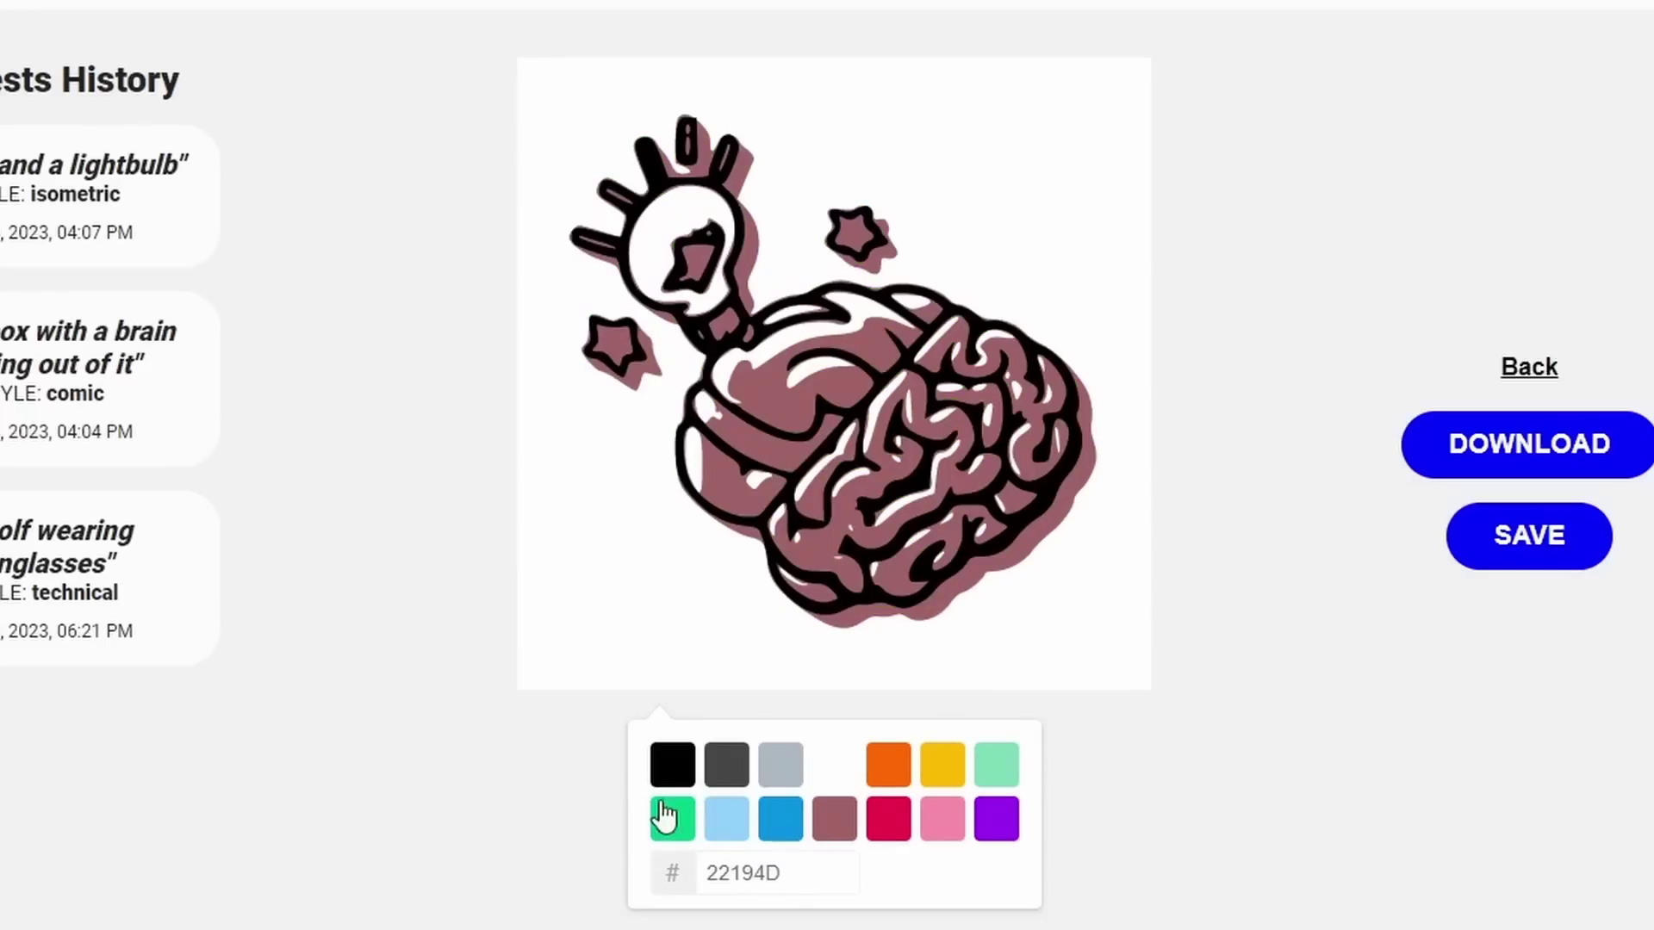
pyautogui.click(676, 763)
pyautogui.click(704, 814)
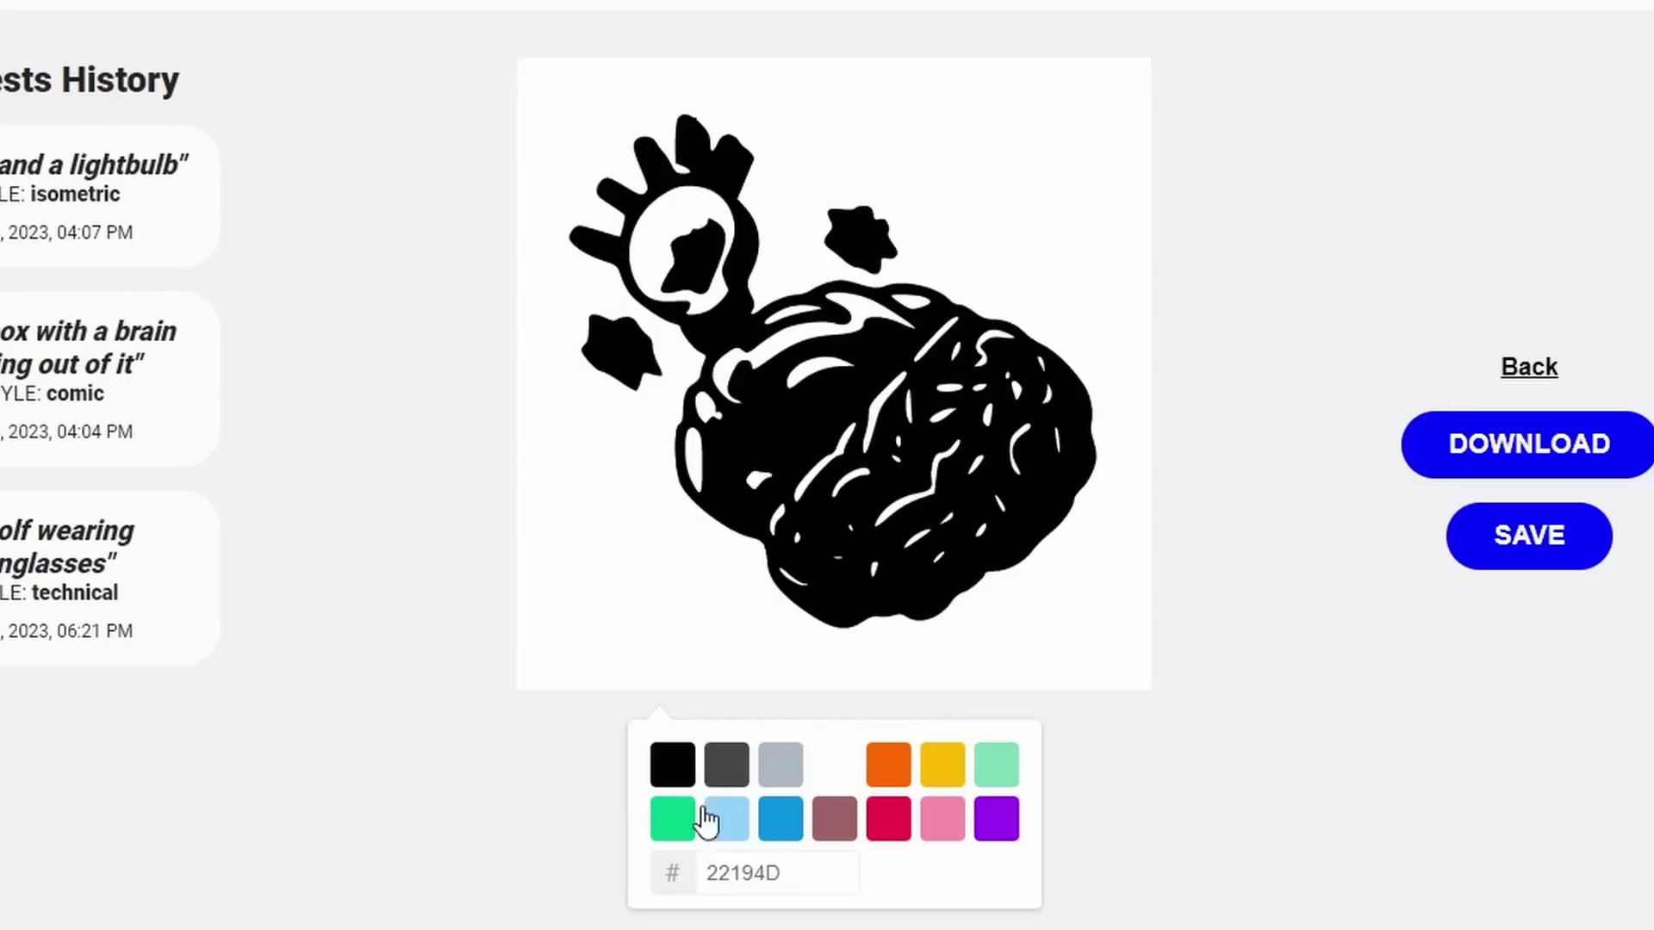
pyautogui.click(942, 773)
pyautogui.click(1309, 737)
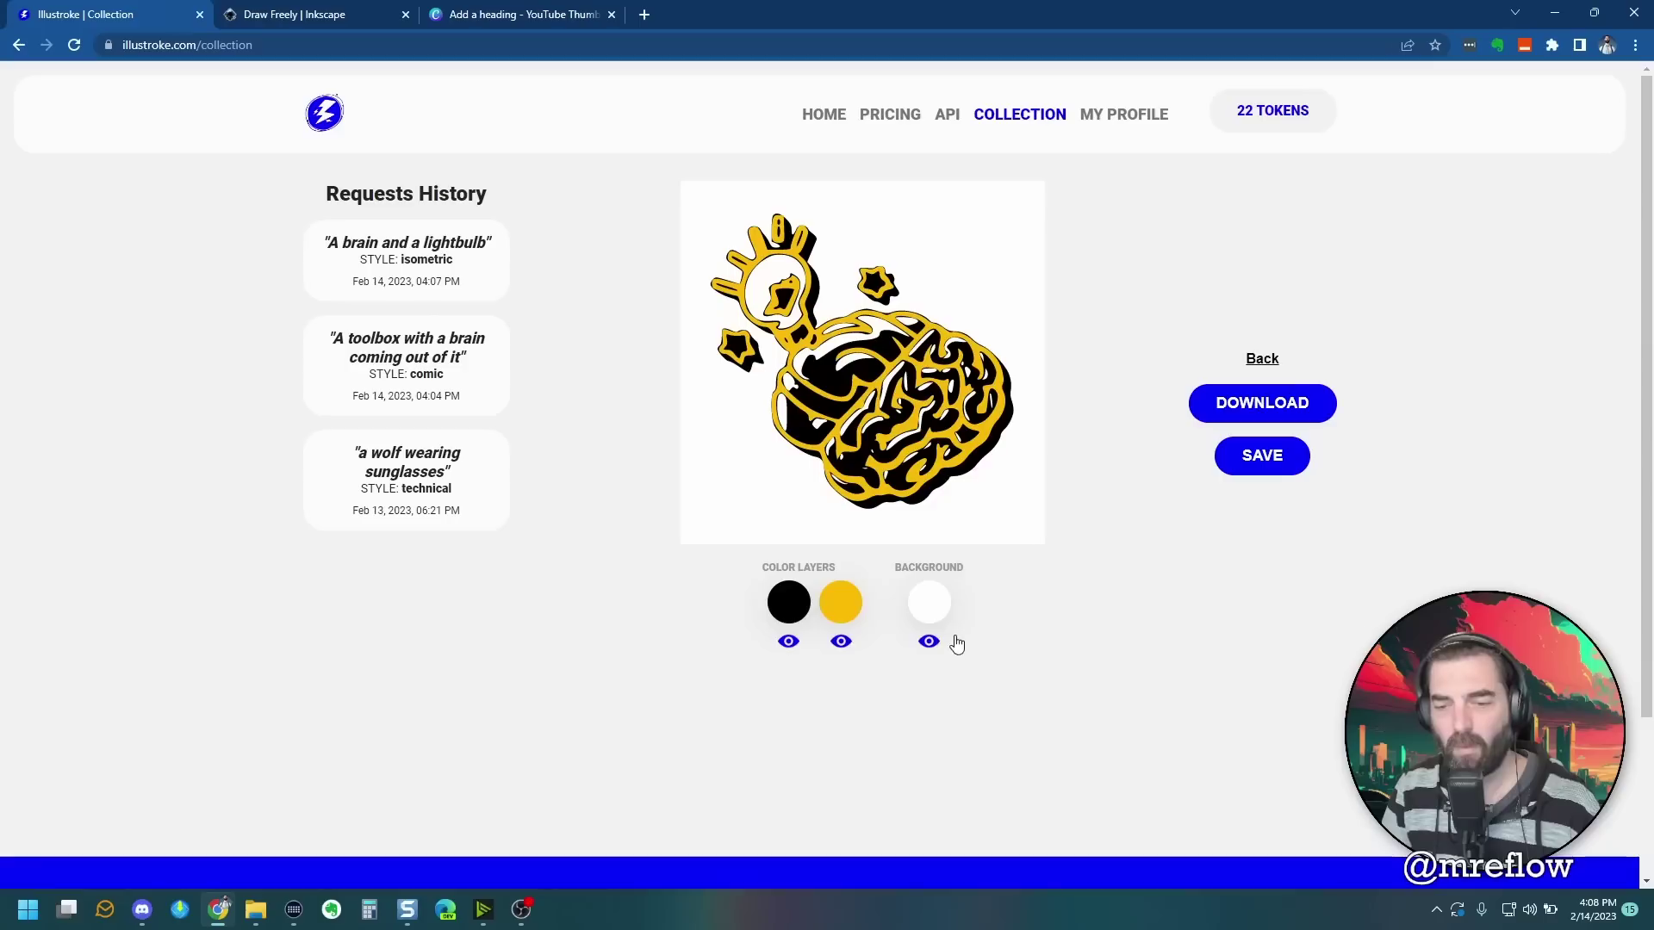
# Step: Try a light grey background, then download the illustration as a vector SVG
pyautogui.click(947, 791)
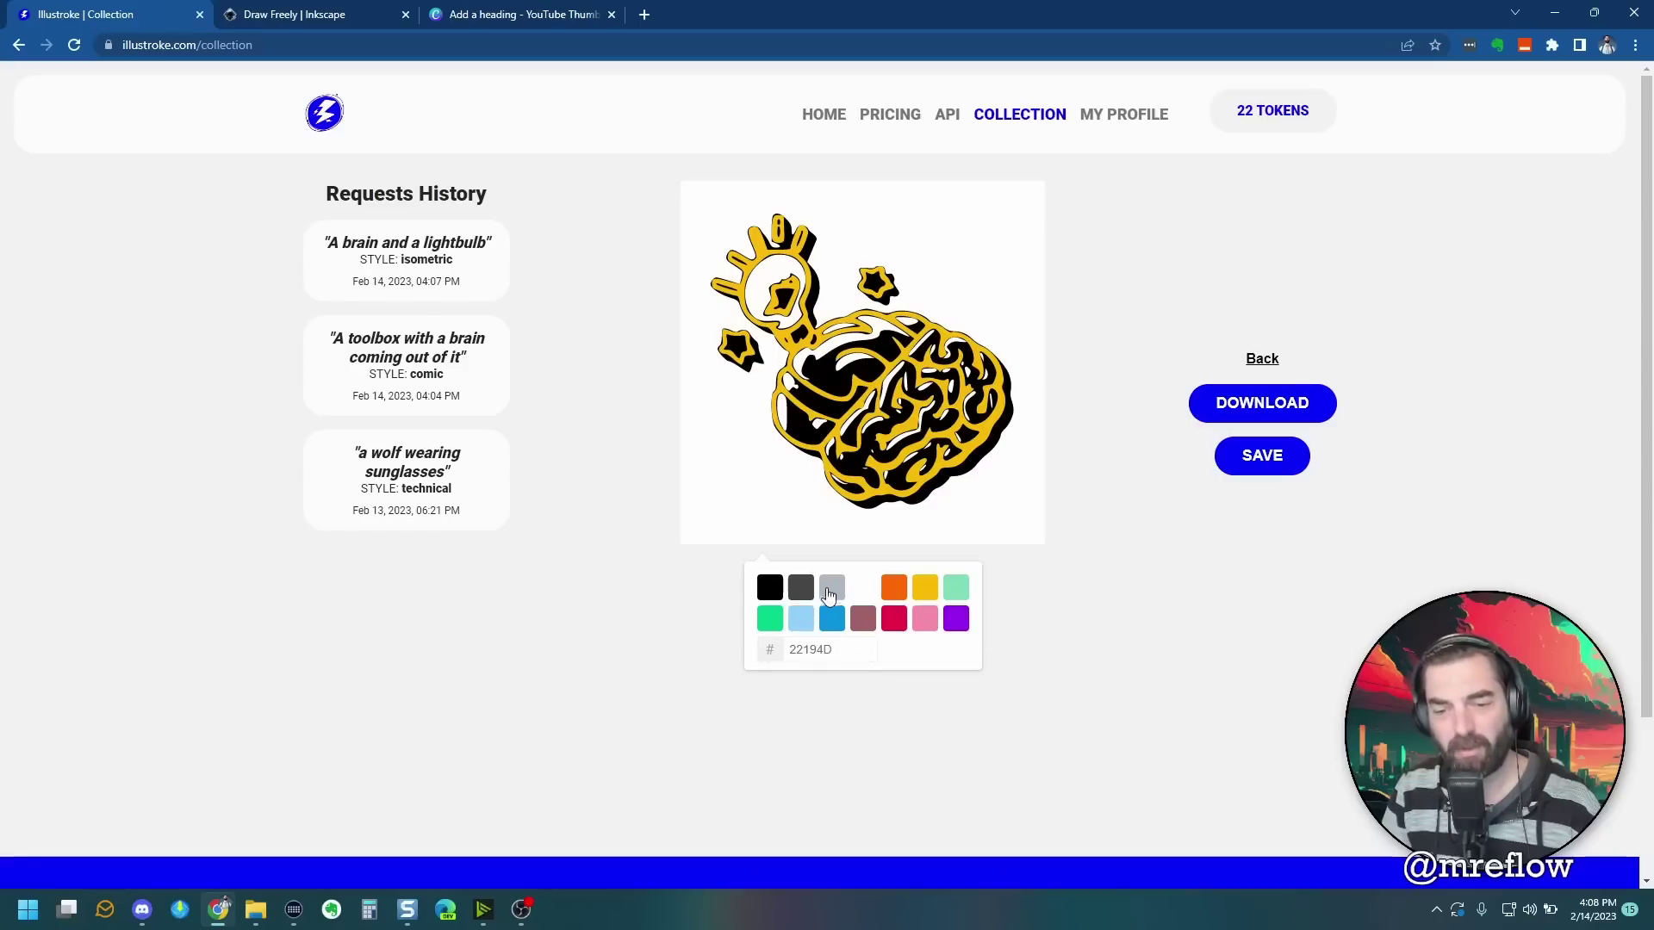
pyautogui.click(829, 593)
pyautogui.click(1290, 401)
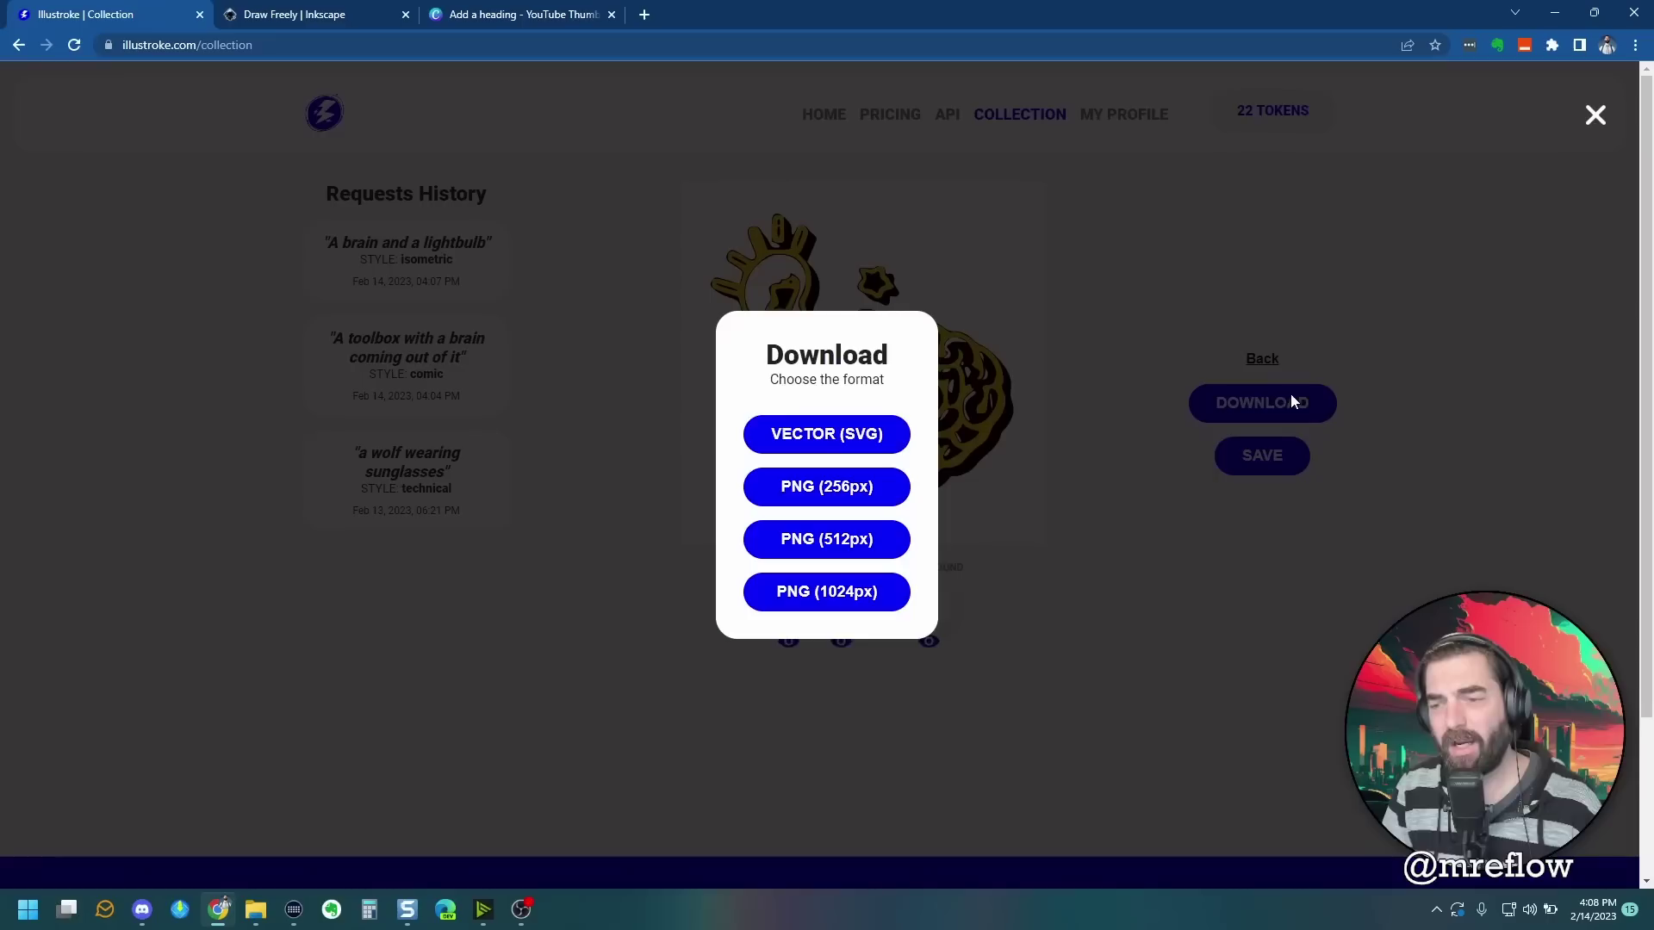
pyautogui.click(877, 436)
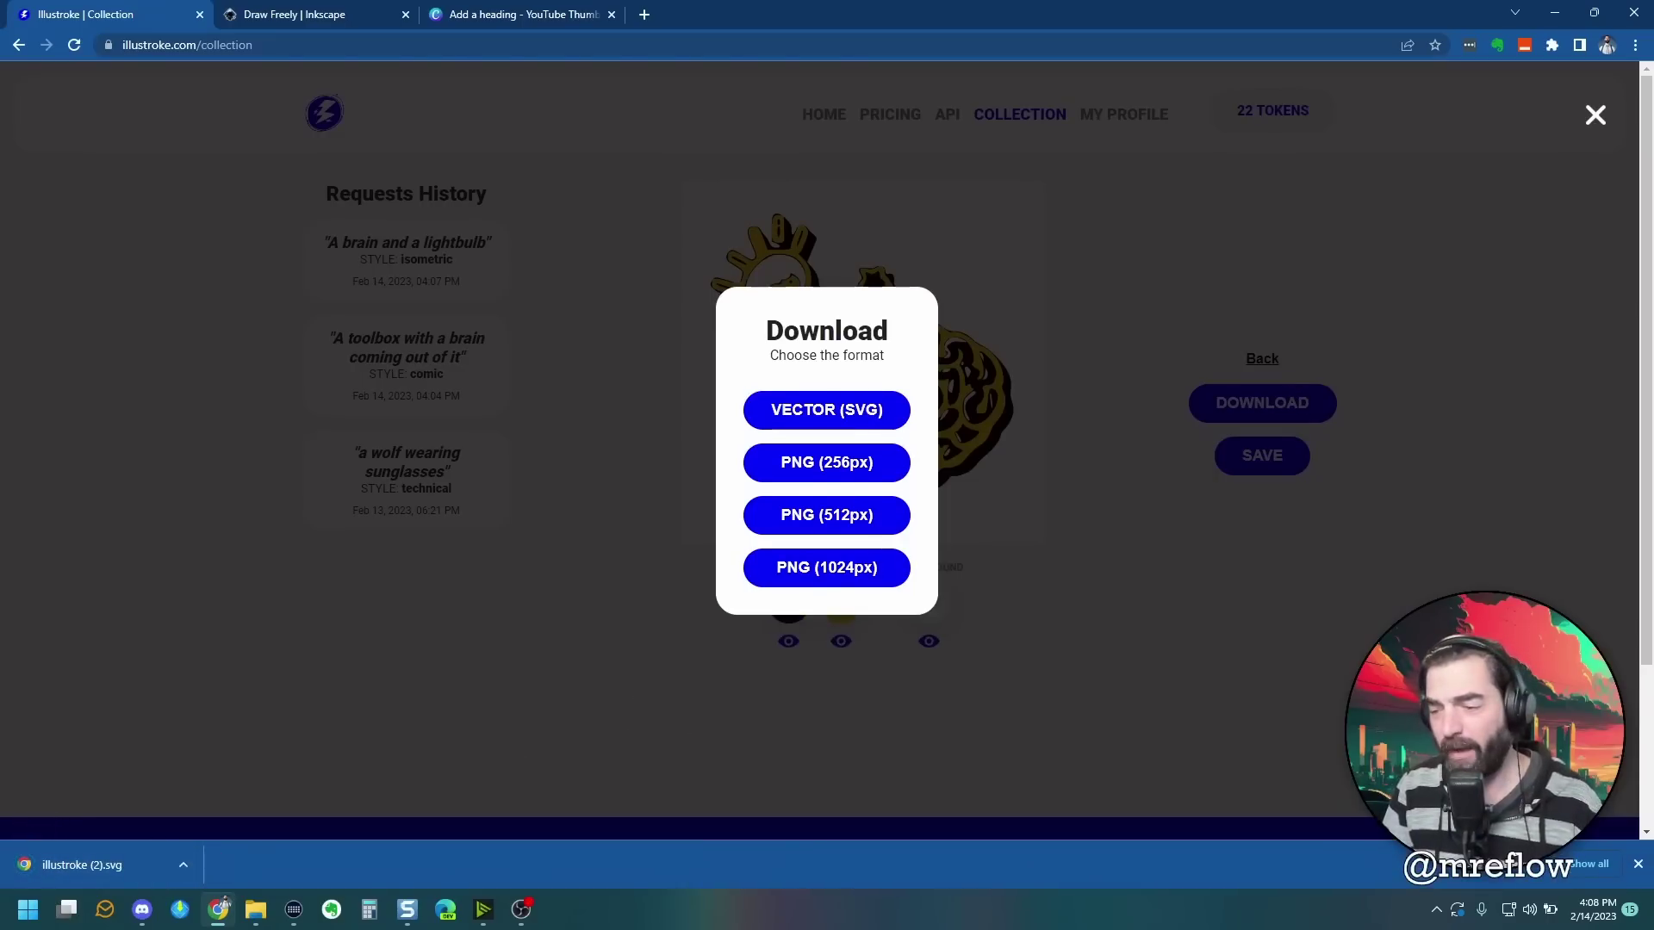
pyautogui.click(1639, 865)
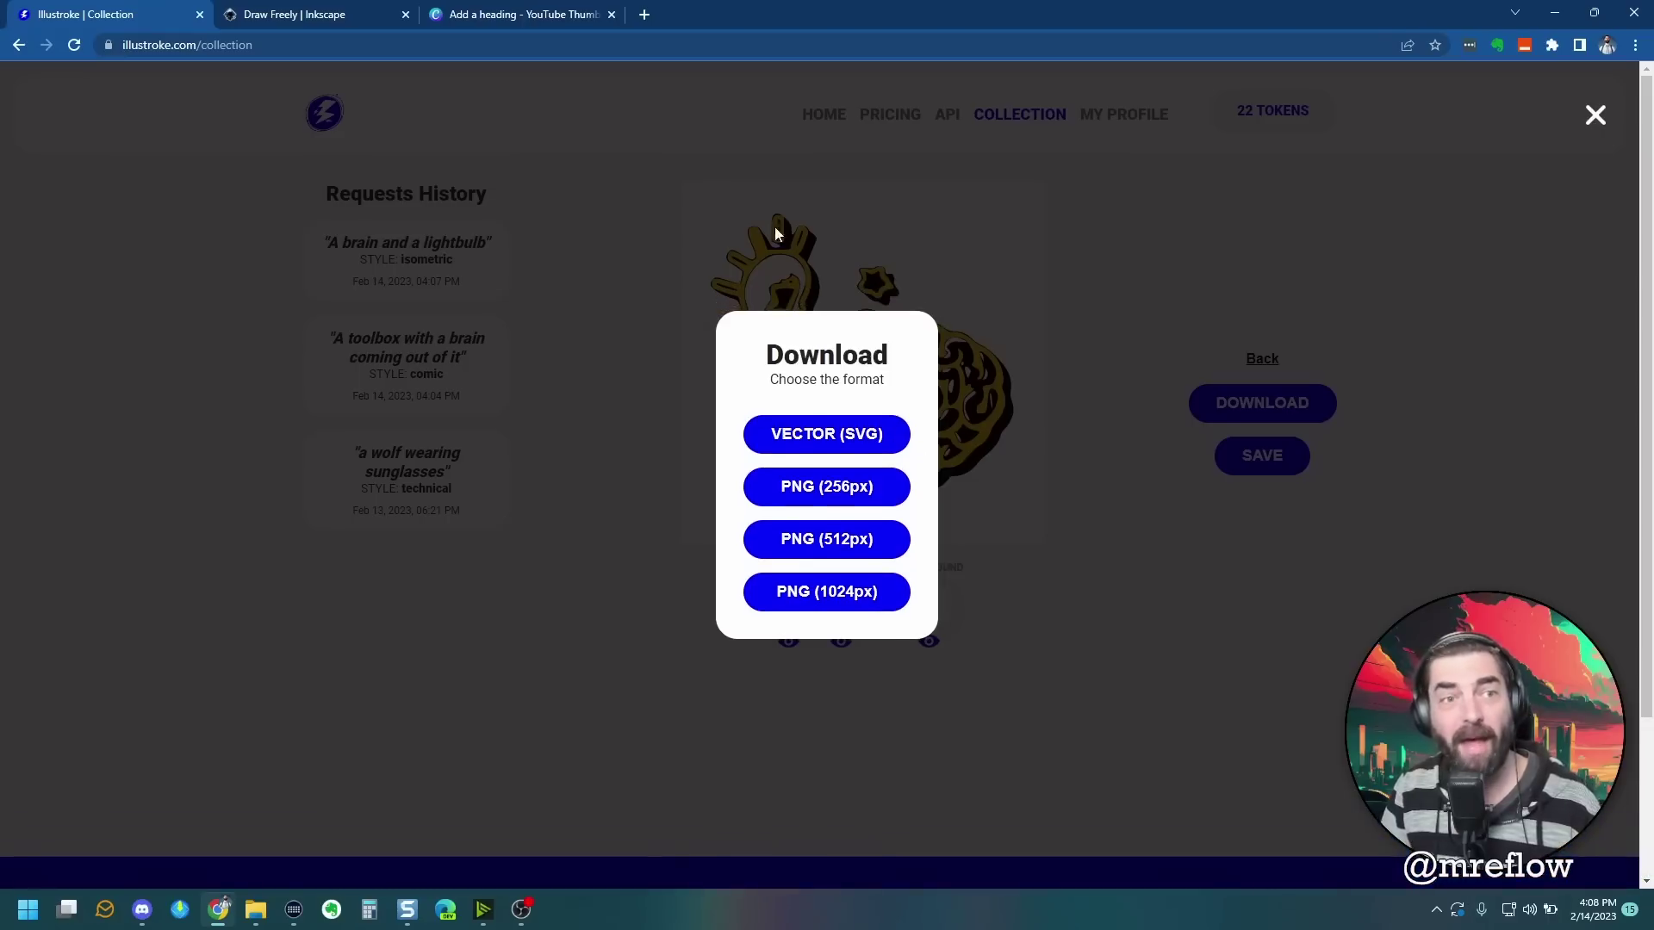
pyautogui.click(302, 11)
pyautogui.moveTo(849, 185)
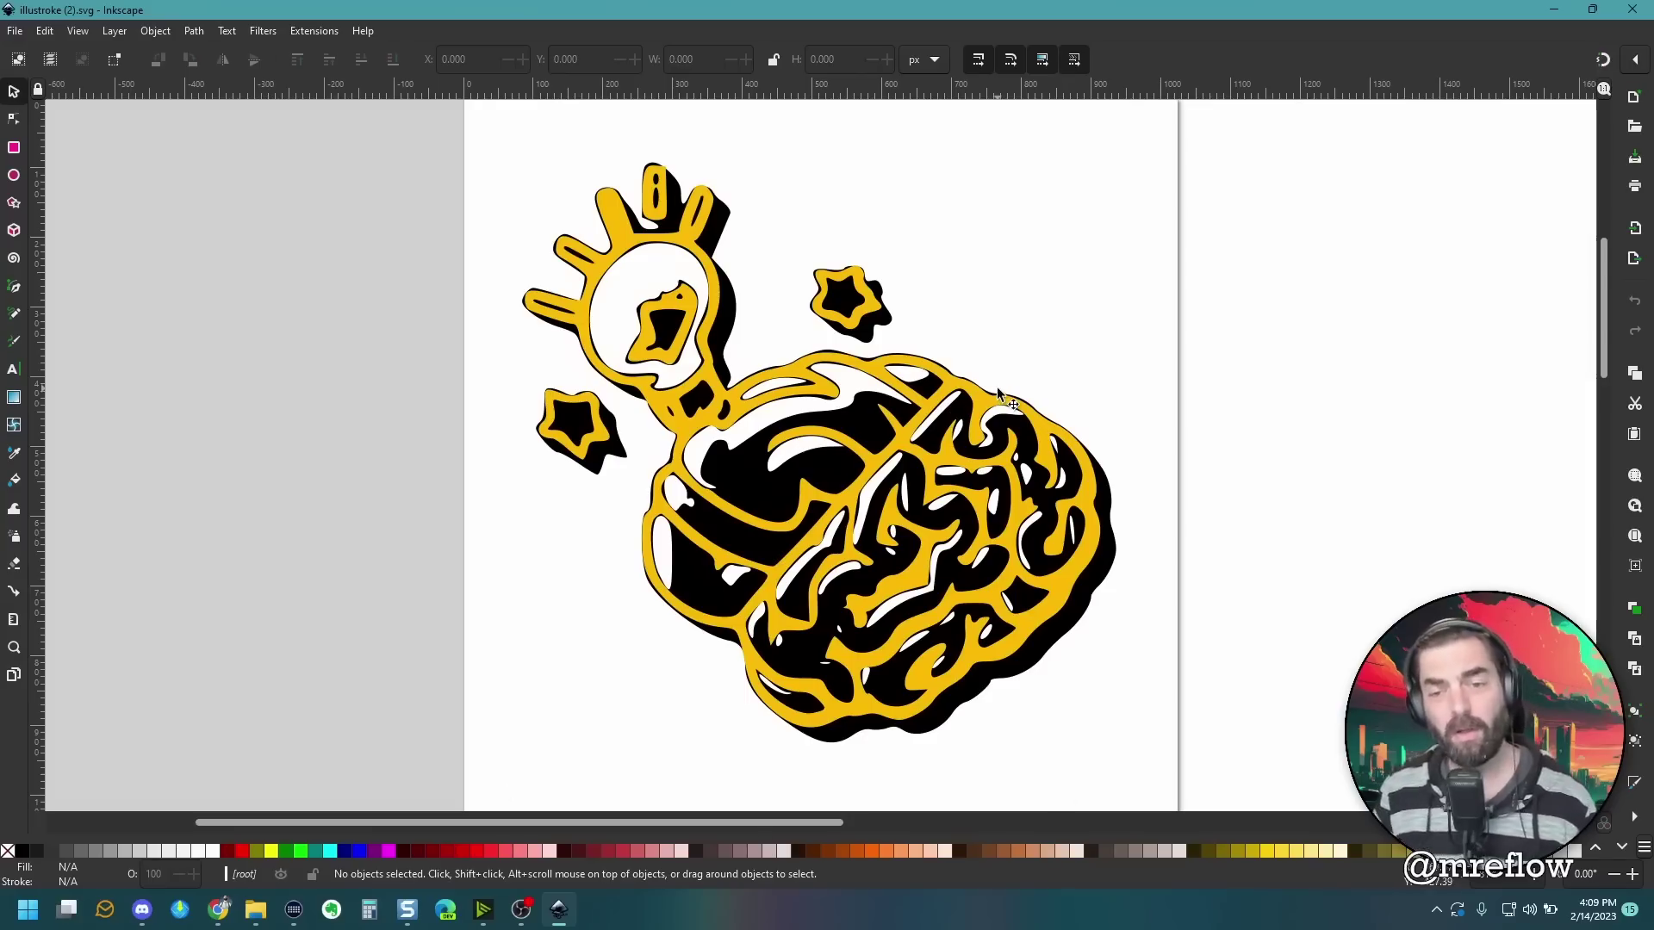
# Step: Pull the yellow outline and black shadow paths apart to inspect them, then realign them
pyautogui.click(878, 607)
pyautogui.moveTo(1016, 670); pyautogui.dragTo(899, 560)
pyautogui.moveTo(781, 535); pyautogui.dragTo(761, 603)
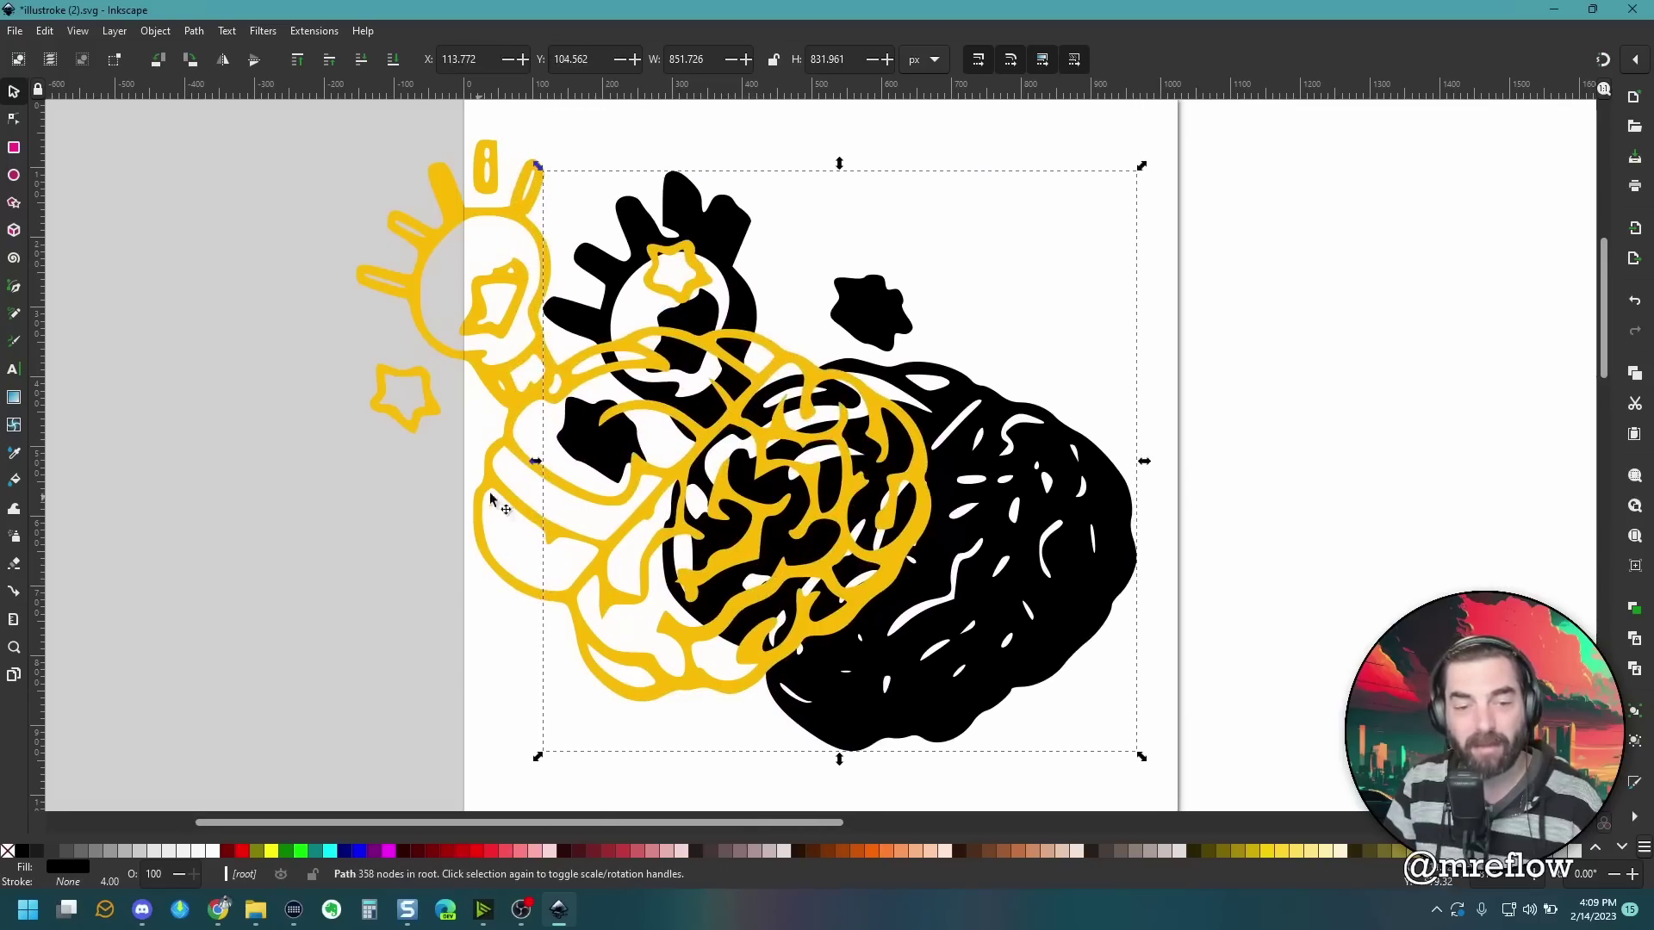
pyautogui.moveTo(504, 499); pyautogui.dragTo(708, 542)
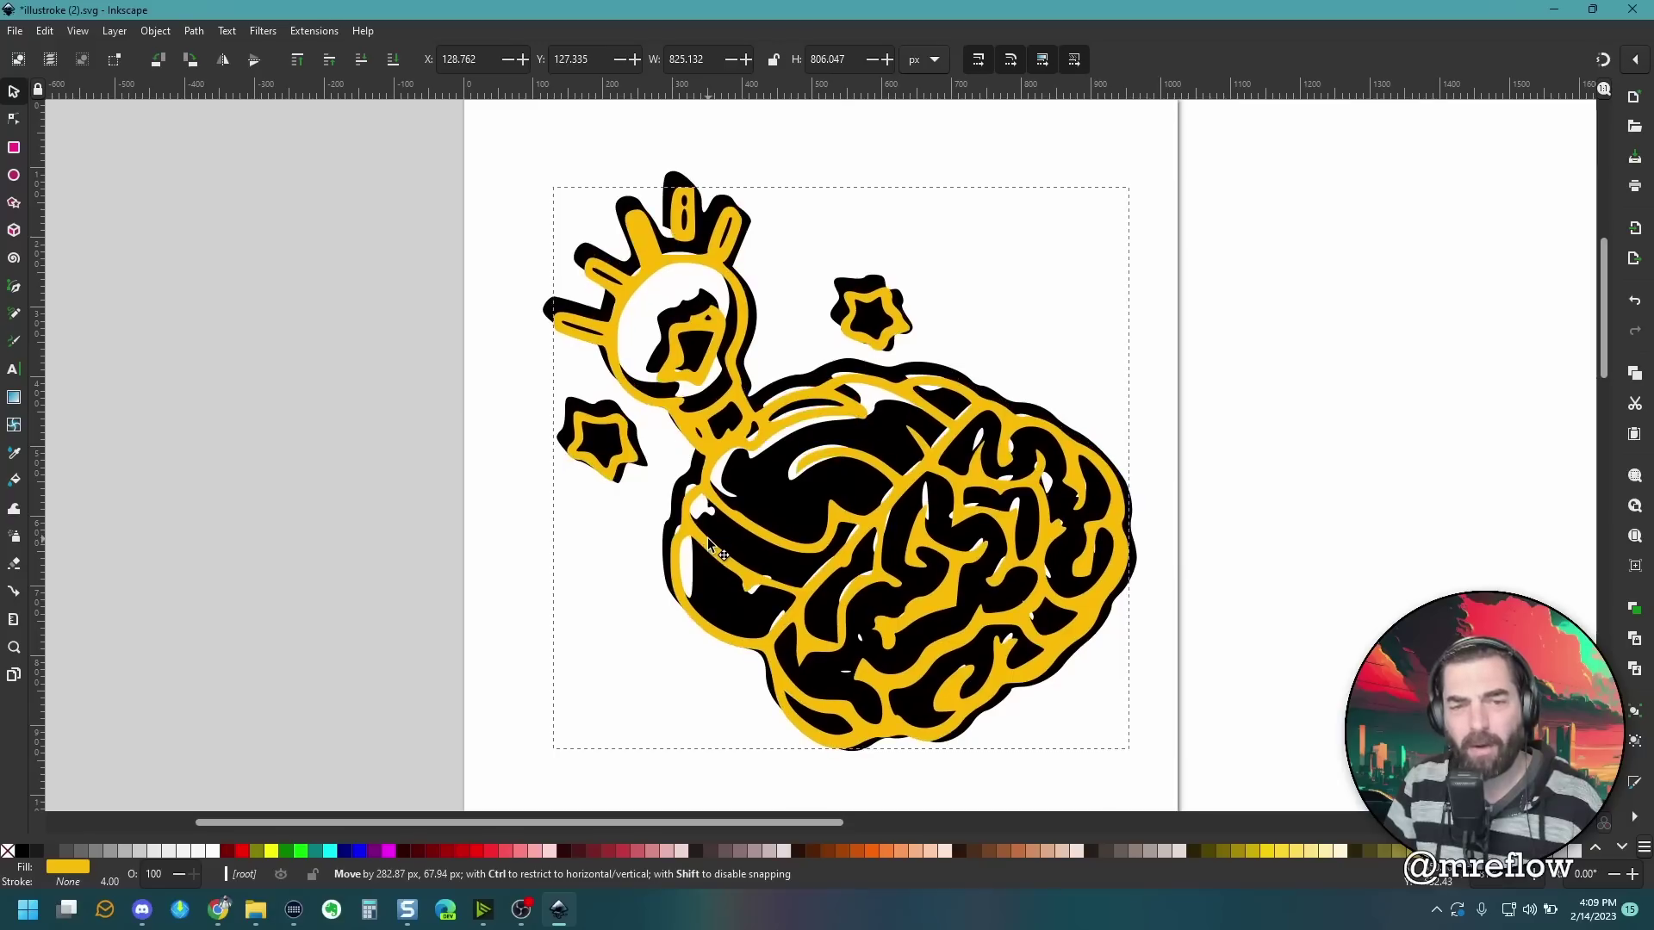
# Step: Fill the outline path blue and the shadow path green, and line them back up
pyautogui.click(57, 865)
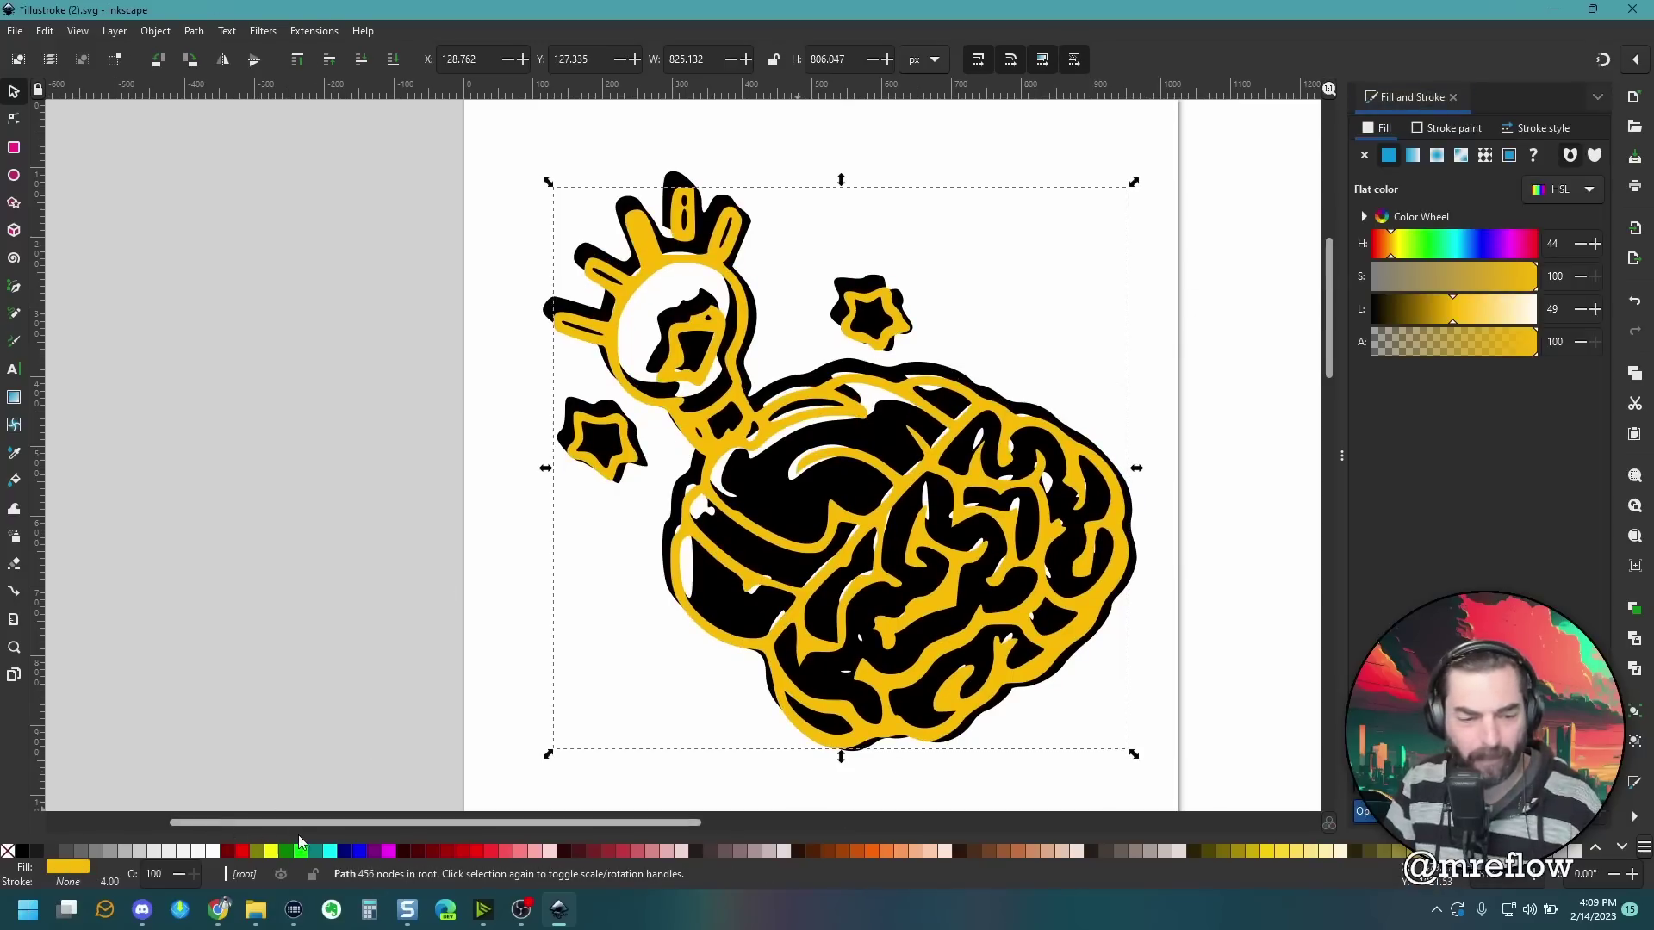
pyautogui.click(359, 853)
pyautogui.moveTo(663, 781); pyautogui.dragTo(709, 782)
pyautogui.click(551, 302)
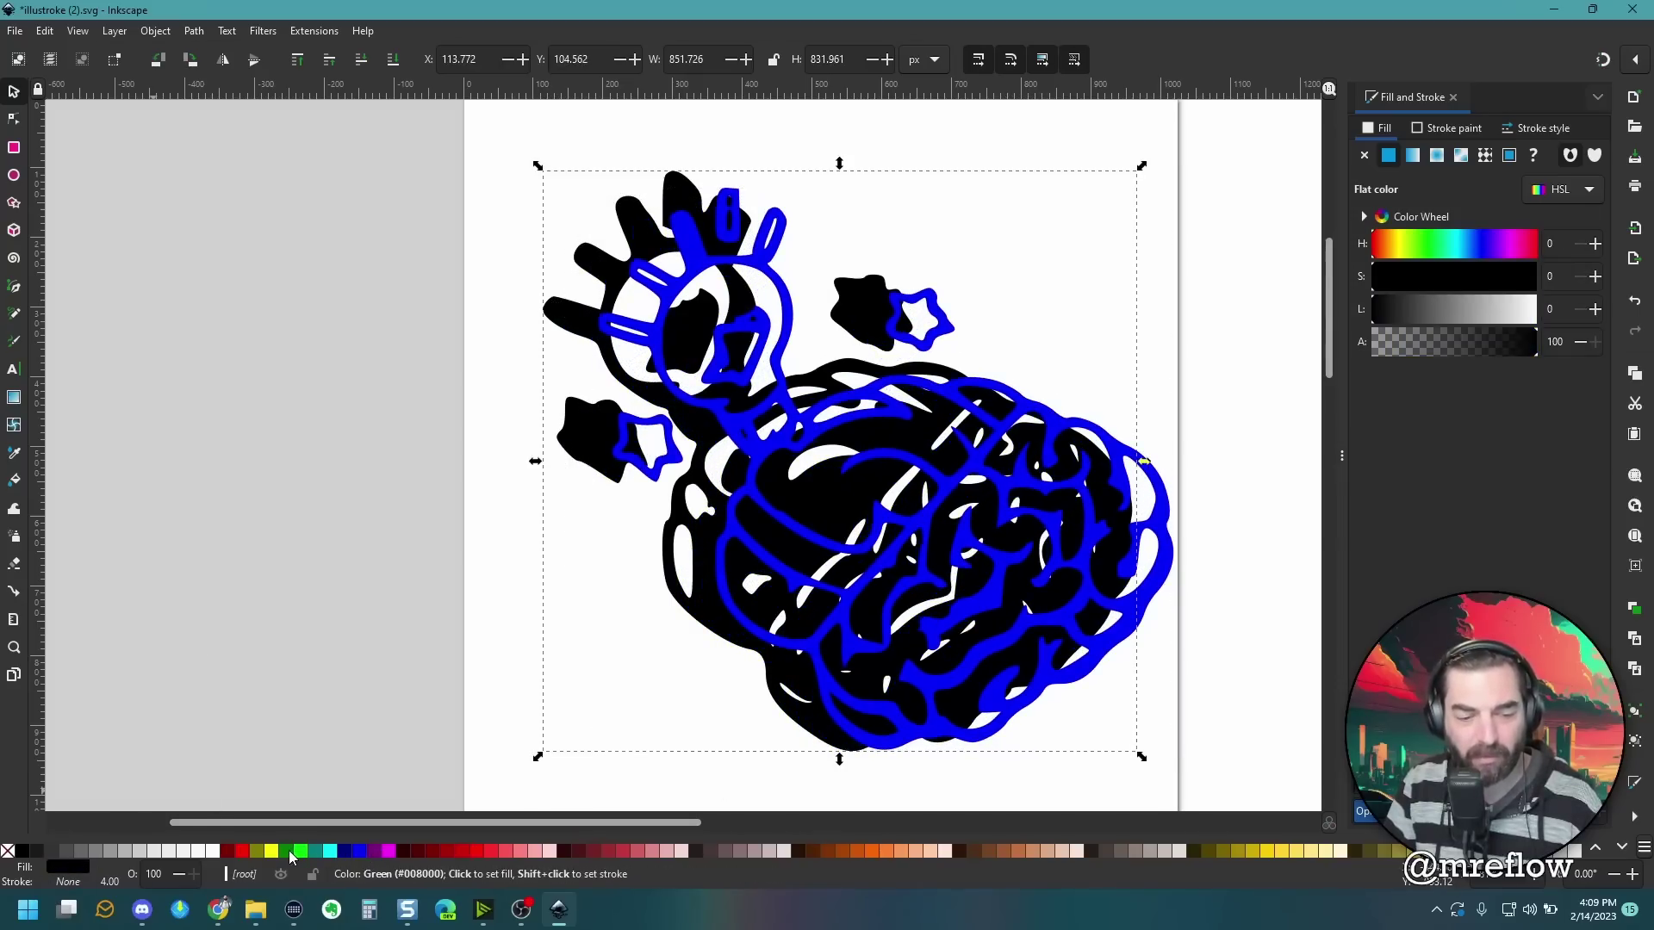
pyautogui.click(289, 855)
pyautogui.moveTo(827, 517); pyautogui.dragTo(866, 543)
pyautogui.moveTo(1020, 672); pyautogui.dragTo(939, 663)
# Step: Return to the Canva thumbnail design and drop the downloaded brain SVG onto it
pyautogui.click(1553, 9)
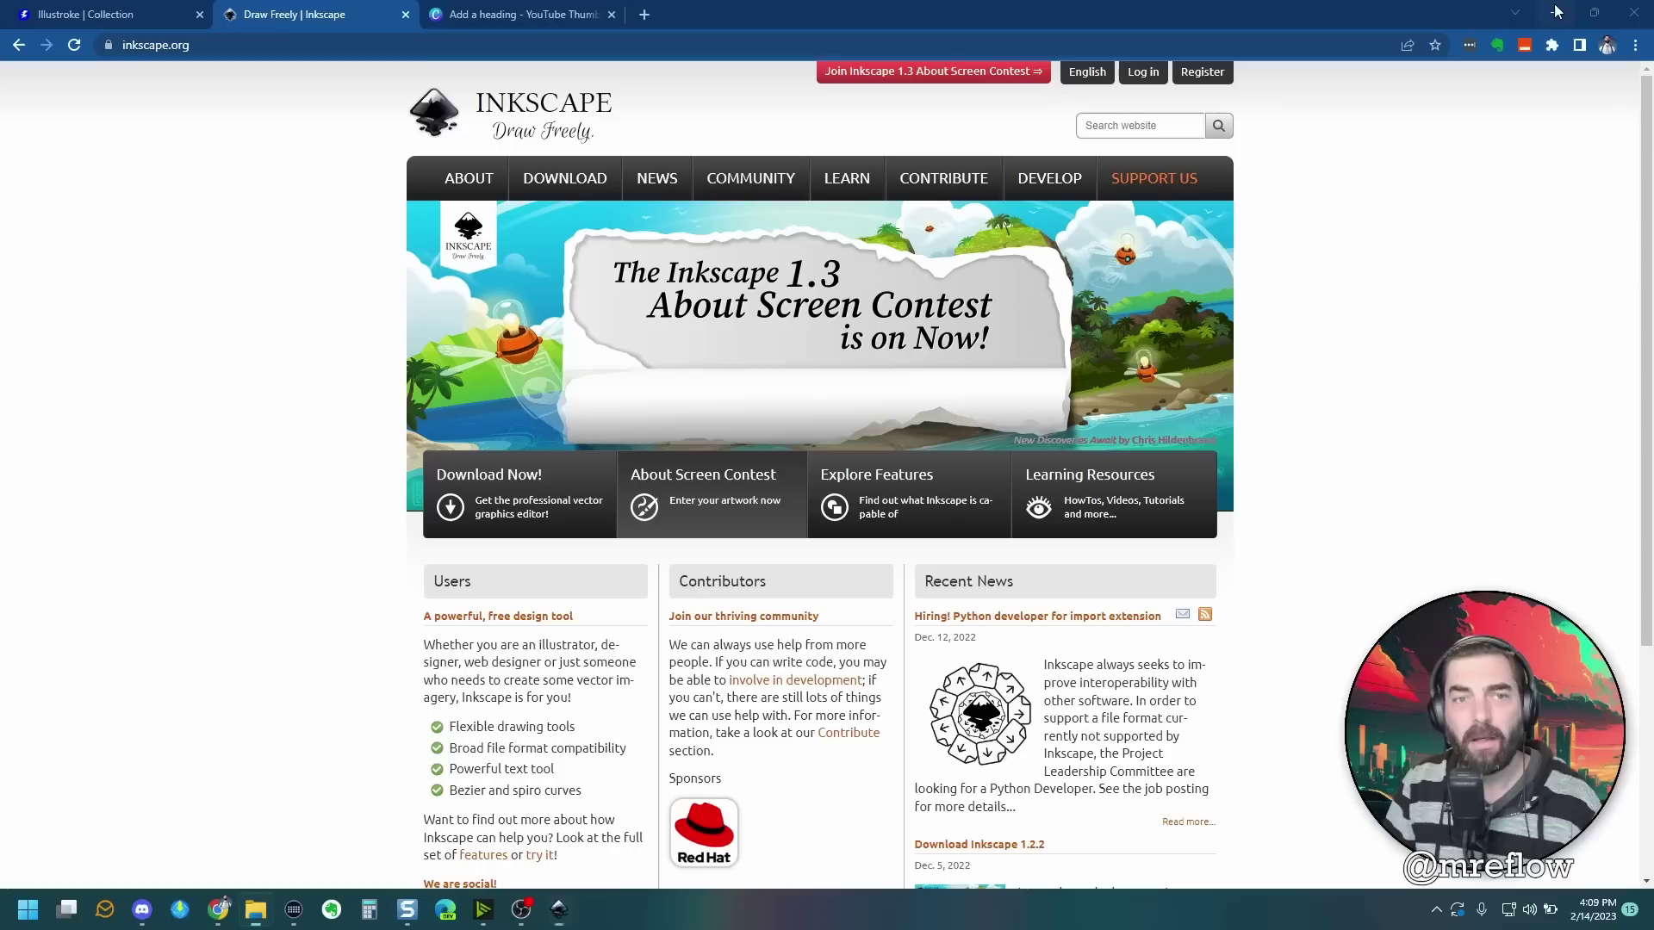
pyautogui.click(473, 12)
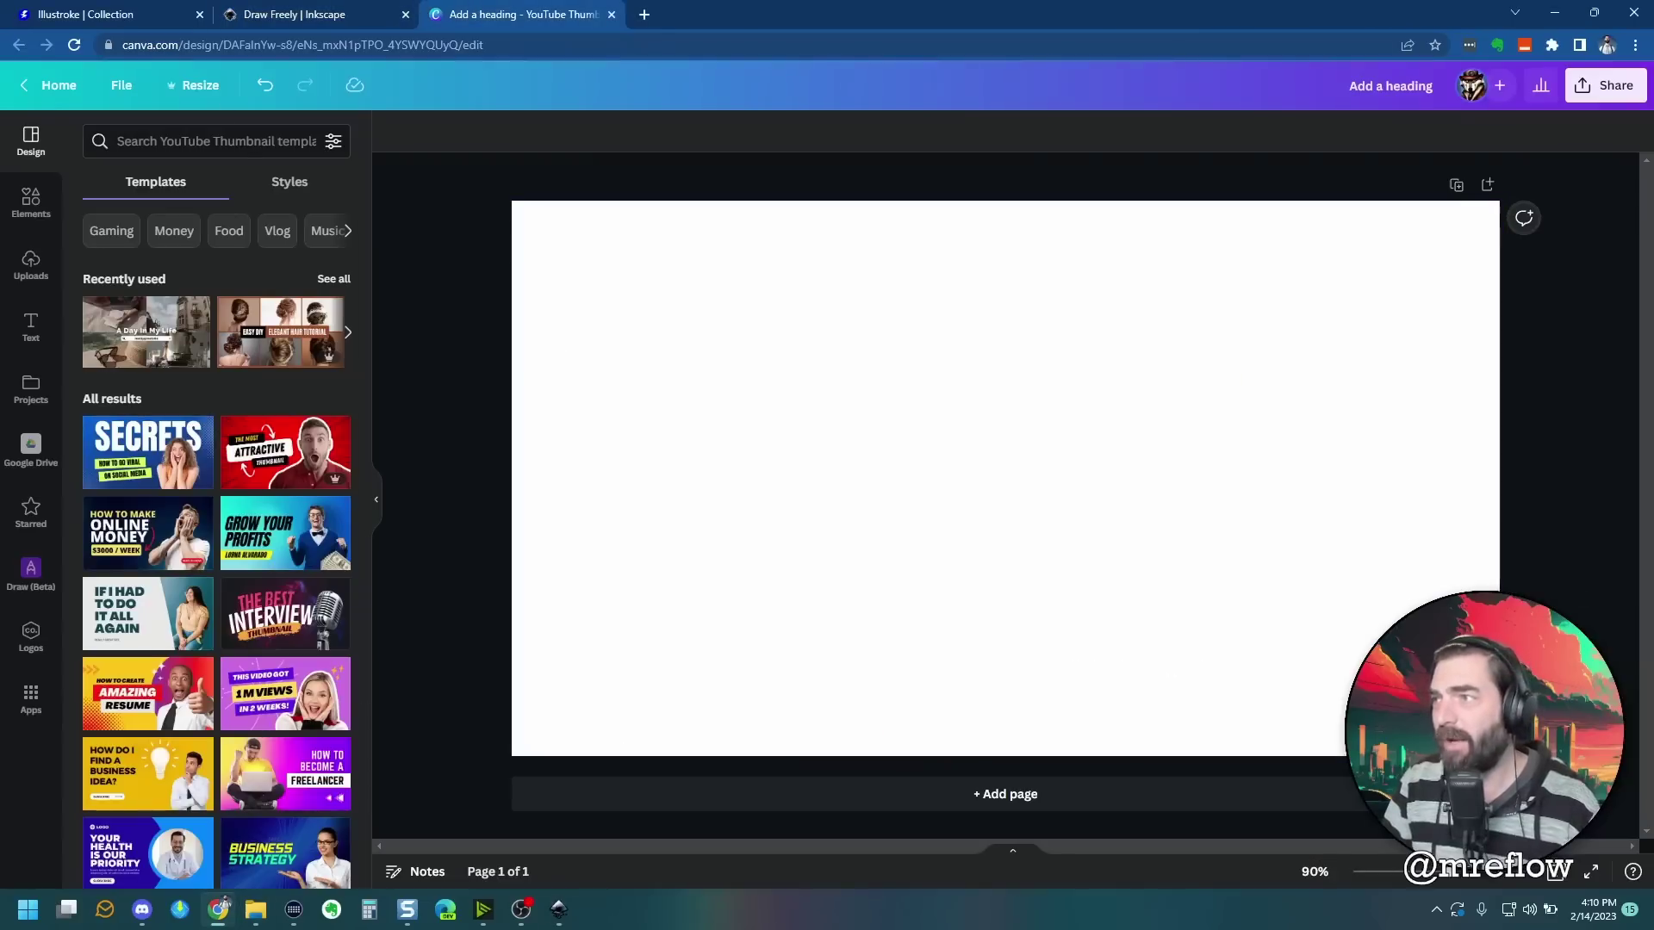
pyautogui.moveTo(1650, 250); pyautogui.dragTo(806, 395)
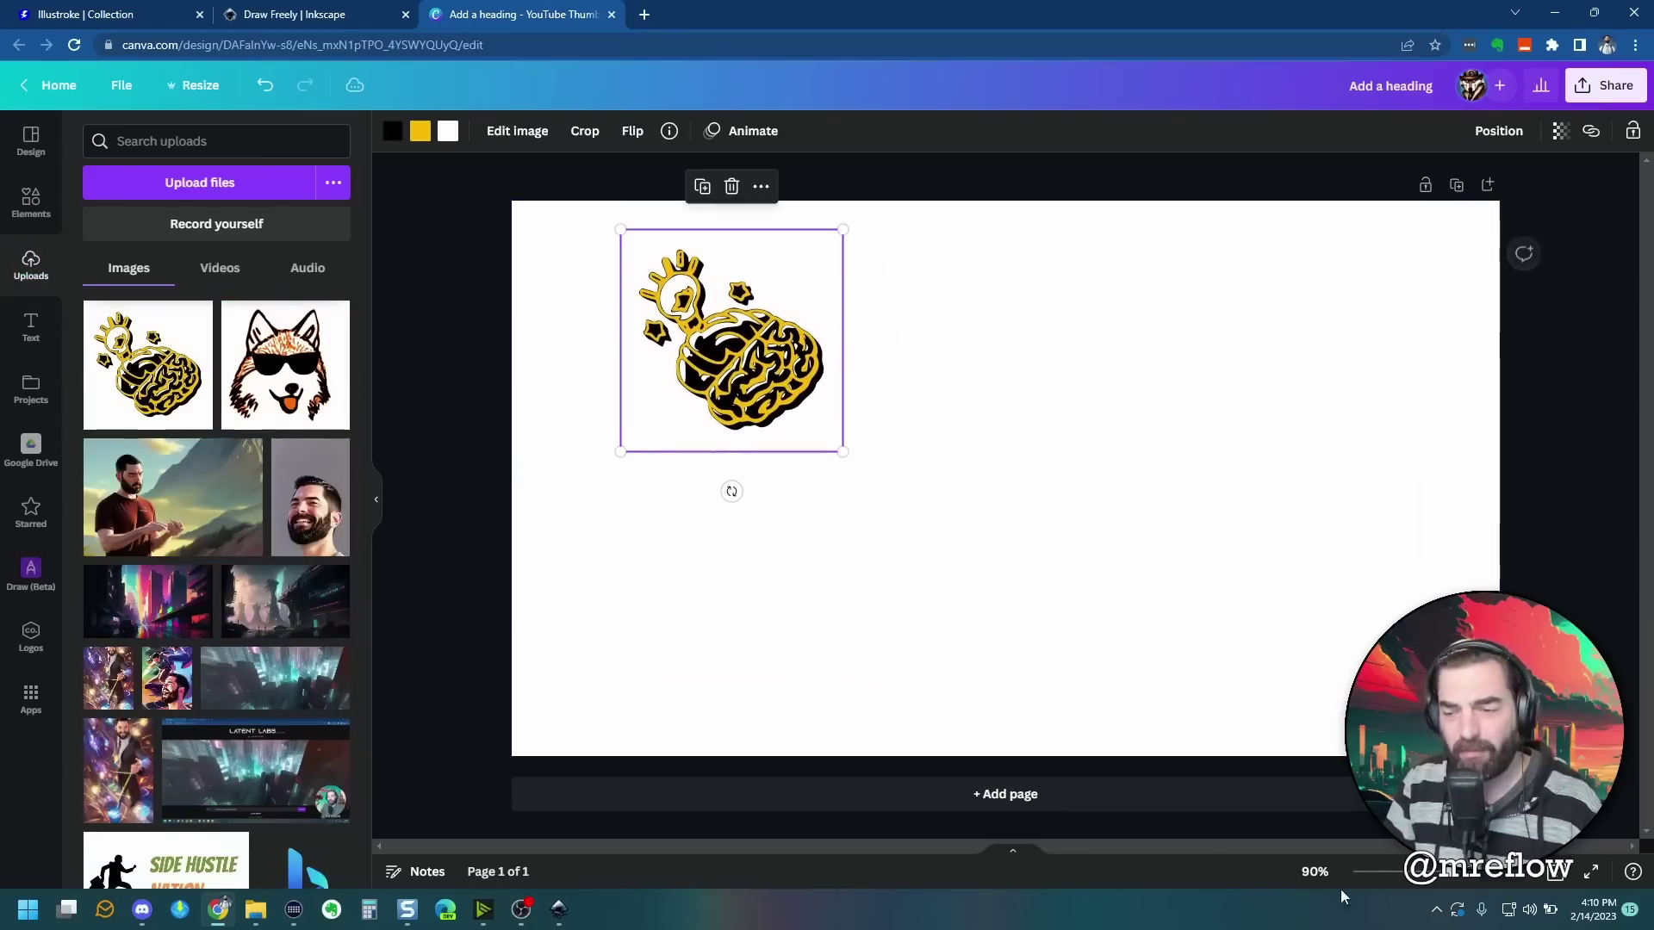
pyautogui.scroll(-1, 889, 351)
pyautogui.scroll(4, 845, 318)
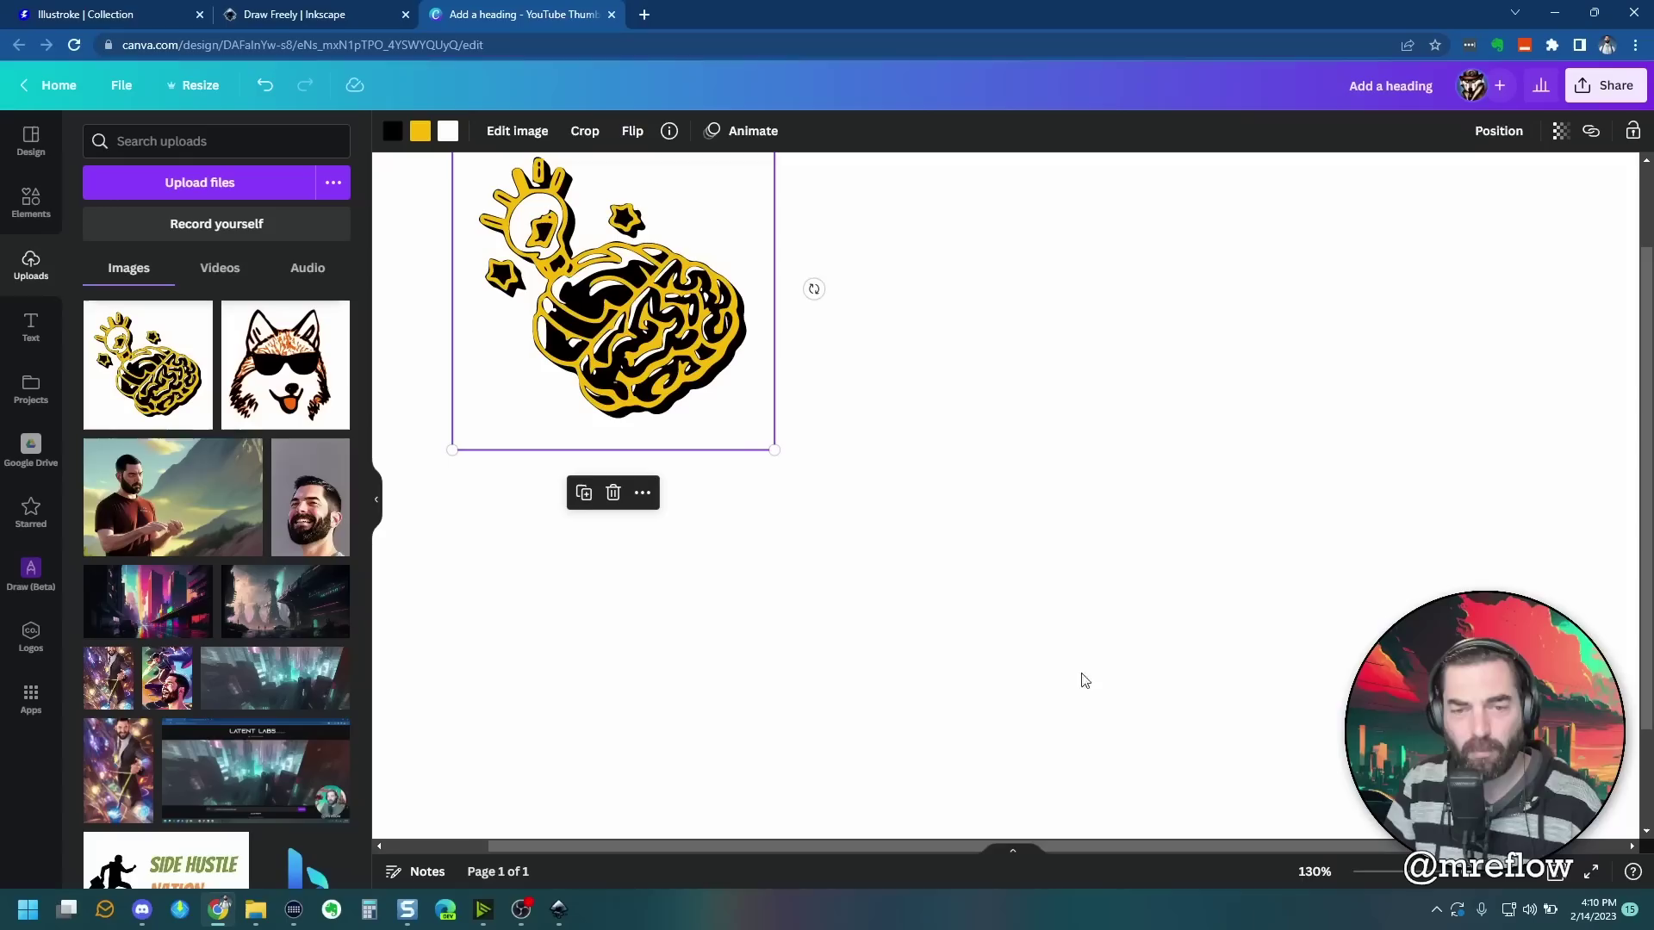
# Step: Resize the brain illustration to 378 by 378 and move it toward the page centre
pyautogui.moveTo(774, 451); pyautogui.dragTo(1231, 704)
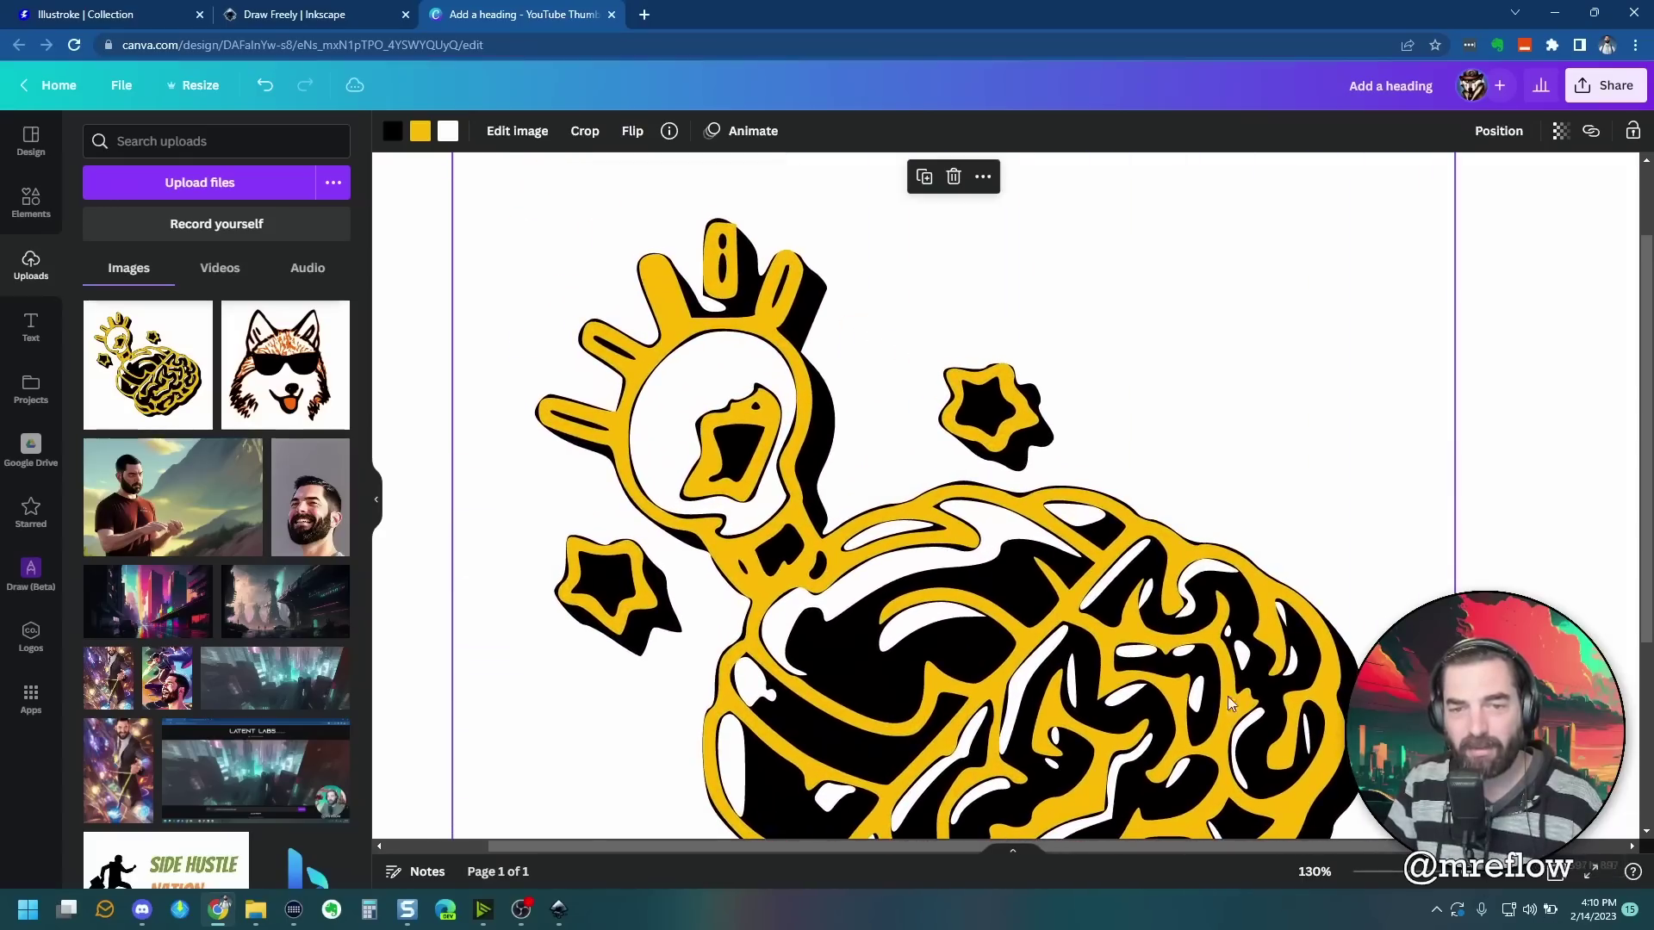
pyautogui.scroll(-4, 1494, 323)
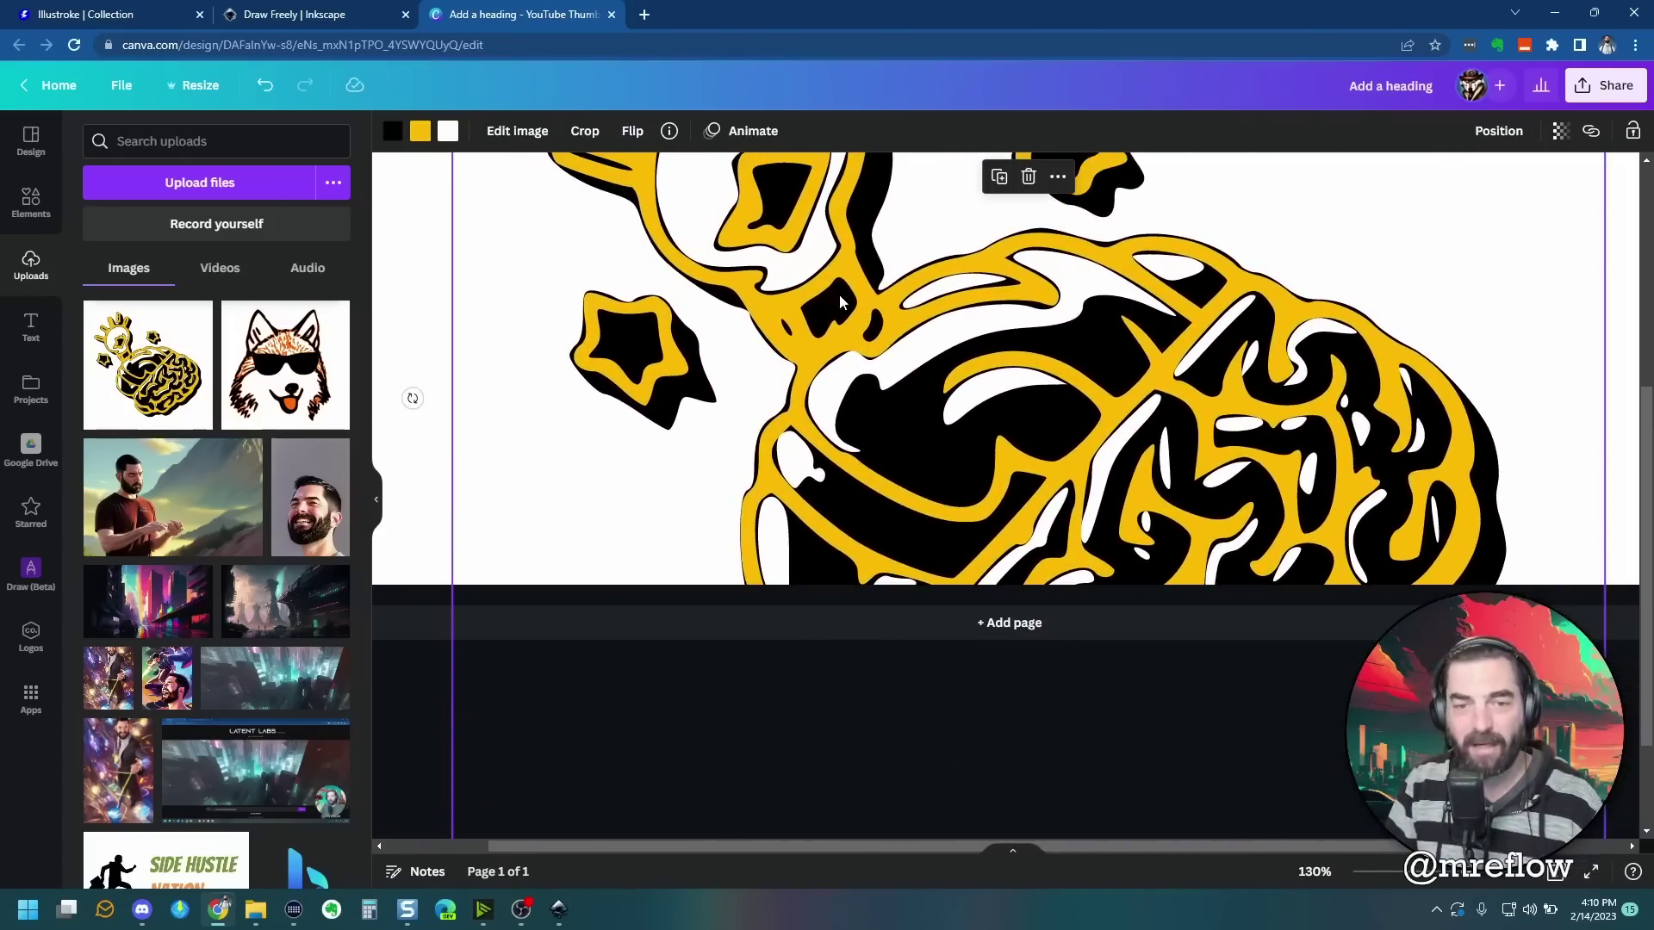
pyautogui.scroll(6, 841, 301)
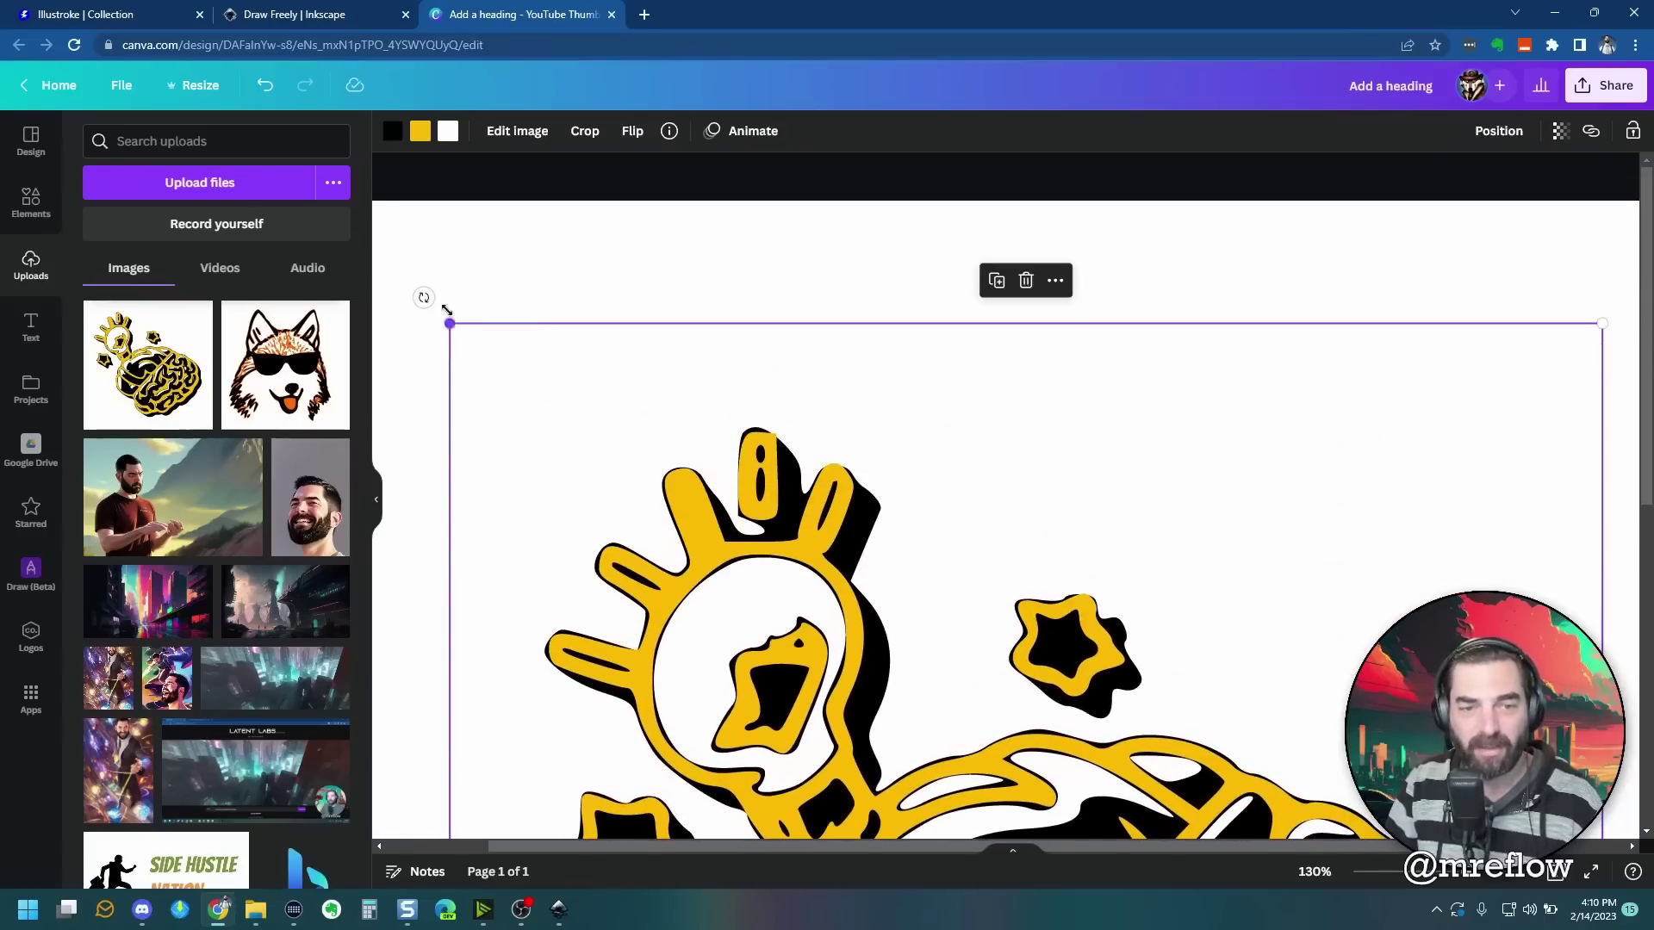
pyautogui.moveTo(446, 310); pyautogui.dragTo(1145, 669)
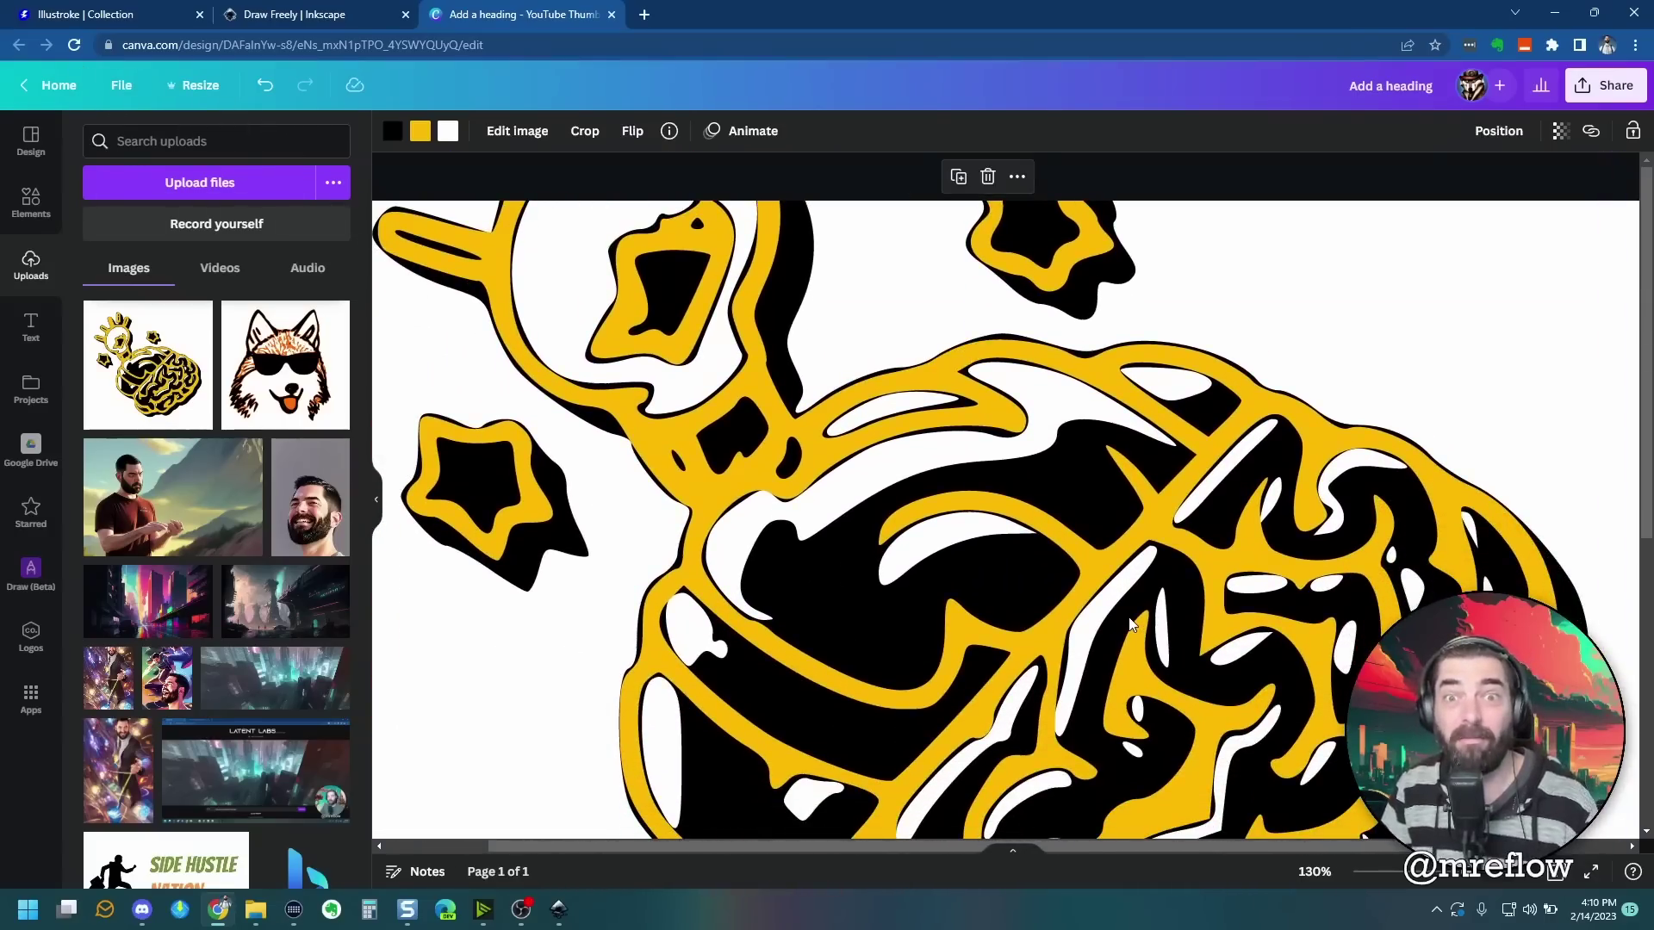
pyautogui.hotkey('ctrl', '0')
pyautogui.moveTo(917, 710); pyautogui.dragTo(759, 593)
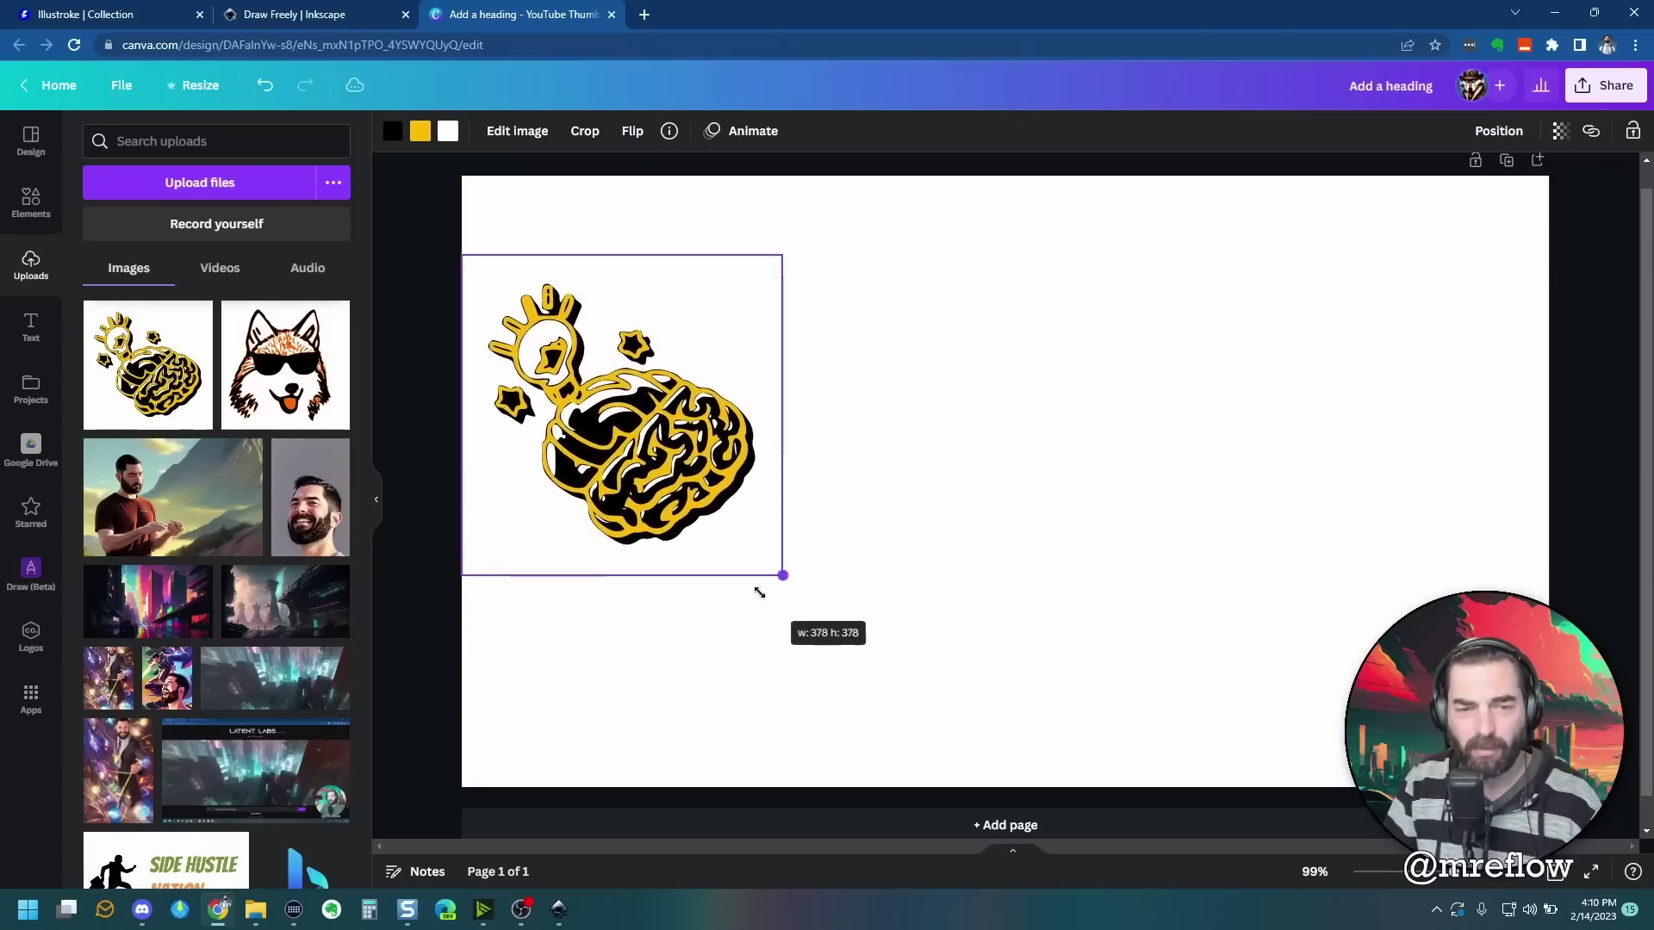
pyautogui.moveTo(673, 443); pyautogui.dragTo(734, 503)
# Step: Add a heading reading 'Future Tools' beside the brain illustration
pyautogui.click(32, 326)
pyautogui.click(103, 272)
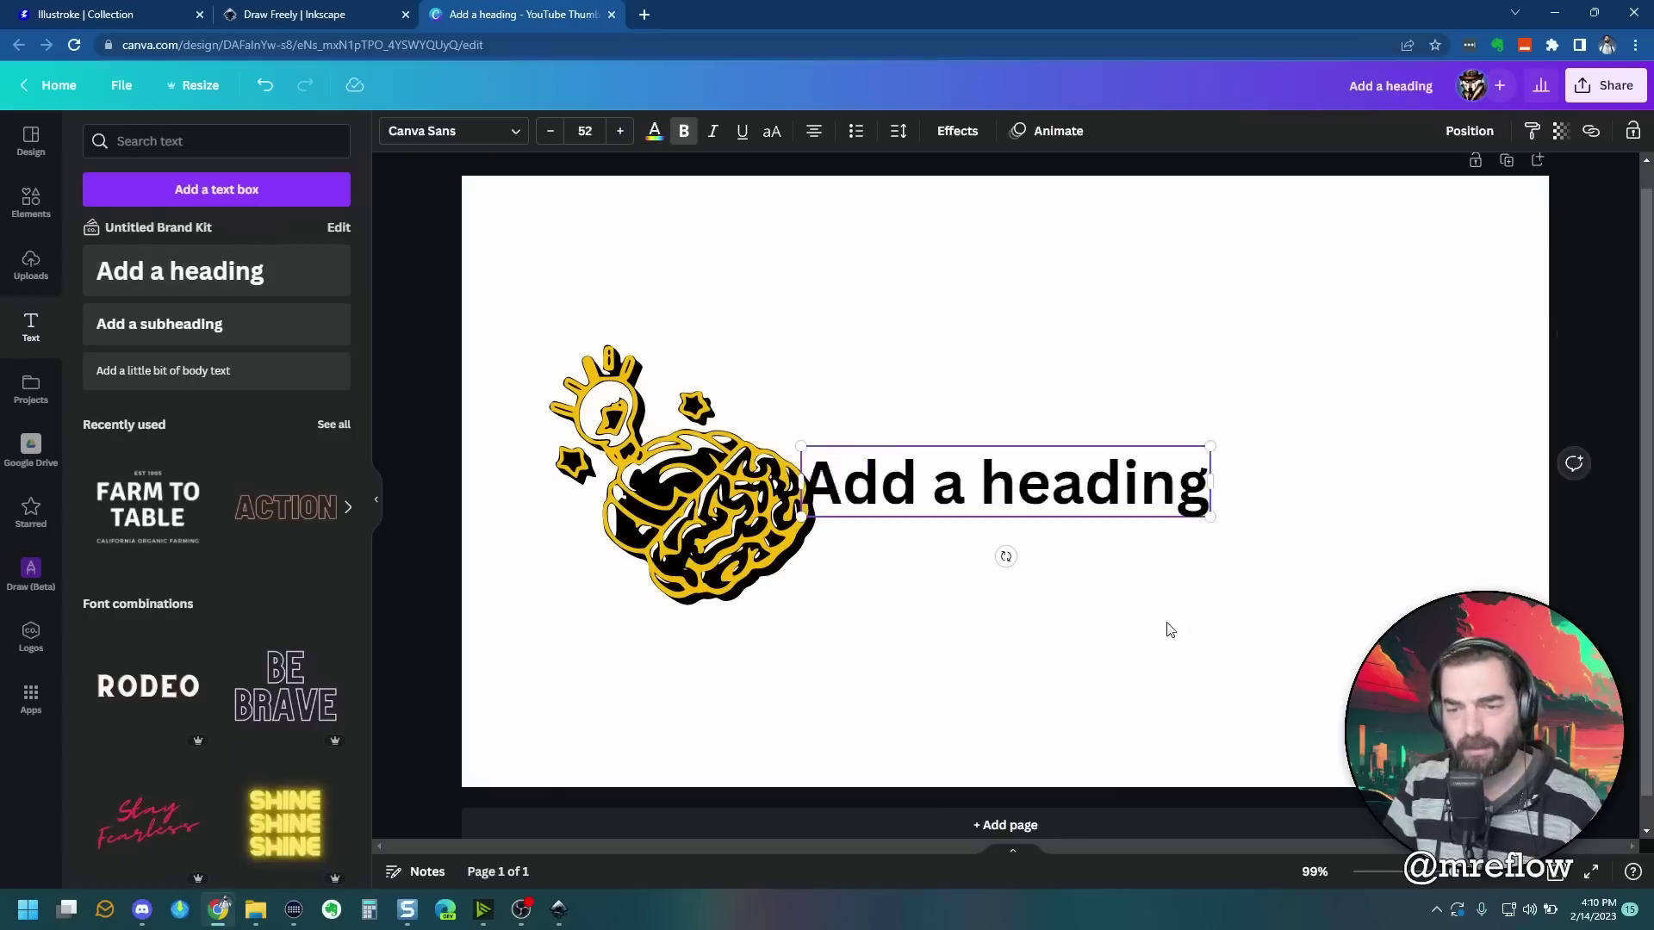
pyautogui.moveTo(1043, 487); pyautogui.dragTo(1084, 521)
pyautogui.doubleClick(1083, 521)
pyautogui.write('Future Tools')
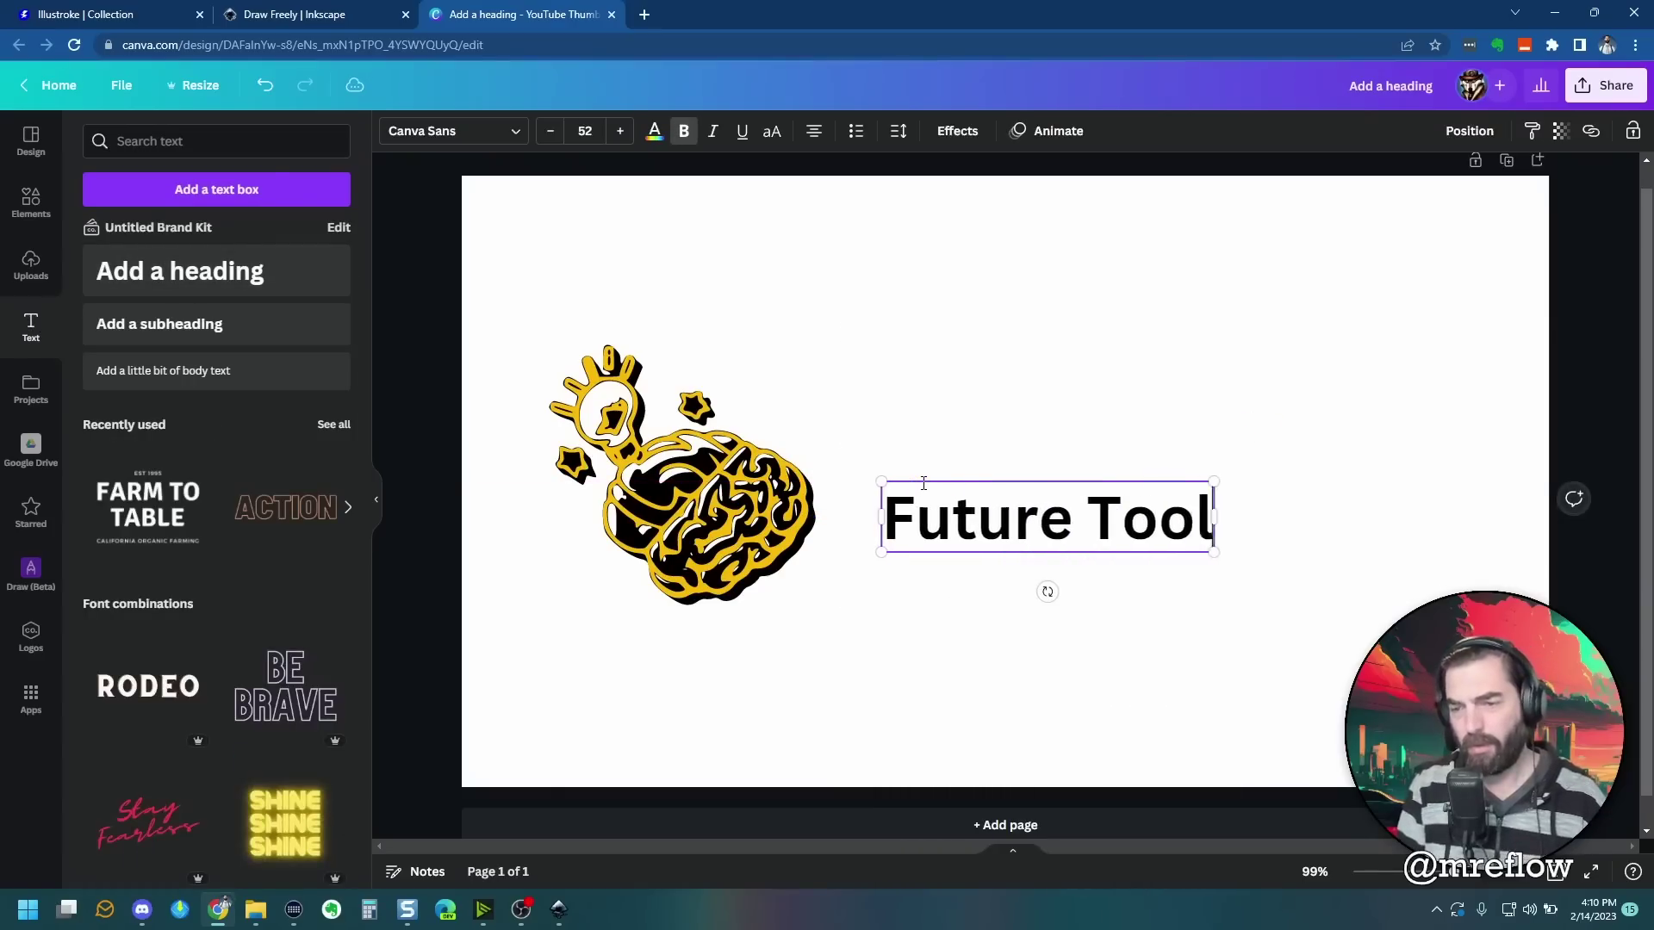
# Step: Apply the Lucidity Condensed font from a 'retro' search and enlarge the heading
pyautogui.click(499, 131)
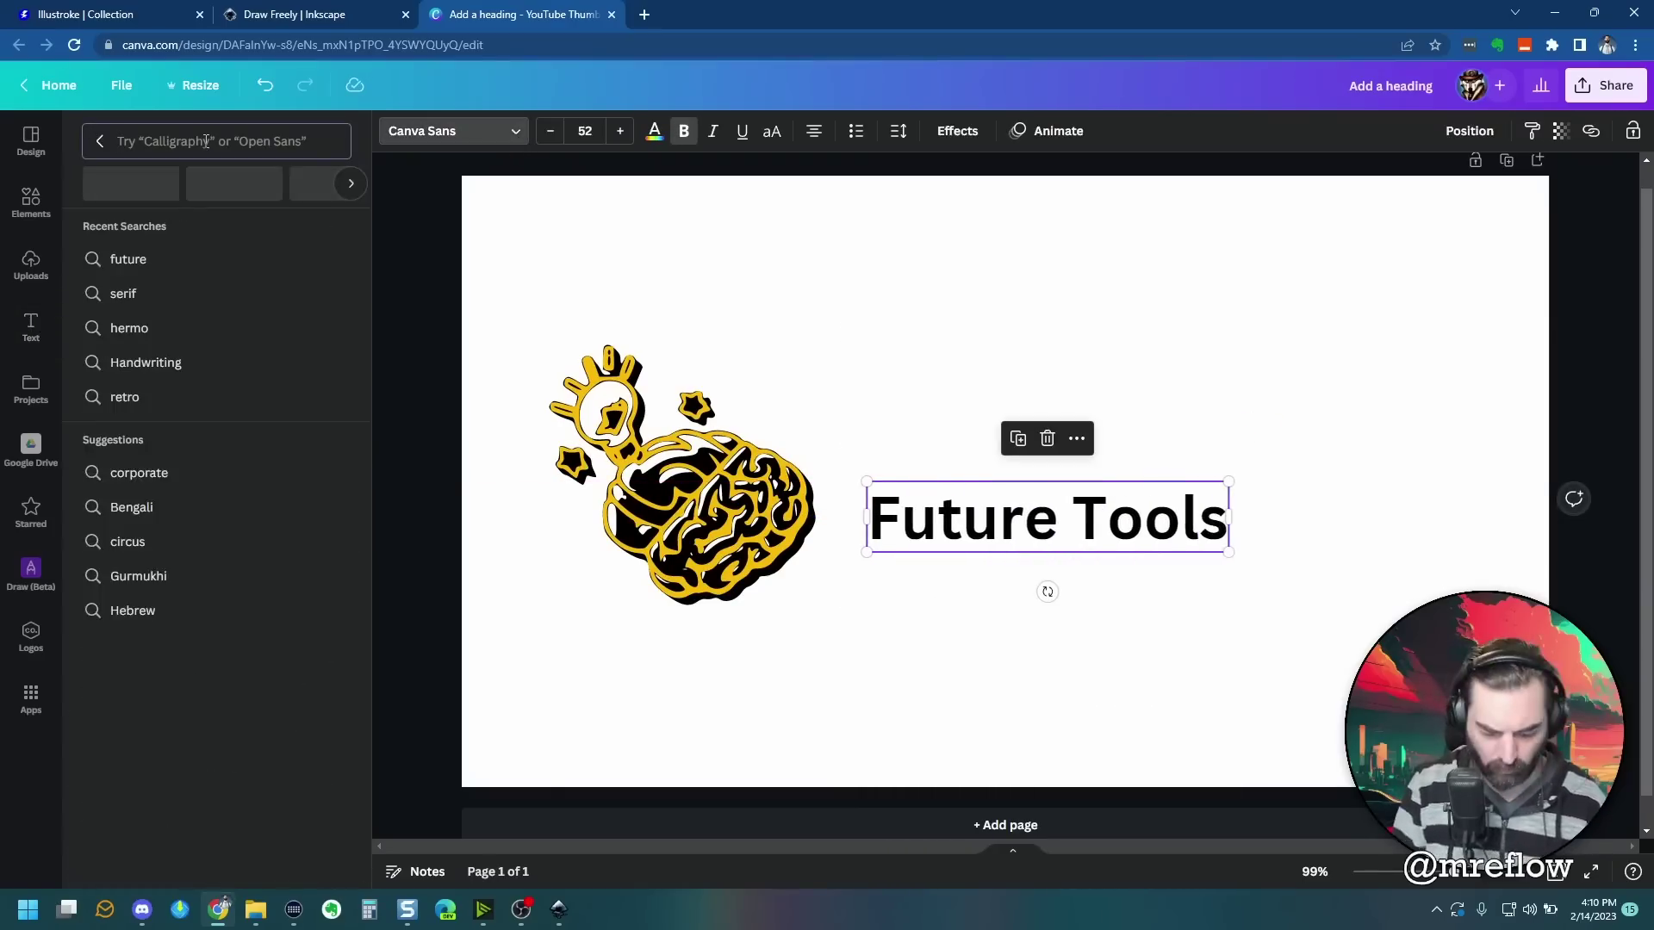
pyautogui.write('retro')
pyautogui.click(139, 282)
pyautogui.moveTo(979, 527); pyautogui.dragTo(957, 487)
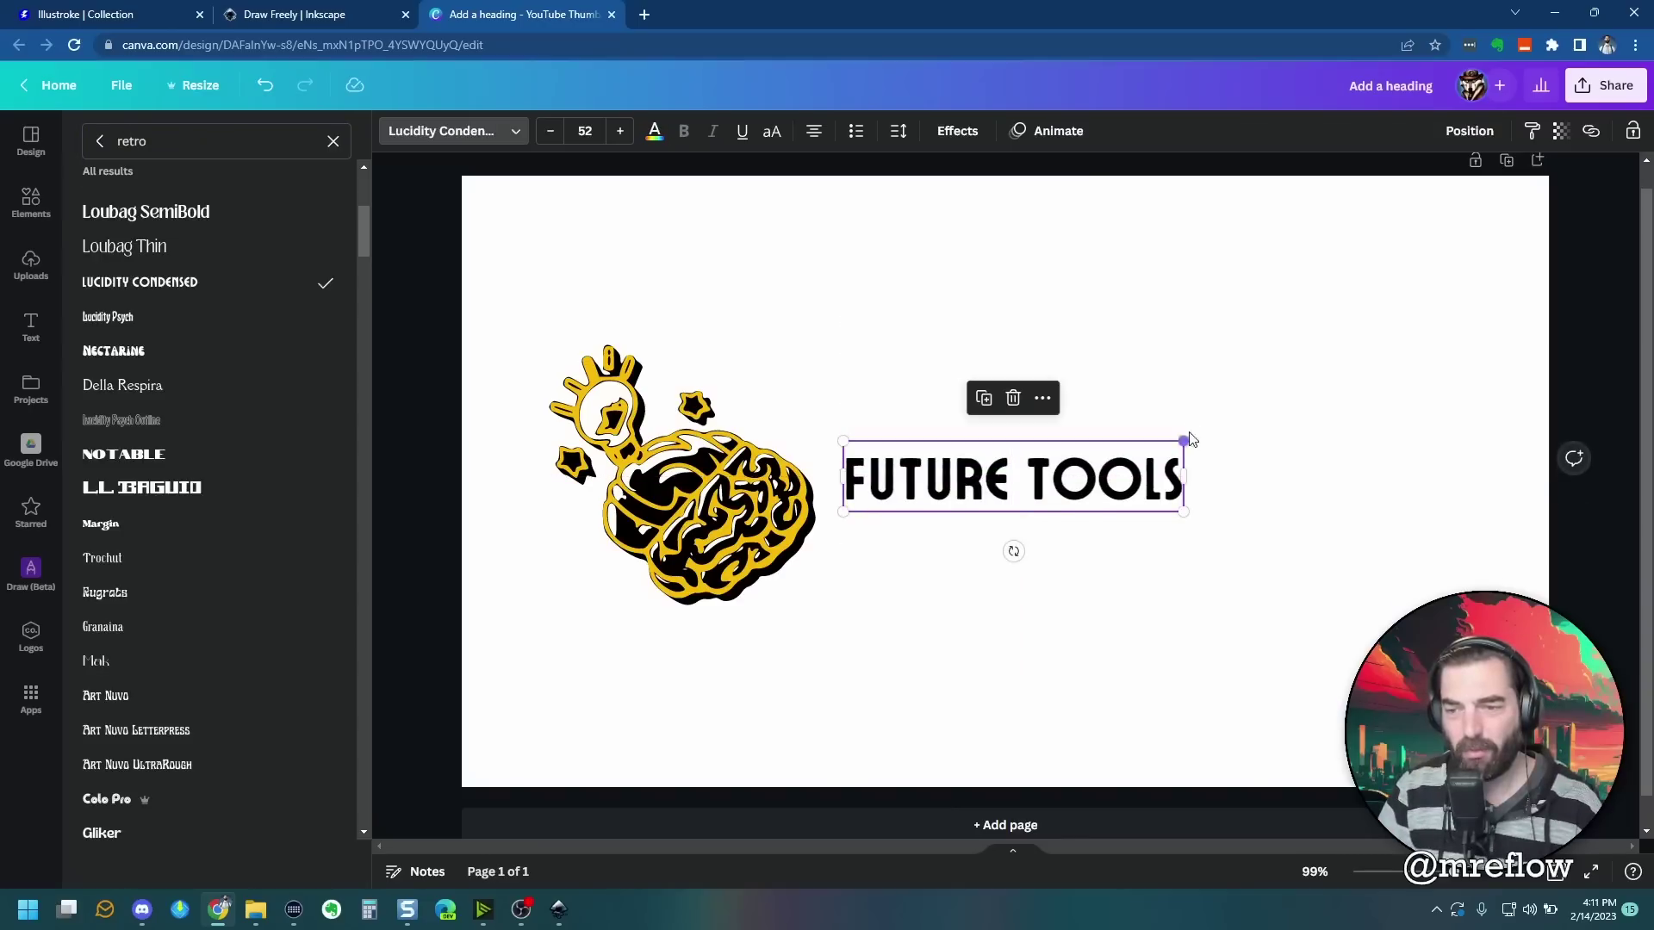
pyautogui.moveTo(1187, 438); pyautogui.dragTo(1488, 413)
# Step: Select the brain and heading together and reposition them as a group
pyautogui.click(480, 314)
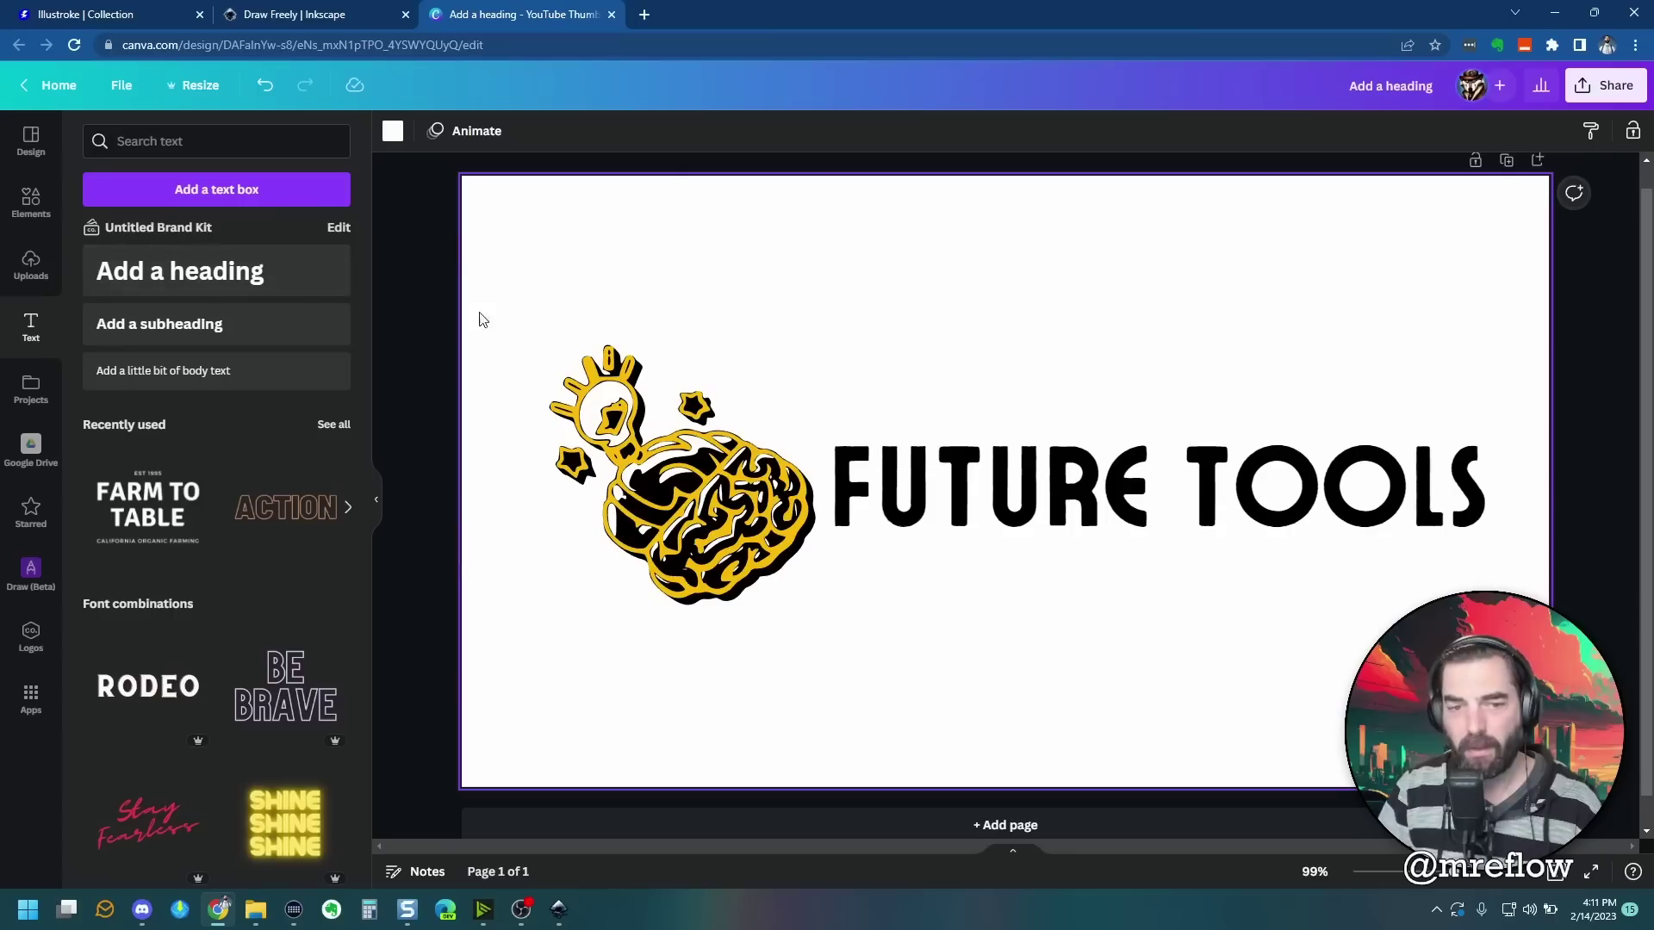
pyautogui.moveTo(509, 261); pyautogui.dragTo(920, 543)
pyautogui.click(487, 306)
pyautogui.moveTo(509, 263); pyautogui.dragTo(1241, 566)
pyautogui.moveTo(1153, 489)
pyautogui.mouseDown()
pyautogui.moveTo(1120, 505)
pyautogui.moveTo(1172, 506)
pyautogui.moveTo(1155, 491)
pyautogui.mouseUp()
# Step: Back on Illustroke's home page, submit the prompt 'A wolf wearing sunglasses'
pyautogui.click(155, 13)
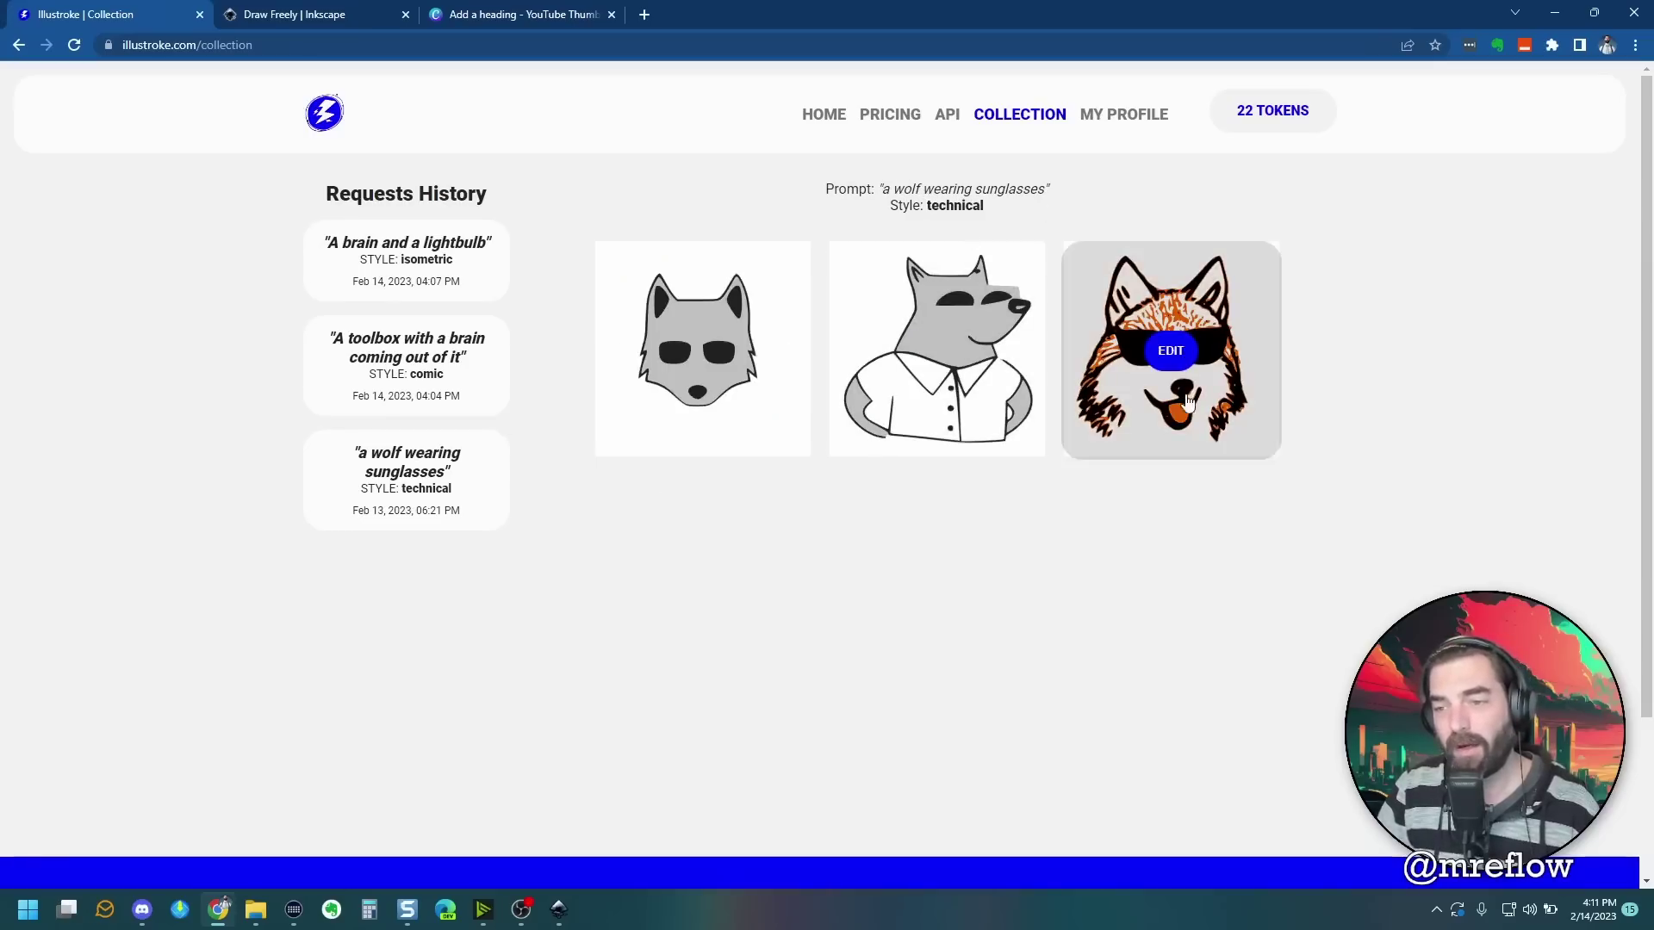
pyautogui.click(808, 121)
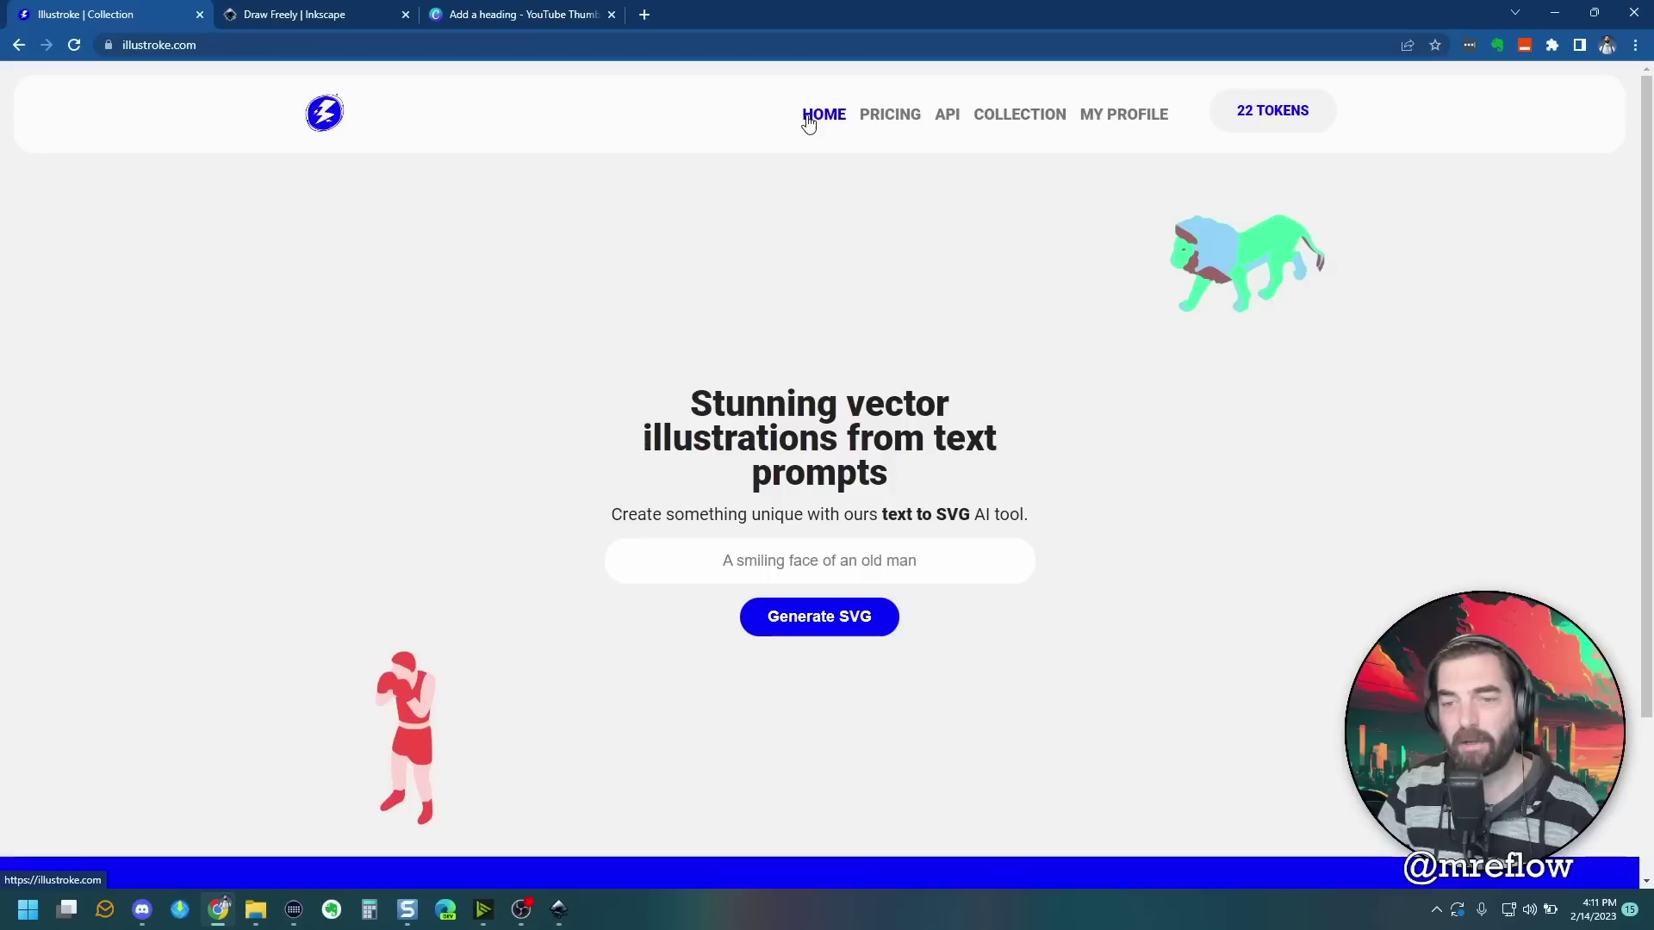
pyautogui.click(932, 565)
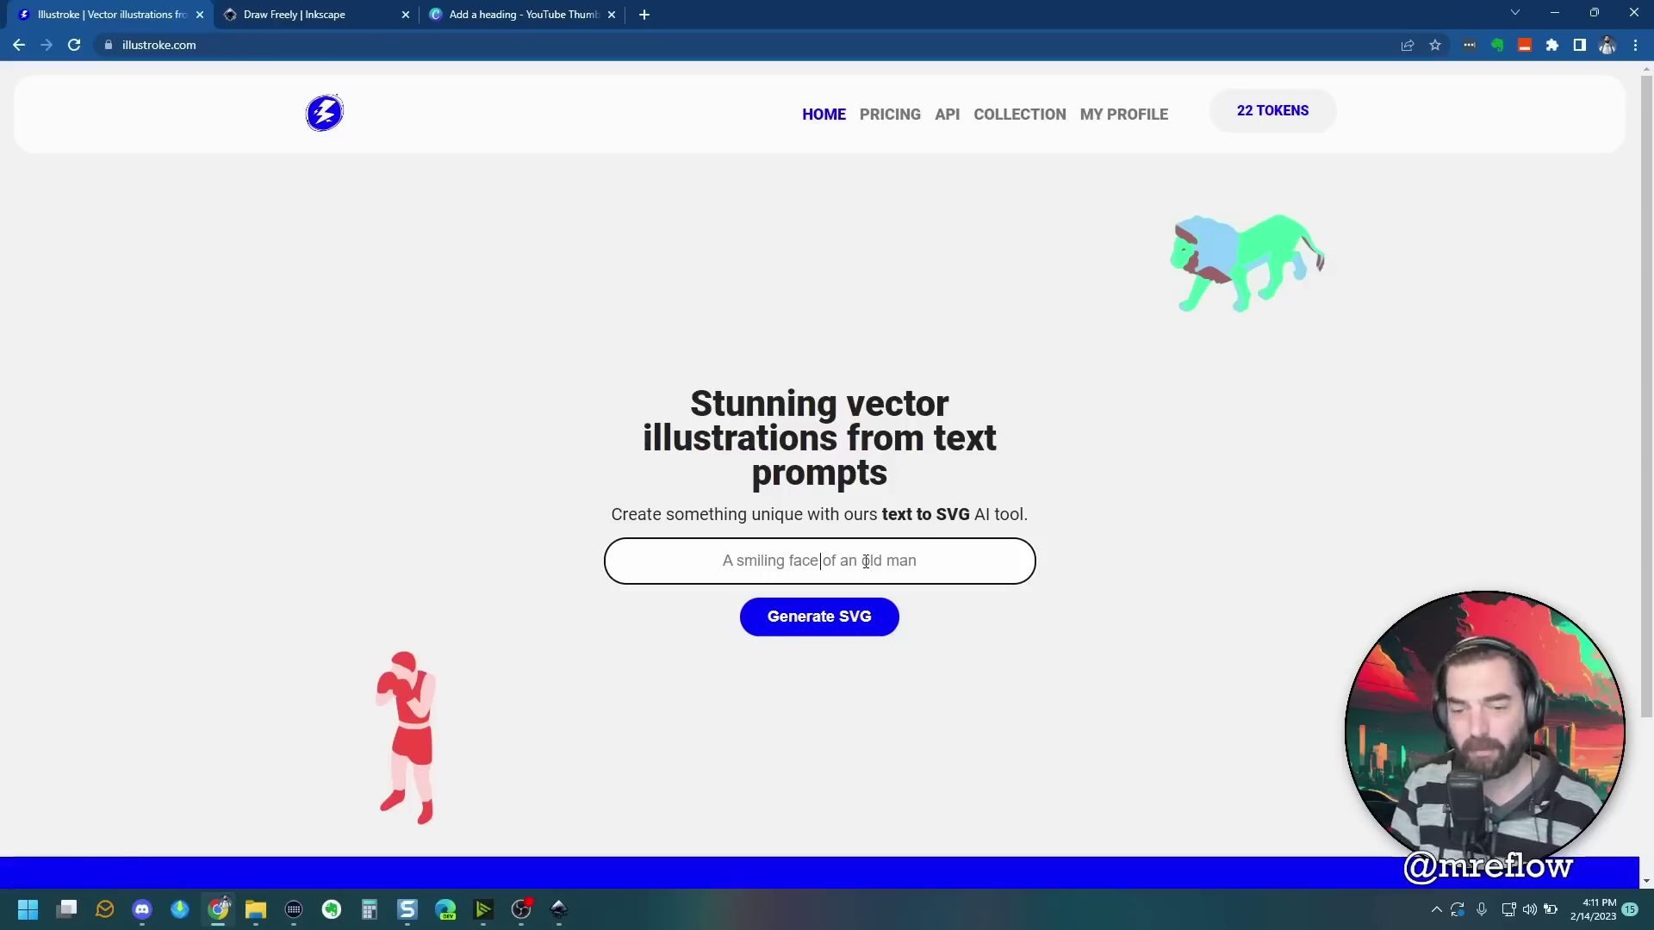
pyautogui.write('A wolf ')
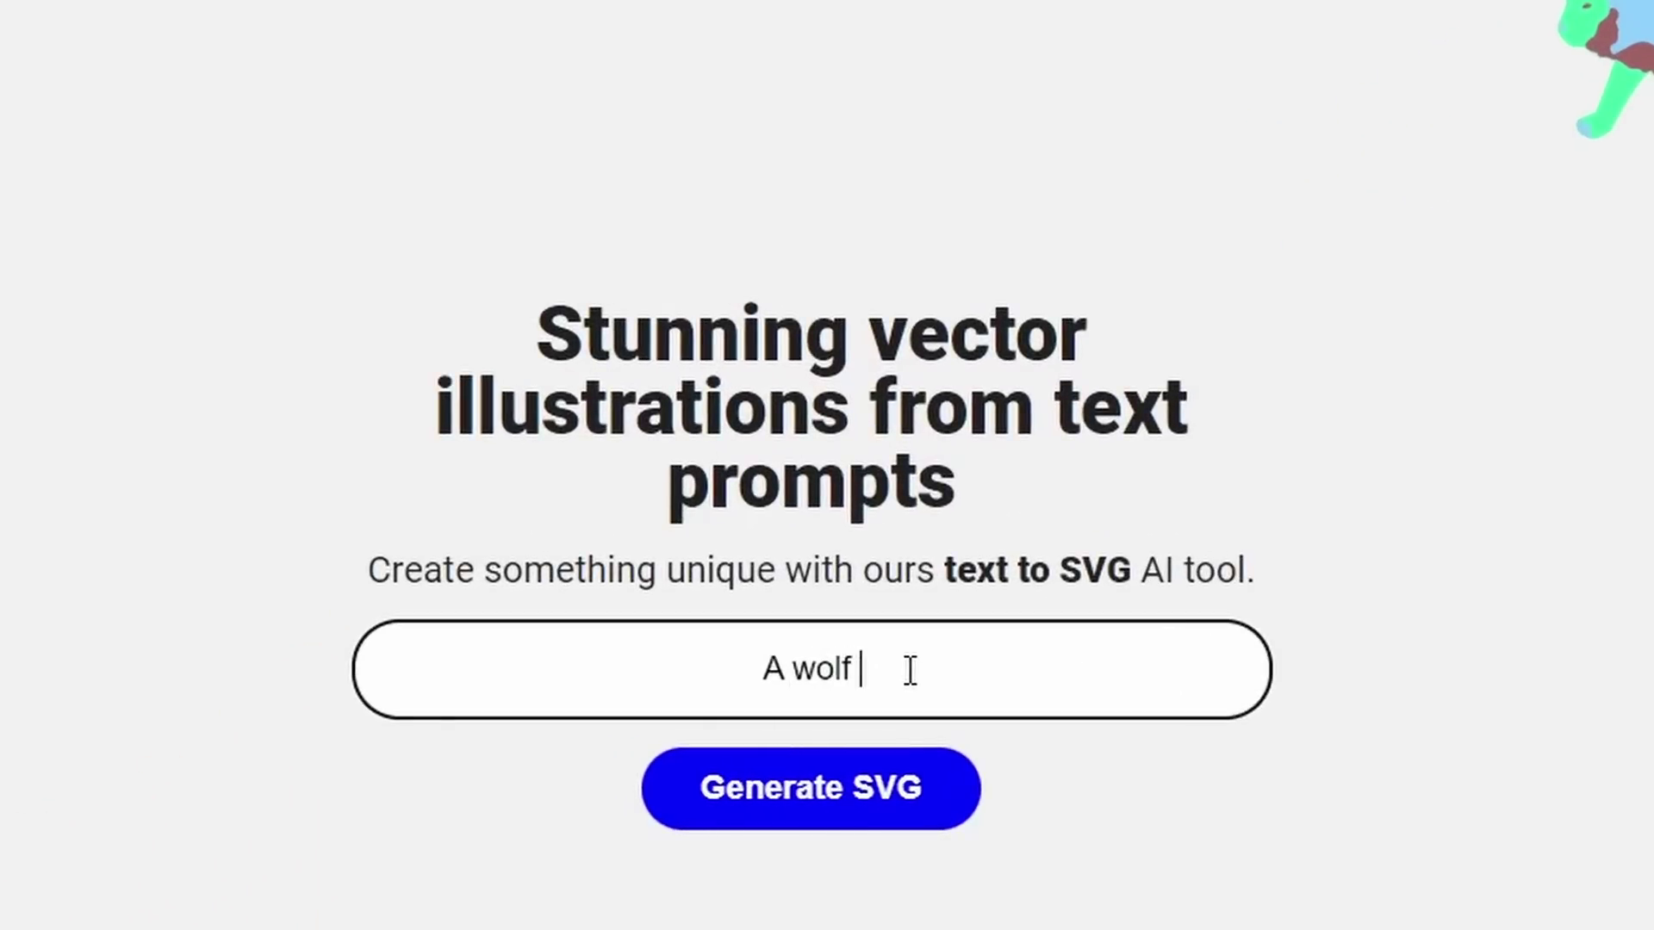
pyautogui.write('wearing sunglasses')
pyautogui.press('Return')
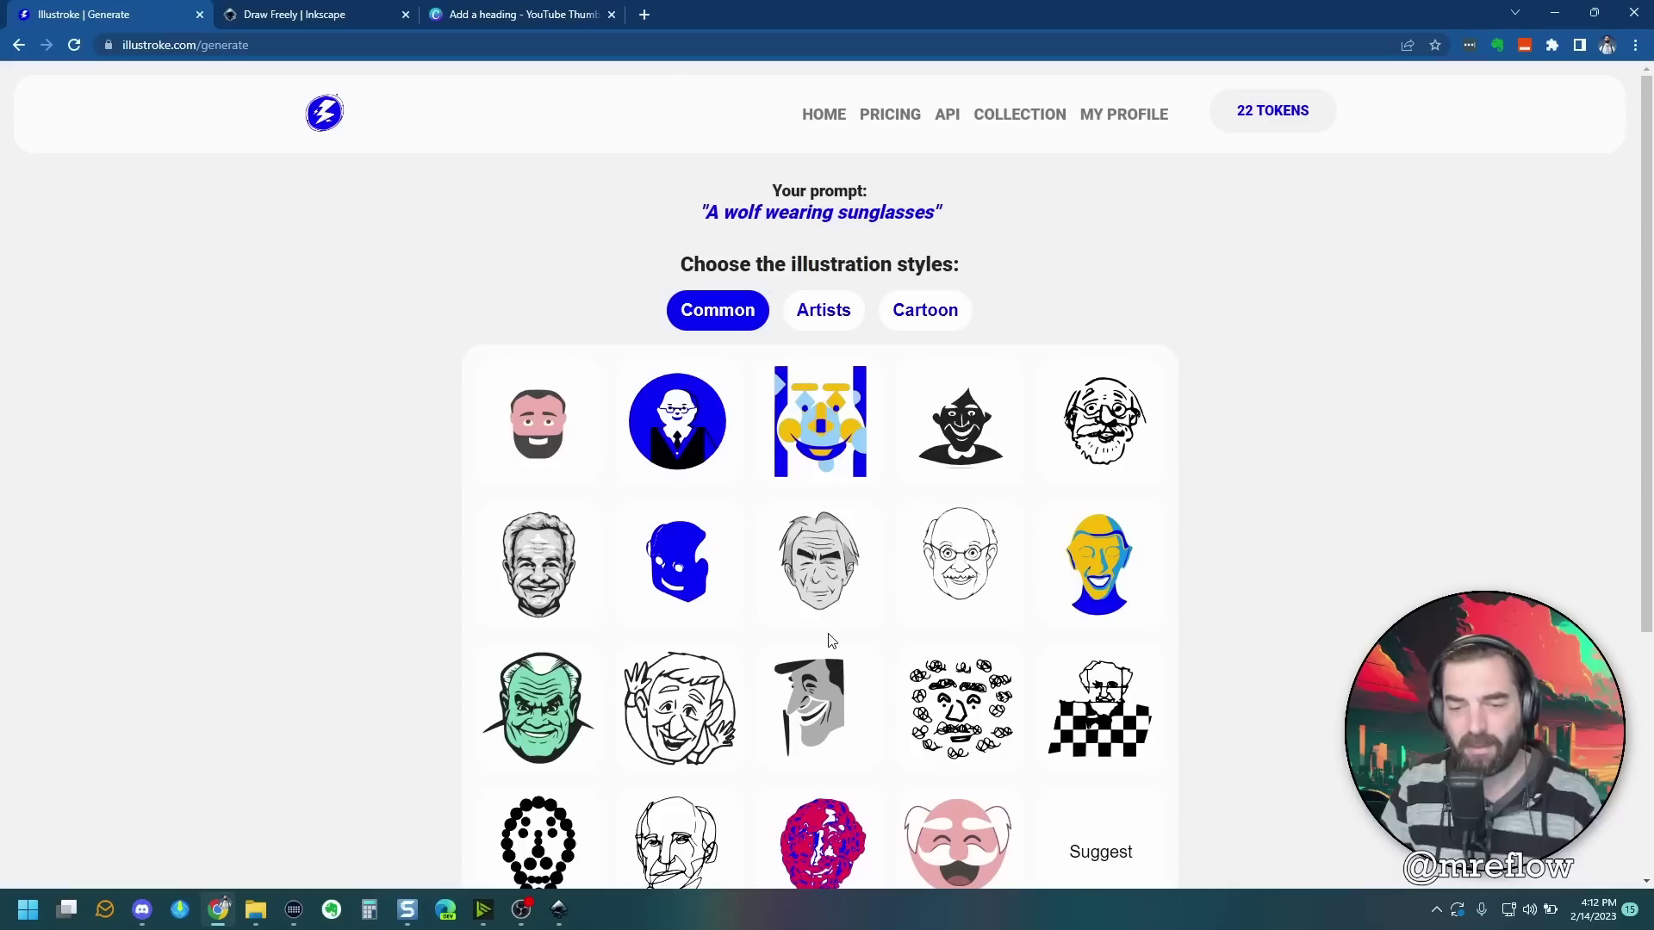
# Step: Choose the Comic style with 3 colour layers and confirm generation
pyautogui.scroll(-4, 831, 641)
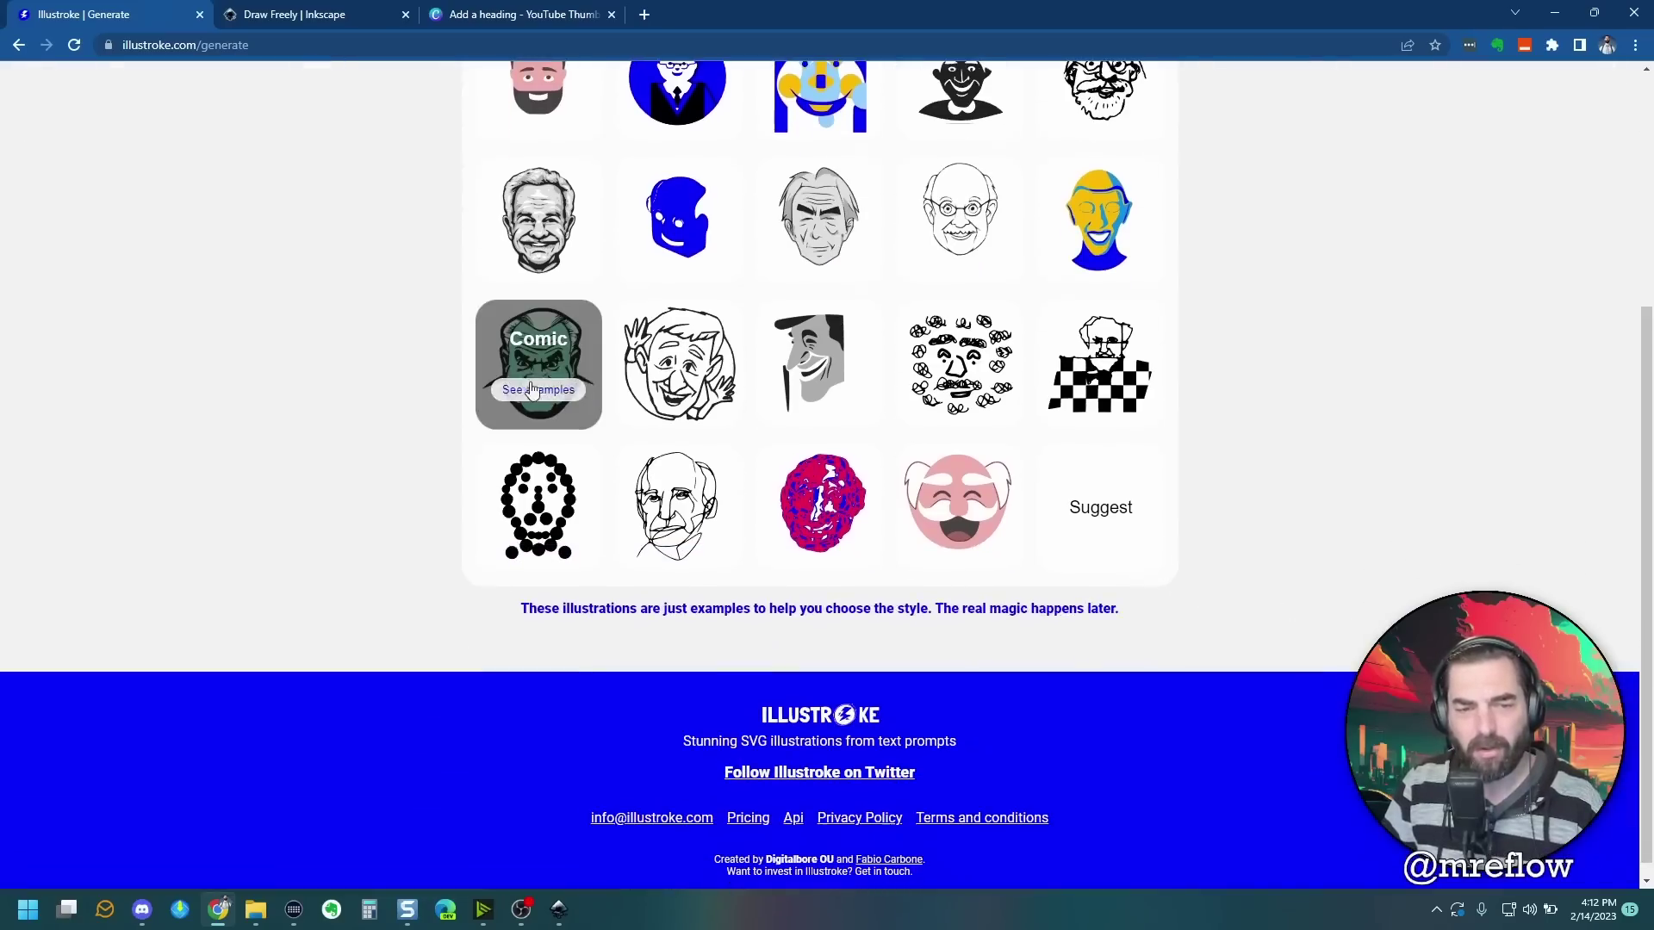
pyautogui.click(559, 356)
pyautogui.click(864, 423)
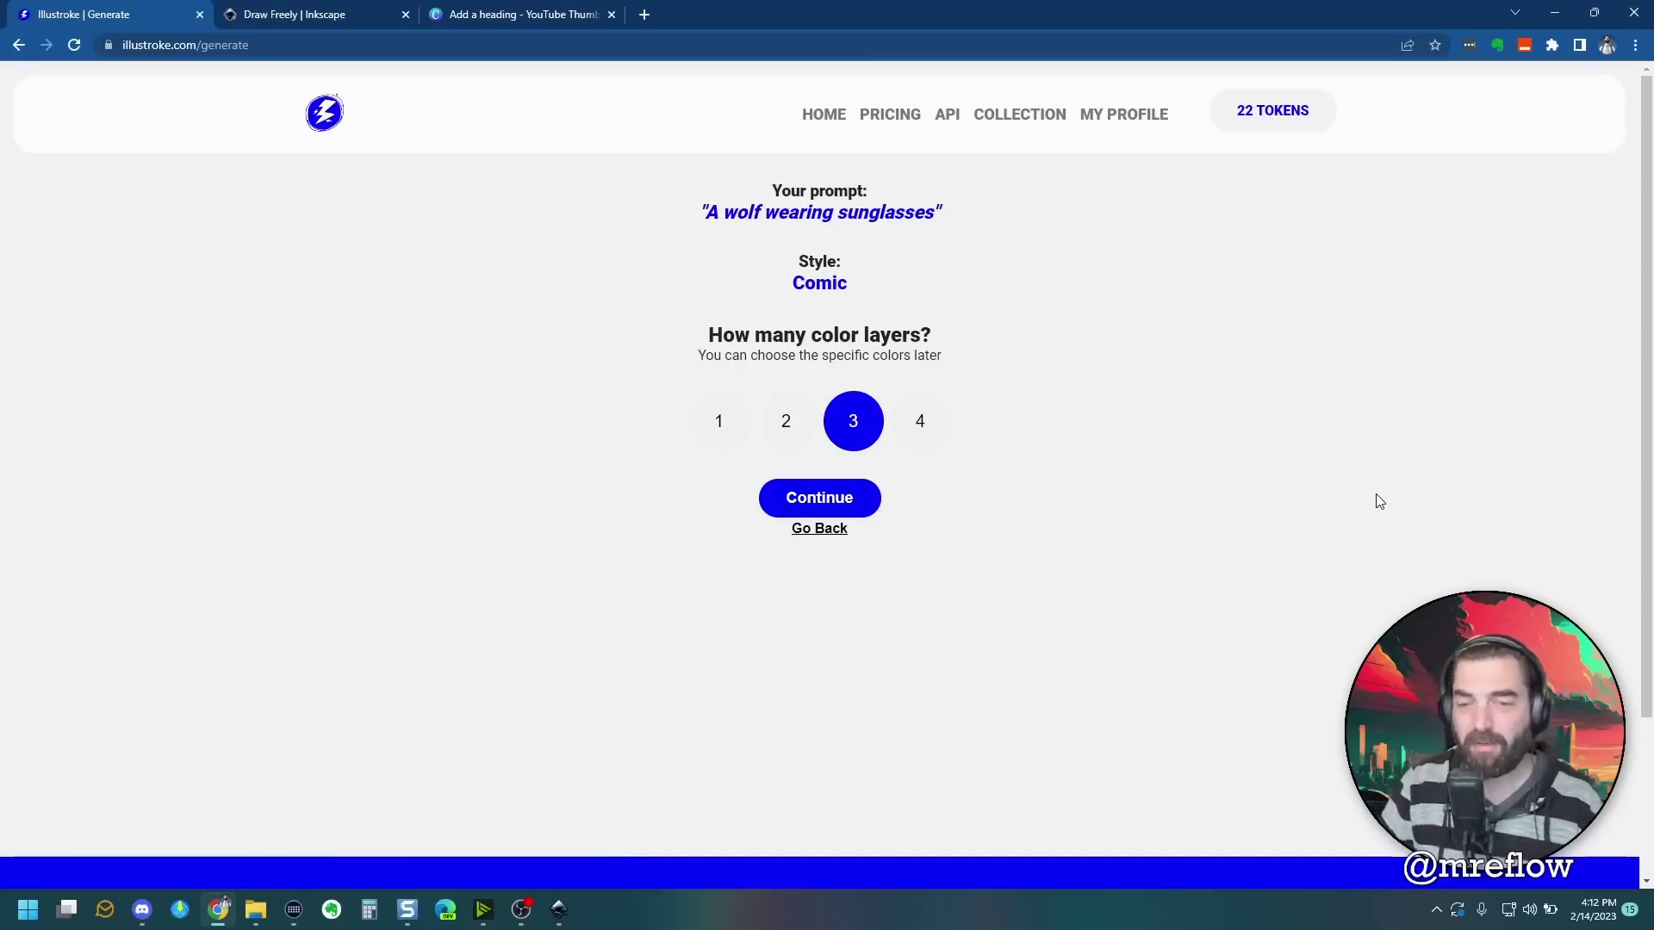
pyautogui.click(887, 500)
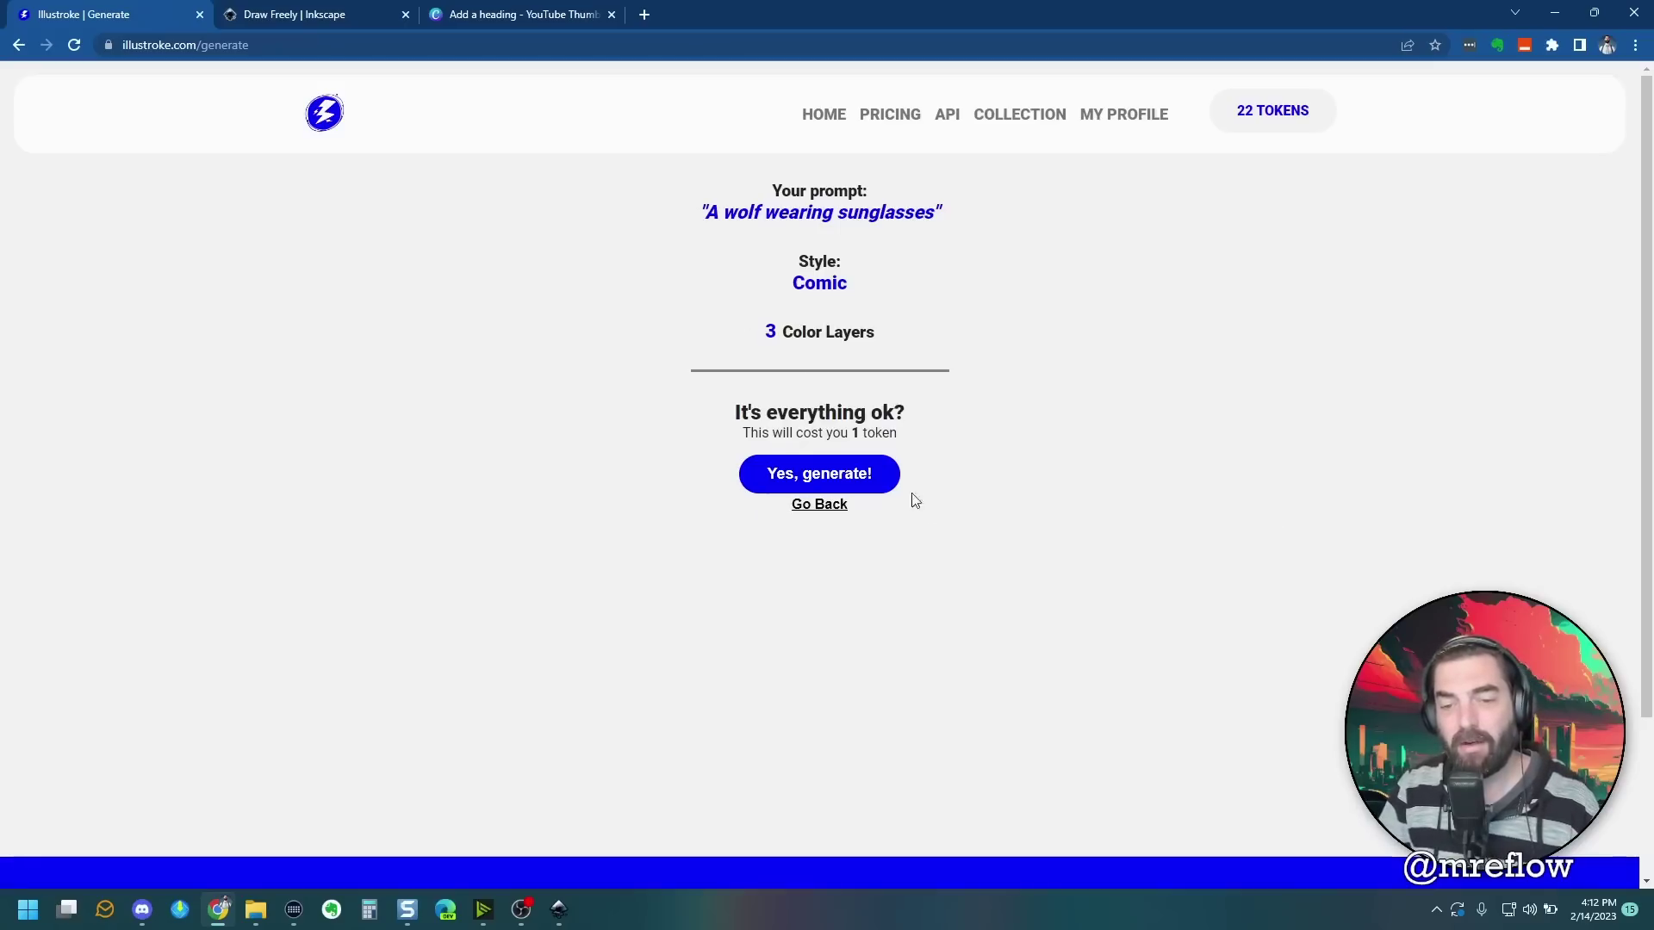
pyautogui.click(810, 483)
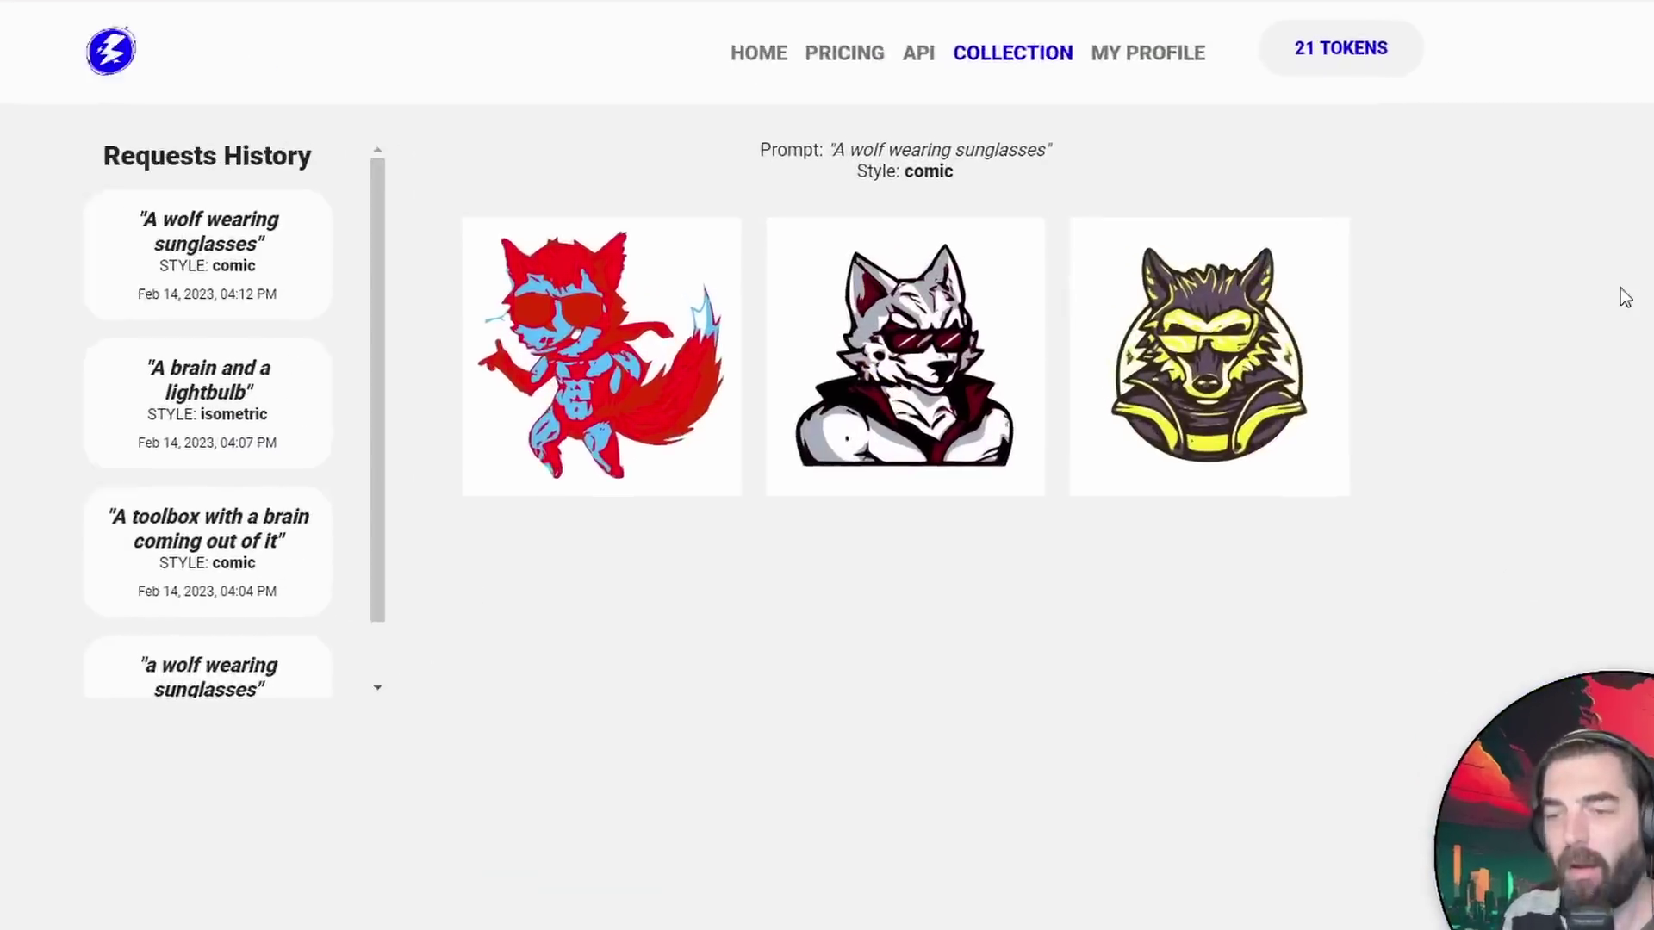
# Step: Open the third wolf result and recolour its layers black, mauve and orange
pyautogui.moveTo(1233, 354)
pyautogui.click(1368, 534)
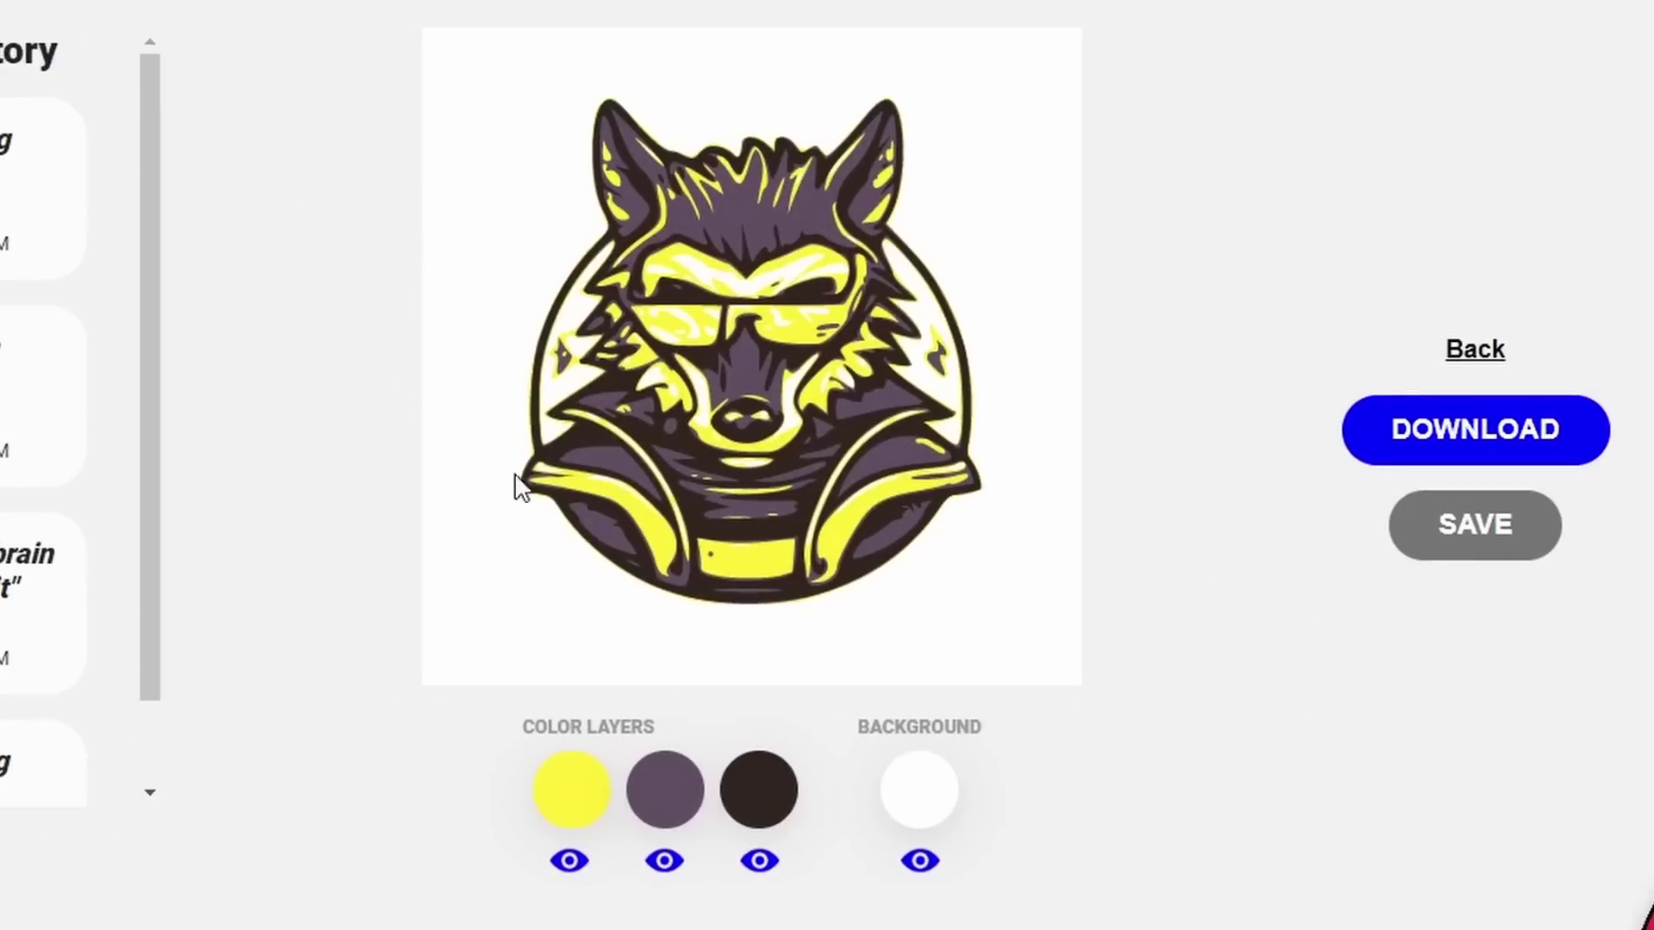
pyautogui.click(588, 789)
pyautogui.click(585, 764)
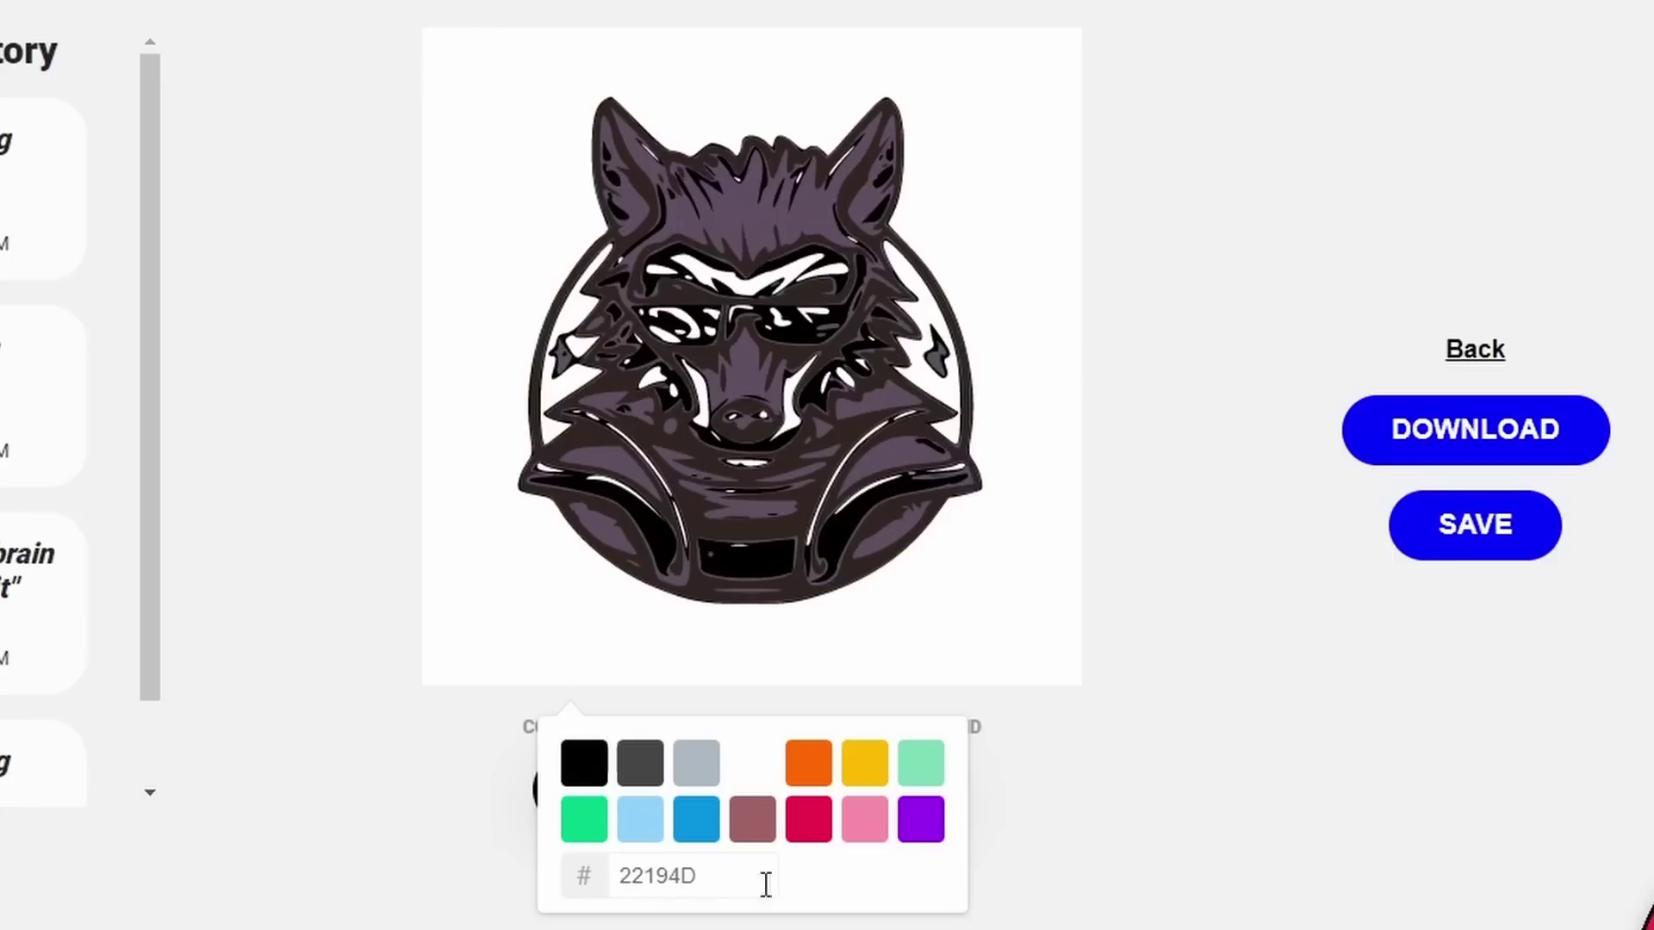
pyautogui.click(752, 820)
pyautogui.click(1123, 906)
pyautogui.click(760, 813)
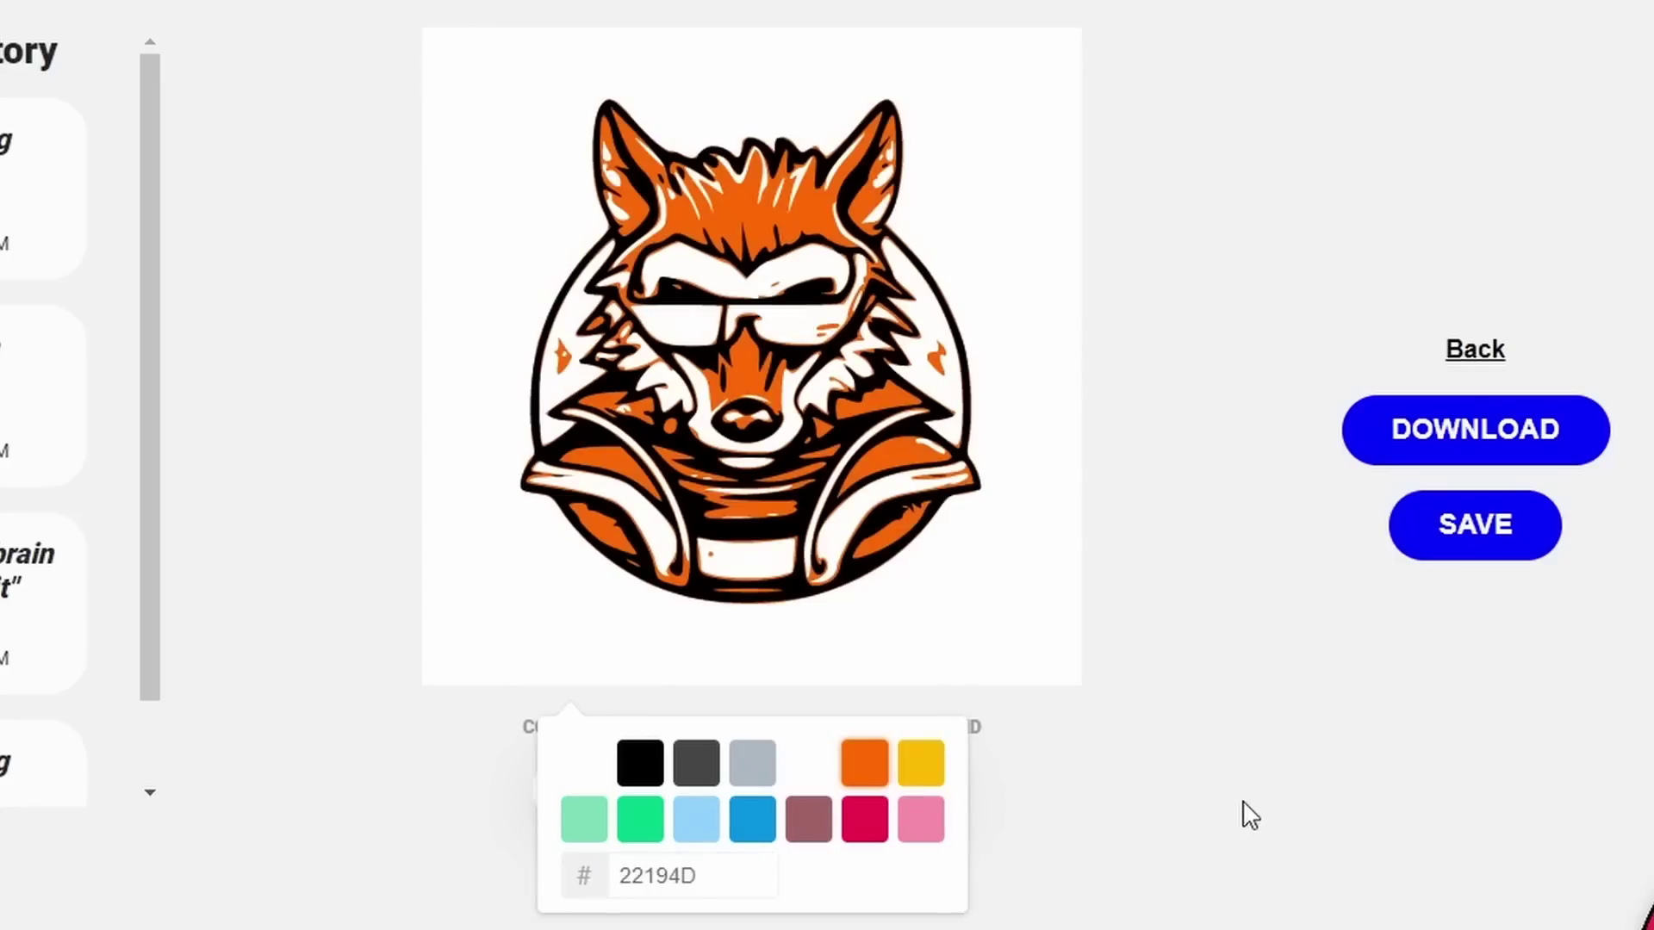
pyautogui.click(1250, 814)
# Step: Make the first layer yellow with a black background, then download the wolf as SVG
pyautogui.click(580, 792)
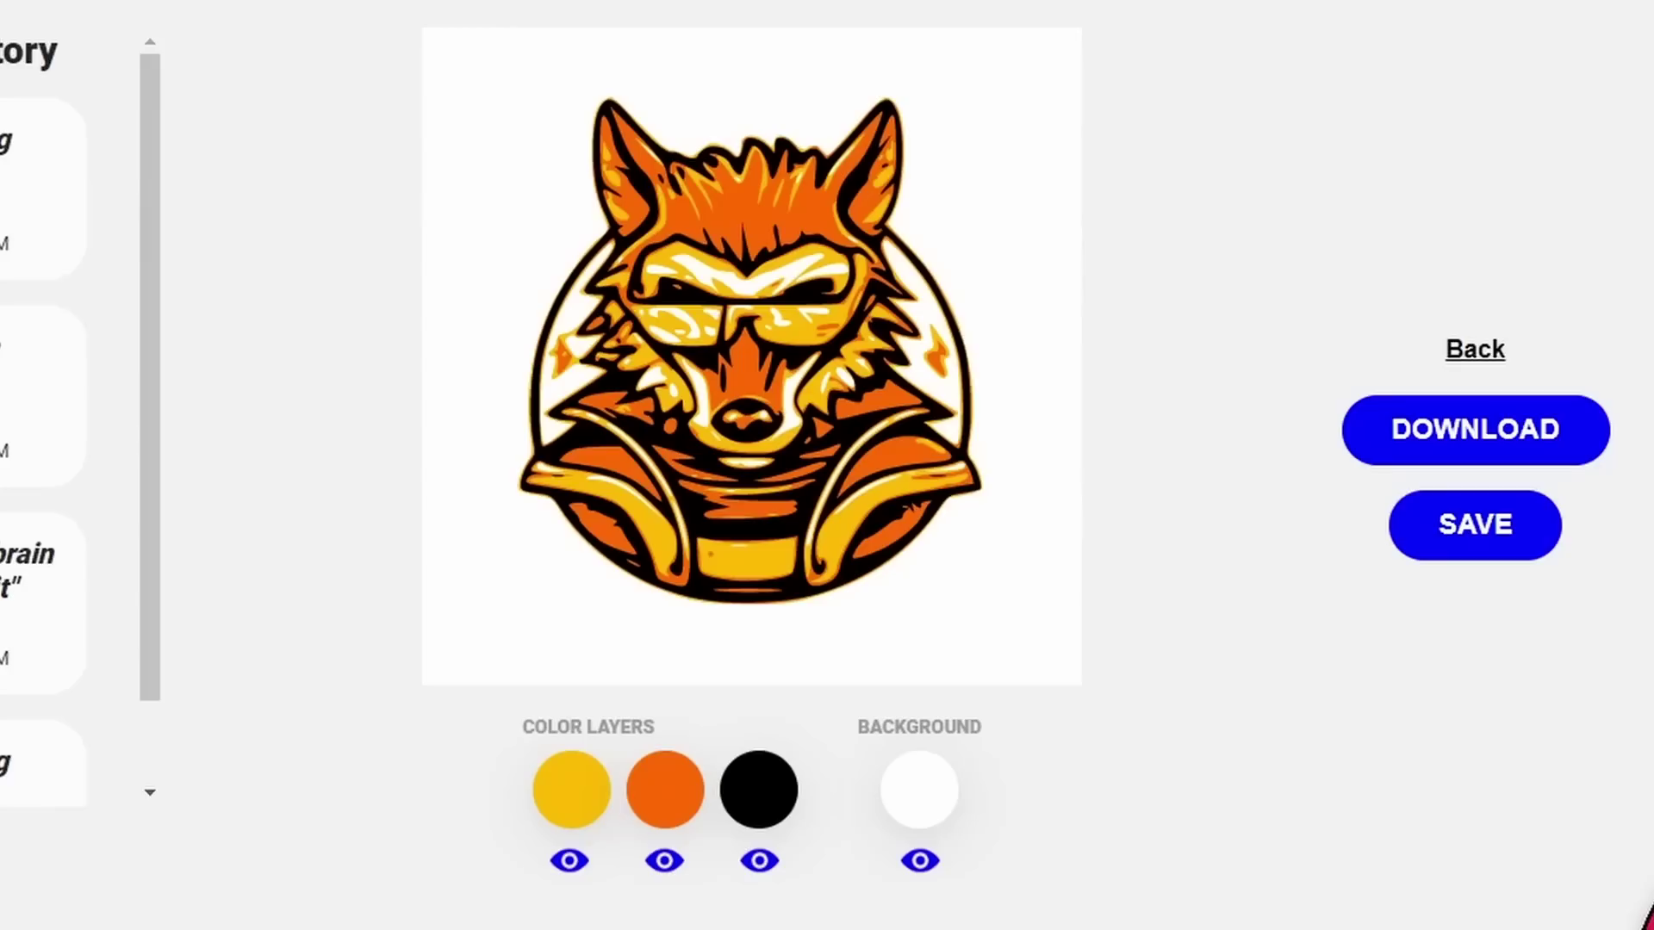
pyautogui.click(772, 807)
pyautogui.click(637, 767)
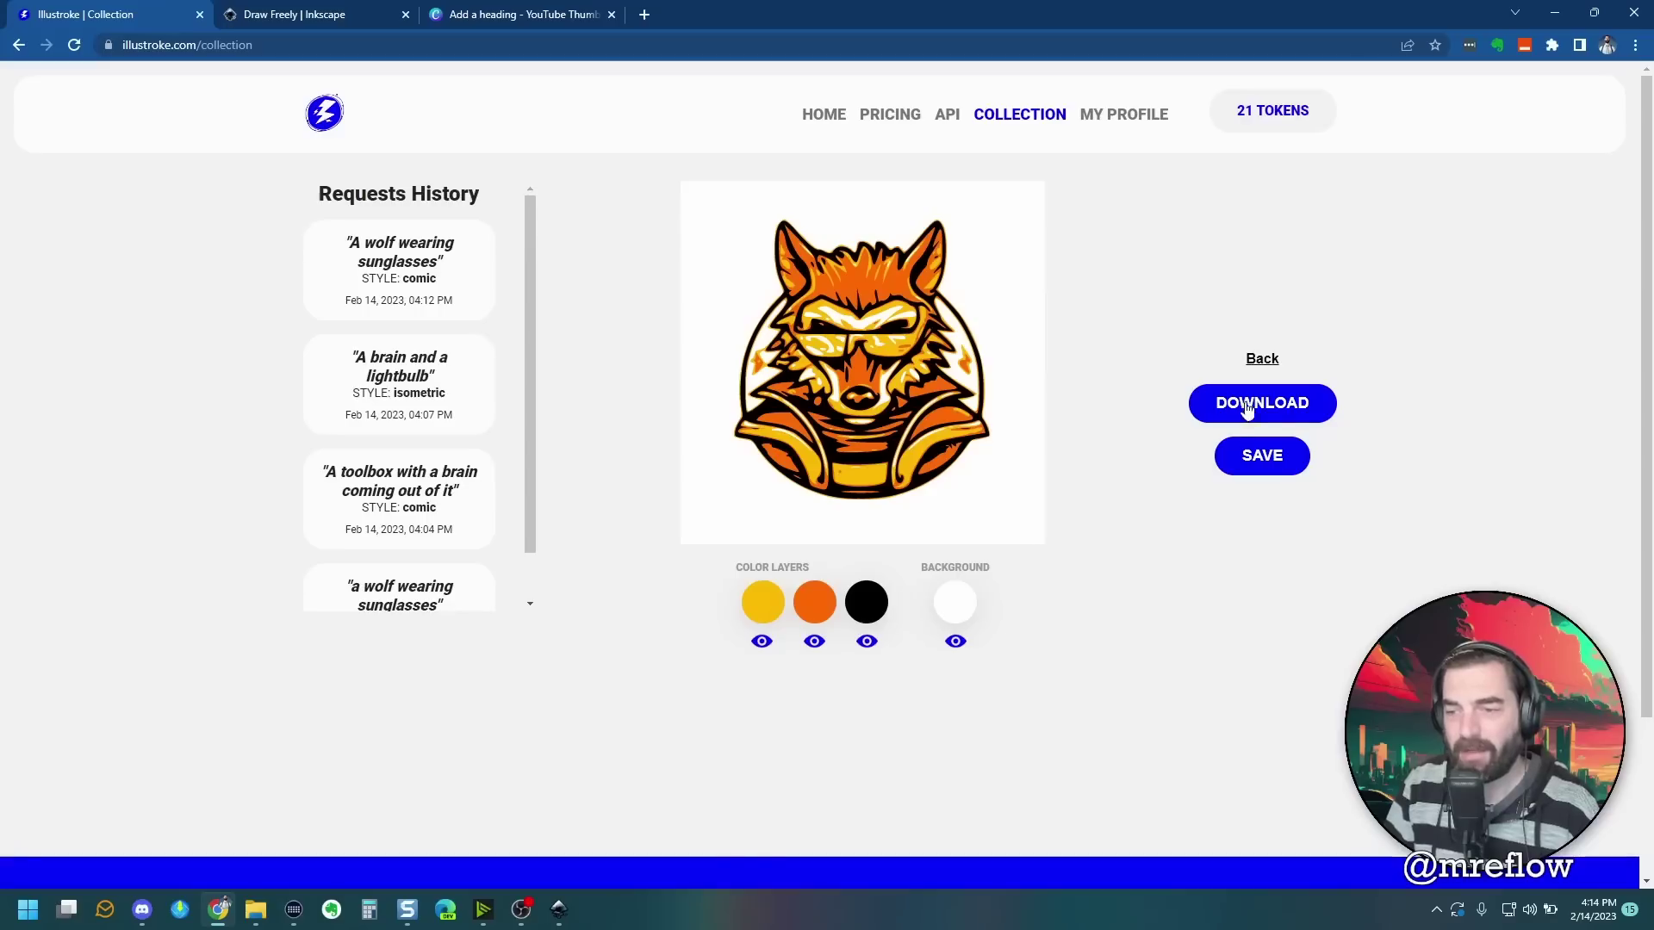
pyautogui.click(1246, 410)
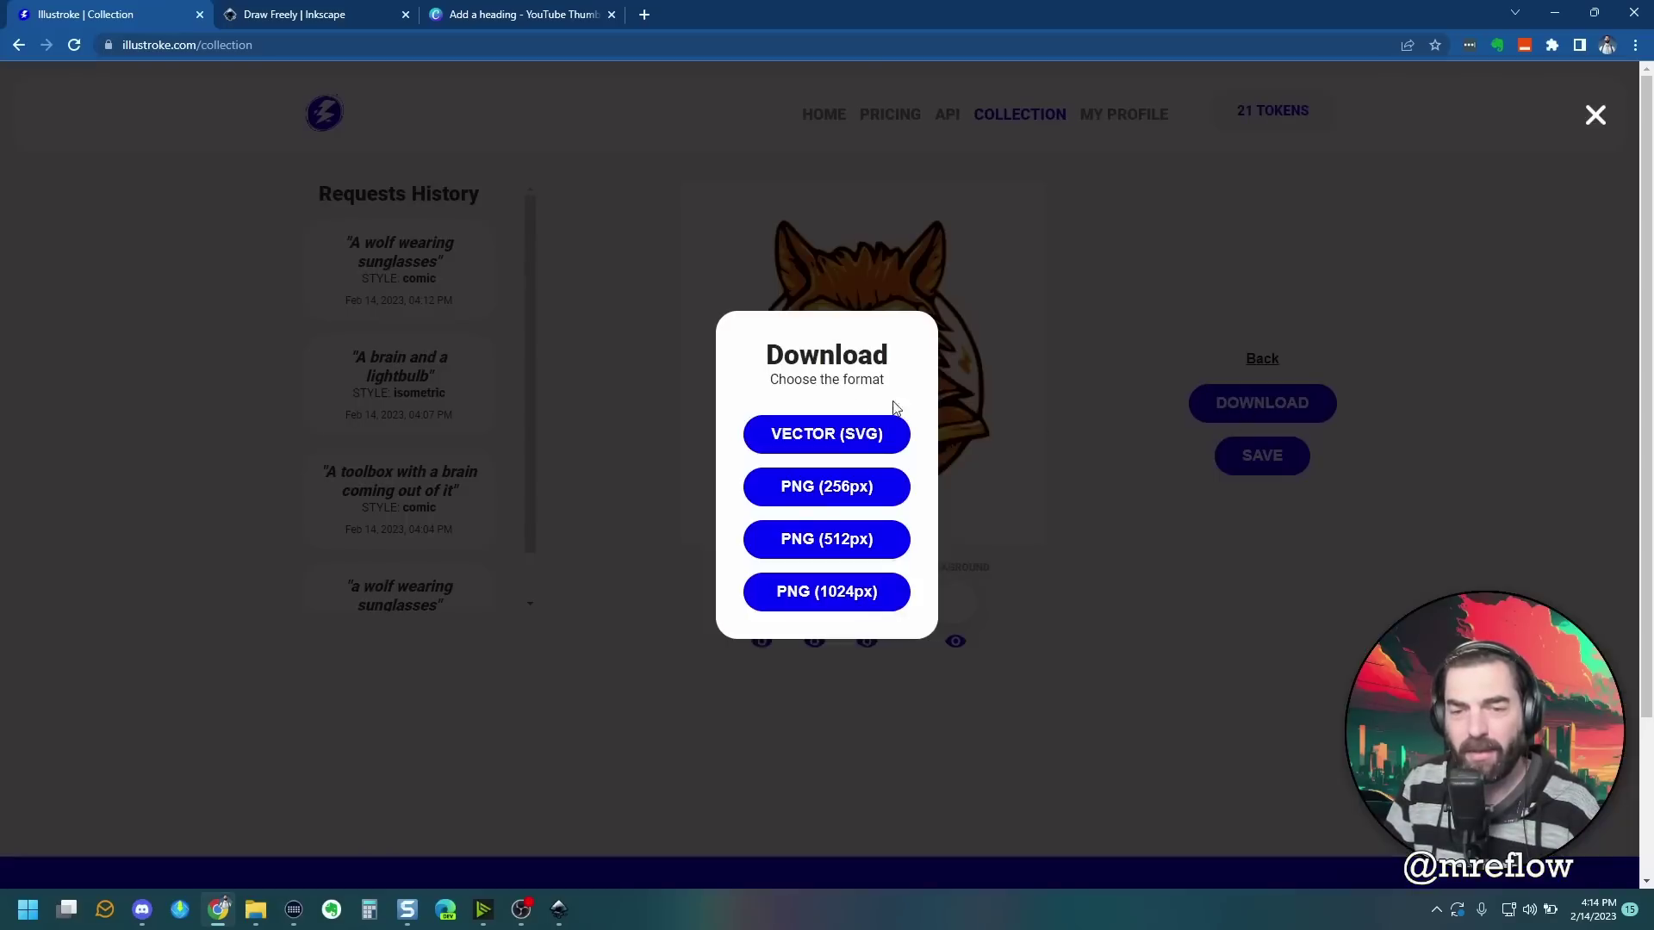
pyautogui.click(821, 452)
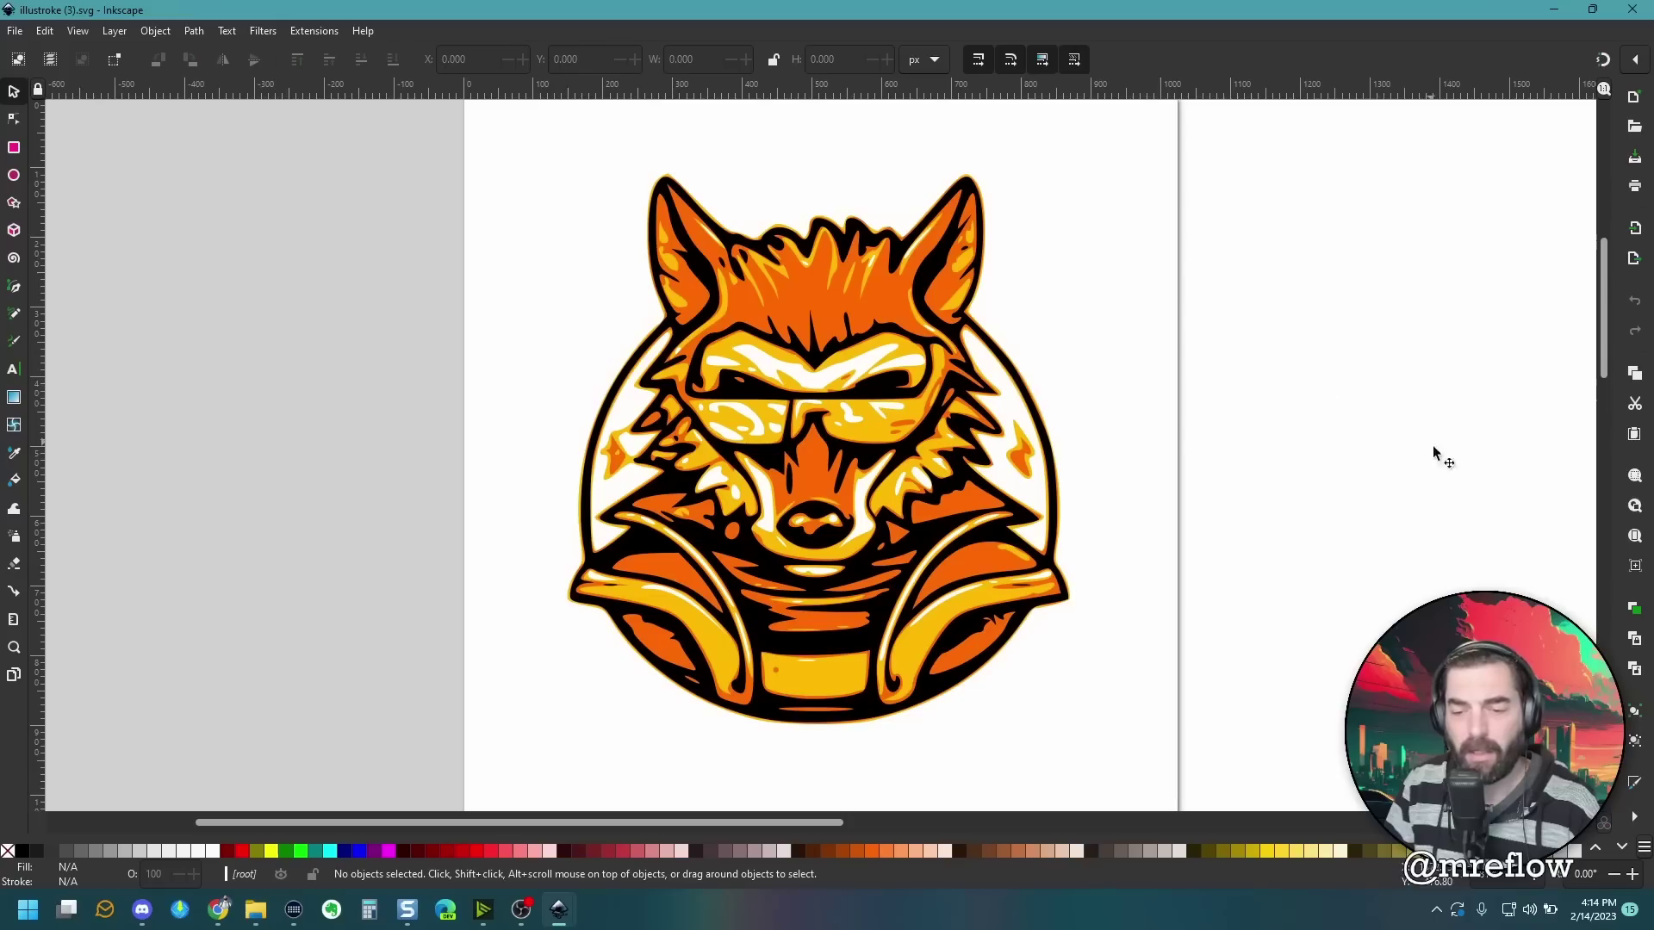
# Step: Pull the wolf's outline and colour layers apart, stacking the orange layer over the yellow
pyautogui.click(950, 545)
pyautogui.moveTo(1072, 610); pyautogui.dragTo(1275, 597)
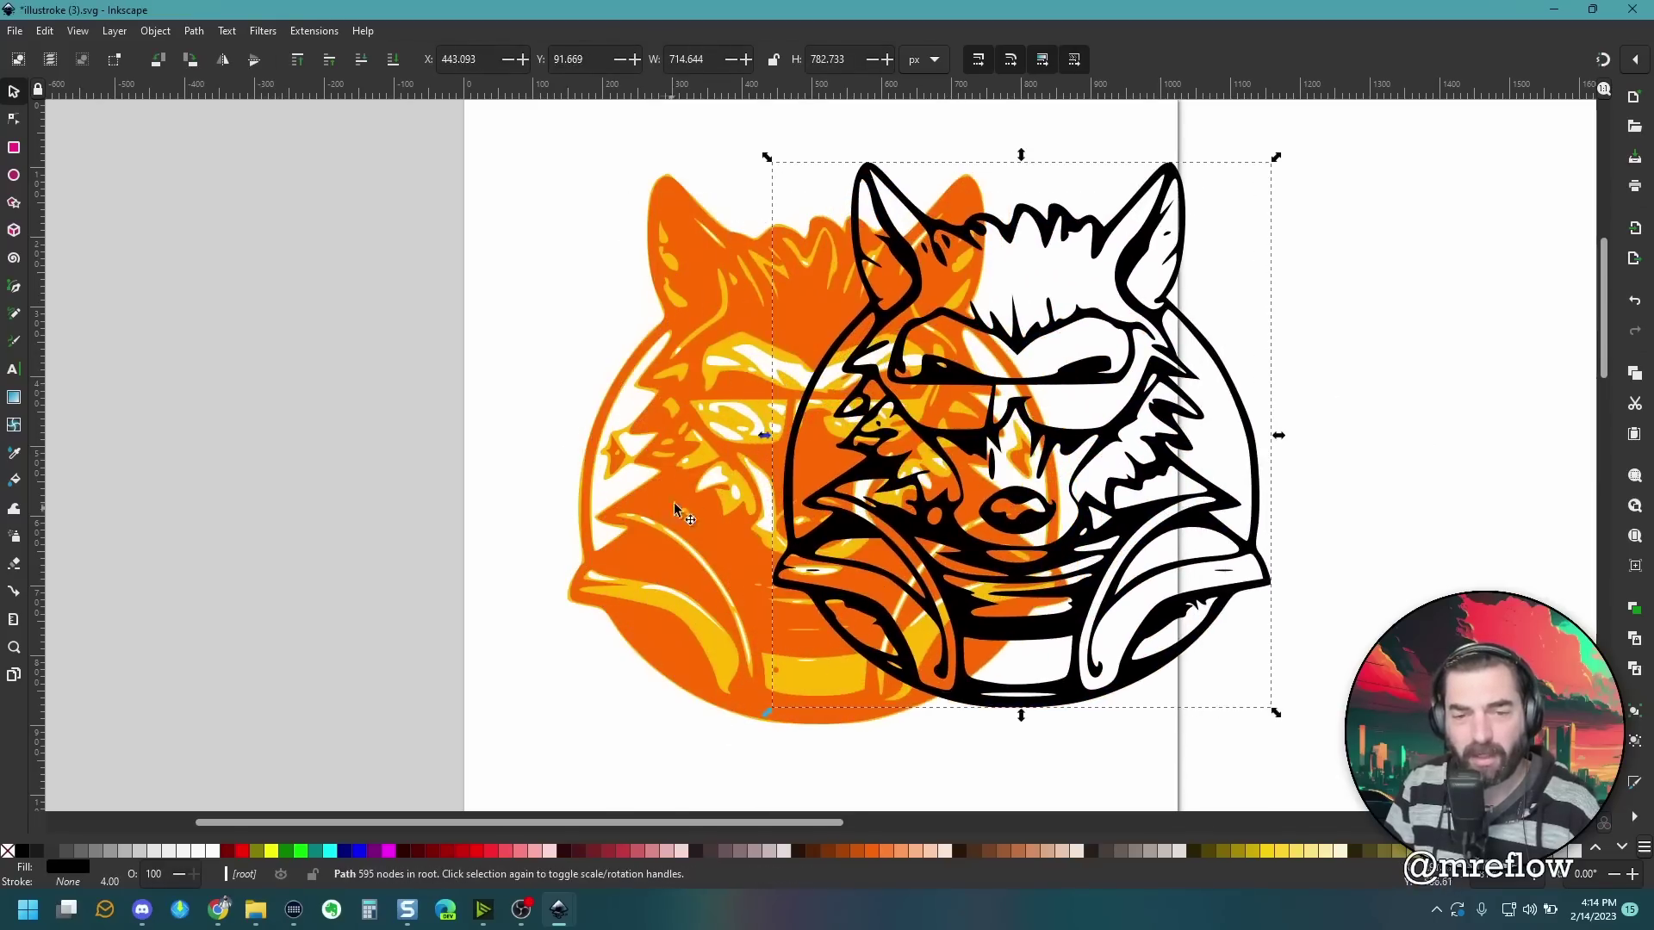
pyautogui.moveTo(681, 512); pyautogui.dragTo(77, 426)
pyautogui.moveTo(614, 431); pyautogui.dragTo(525, 404)
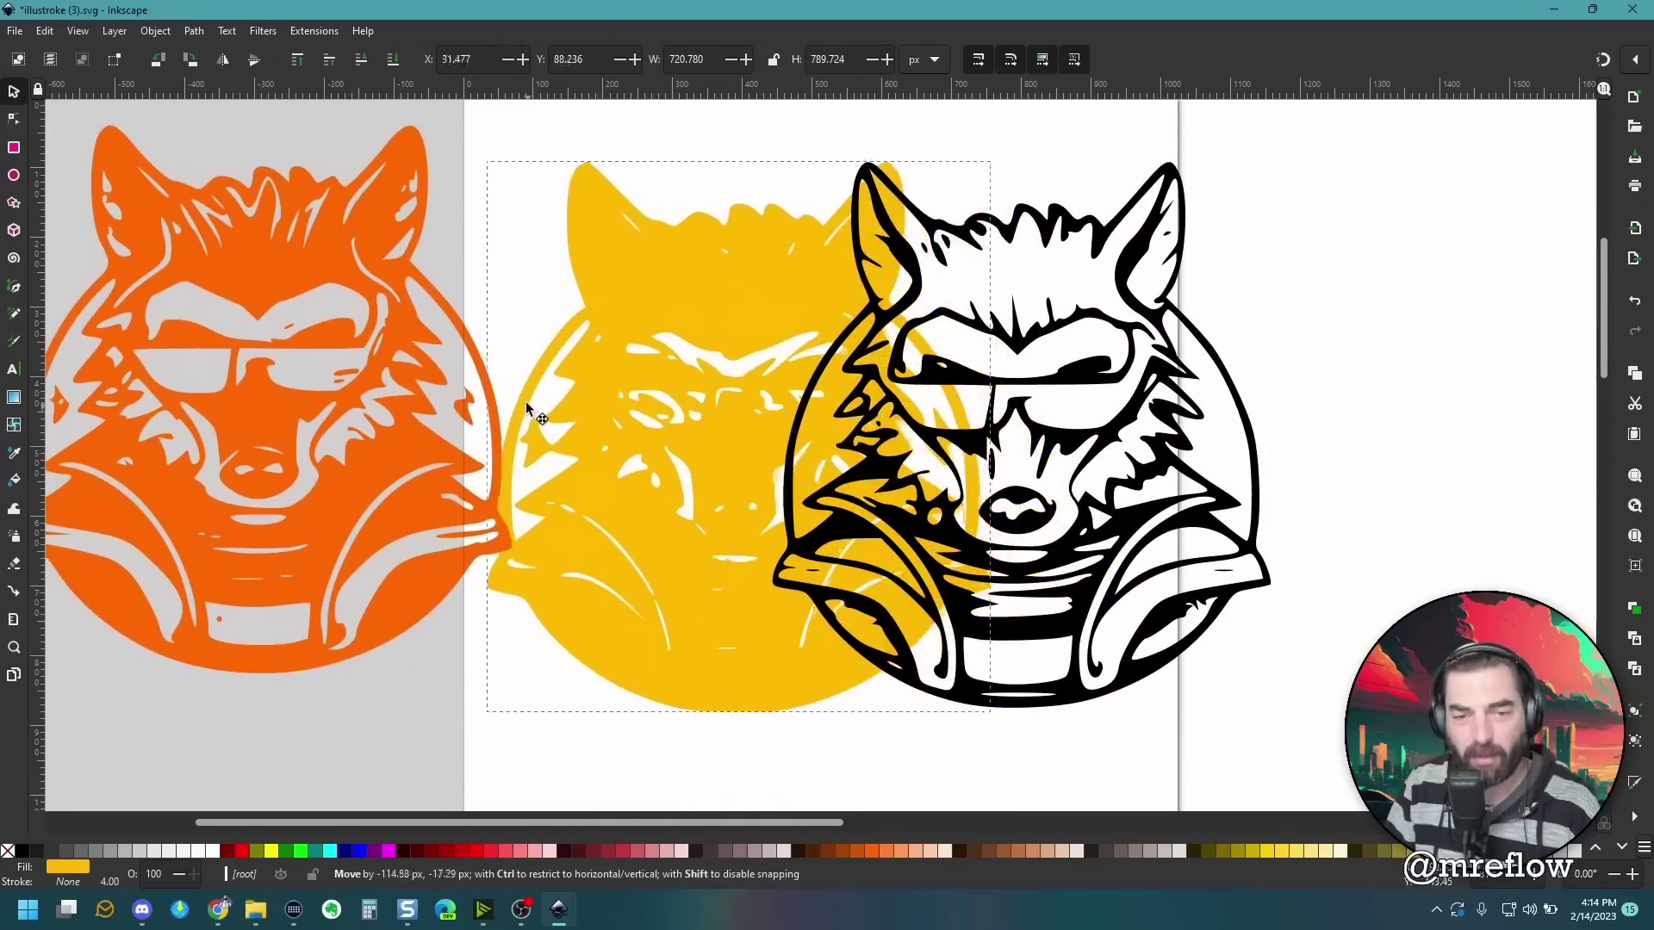
pyautogui.moveTo(1119, 501); pyautogui.dragTo(1285, 504)
pyautogui.moveTo(259, 516); pyautogui.dragTo(568, 531)
pyautogui.moveTo(627, 603); pyautogui.dragTo(777, 636)
pyautogui.moveTo(1189, 624); pyautogui.dragTo(771, 623)
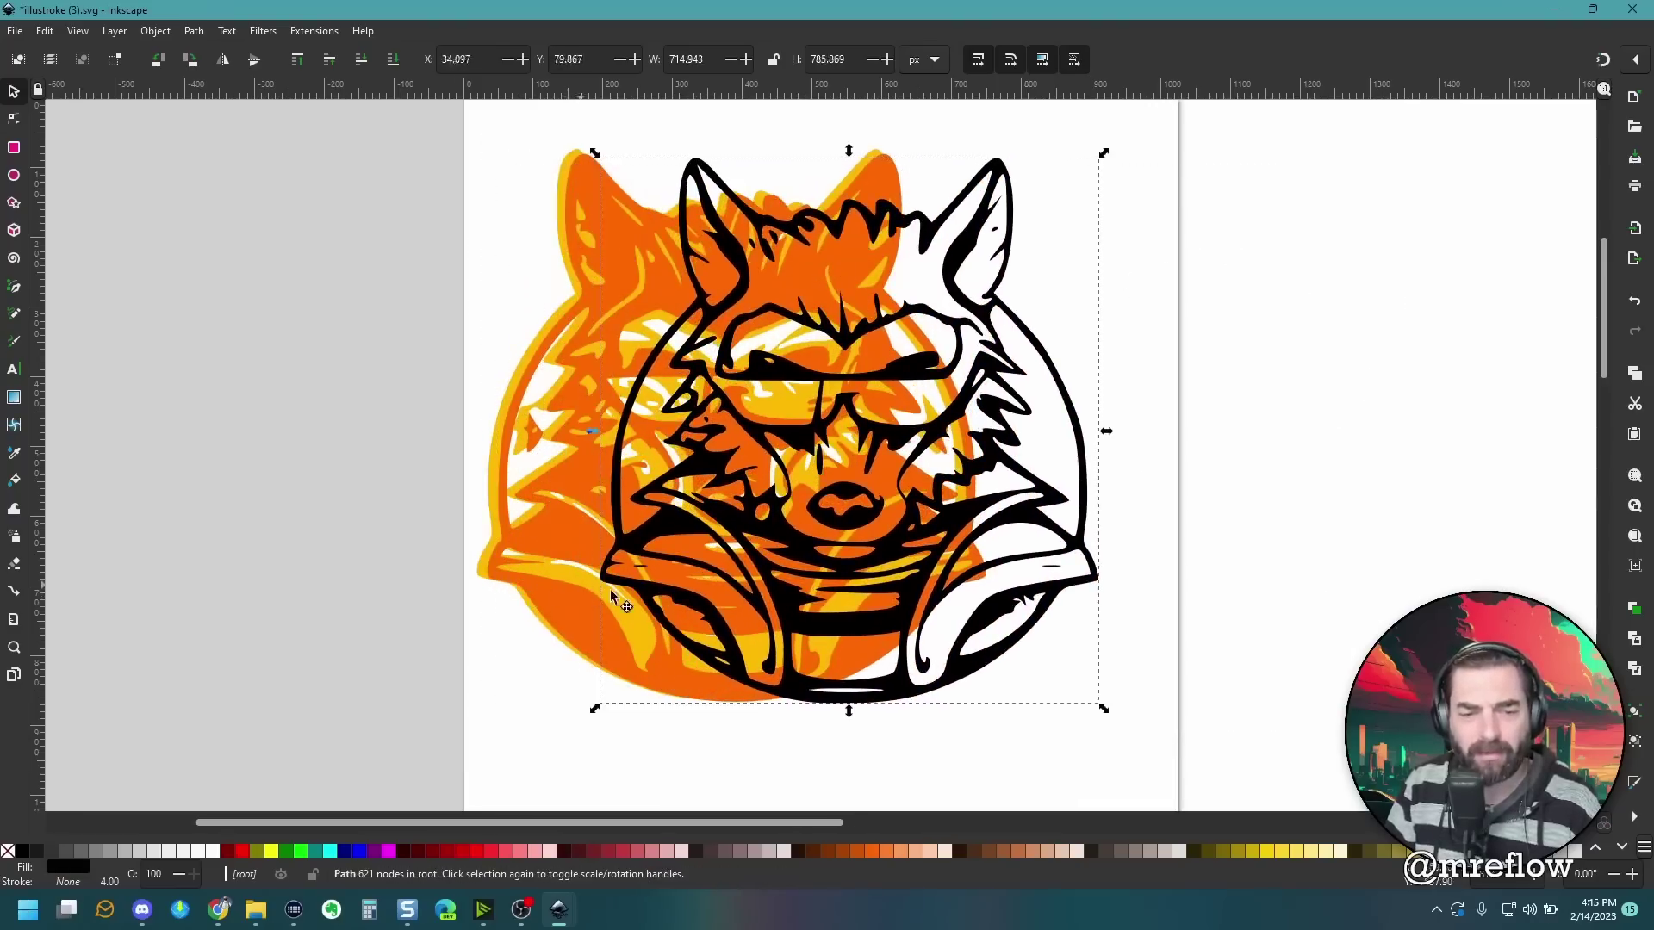
pyautogui.moveTo(611, 594); pyautogui.dragTo(560, 595)
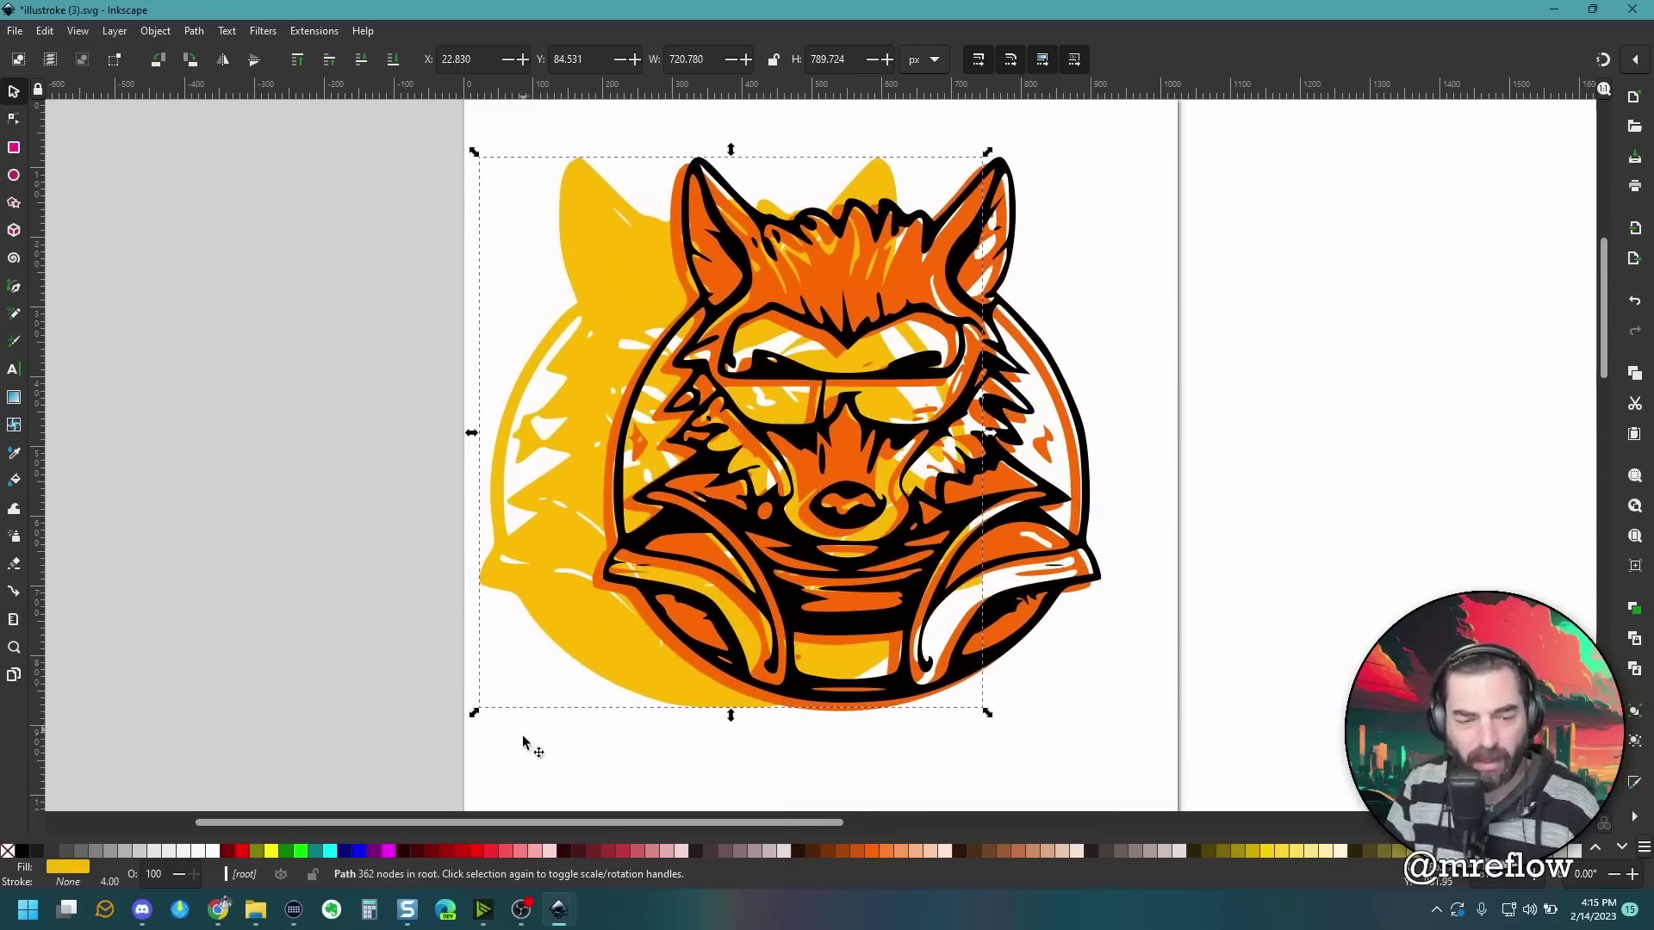
# Step: Fill the wolf layer dark brown (#2B1100) and realign the black outline on top
pyautogui.click(798, 852)
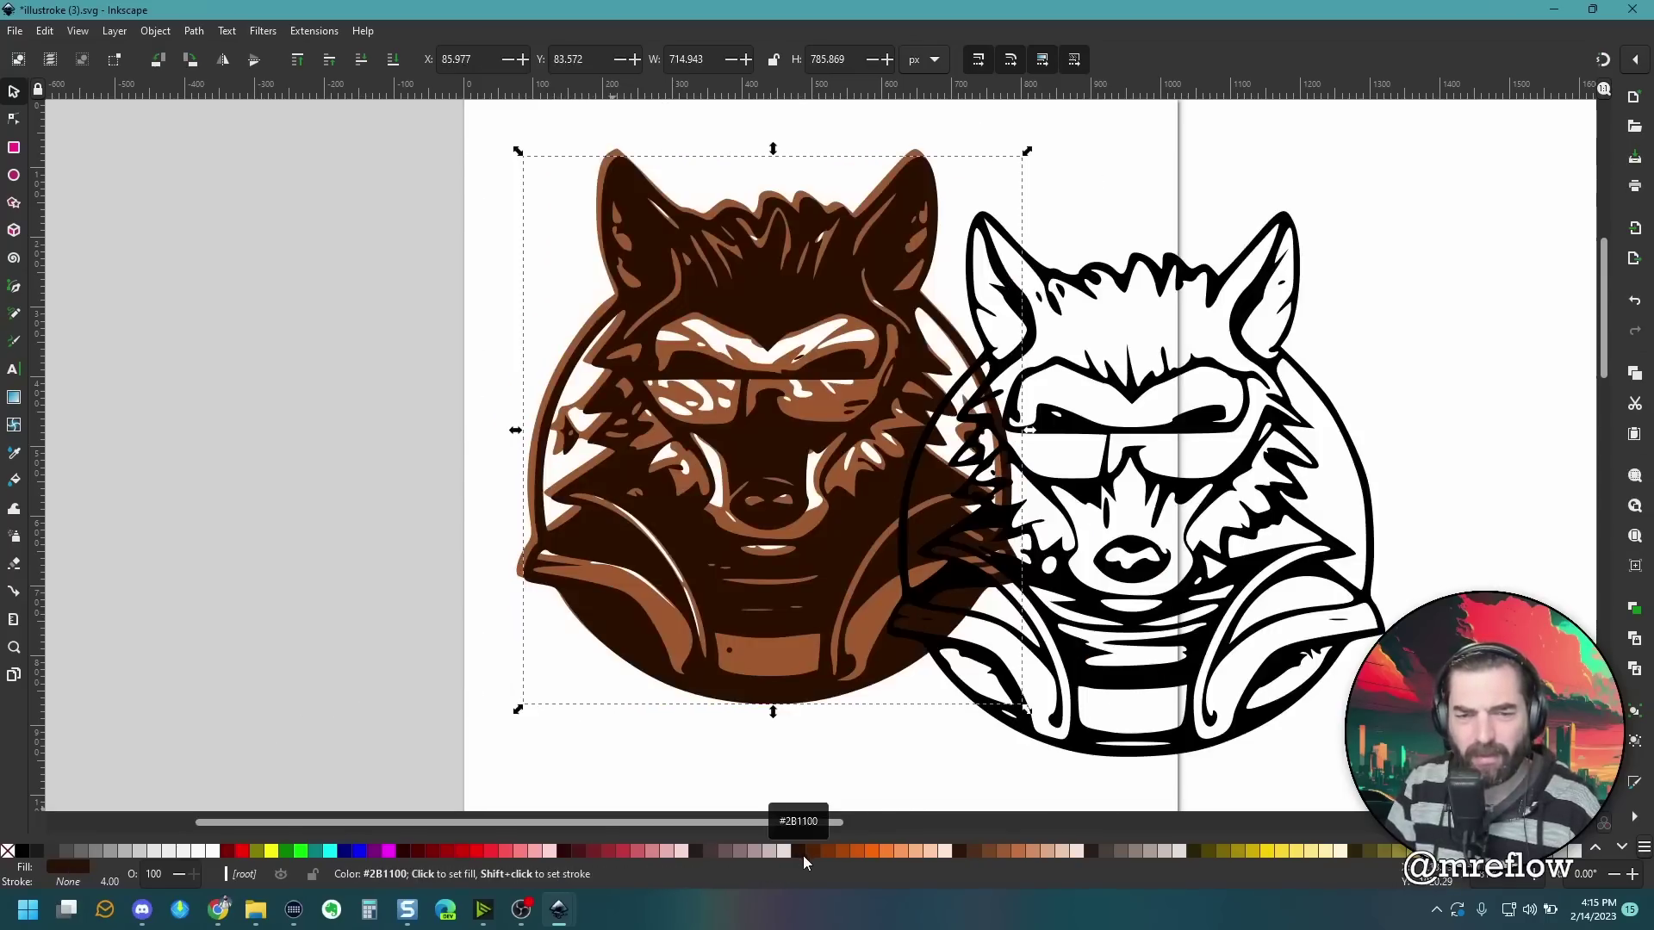
pyautogui.moveTo(1177, 615); pyautogui.dragTo(812, 571)
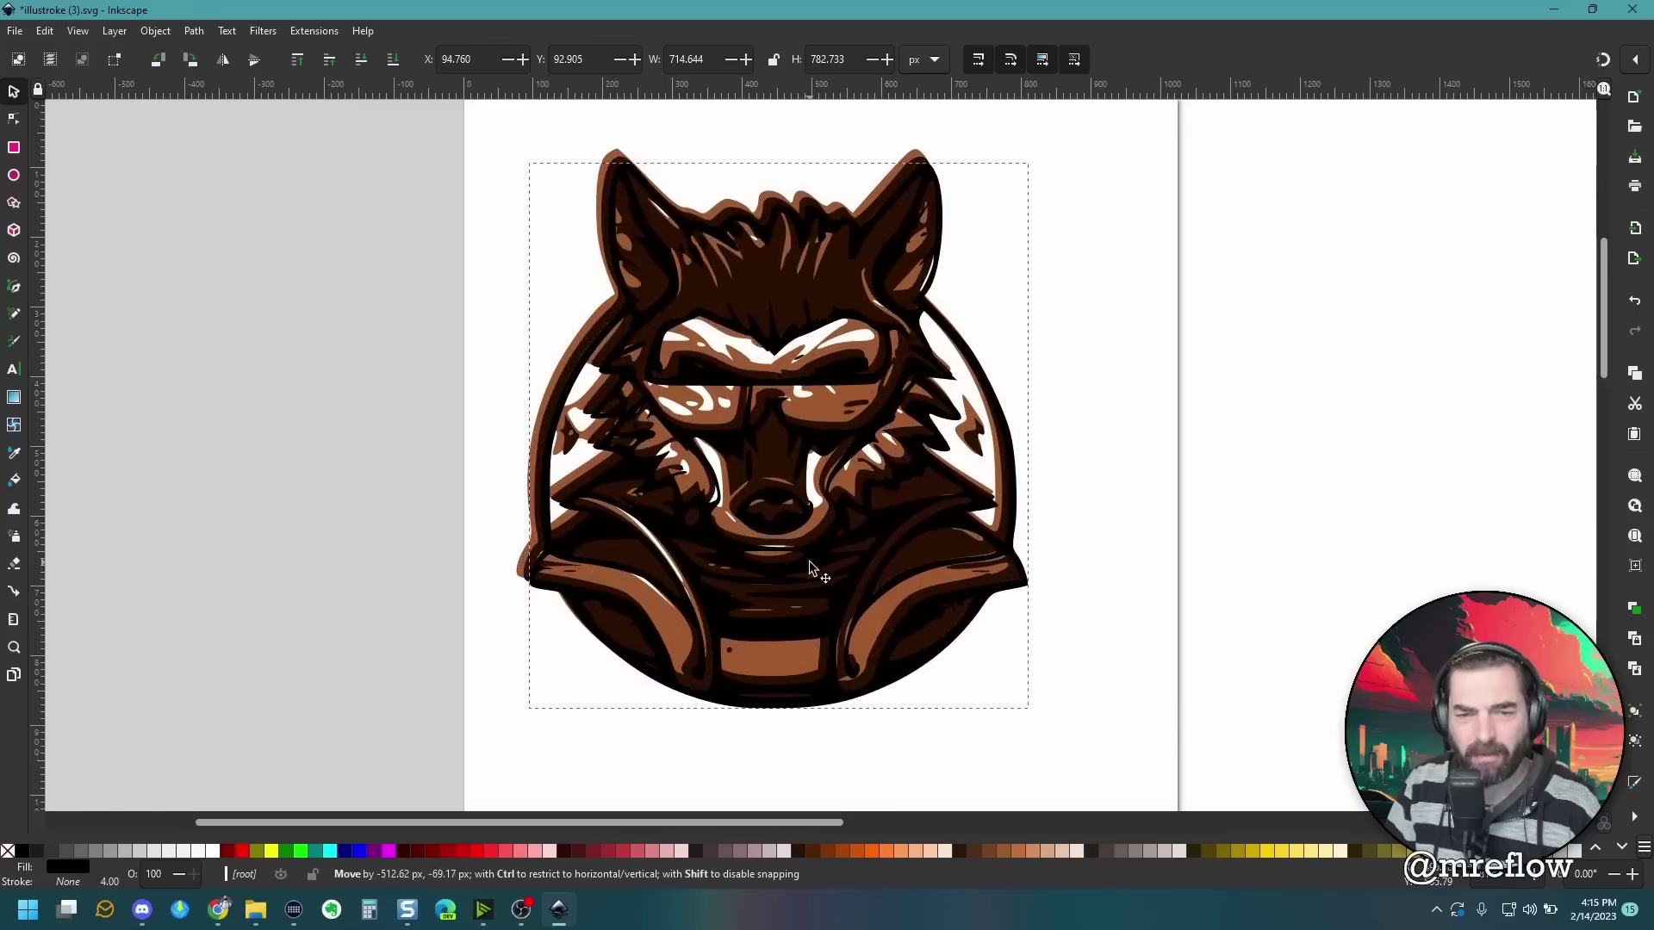
pyautogui.click(549, 282)
# Step: Export the whole drawing as a PNG, then delete the brain logo in Canva
pyautogui.hotkey('ctrl', 'a')
pyautogui.click(15, 31)
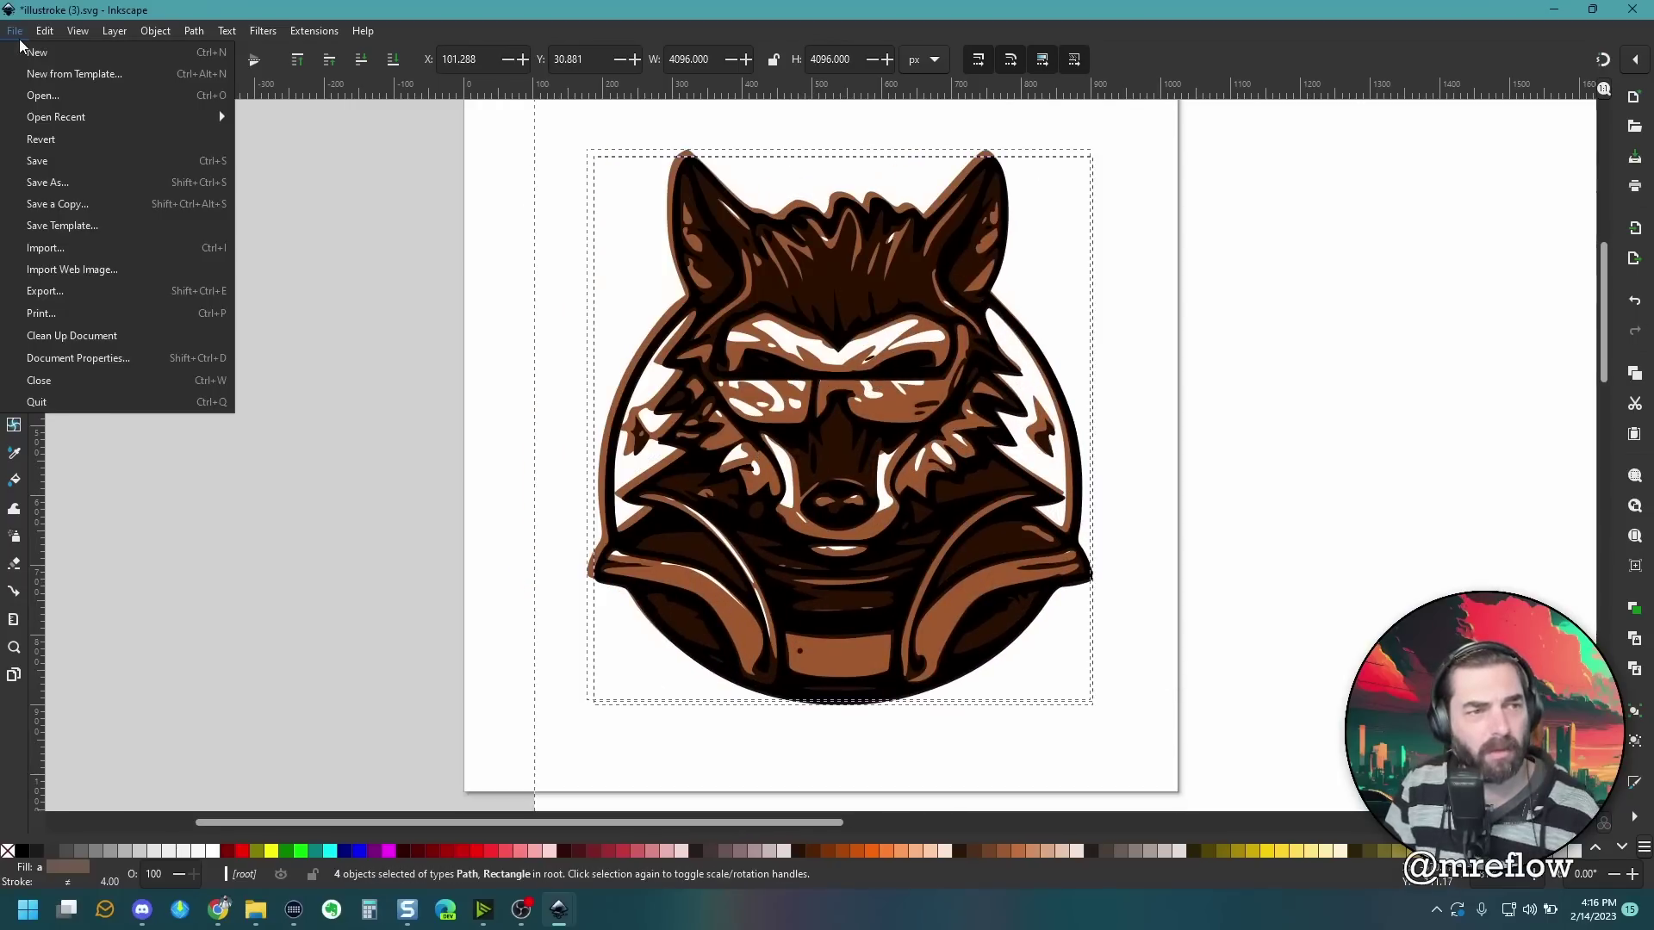
pyautogui.click(104, 288)
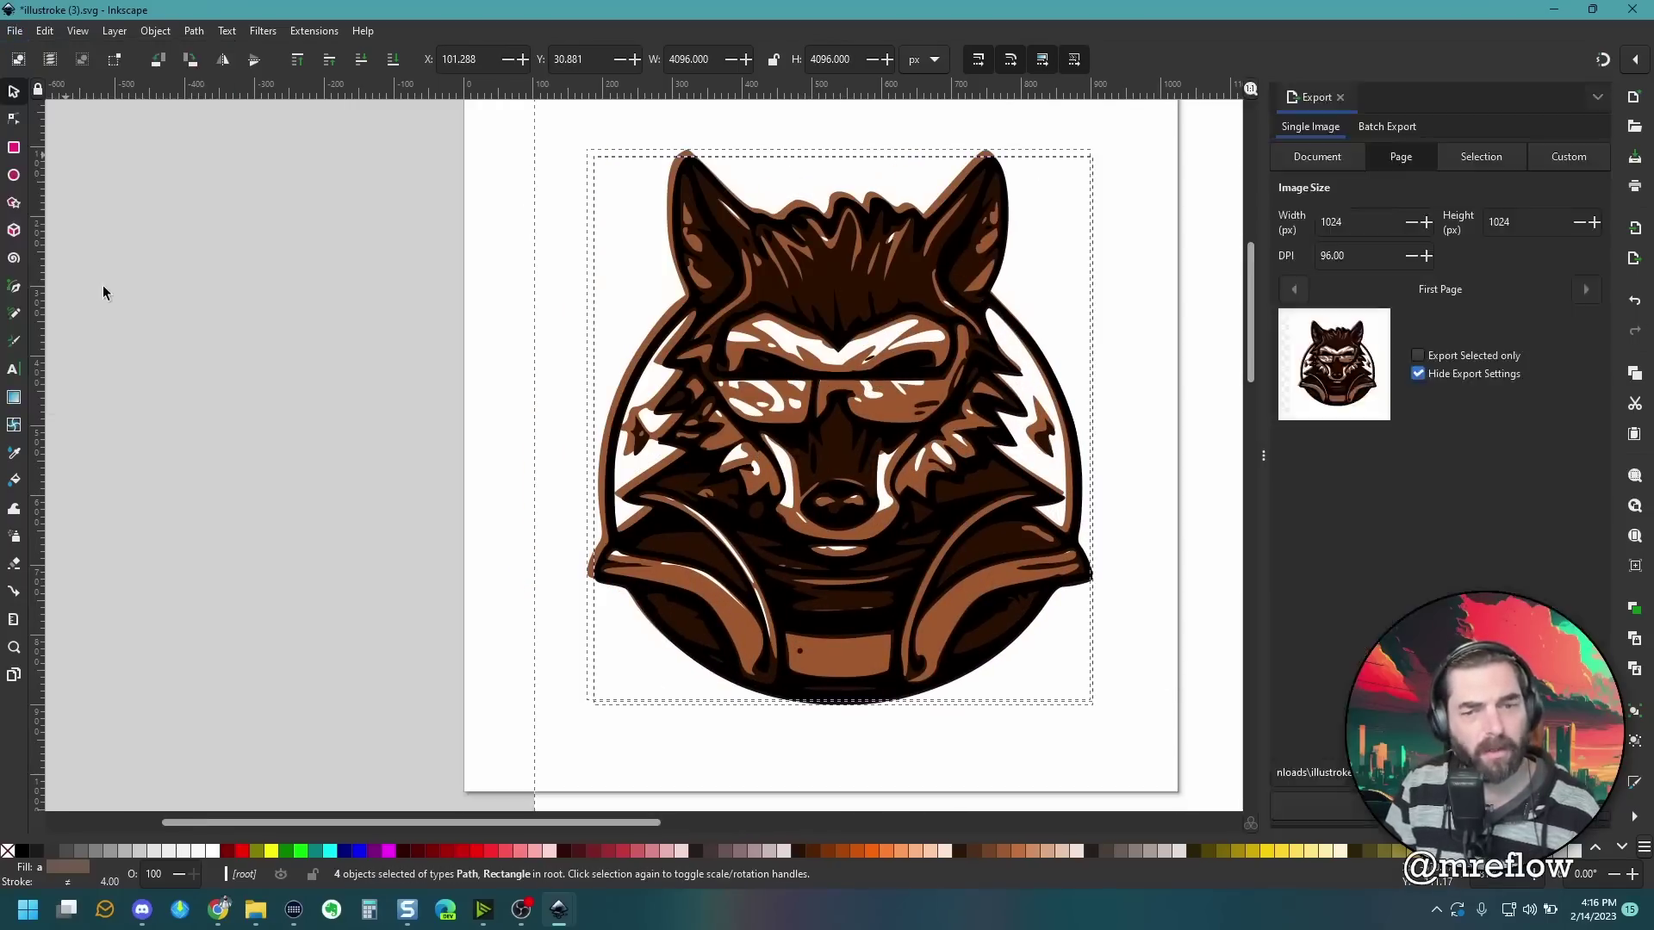
pyautogui.click(1540, 49)
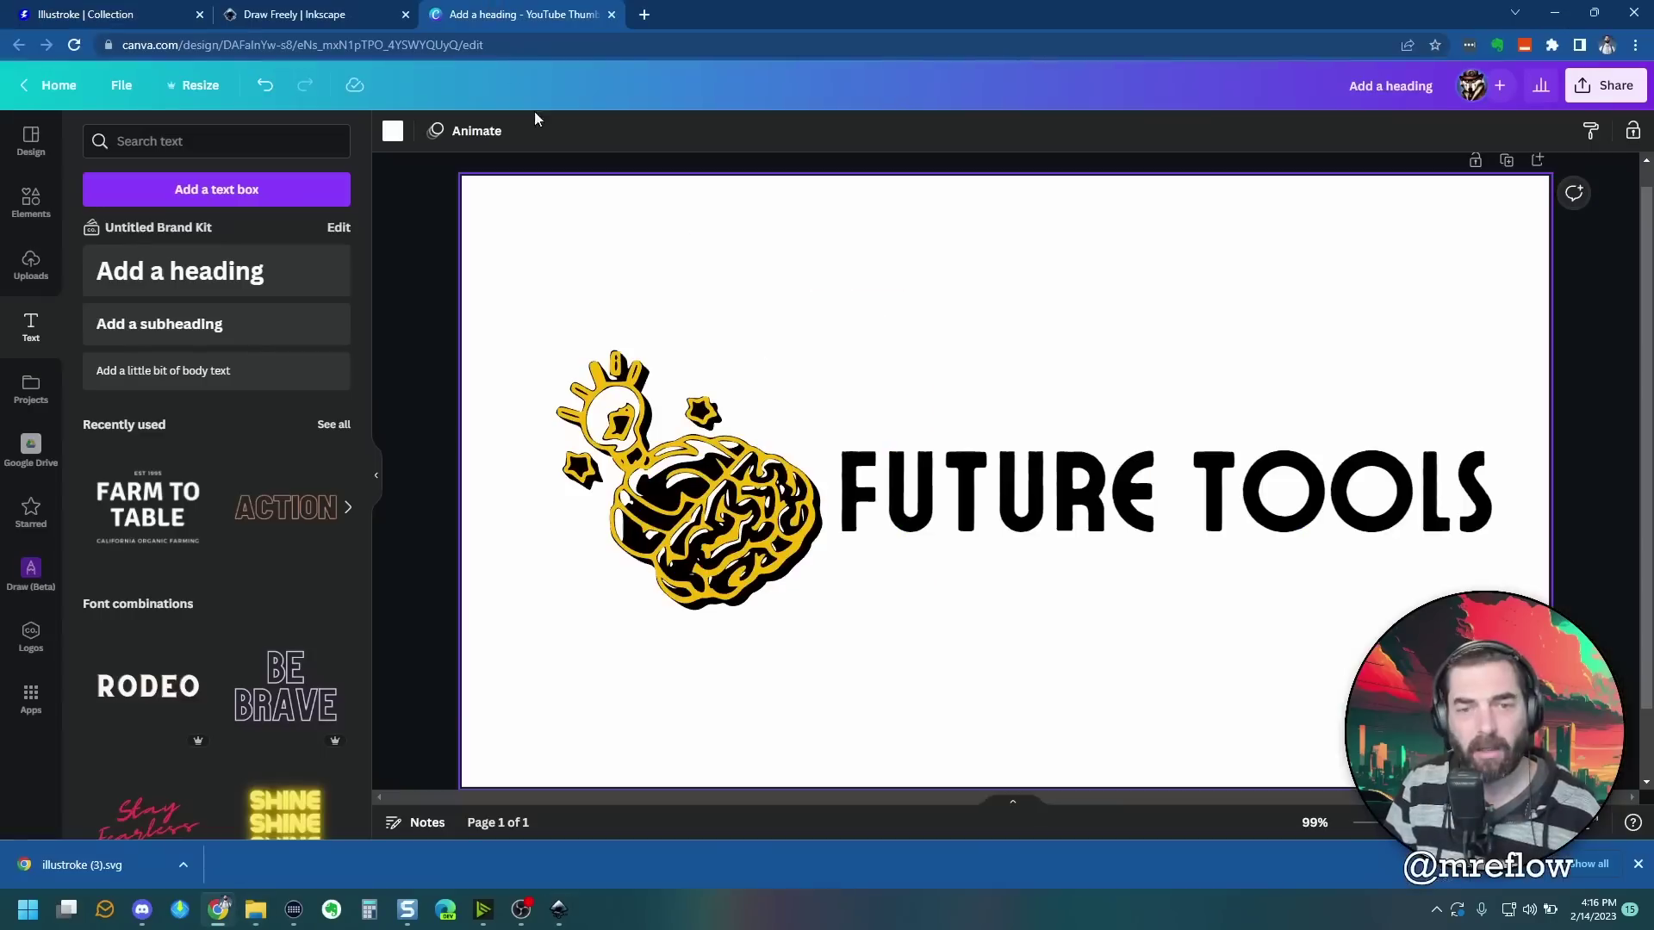
pyautogui.click(703, 448)
pyautogui.press('Delete')
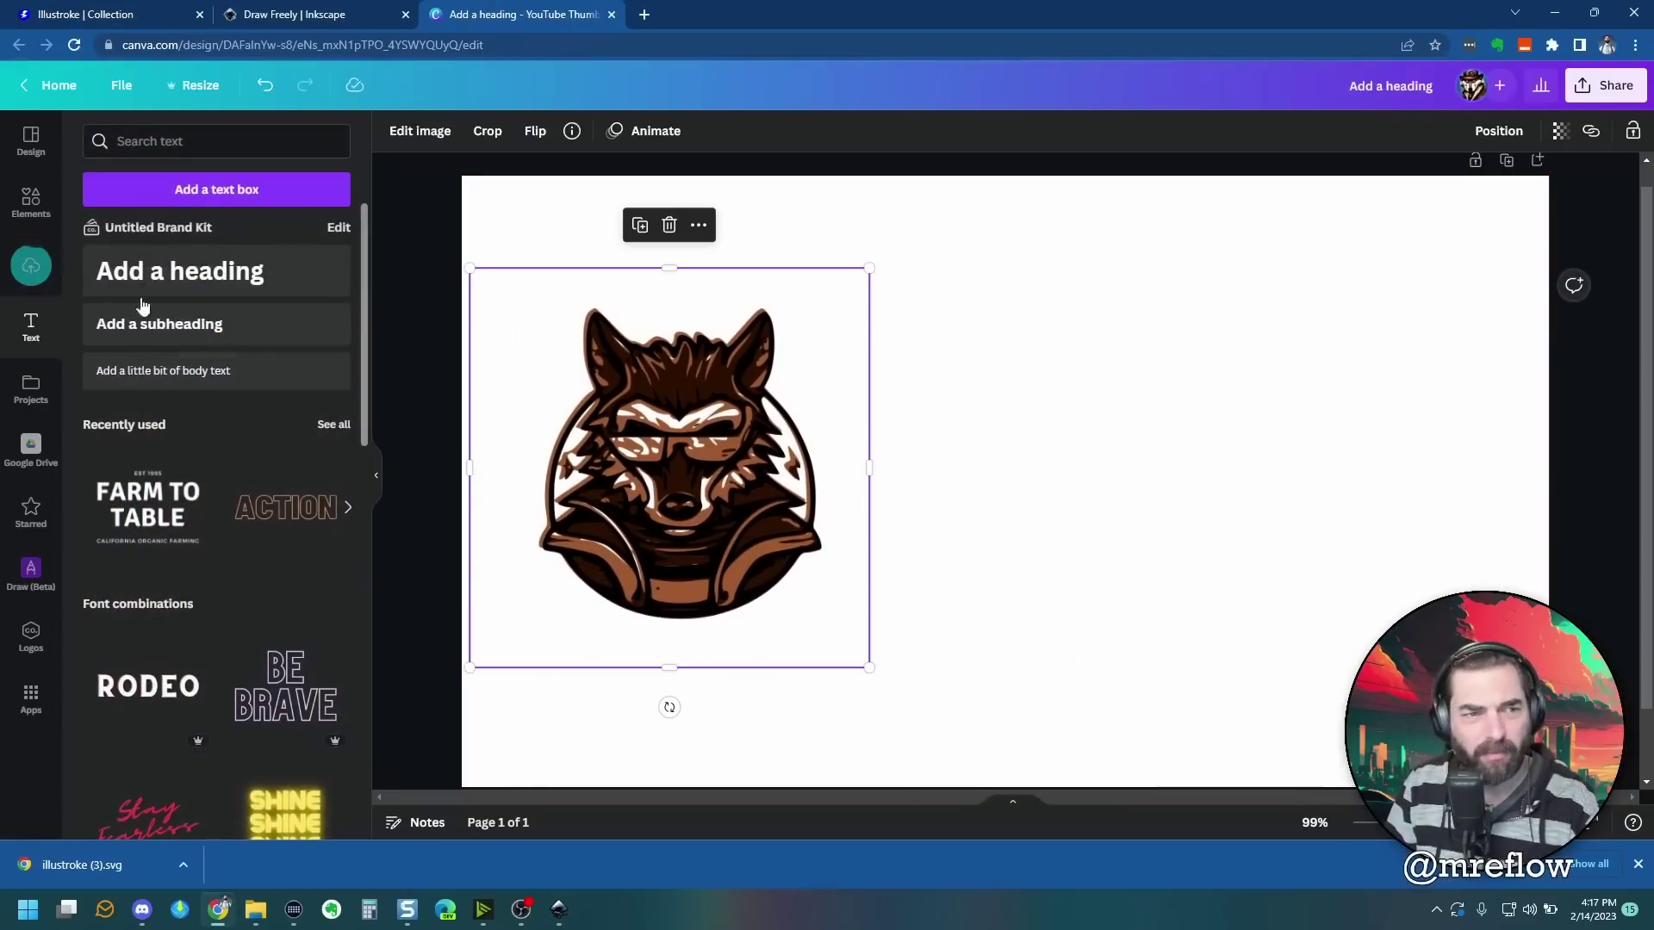
# Step: Add a two-line COOLWOLF DESIGNS heading with 0.93 line spacing and enlarge it
pyautogui.click(142, 306)
pyautogui.write('Cool')
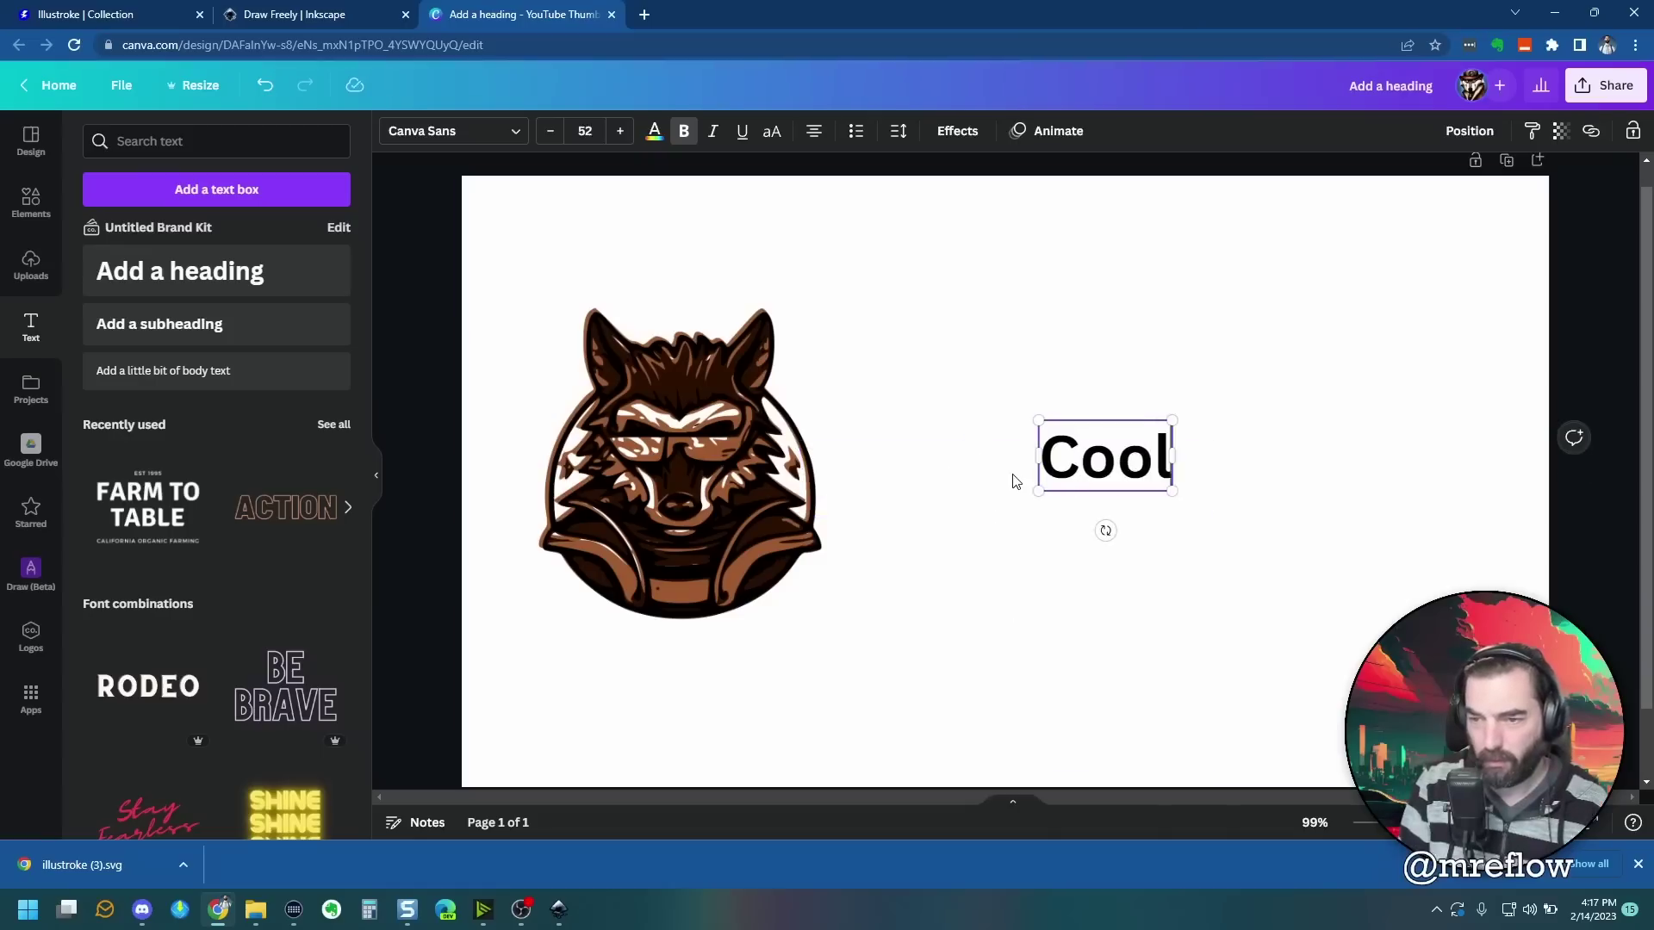
pyautogui.write('Wolf')
pyautogui.press('Return')
pyautogui.write('Designs')
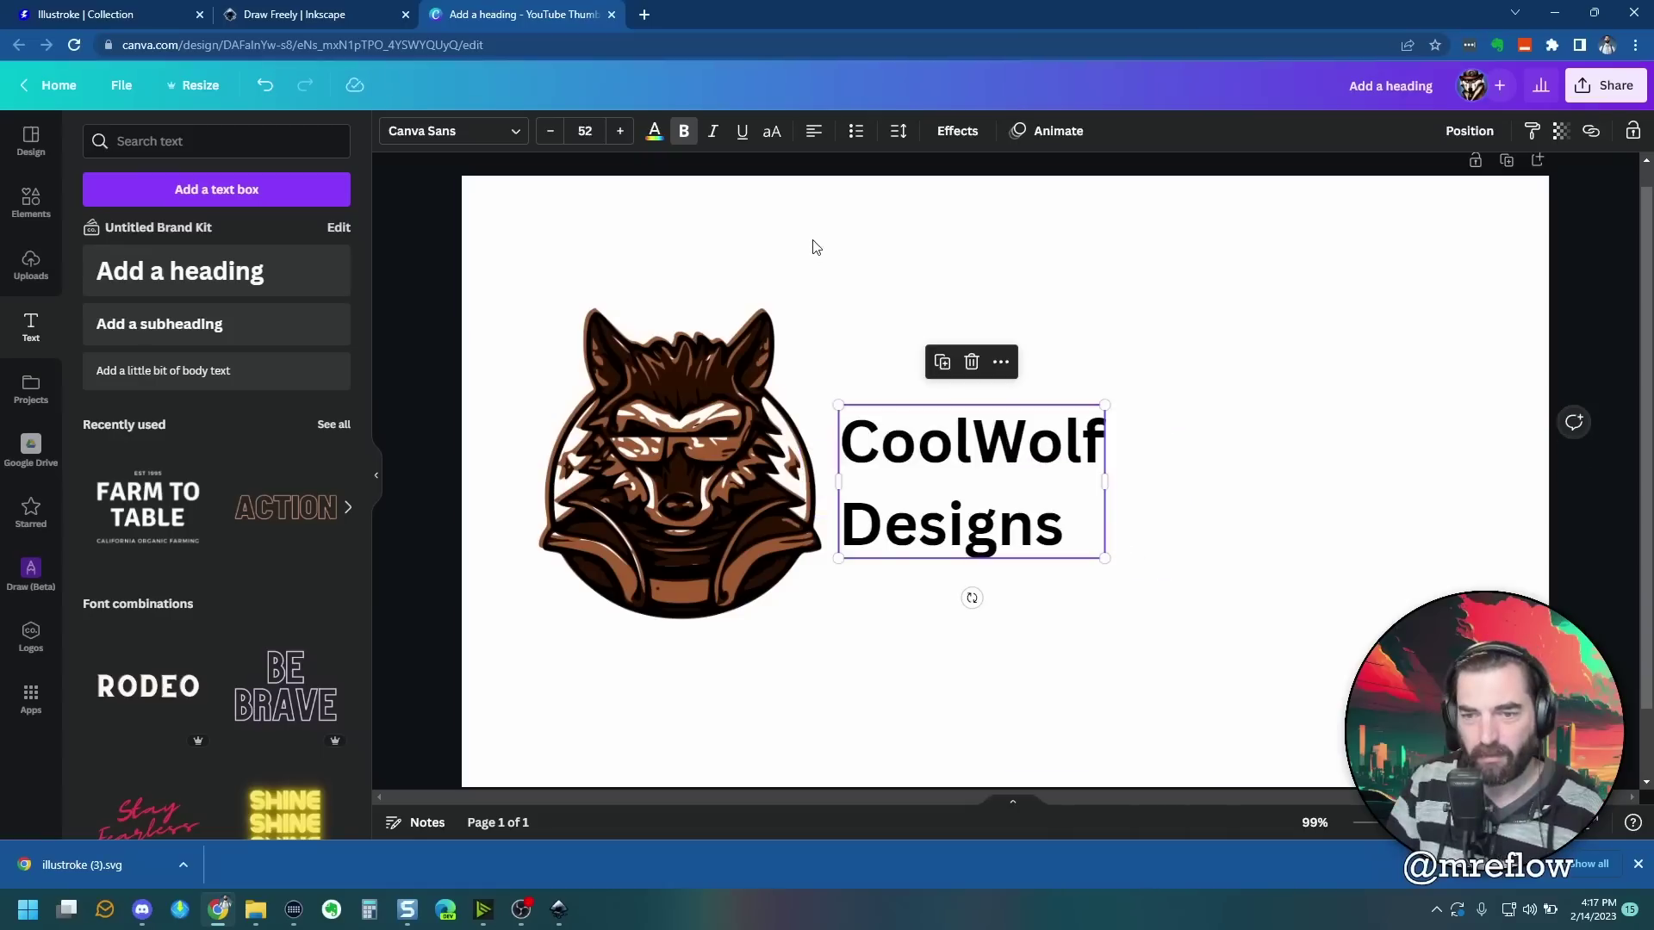
pyautogui.click(898, 130)
pyautogui.moveTo(1003, 255); pyautogui.dragTo(957, 256)
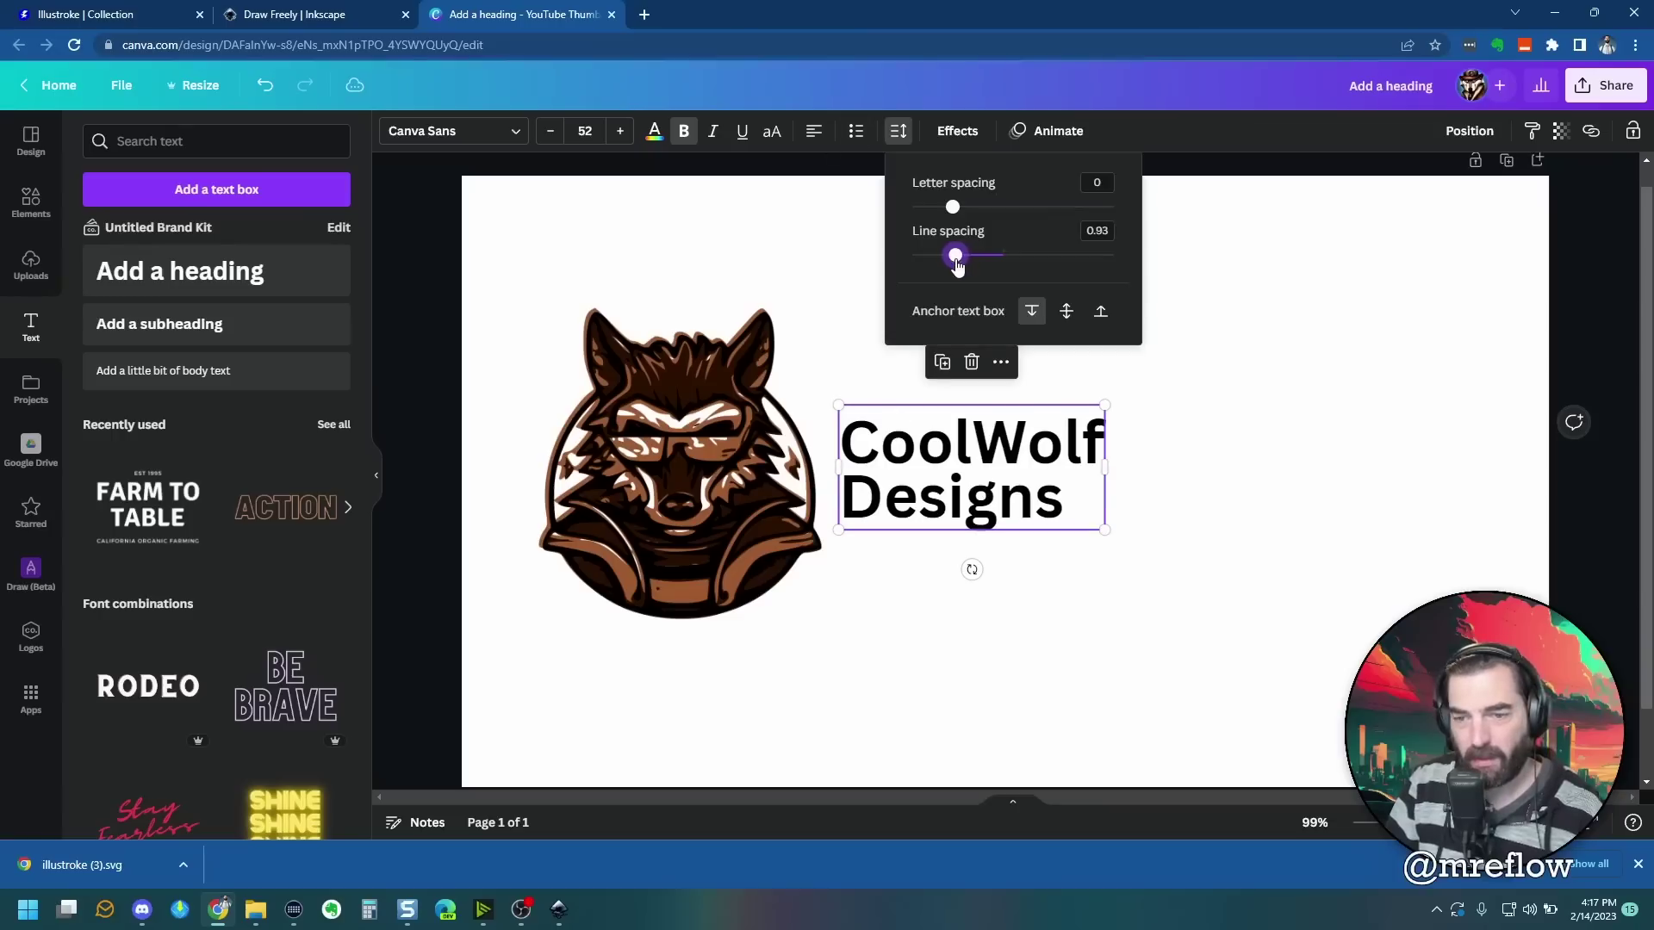
pyautogui.press('Escape')
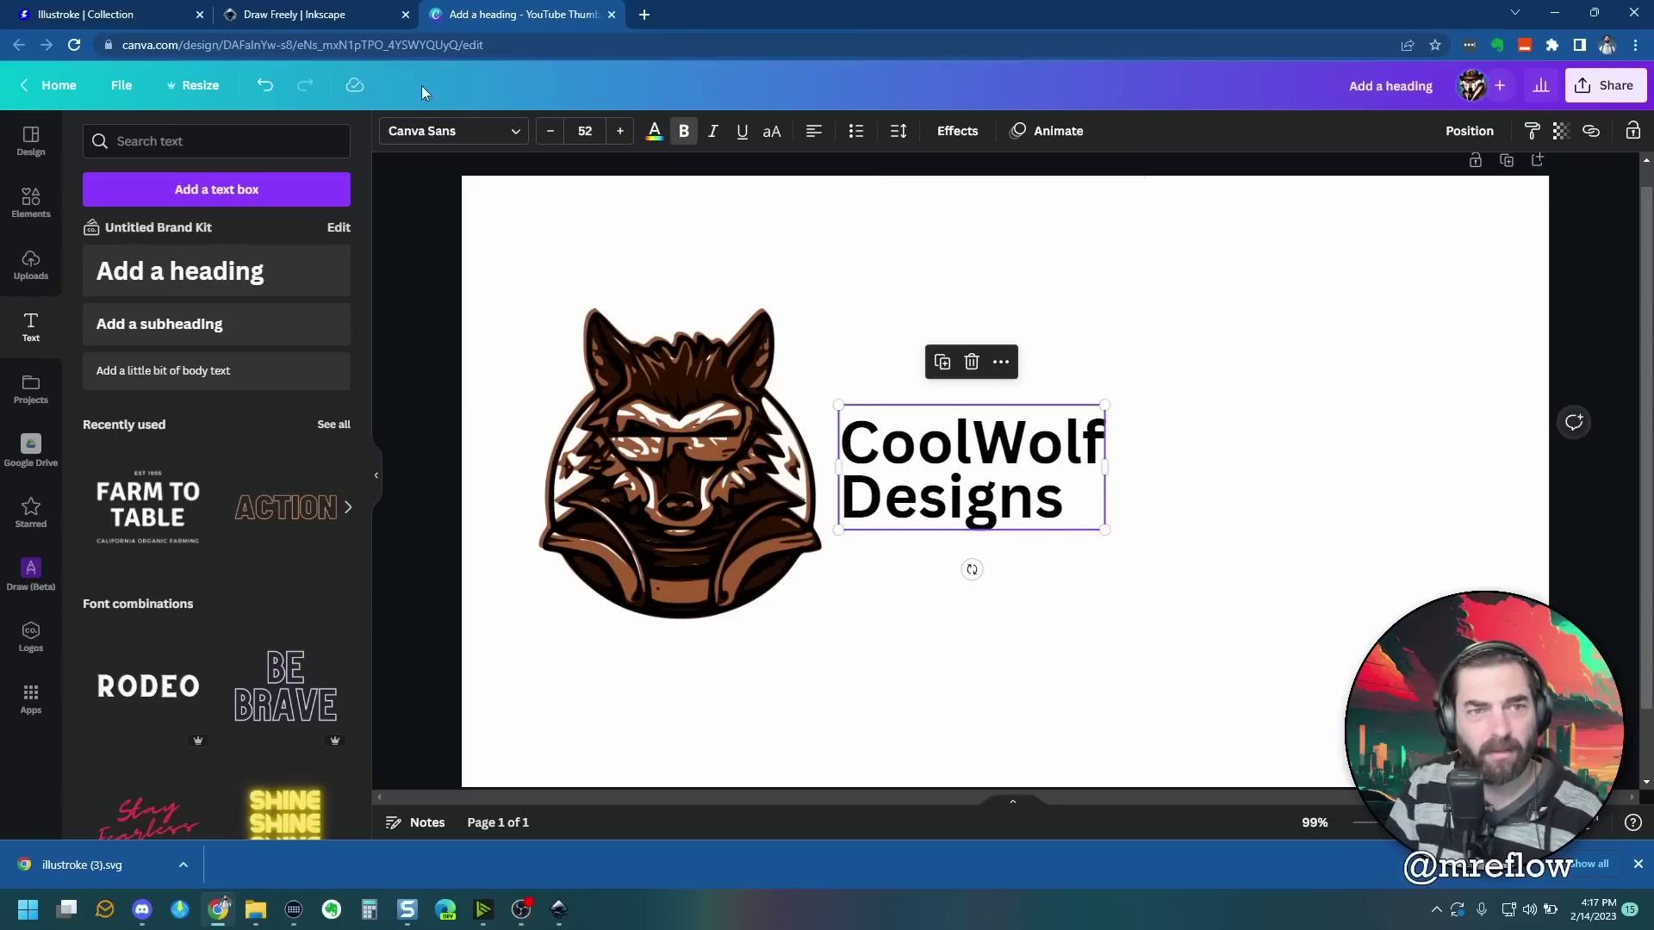
pyautogui.click(453, 130)
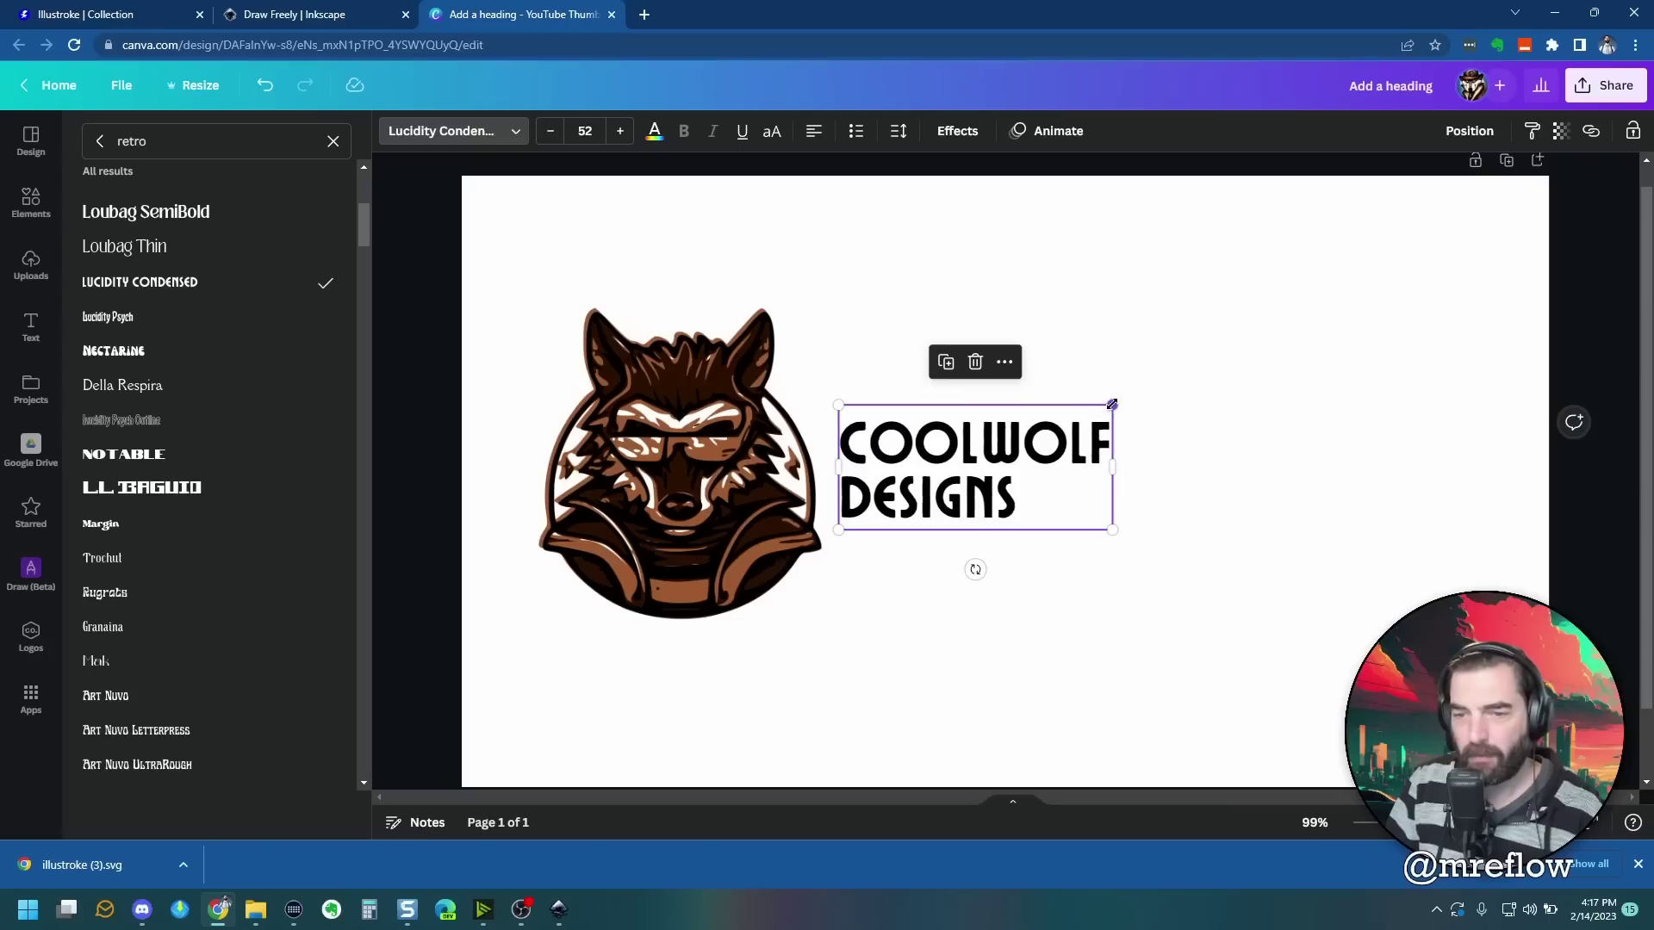
pyautogui.moveTo(1113, 404); pyautogui.dragTo(1418, 355)
pyautogui.moveTo(1031, 518); pyautogui.dragTo(1012, 518)
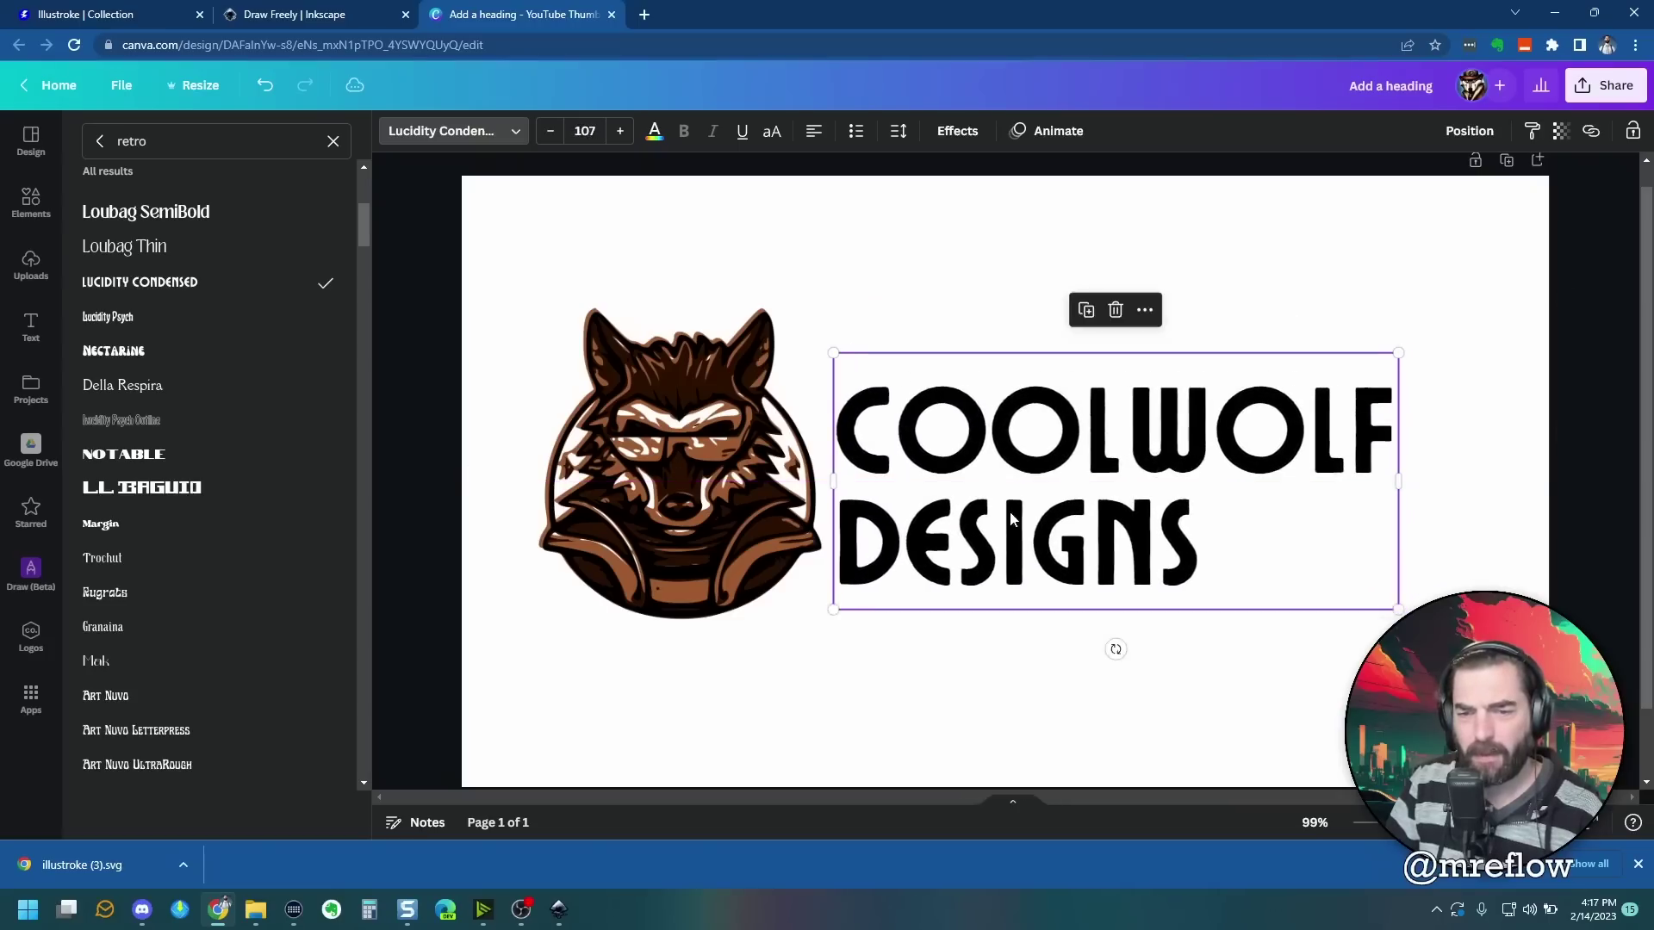
# Step: Make DESIGNS larger than COOLWOLF and reposition the heading and wolf together
pyautogui.doubleClick(1011, 517)
pyautogui.click(619, 131)
pyautogui.click(619, 131)
pyautogui.click(620, 130)
pyautogui.click(619, 131)
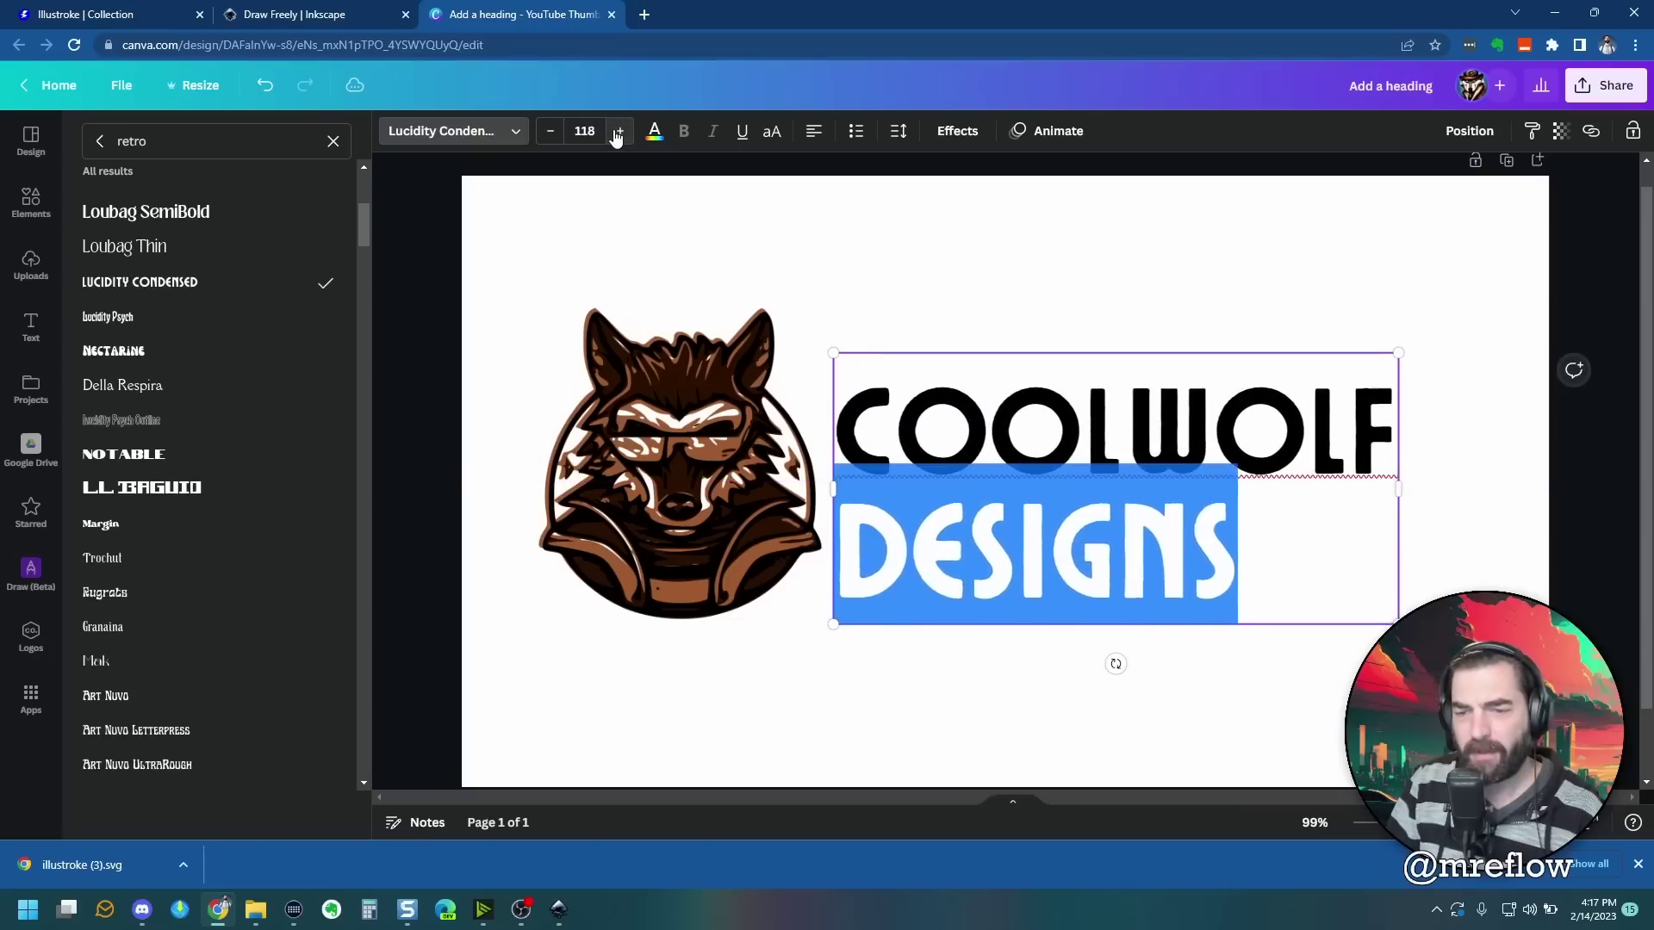
pyautogui.click(617, 131)
pyautogui.click(618, 131)
pyautogui.click(618, 131)
pyautogui.click(618, 131)
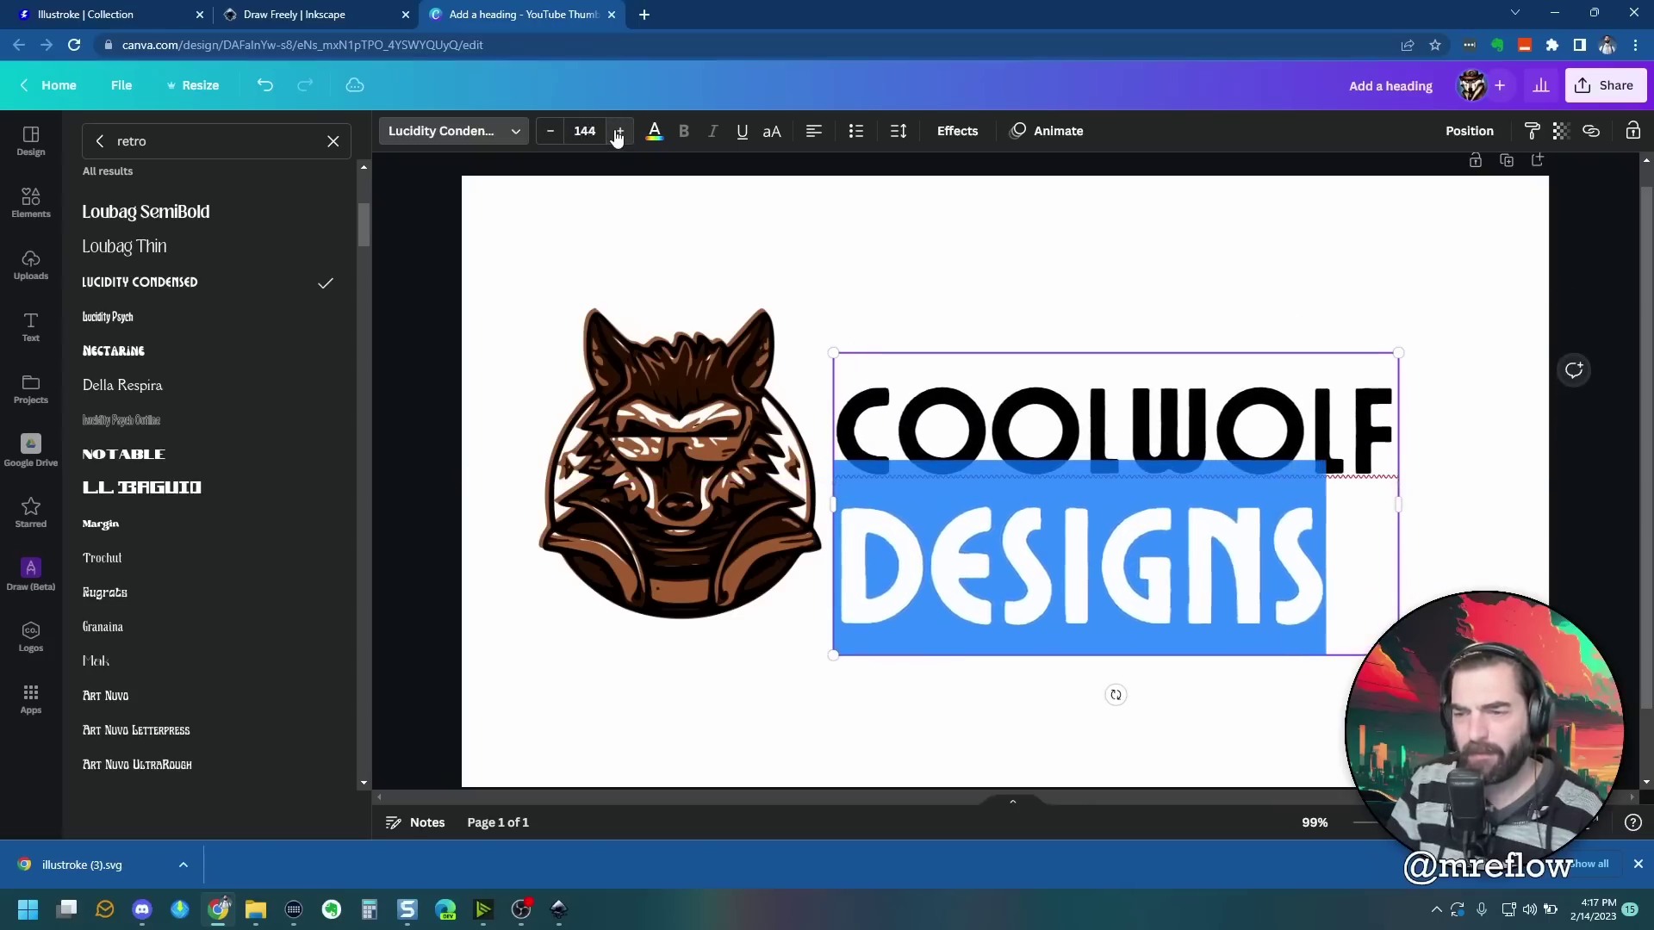
pyautogui.keyDown('shift'); pyautogui.click(680, 465); pyautogui.keyUp('shift')
pyautogui.moveTo(1283, 507); pyautogui.dragTo(1194, 514)
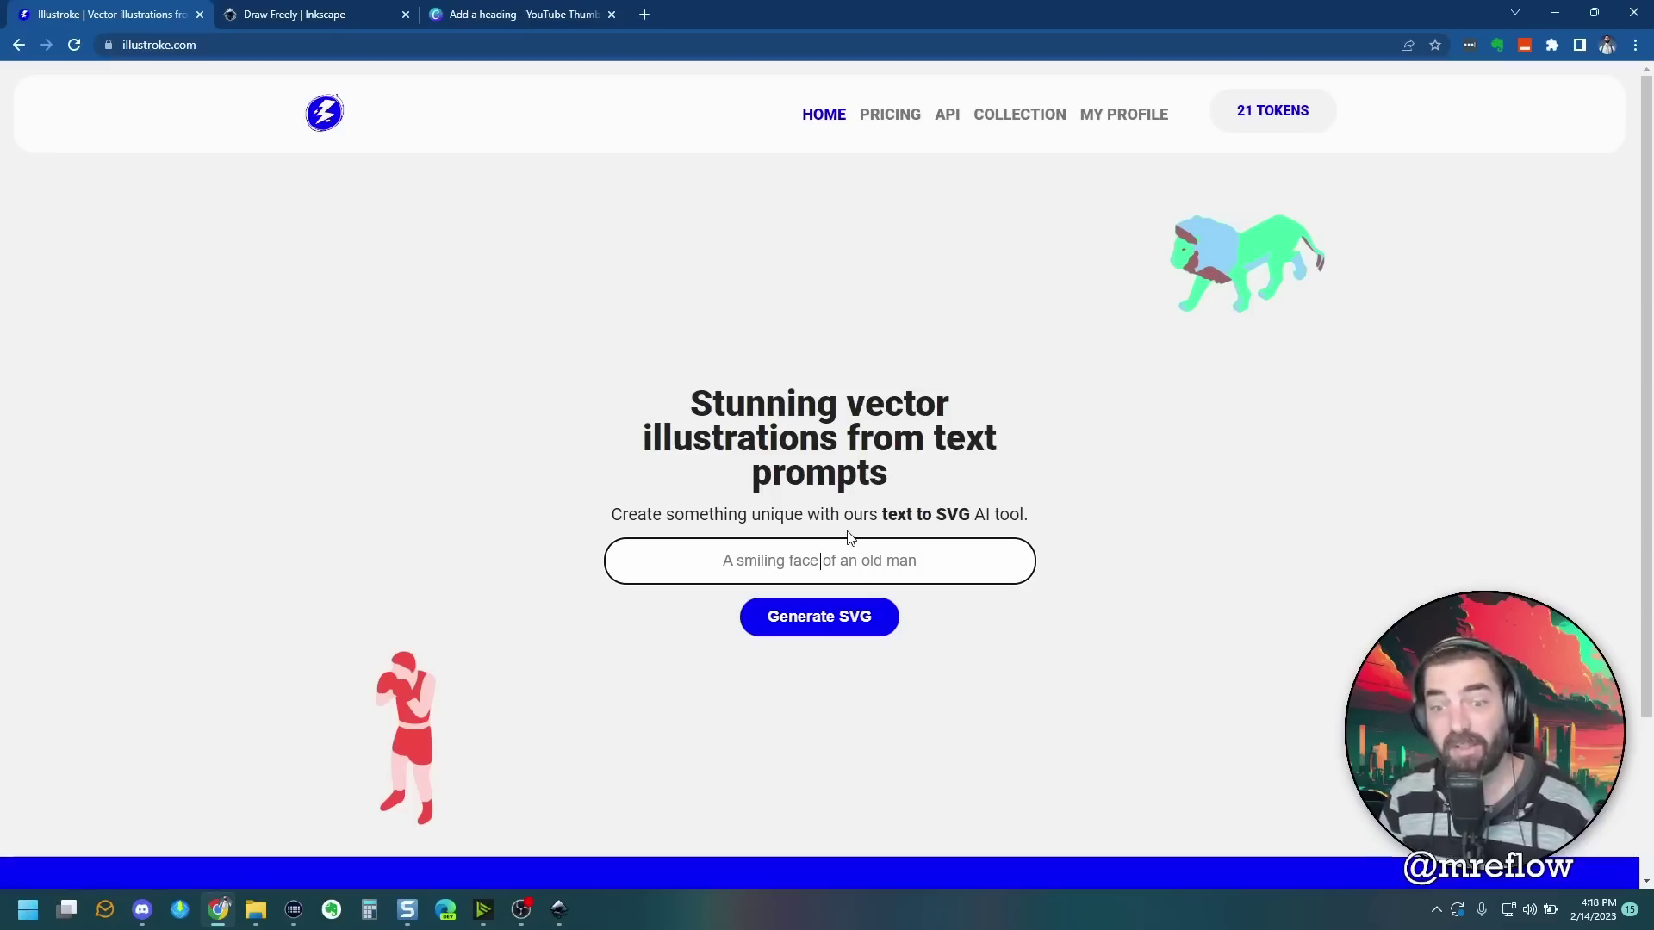
# Step: Generate Flat-style, 3-colour-layer images for the coffee-cup-with-happy-face prompt
pyautogui.write('A coffee cup with a happy f')
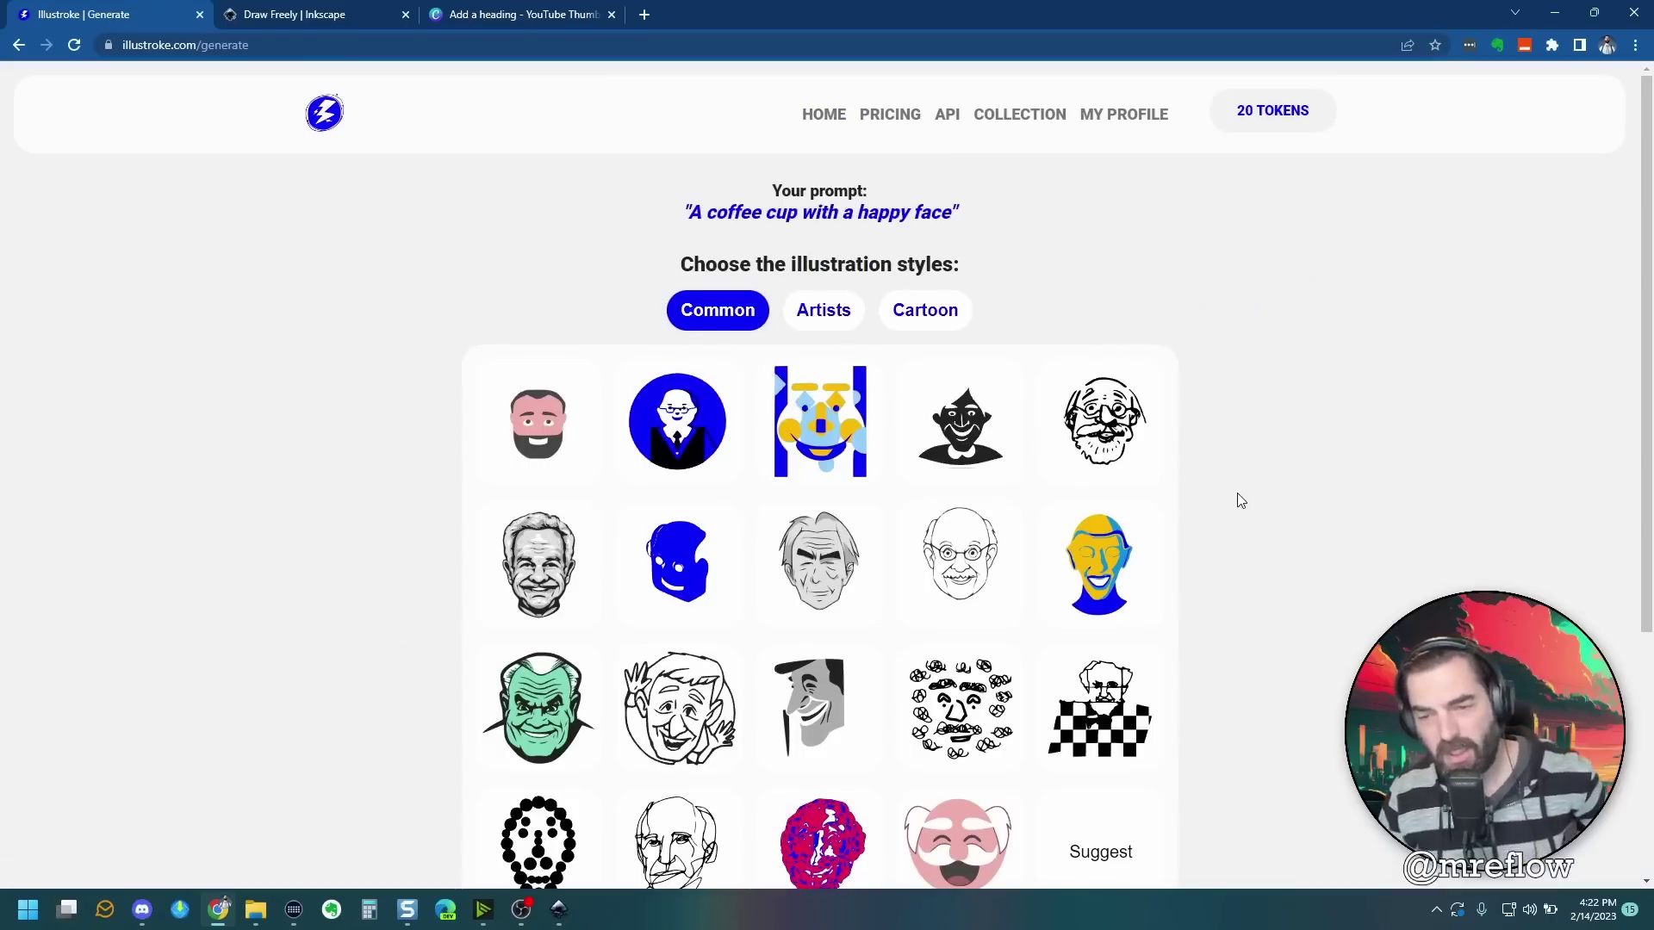
pyautogui.click(1172, 536)
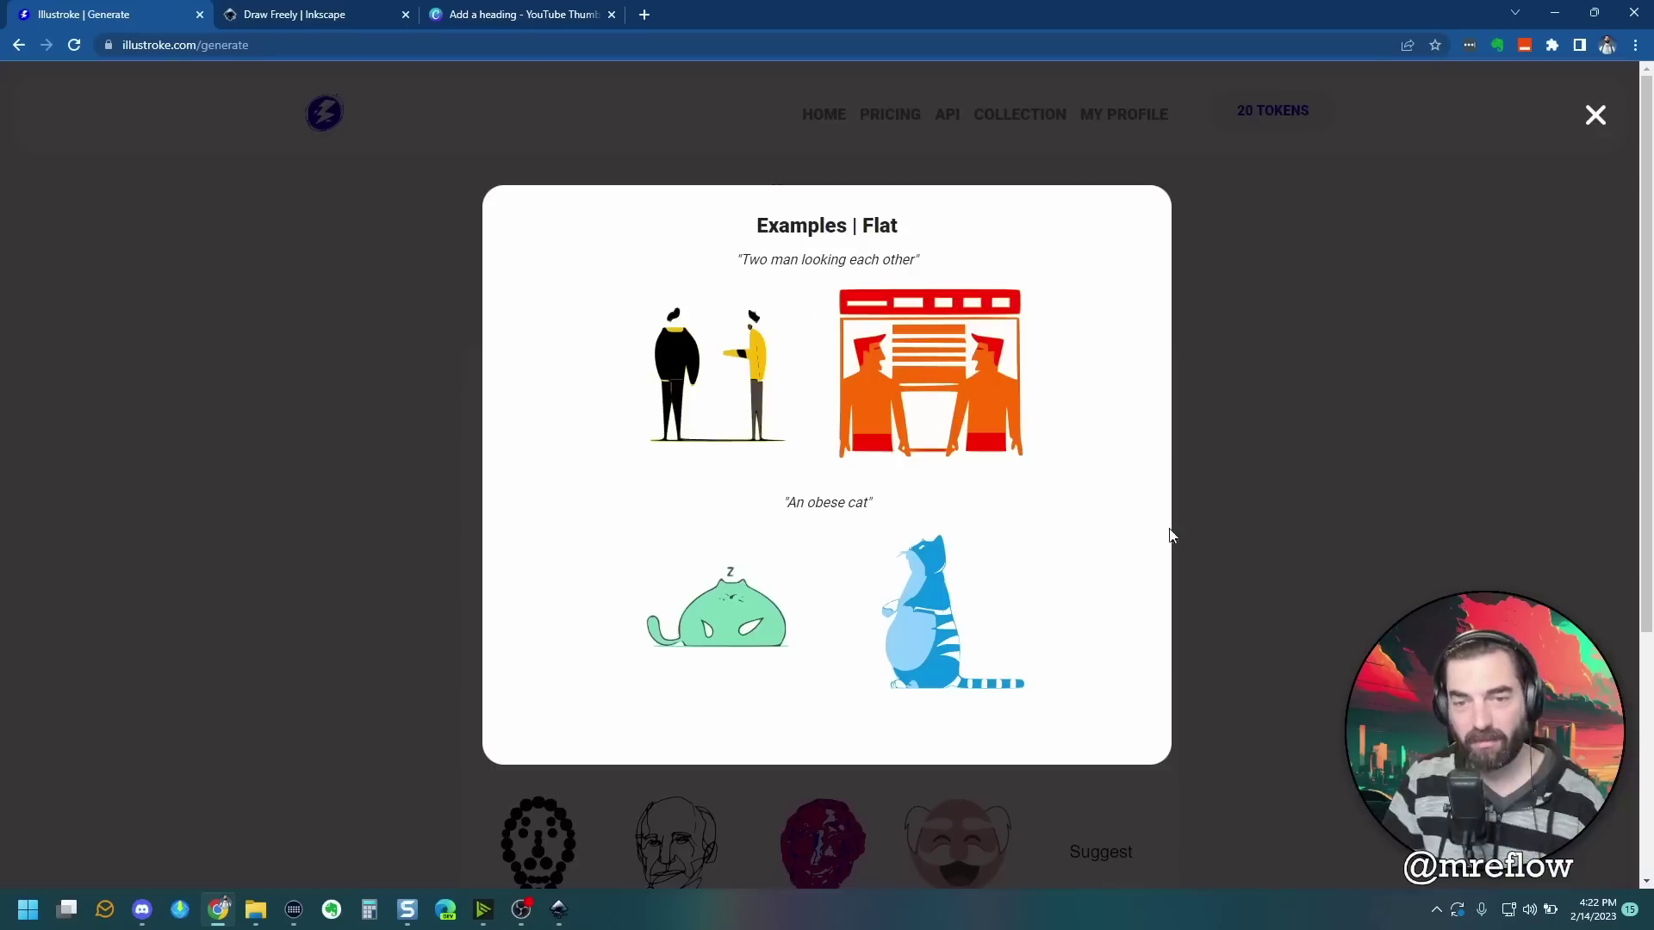
pyautogui.click(1292, 509)
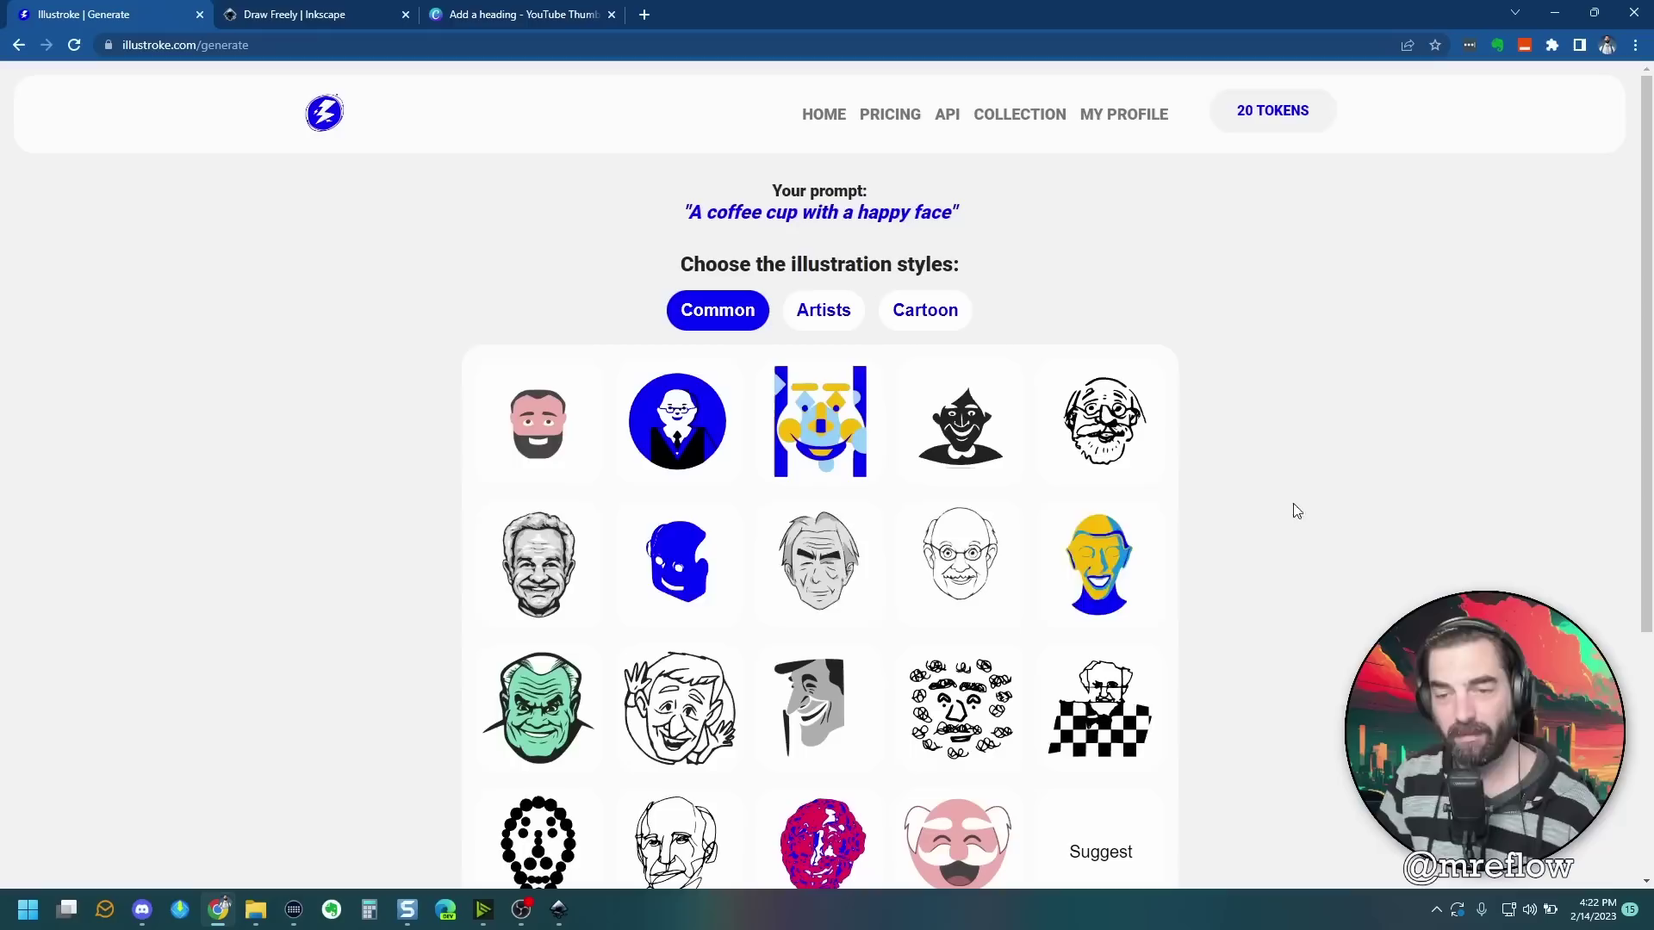
pyautogui.click(545, 424)
pyautogui.click(843, 428)
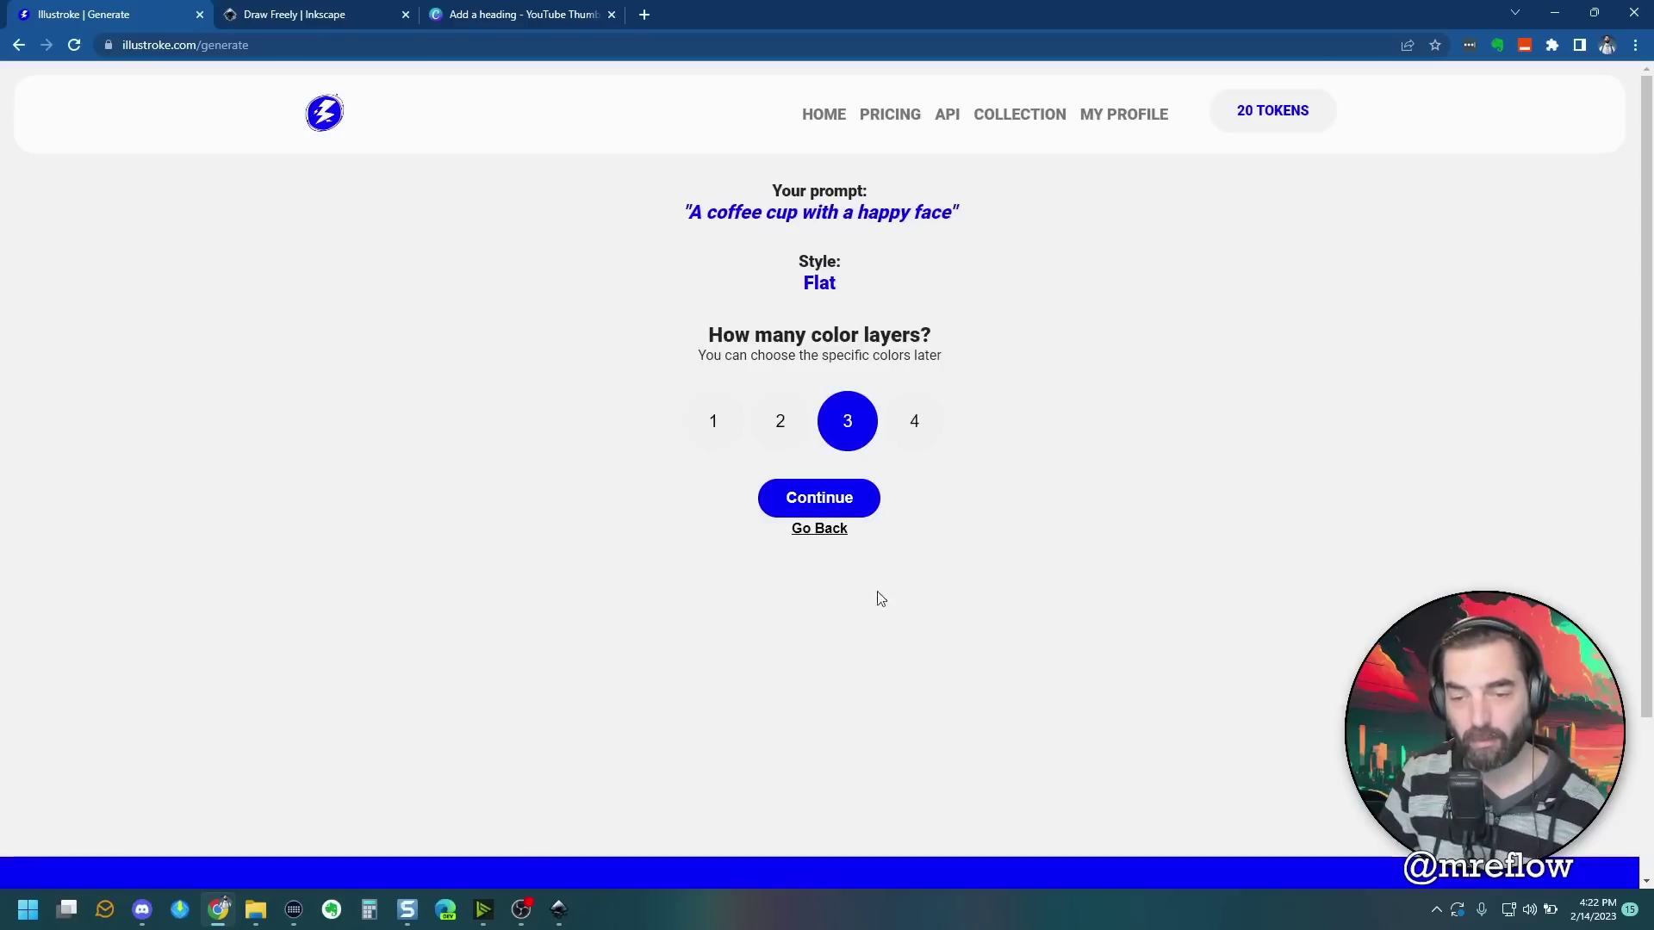
pyautogui.click(804, 500)
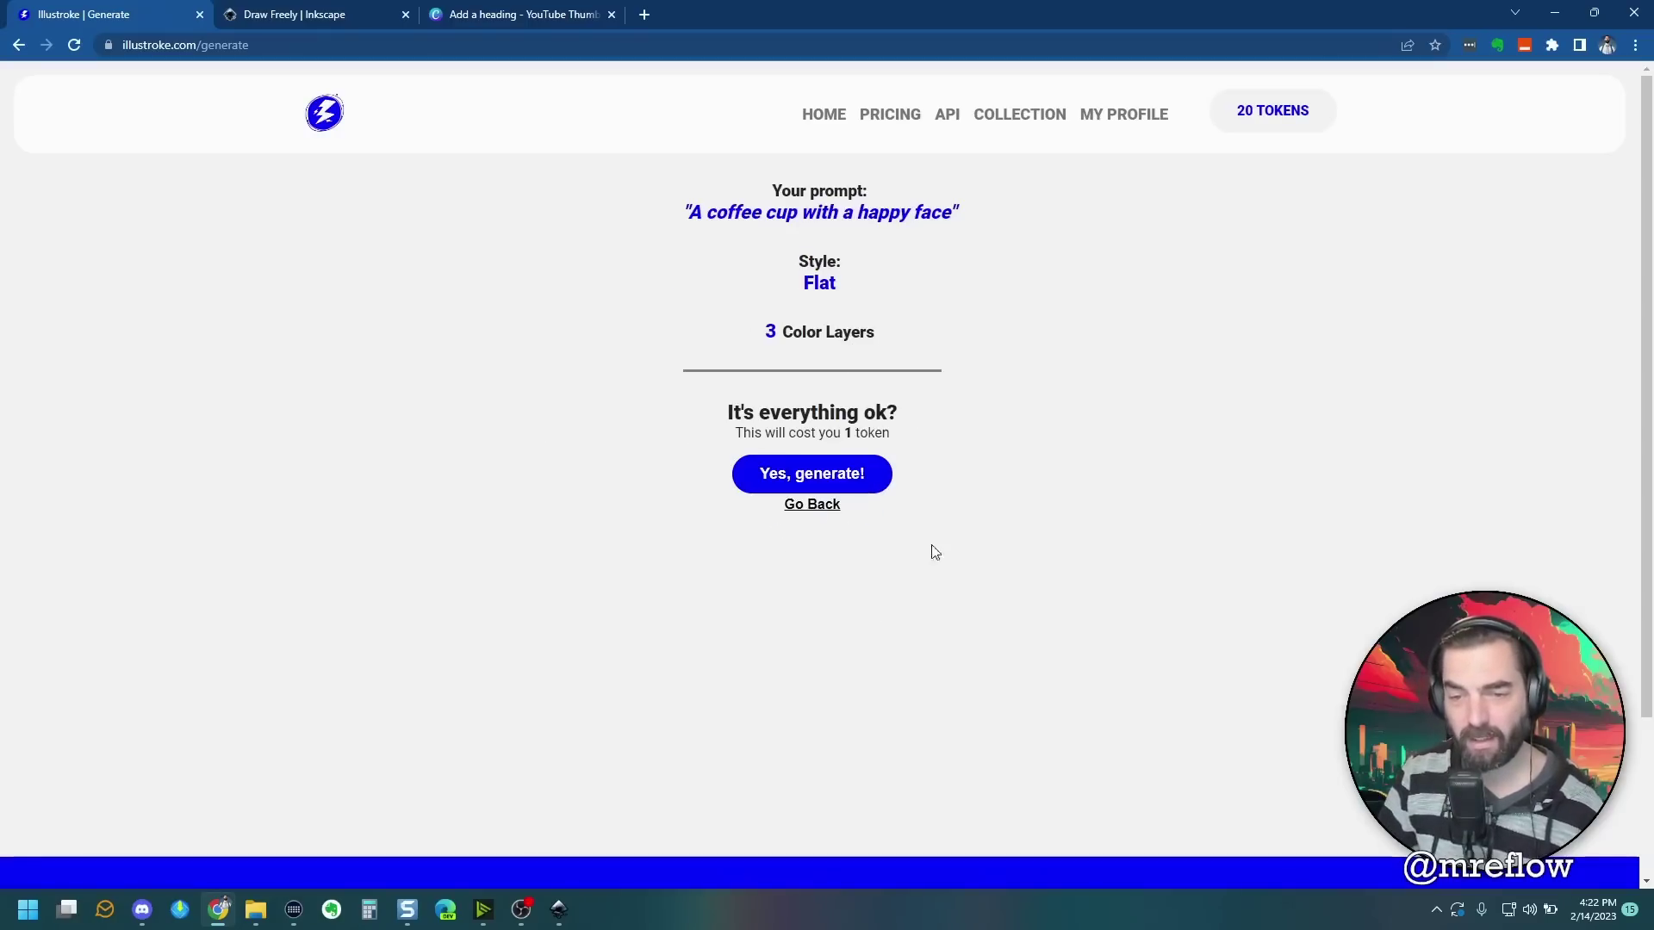
pyautogui.click(818, 476)
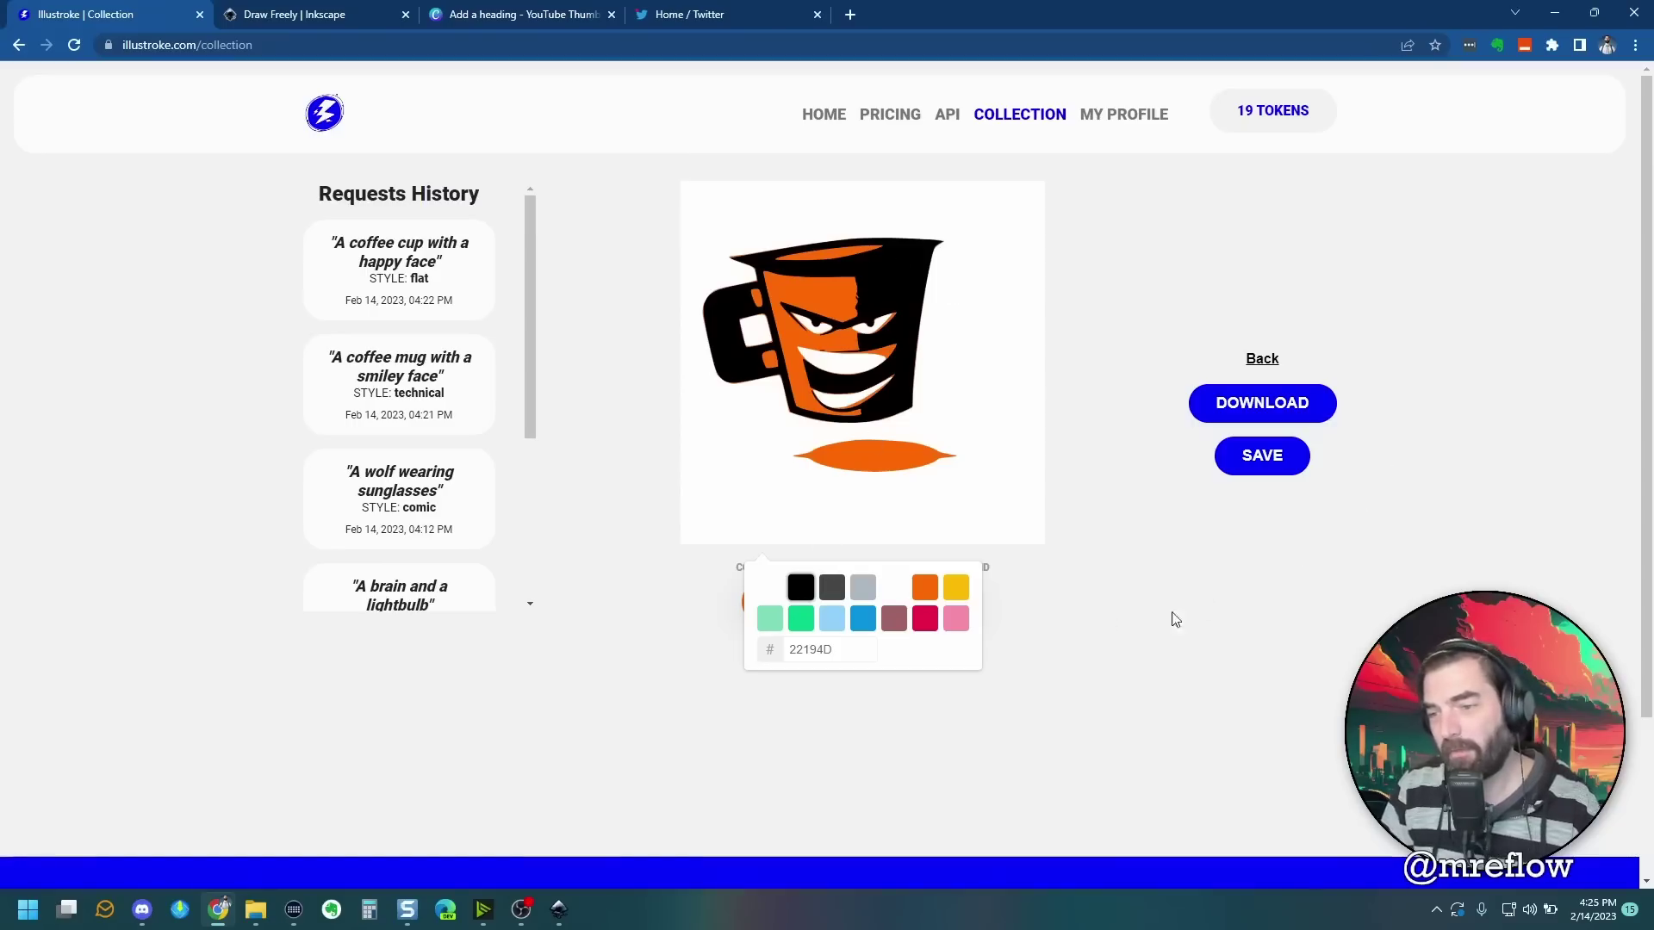
# Step: Generate 'A coffee cup with a smiley face' in Flat style with 2 colour layers
pyautogui.click(823, 113)
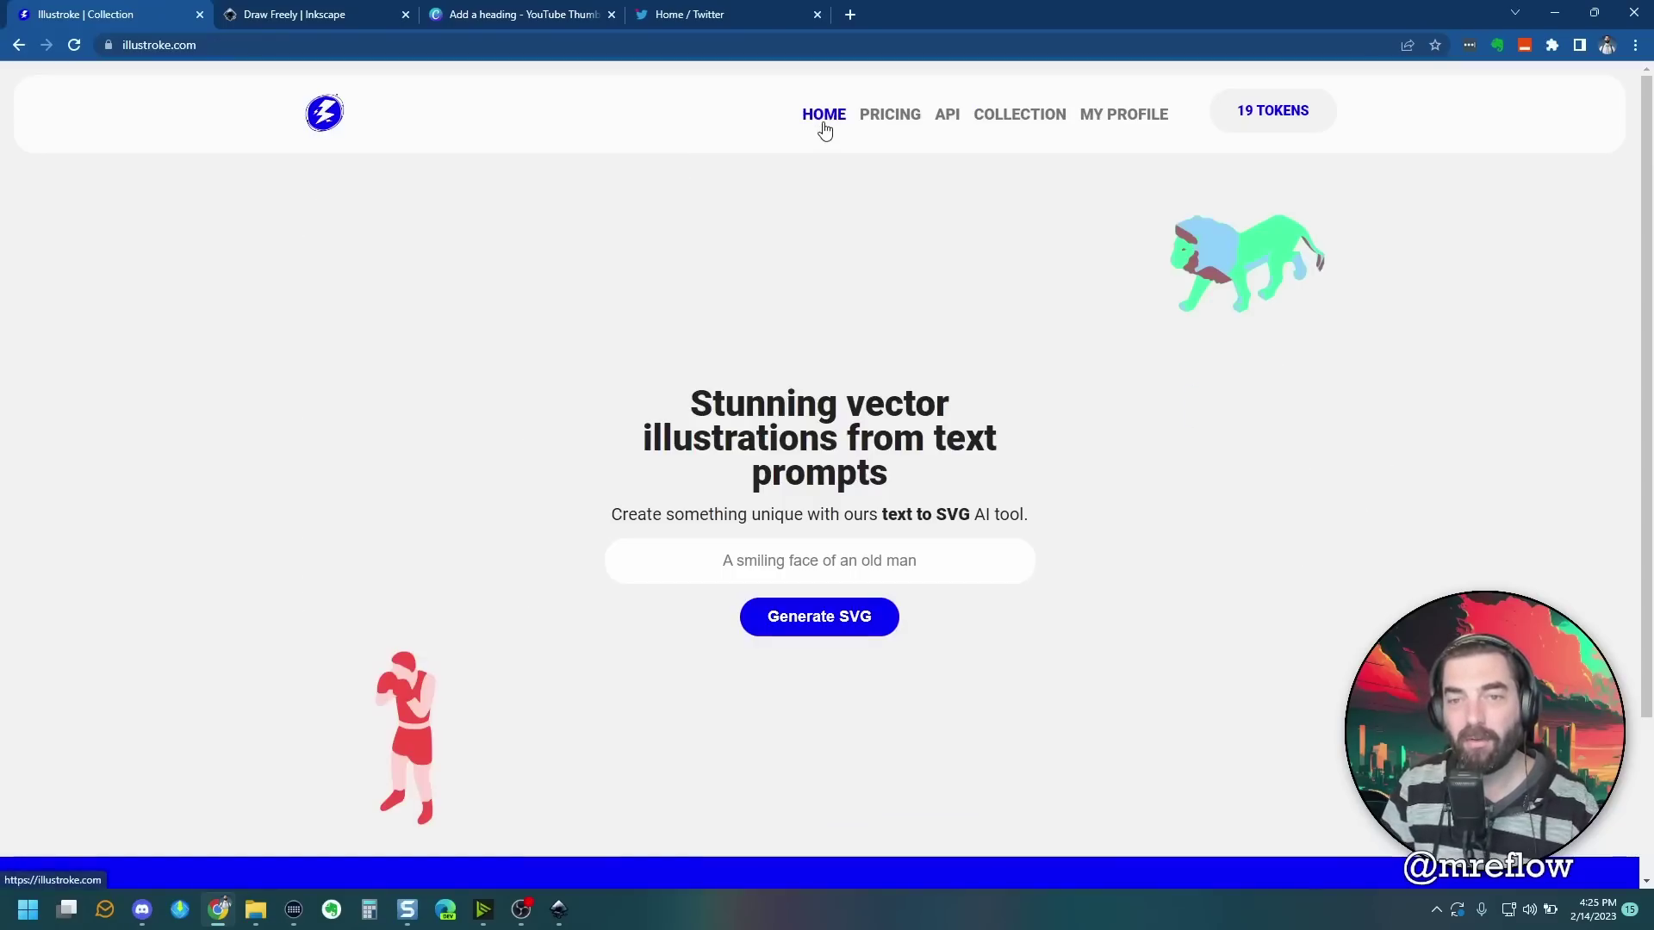
pyautogui.click(840, 555)
pyautogui.write('A coffee')
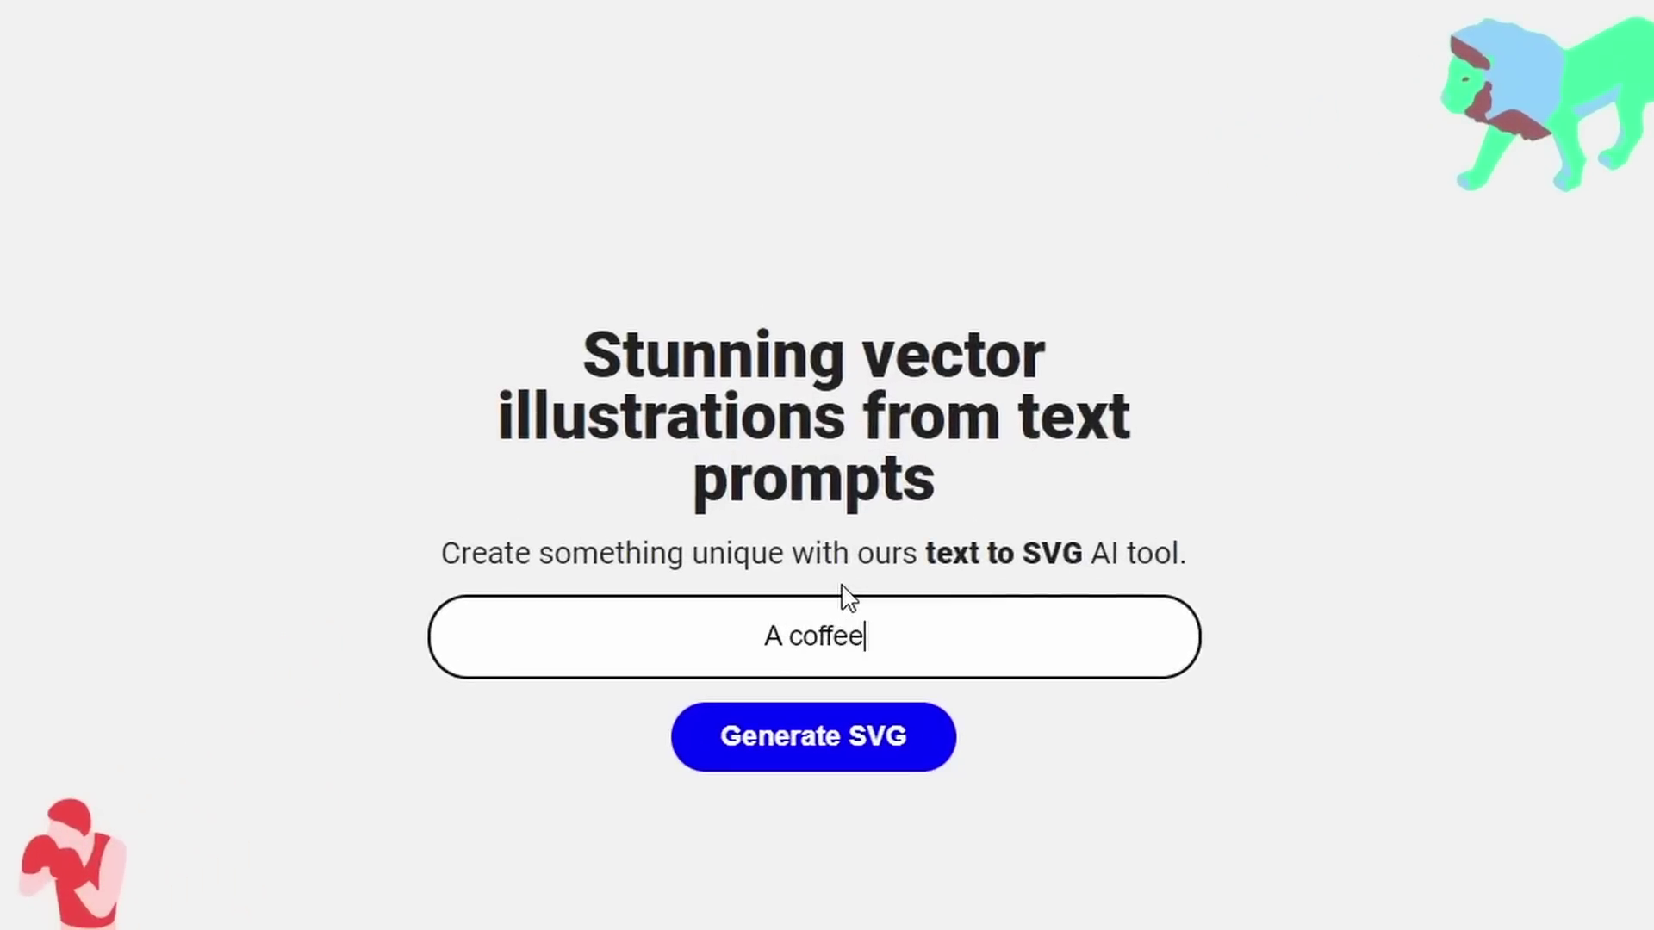
pyautogui.write(' cup with a smiley')
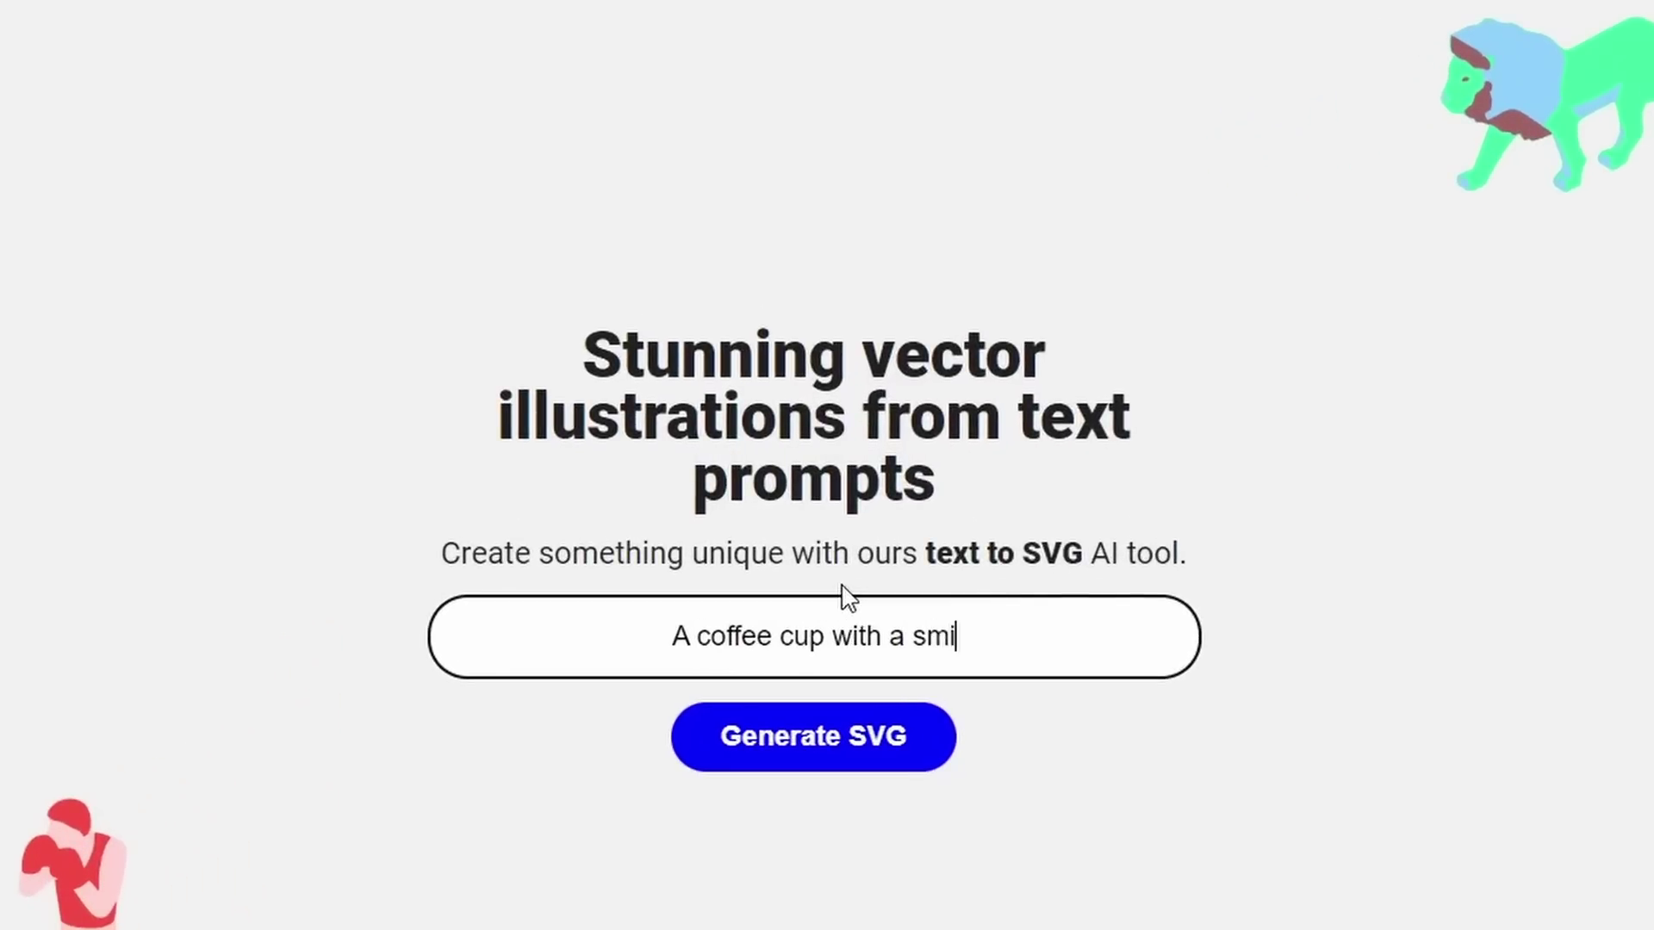
pyautogui.write('face')
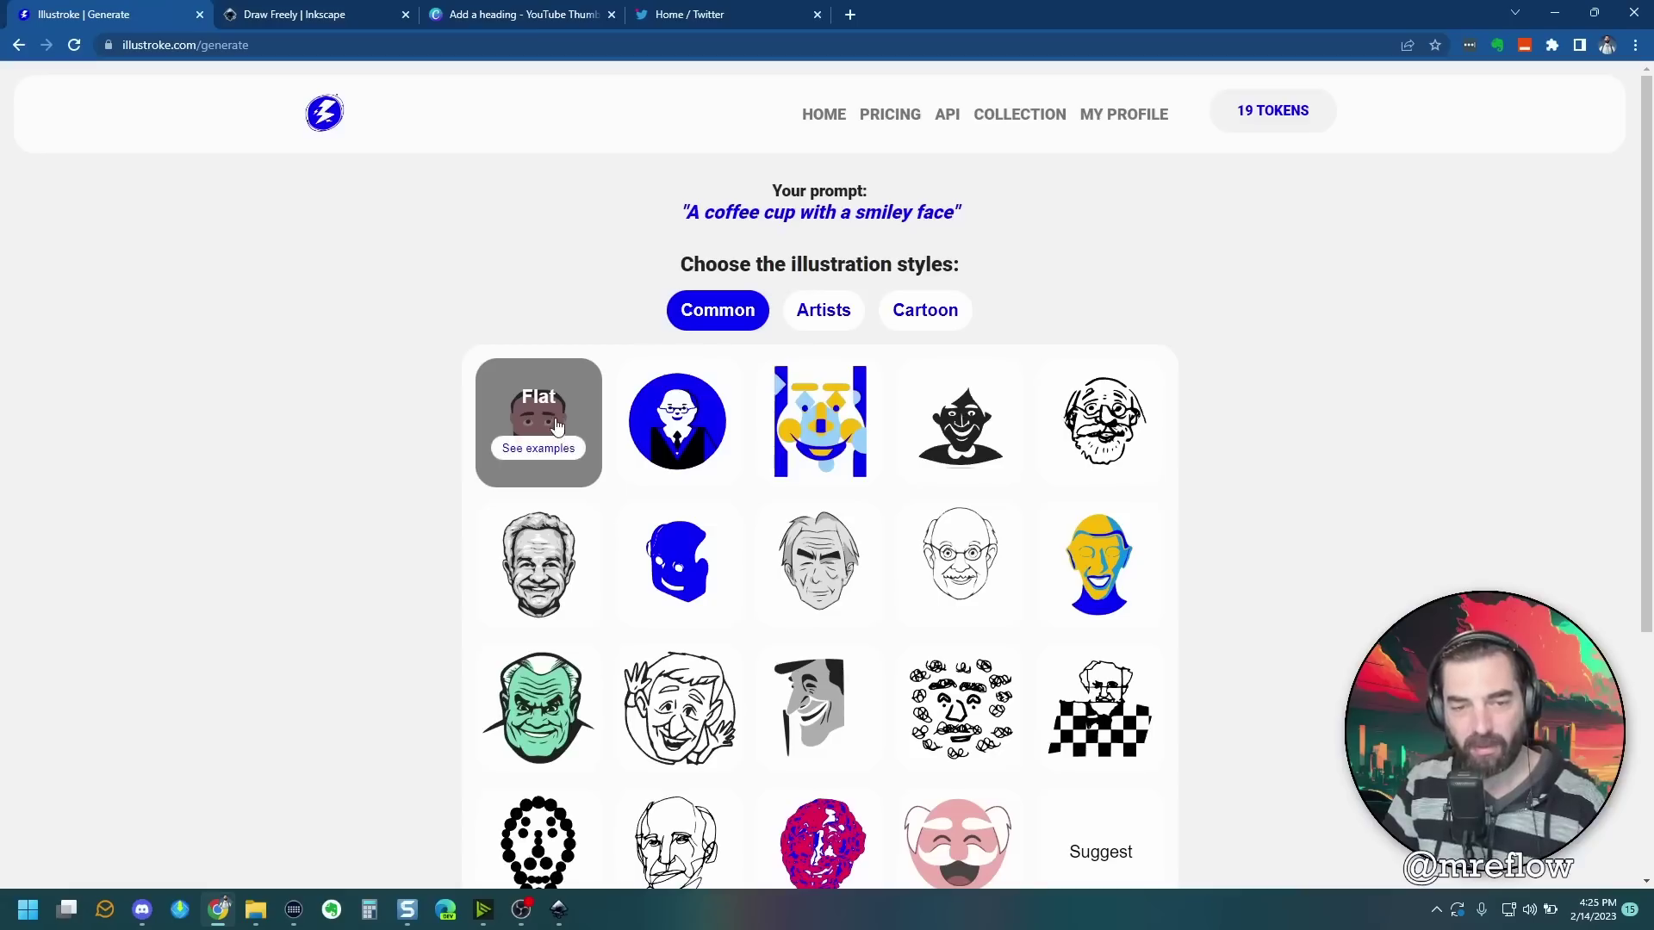
pyautogui.click(543, 409)
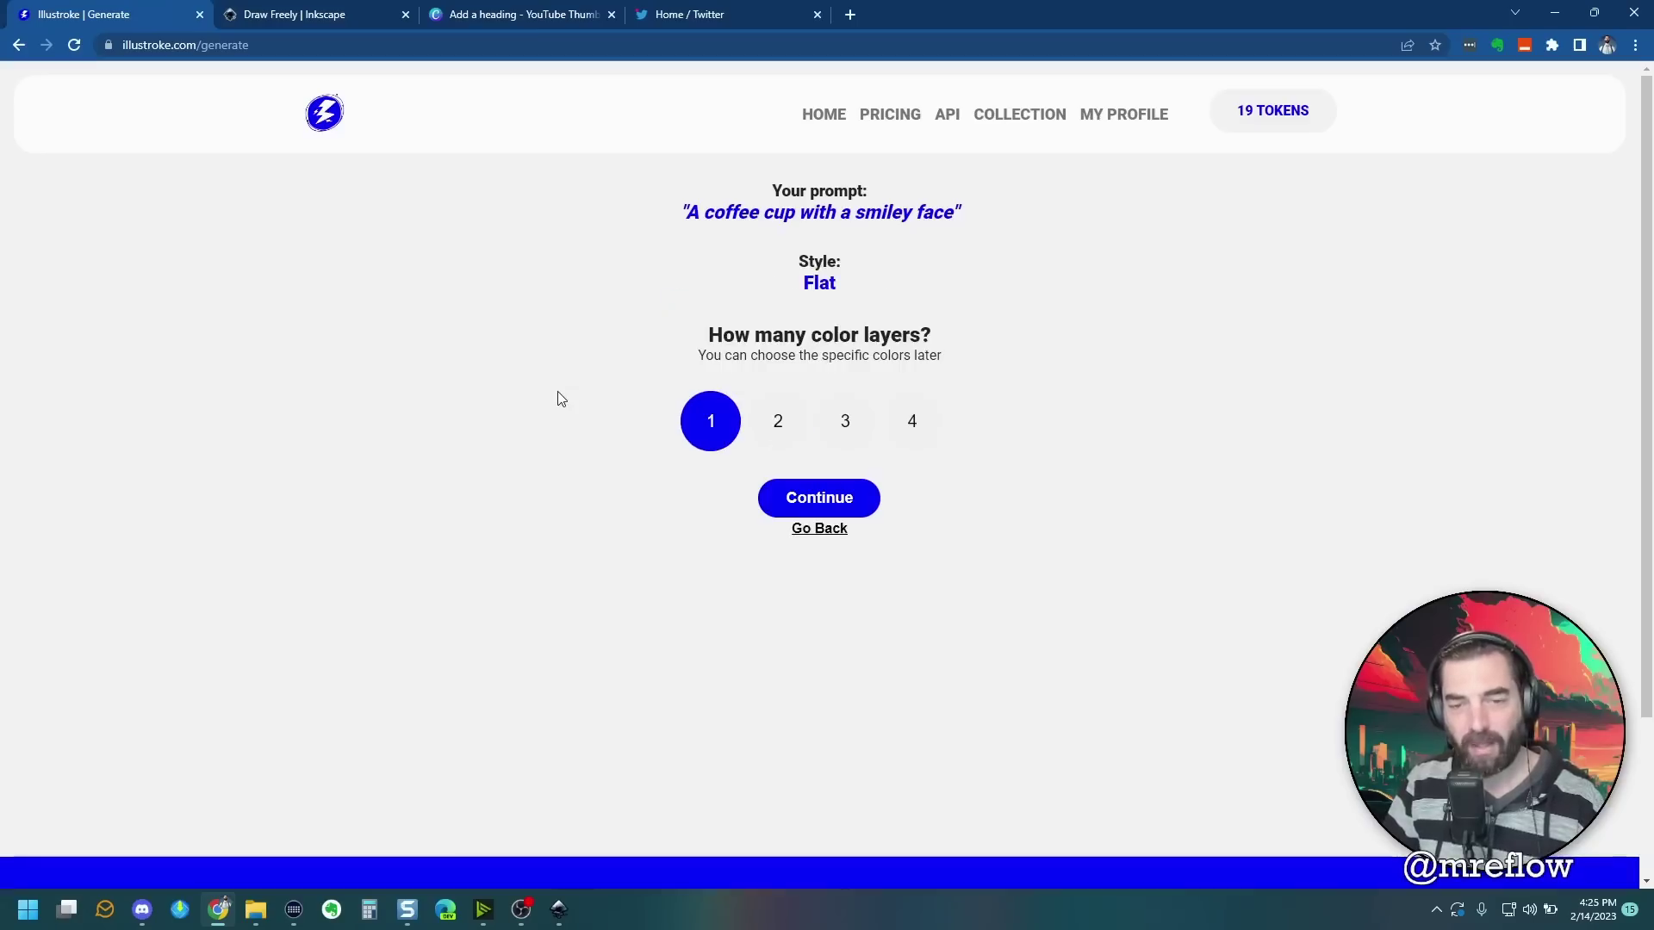
pyautogui.click(790, 427)
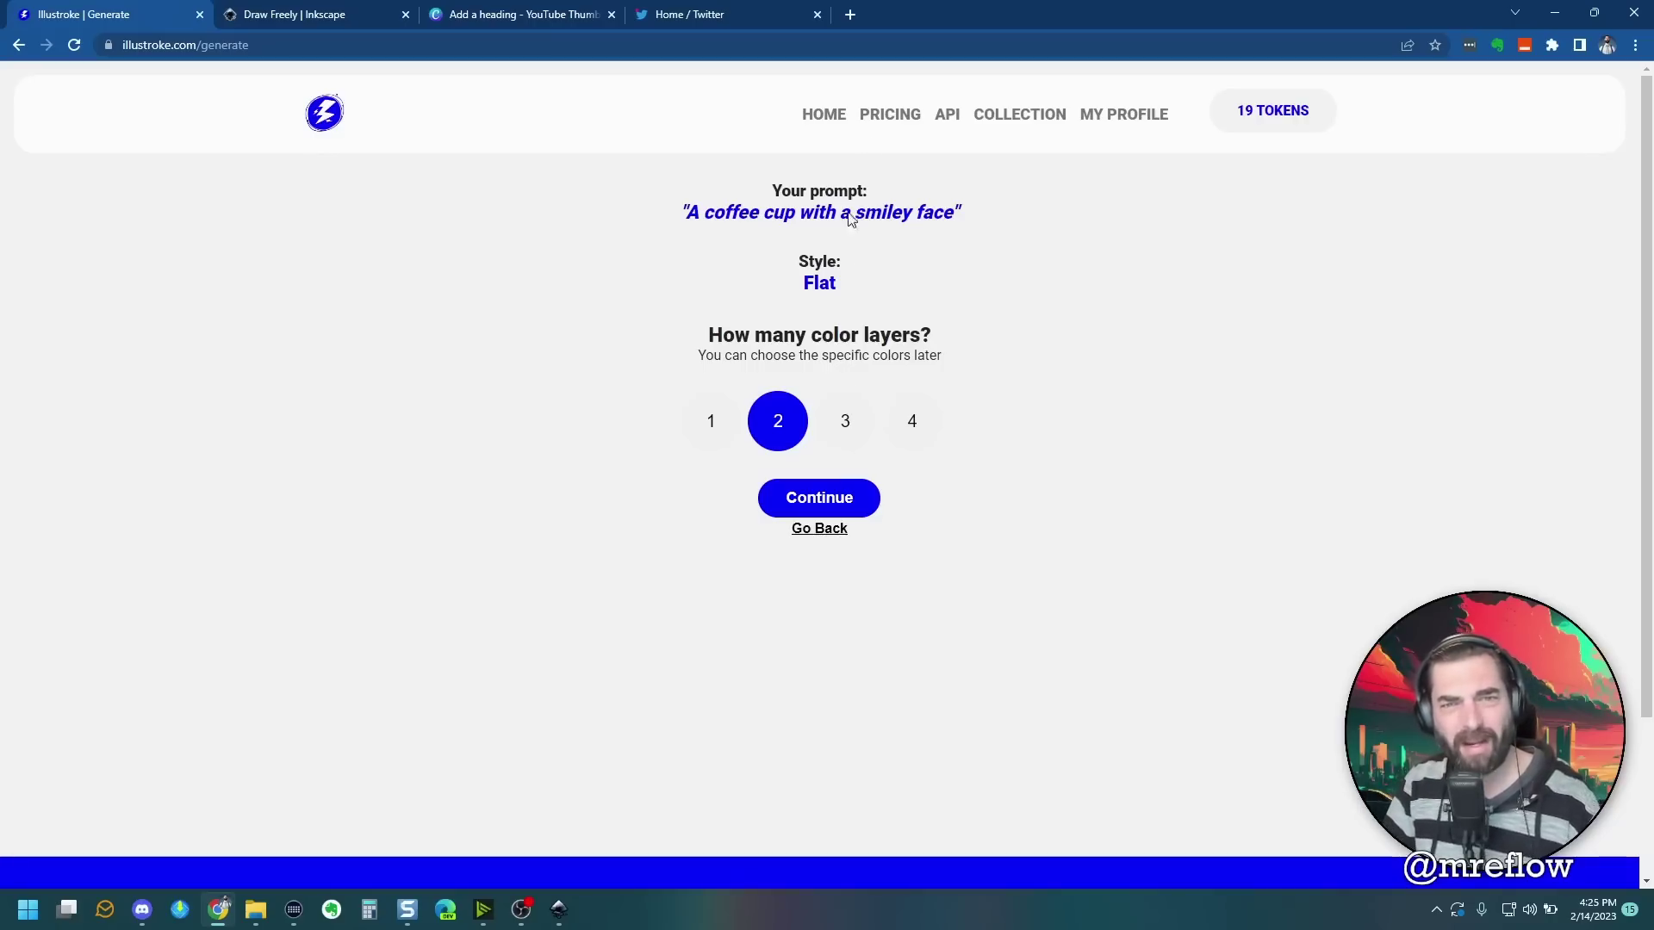
pyautogui.click(827, 500)
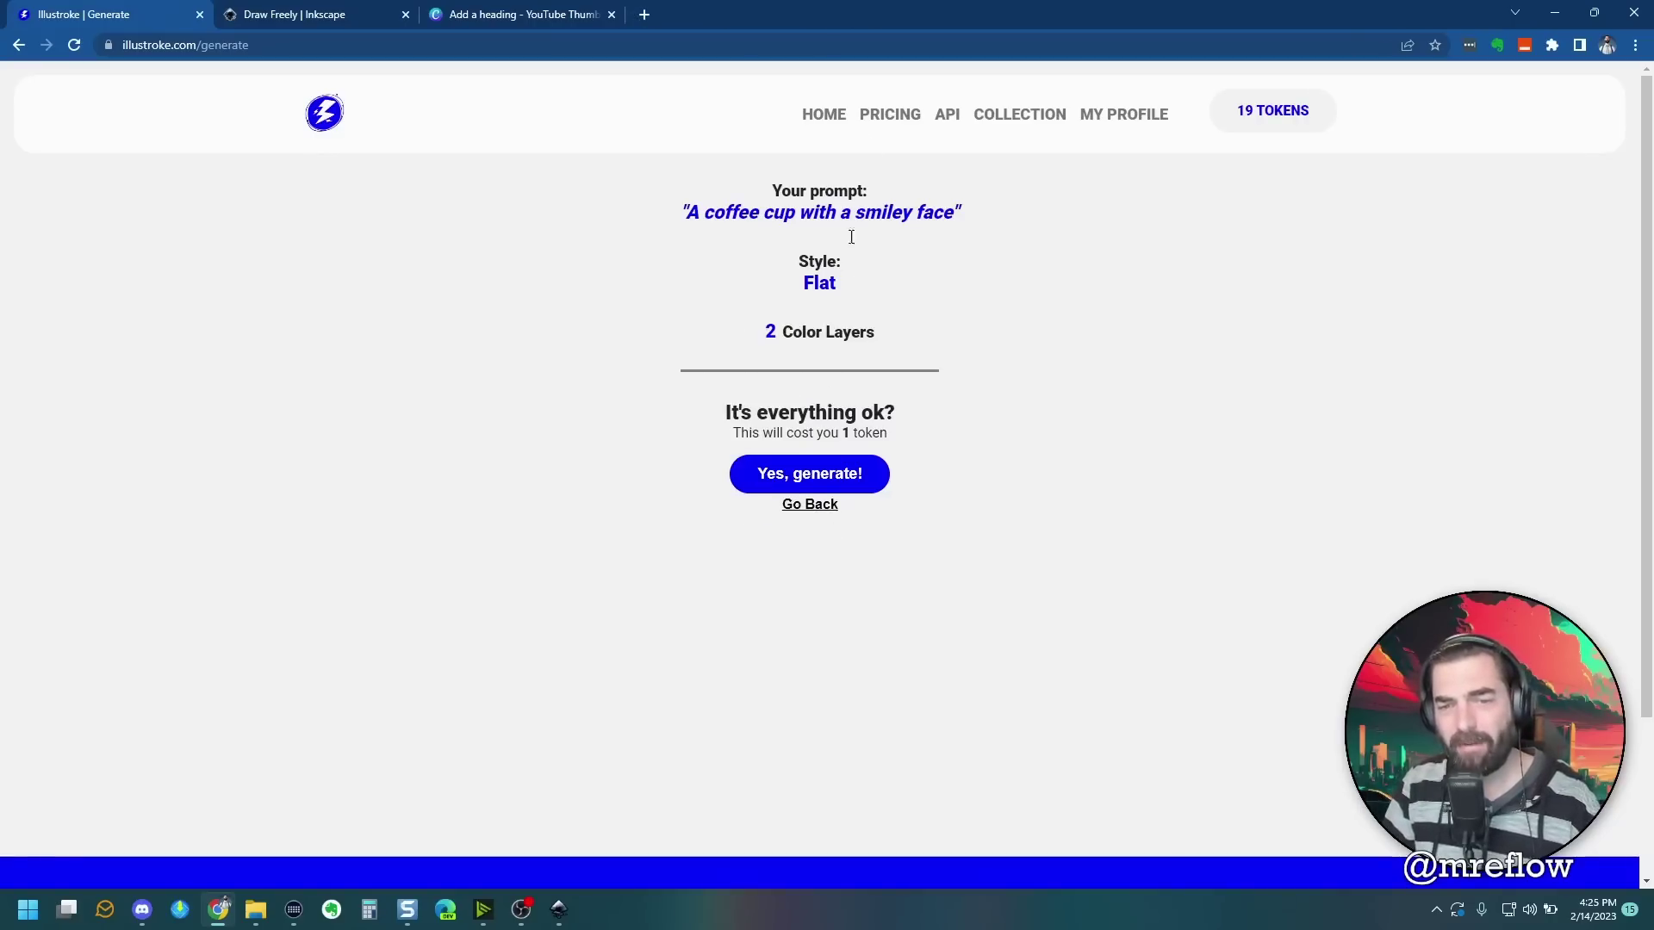
pyautogui.click(829, 479)
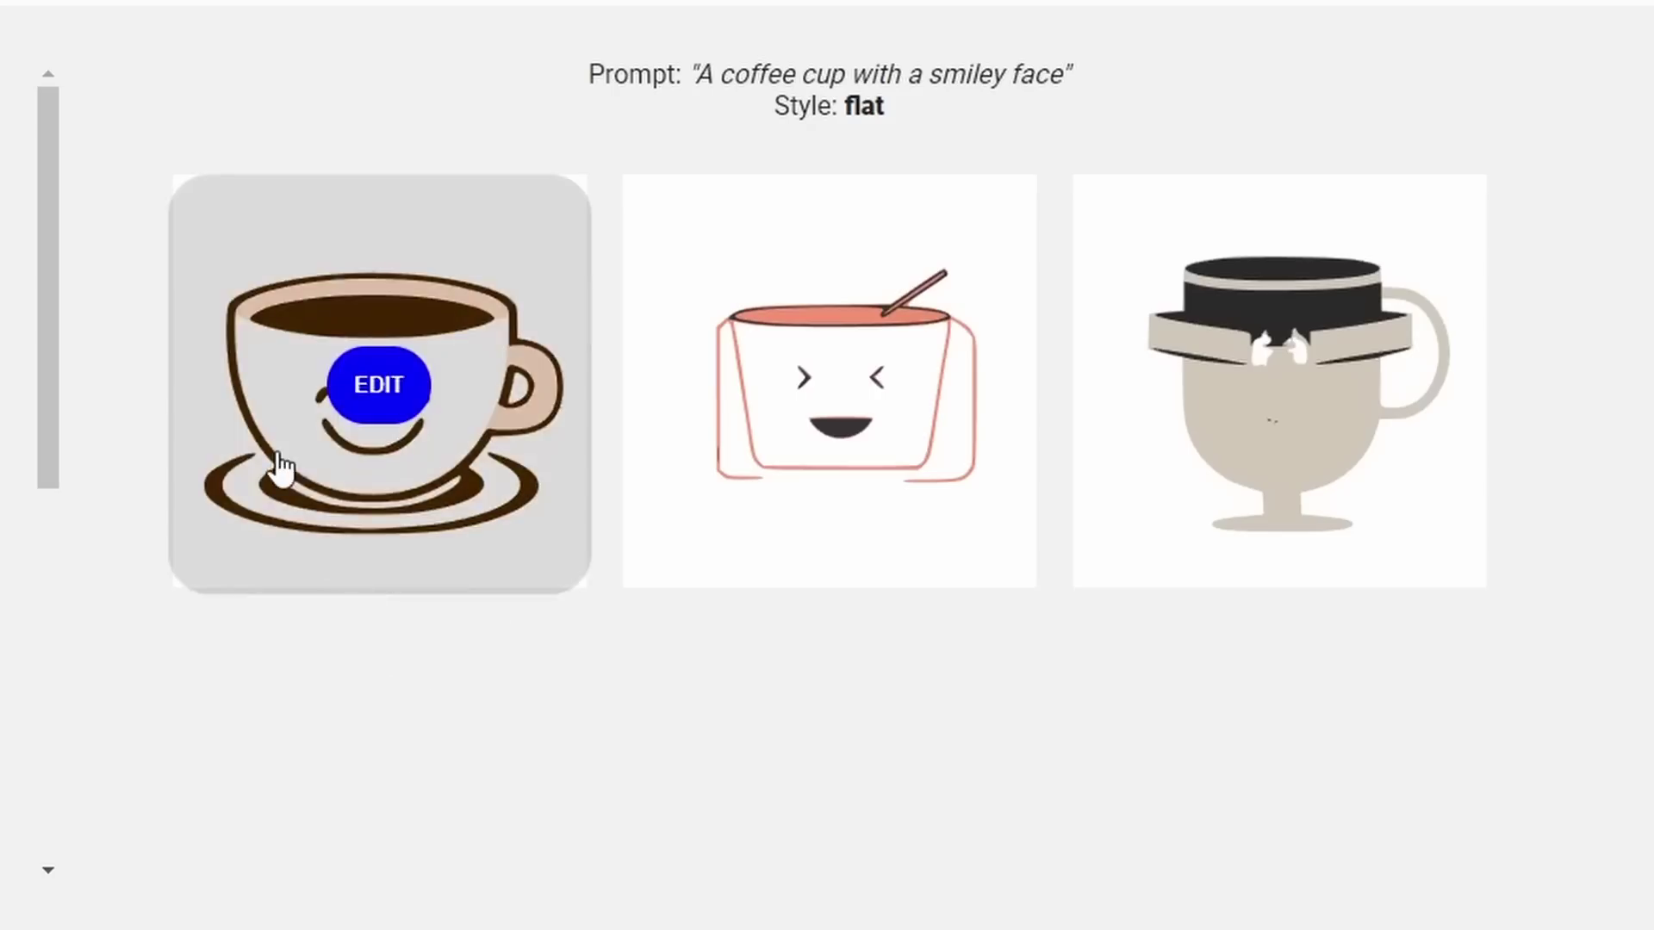
# Step: Recolour the first cup's light layer mauve and download it
pyautogui.click(285, 422)
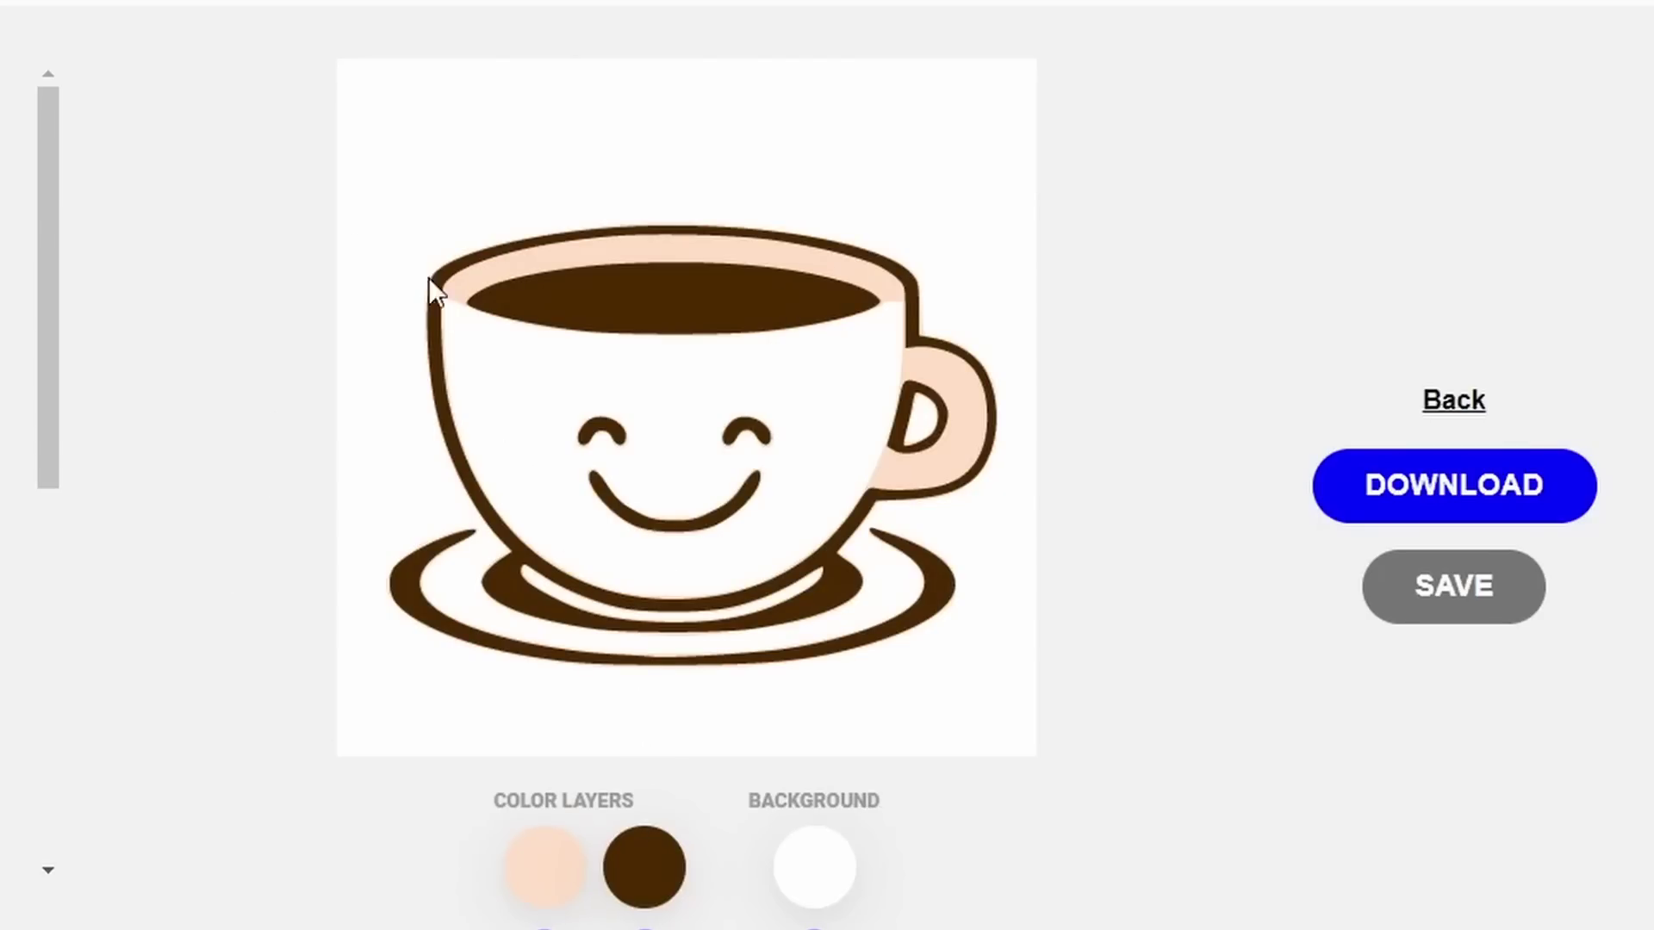
pyautogui.click(543, 886)
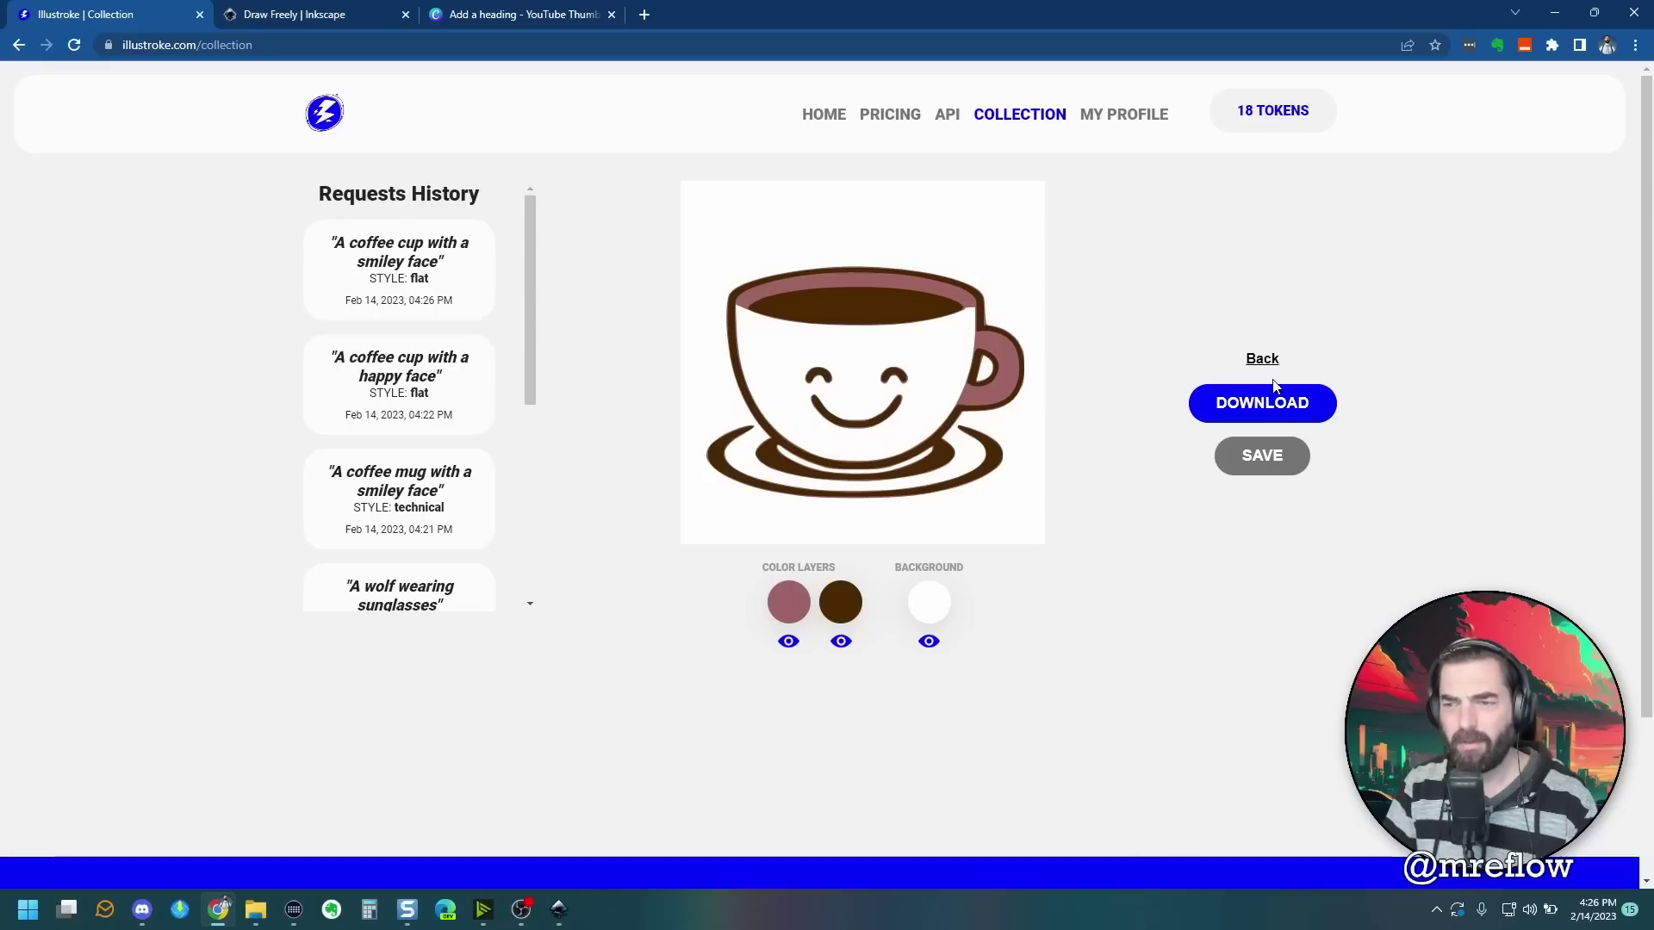
pyautogui.click(1262, 402)
pyautogui.click(824, 412)
pyautogui.moveTo(569, 915)
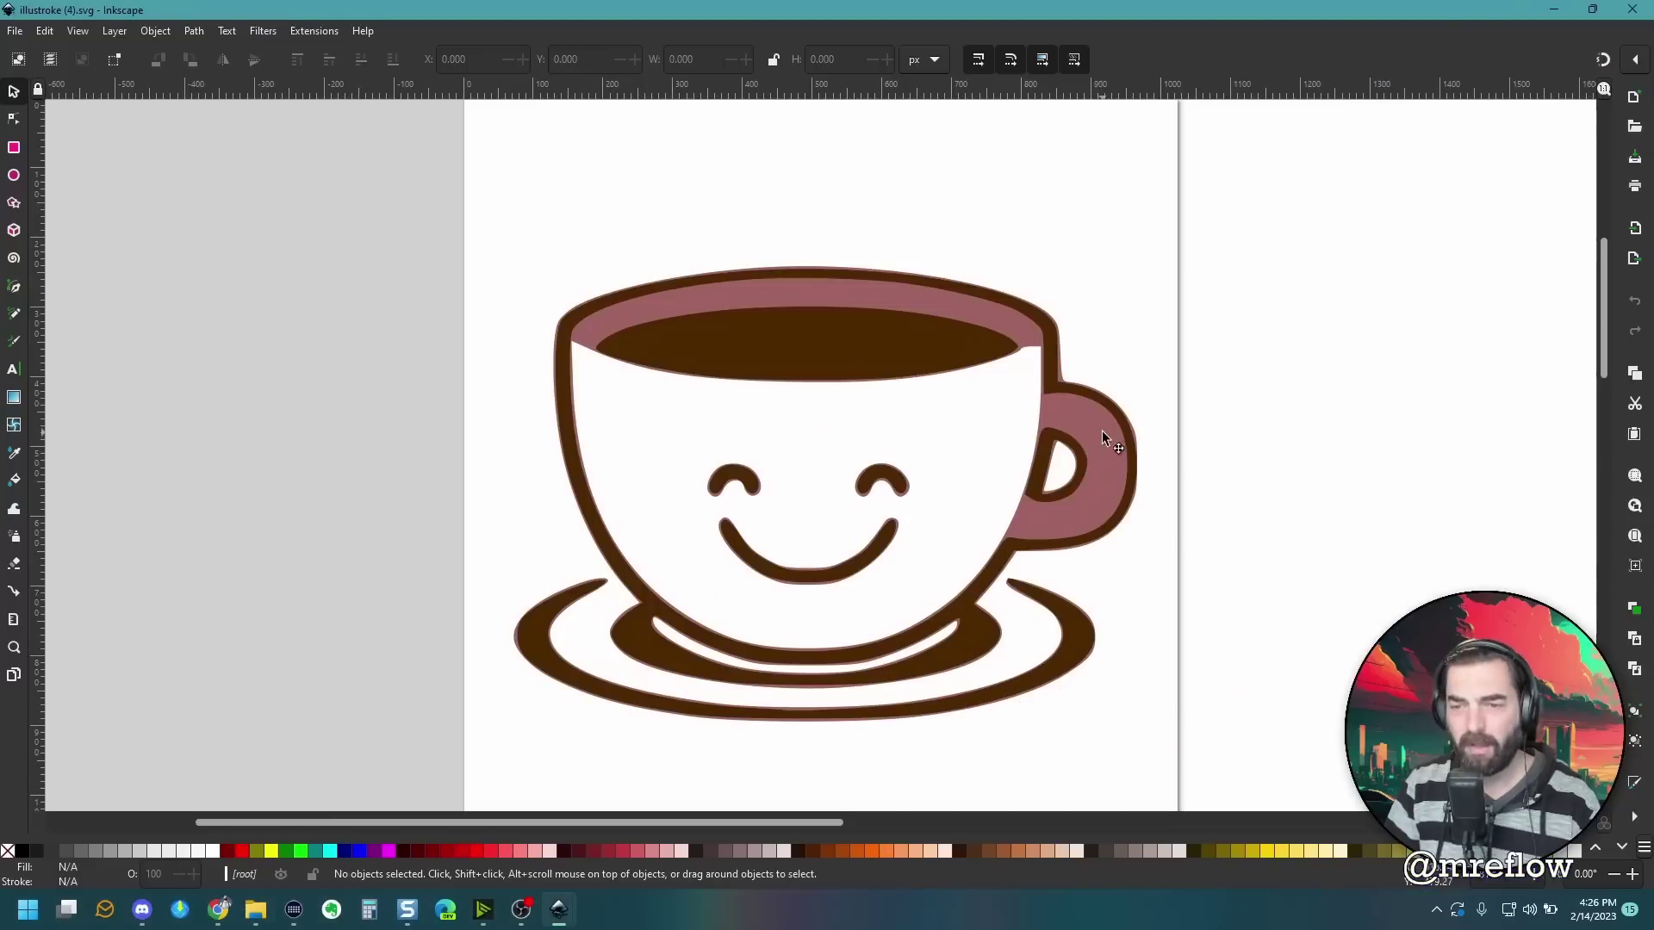
# Step: Open the cup SVG in Inkscape and give its outline a darker brown, undoing a stray move
pyautogui.click(1049, 428)
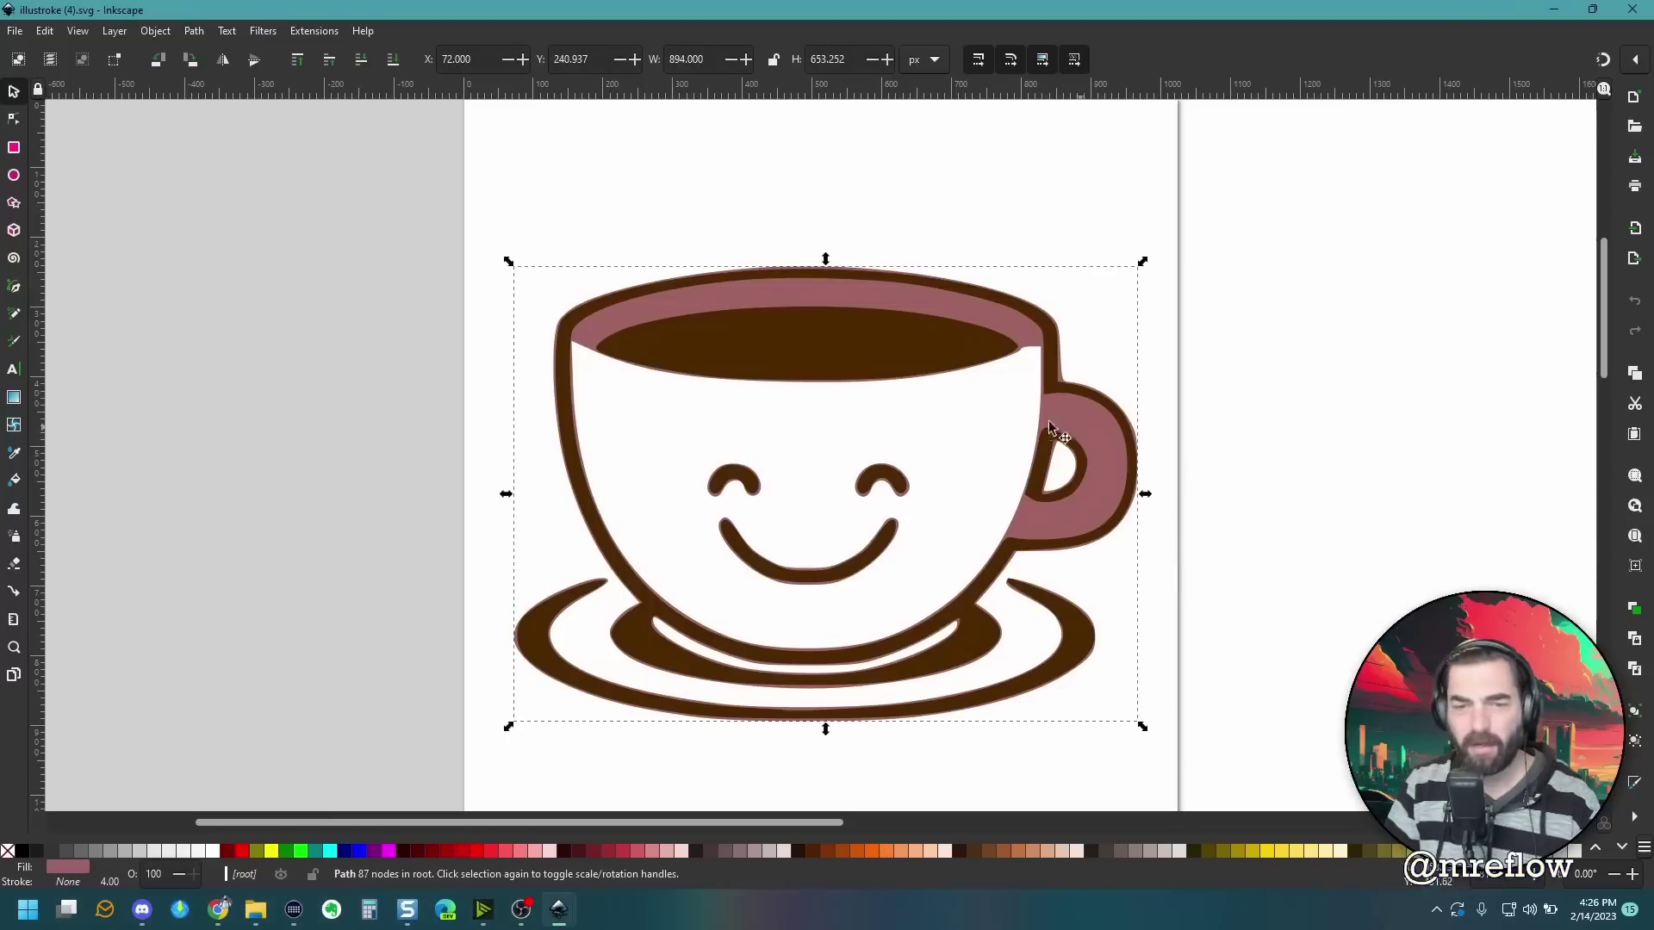
pyautogui.click(545, 359)
pyautogui.click(810, 853)
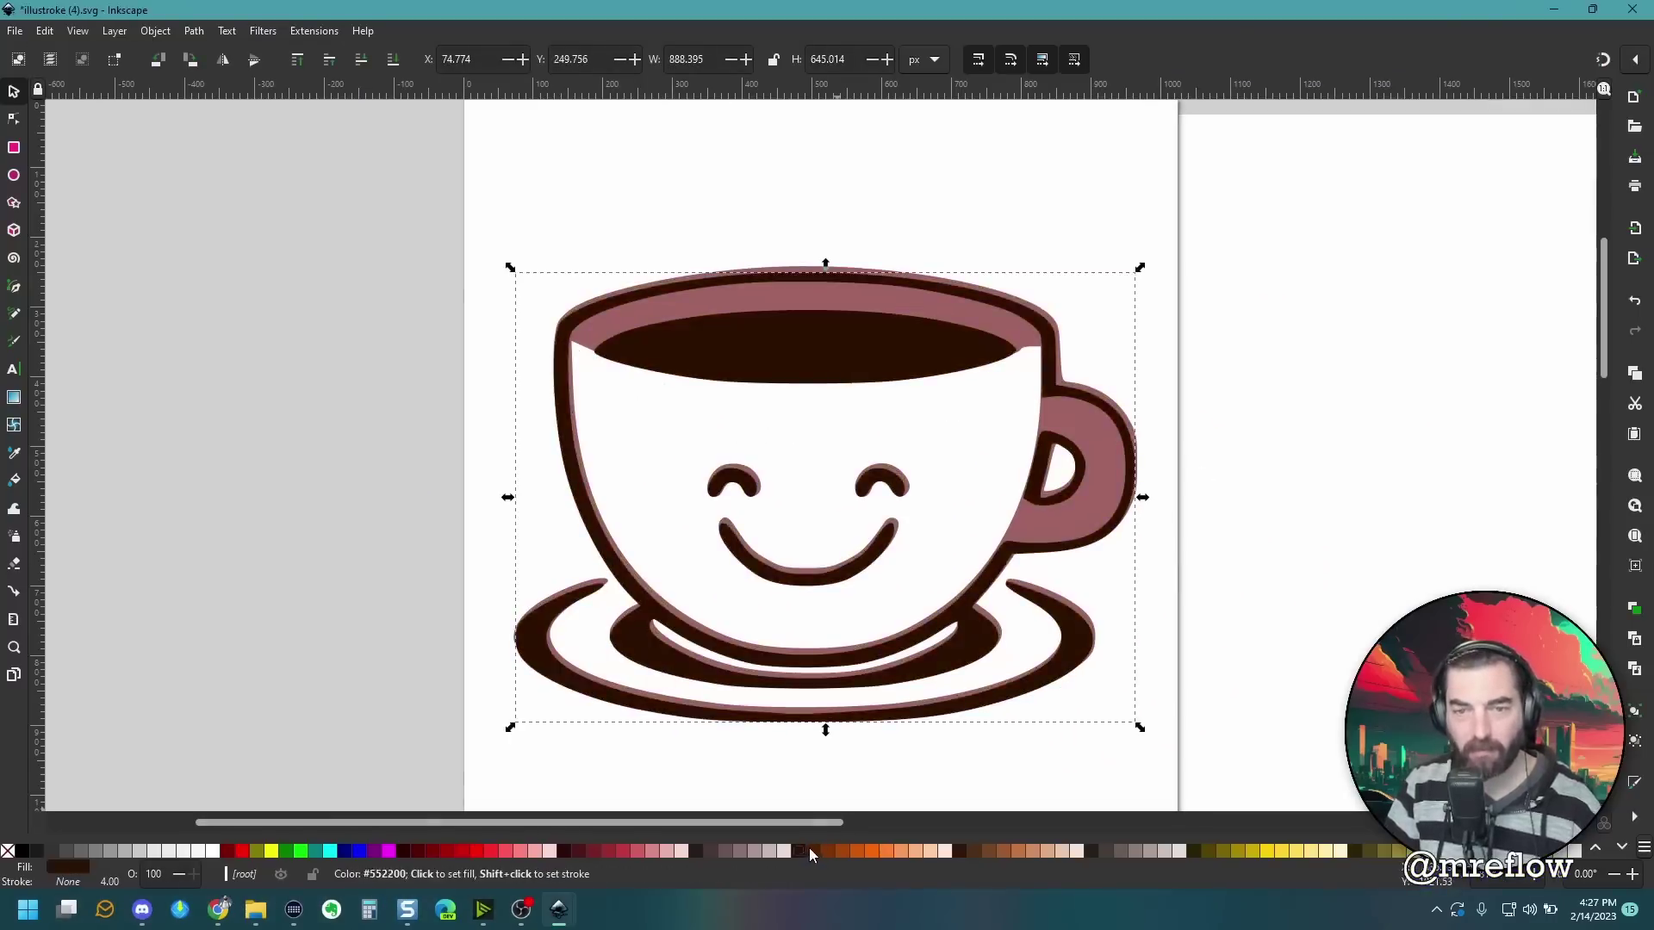
pyautogui.moveTo(867, 627); pyautogui.dragTo(928, 657)
pyautogui.click(561, 367)
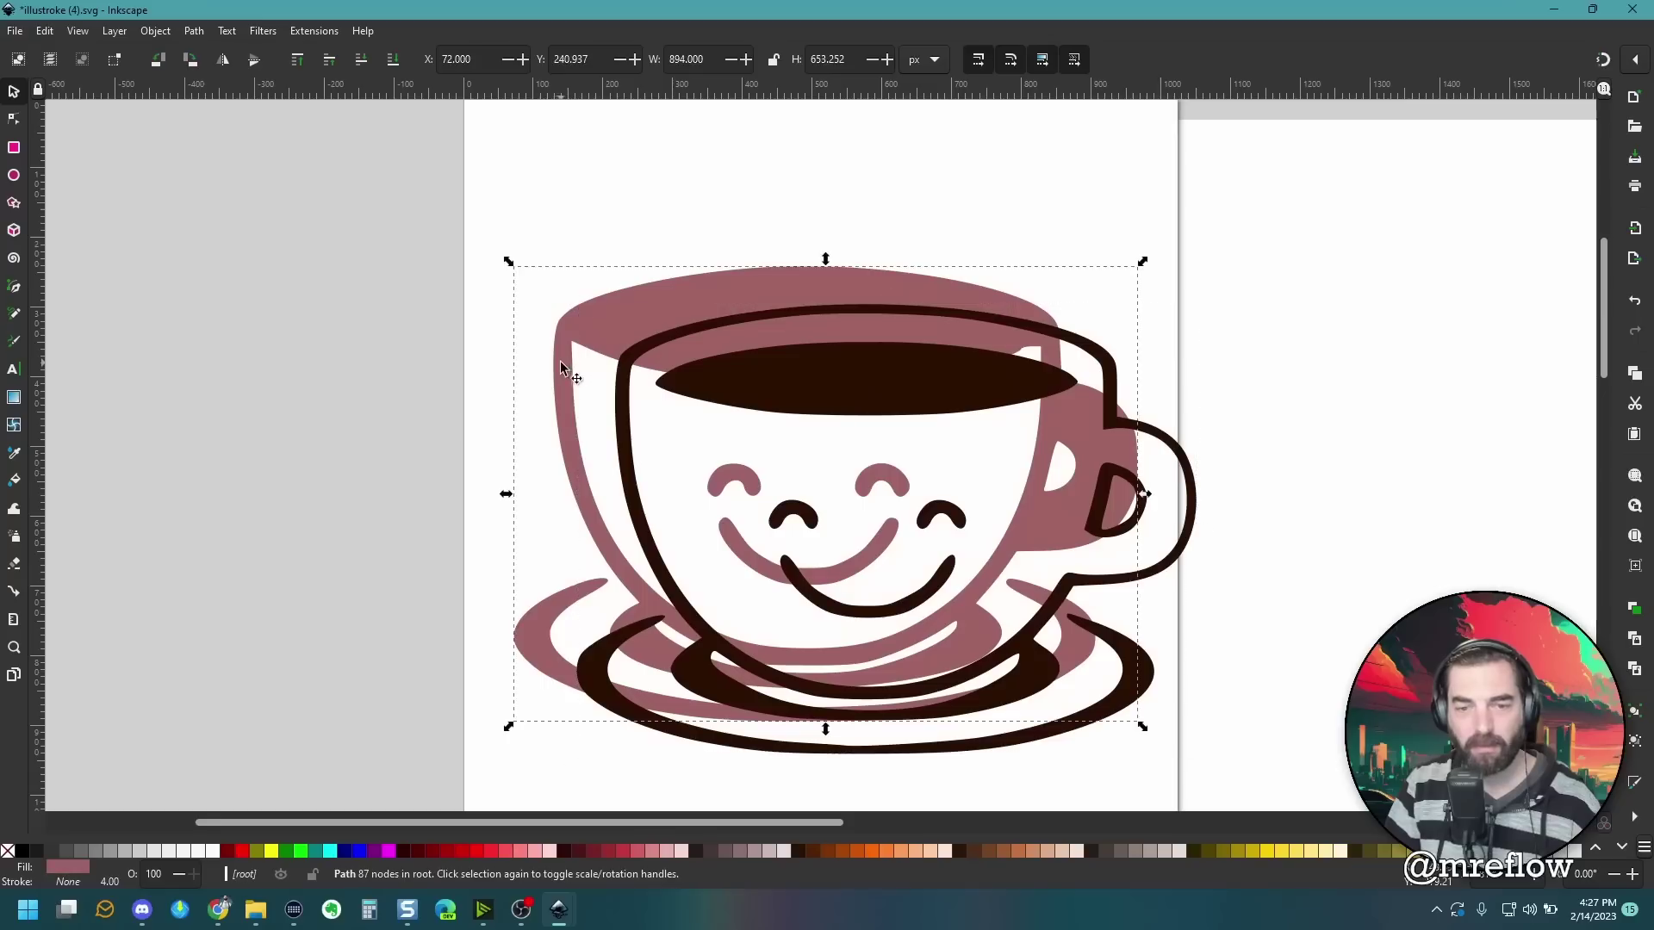
pyautogui.hotkey('ctrl', 'z')
pyautogui.click(209, 534)
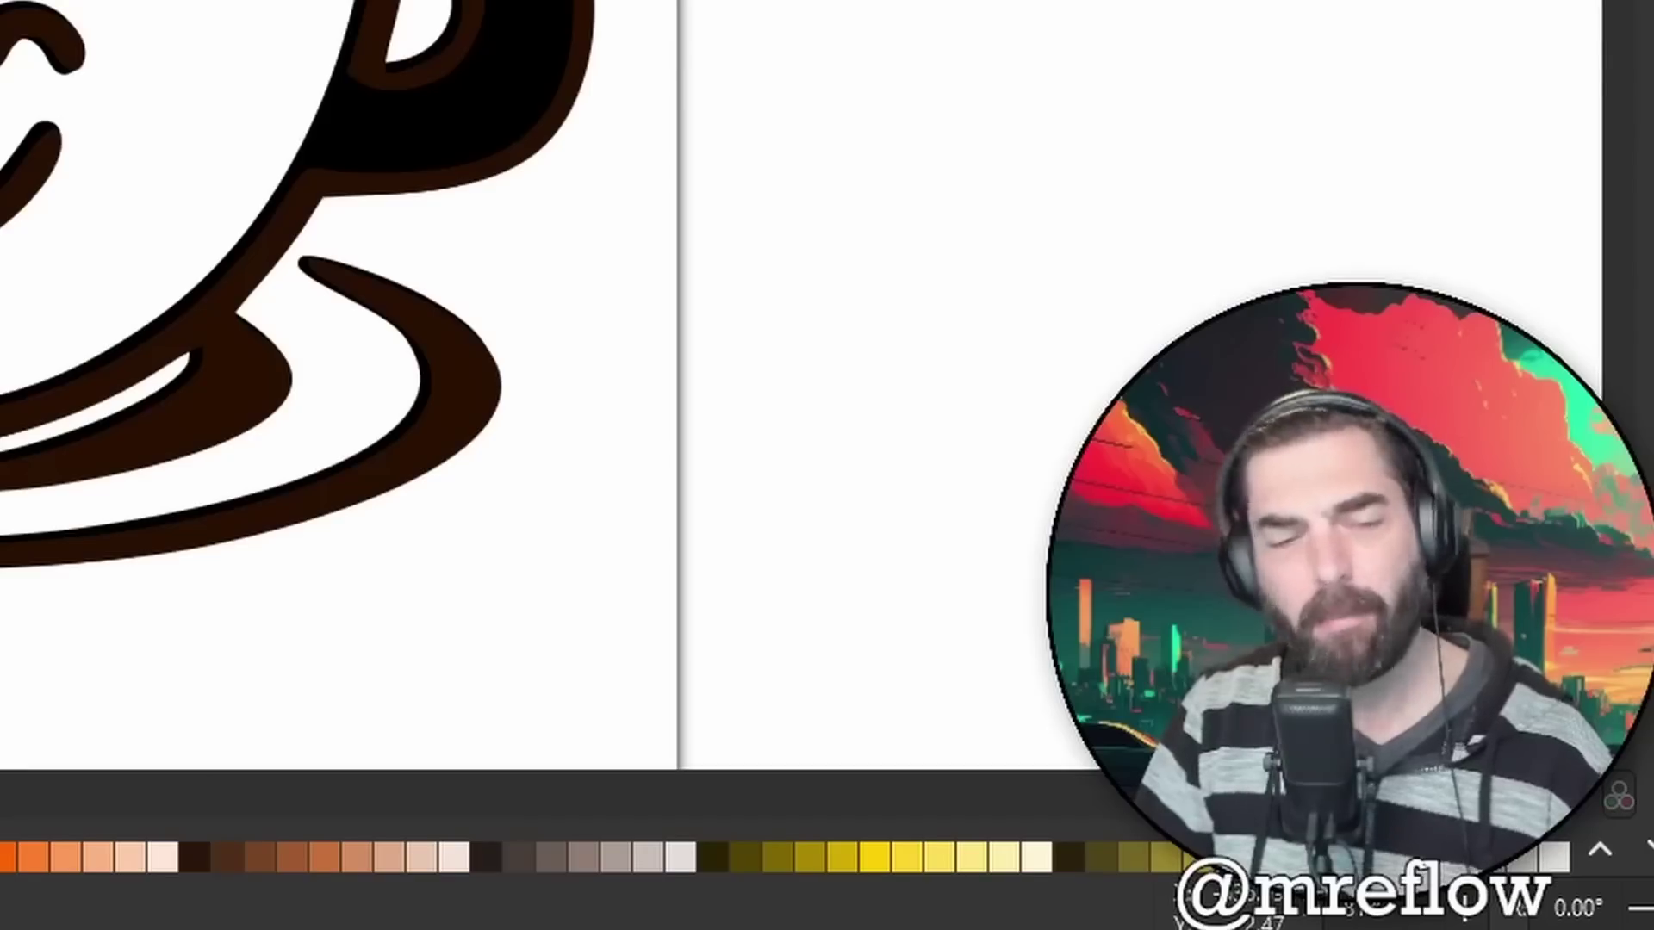
pyautogui.click(15, 30)
# Step: Place the exported cup image on the Canva page and add a heading above it
pyautogui.click(90, 291)
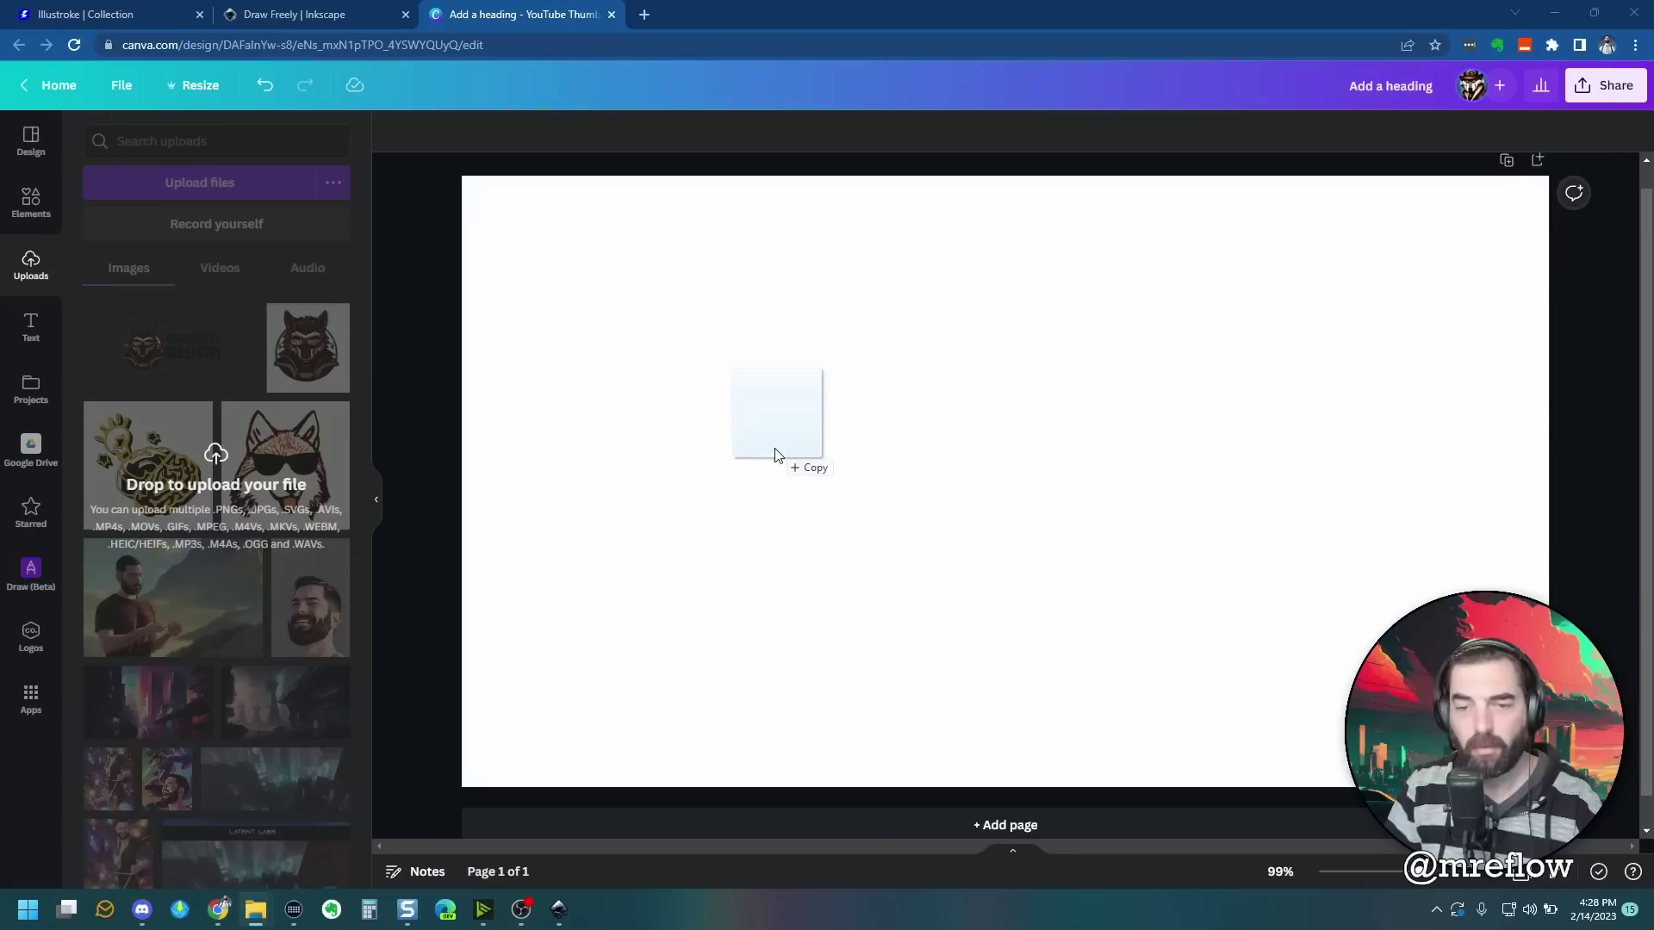
pyautogui.moveTo(773, 448); pyautogui.dragTo(774, 480)
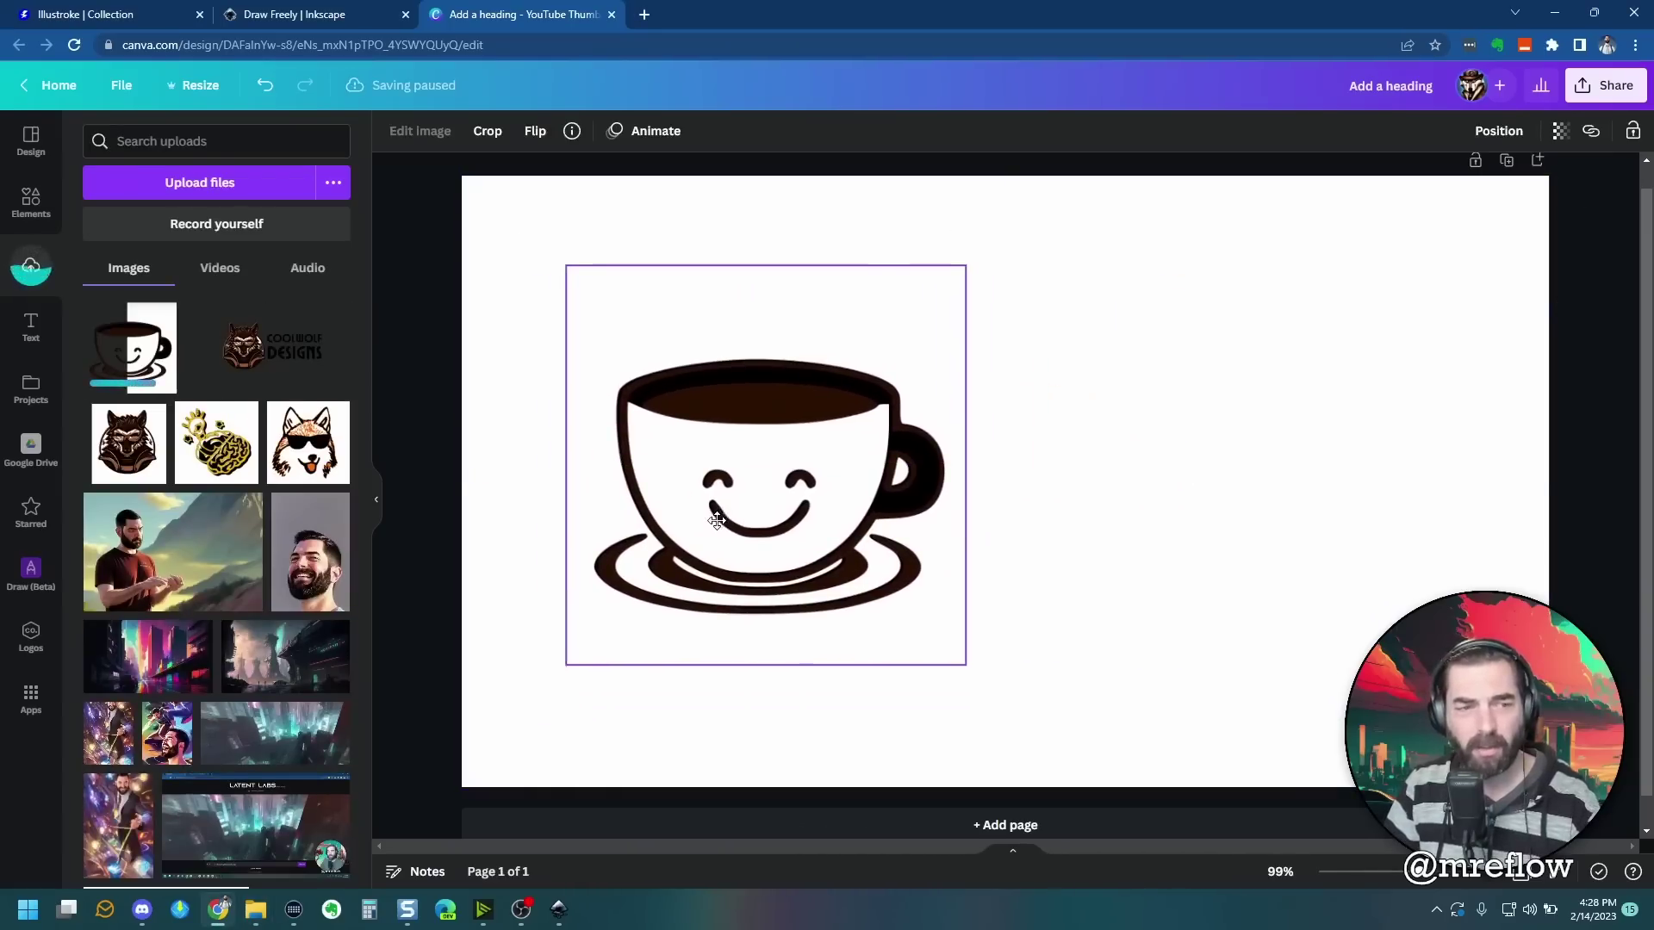
pyautogui.click(31, 327)
pyautogui.click(166, 289)
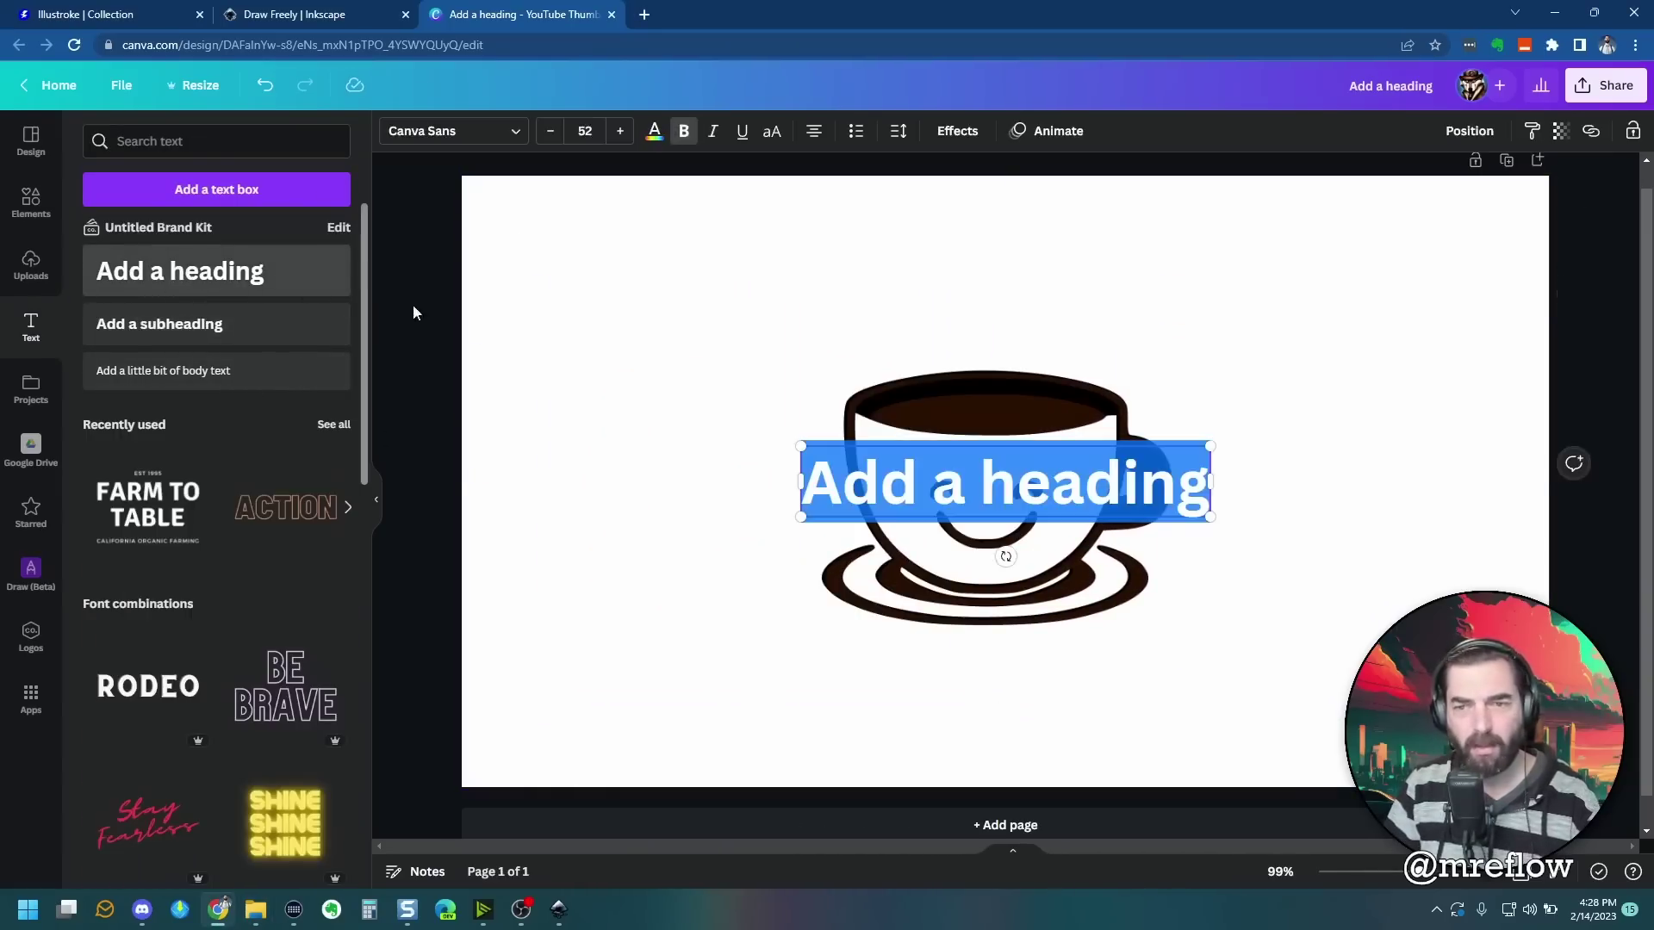
pyautogui.moveTo(927, 483); pyautogui.dragTo(999, 669)
# Step: Word the heading 'Happy Cup' and a duplicate below as 'Coffee'
pyautogui.doubleClick(952, 319)
pyautogui.write('Happy Cup')
pyautogui.press('Escape')
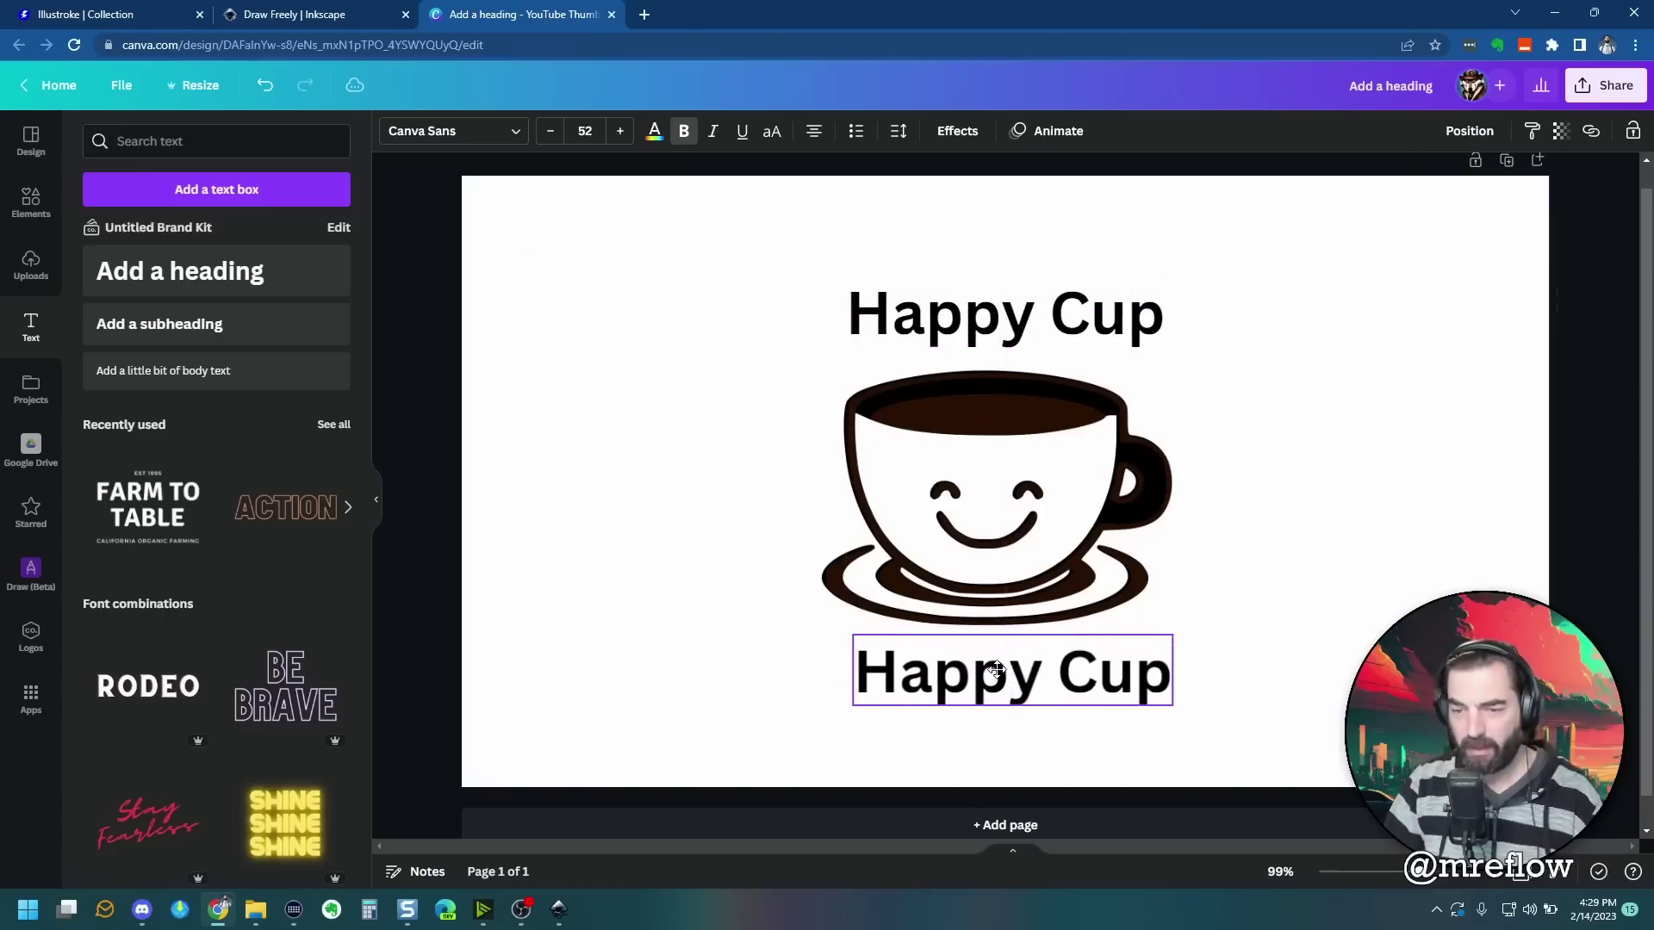
pyautogui.doubleClick(999, 669)
pyautogui.write('Cif')
pyautogui.press('BackSpace')
pyautogui.press('BackSpace')
pyautogui.write('o')
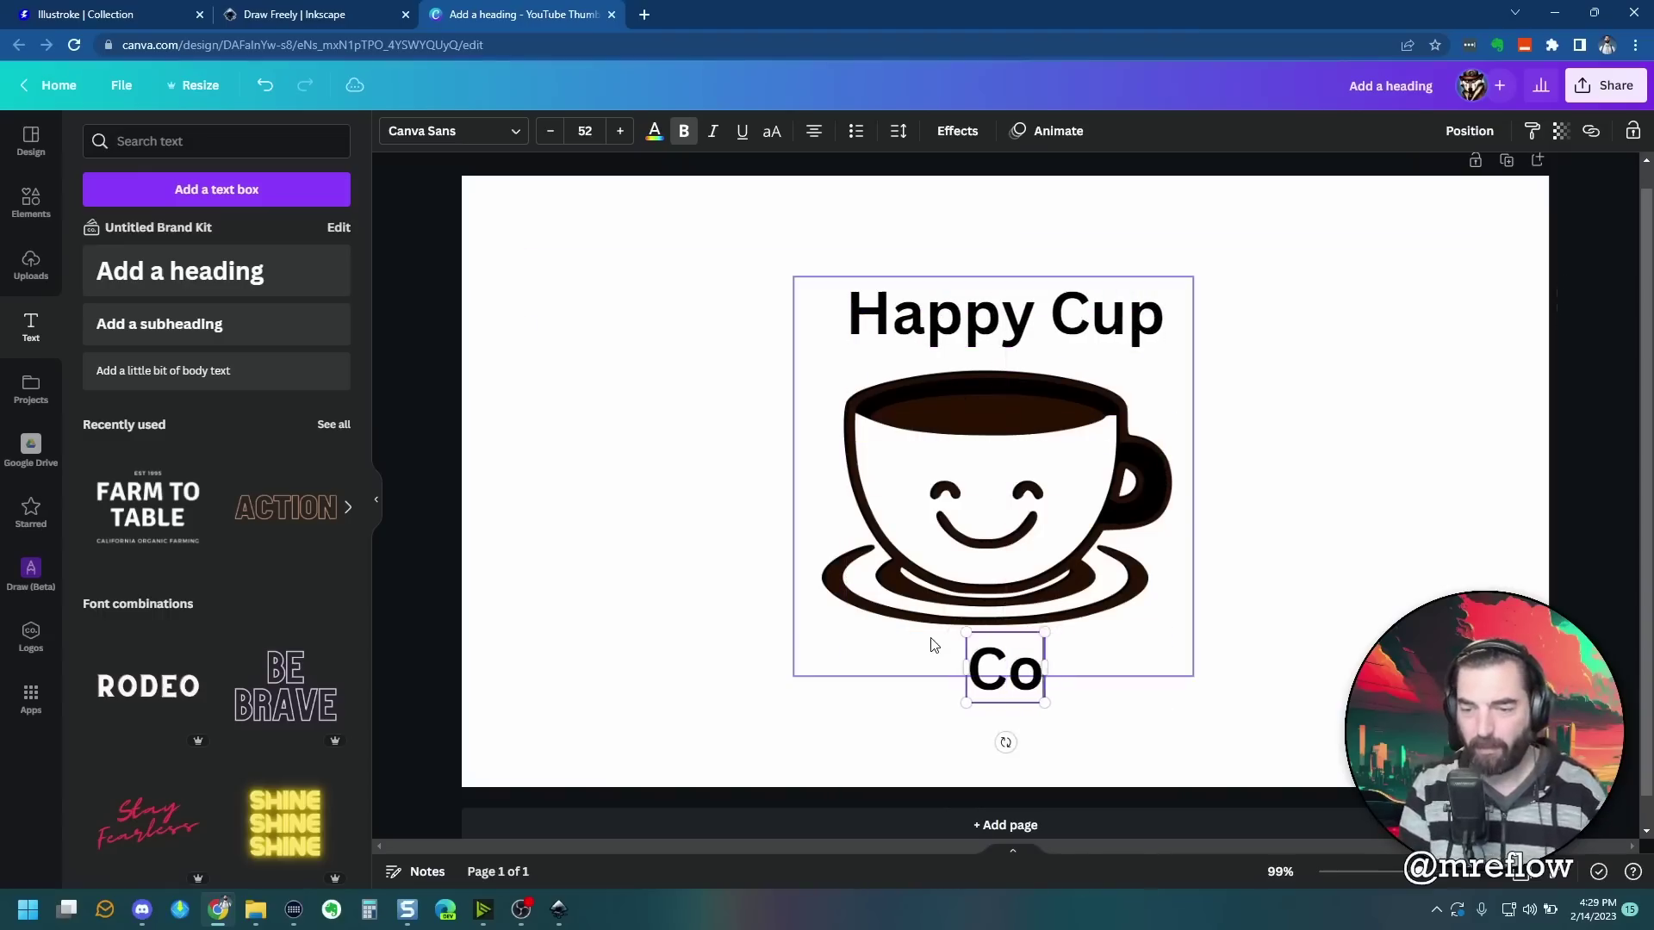
pyautogui.write('ffee')
# Step: Curve 'Happy Cup' into a gentle arc and centre 'Coffee' under the cup
pyautogui.click(980, 329)
pyautogui.click(957, 131)
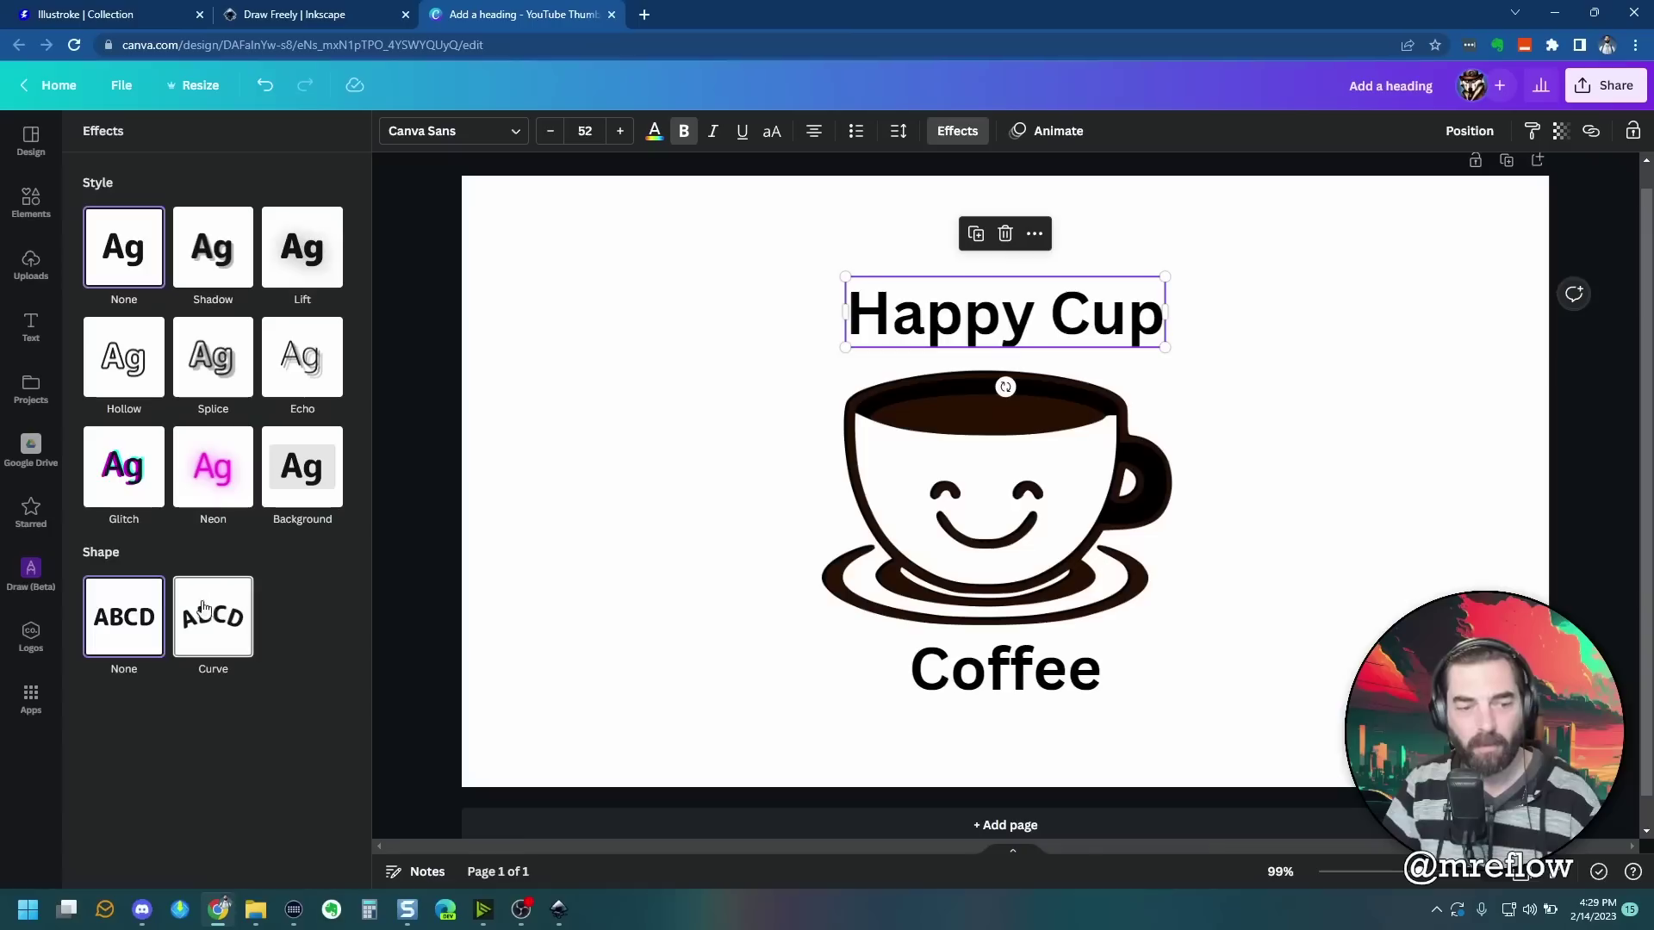
pyautogui.click(221, 617)
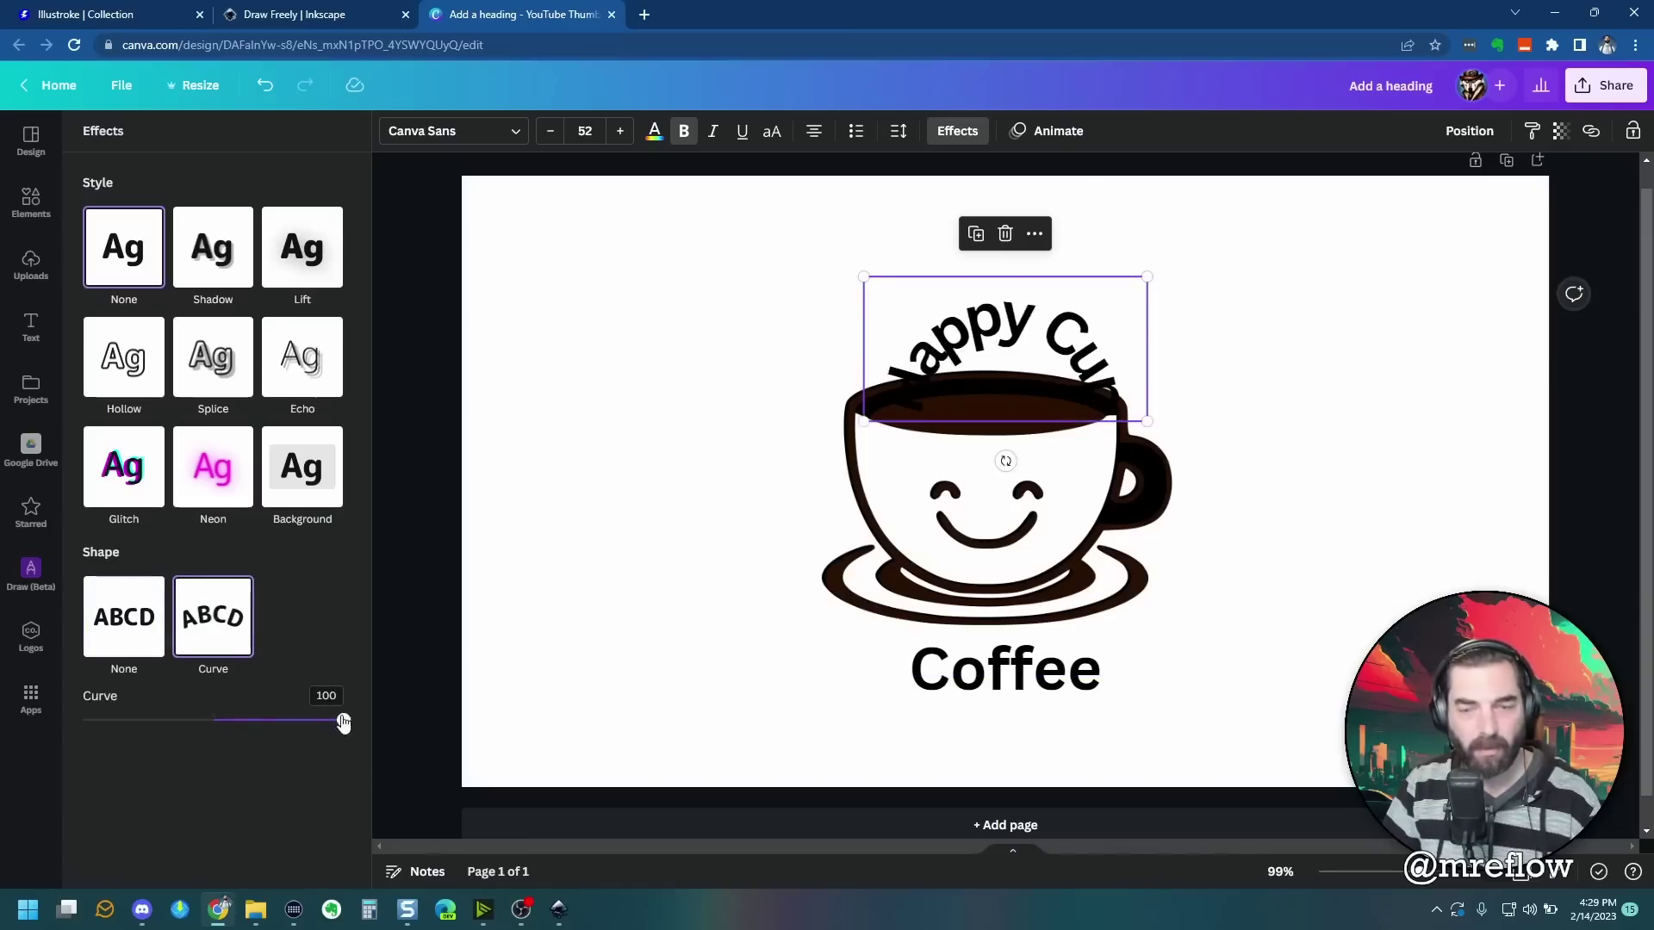
pyautogui.moveTo(343, 720); pyautogui.dragTo(160, 720)
pyautogui.click(620, 131)
pyautogui.click(621, 131)
pyautogui.click(621, 131)
pyautogui.hotkey('ctrl', 'z')
pyautogui.moveTo(1018, 667); pyautogui.dragTo(1006, 666)
pyautogui.press('Escape')
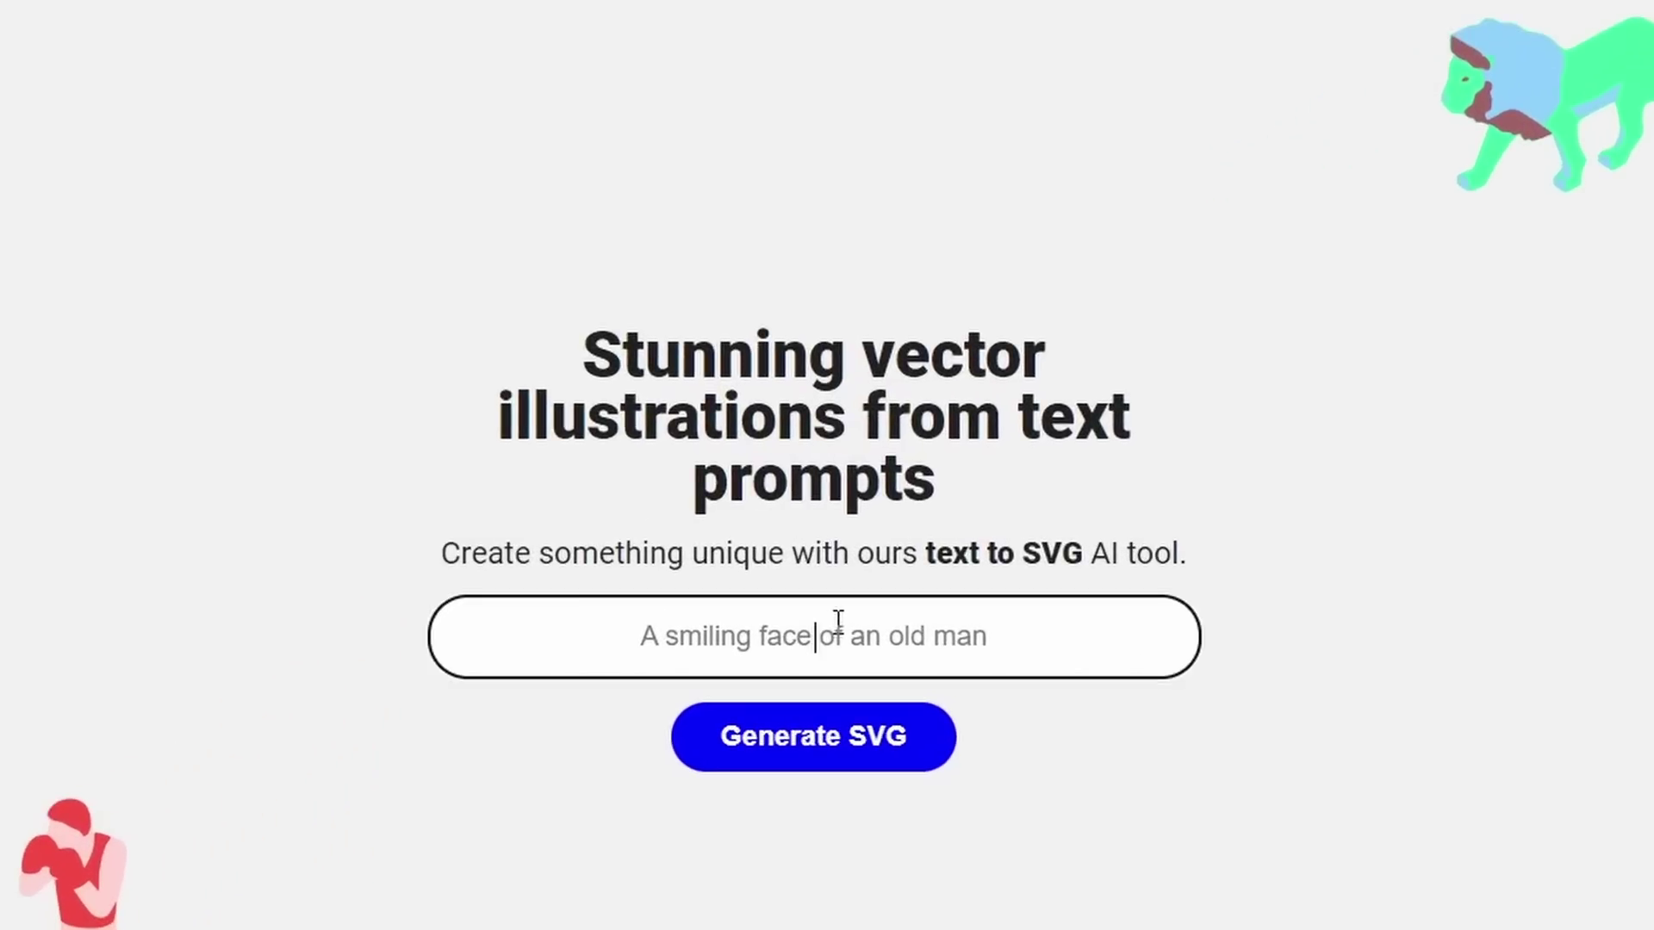
# Step: Enter 'A toolbox wearing sunglasses' and pick Silhouette style with 2 colour layers
pyautogui.write('A to')
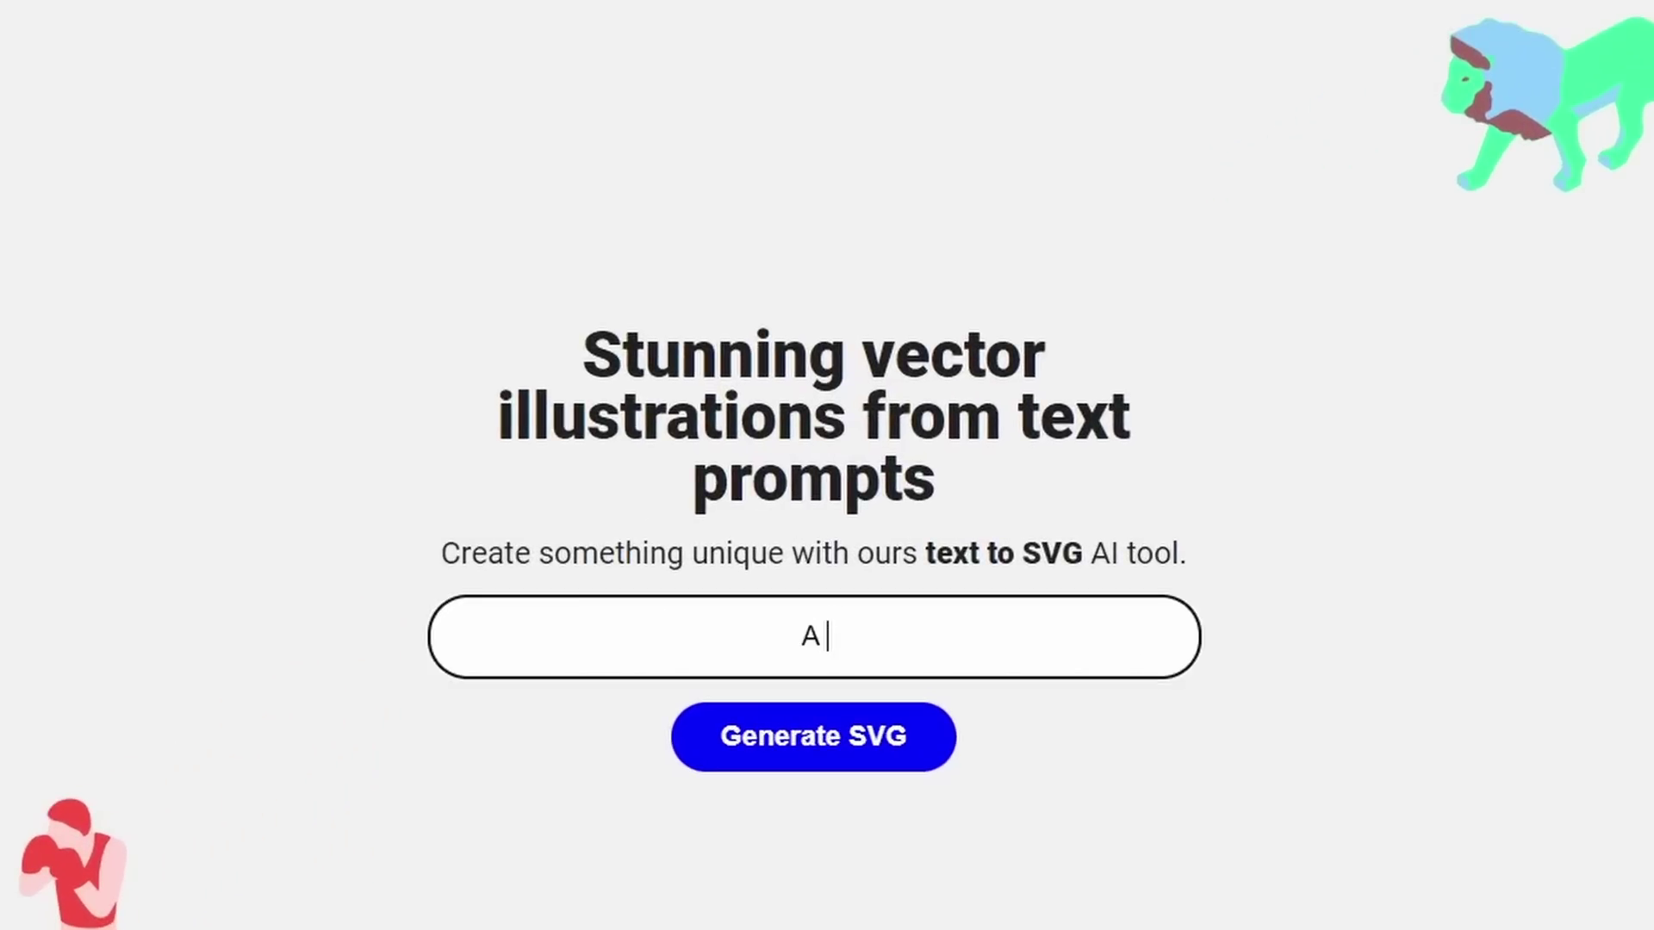
pyautogui.write('olbox weari')
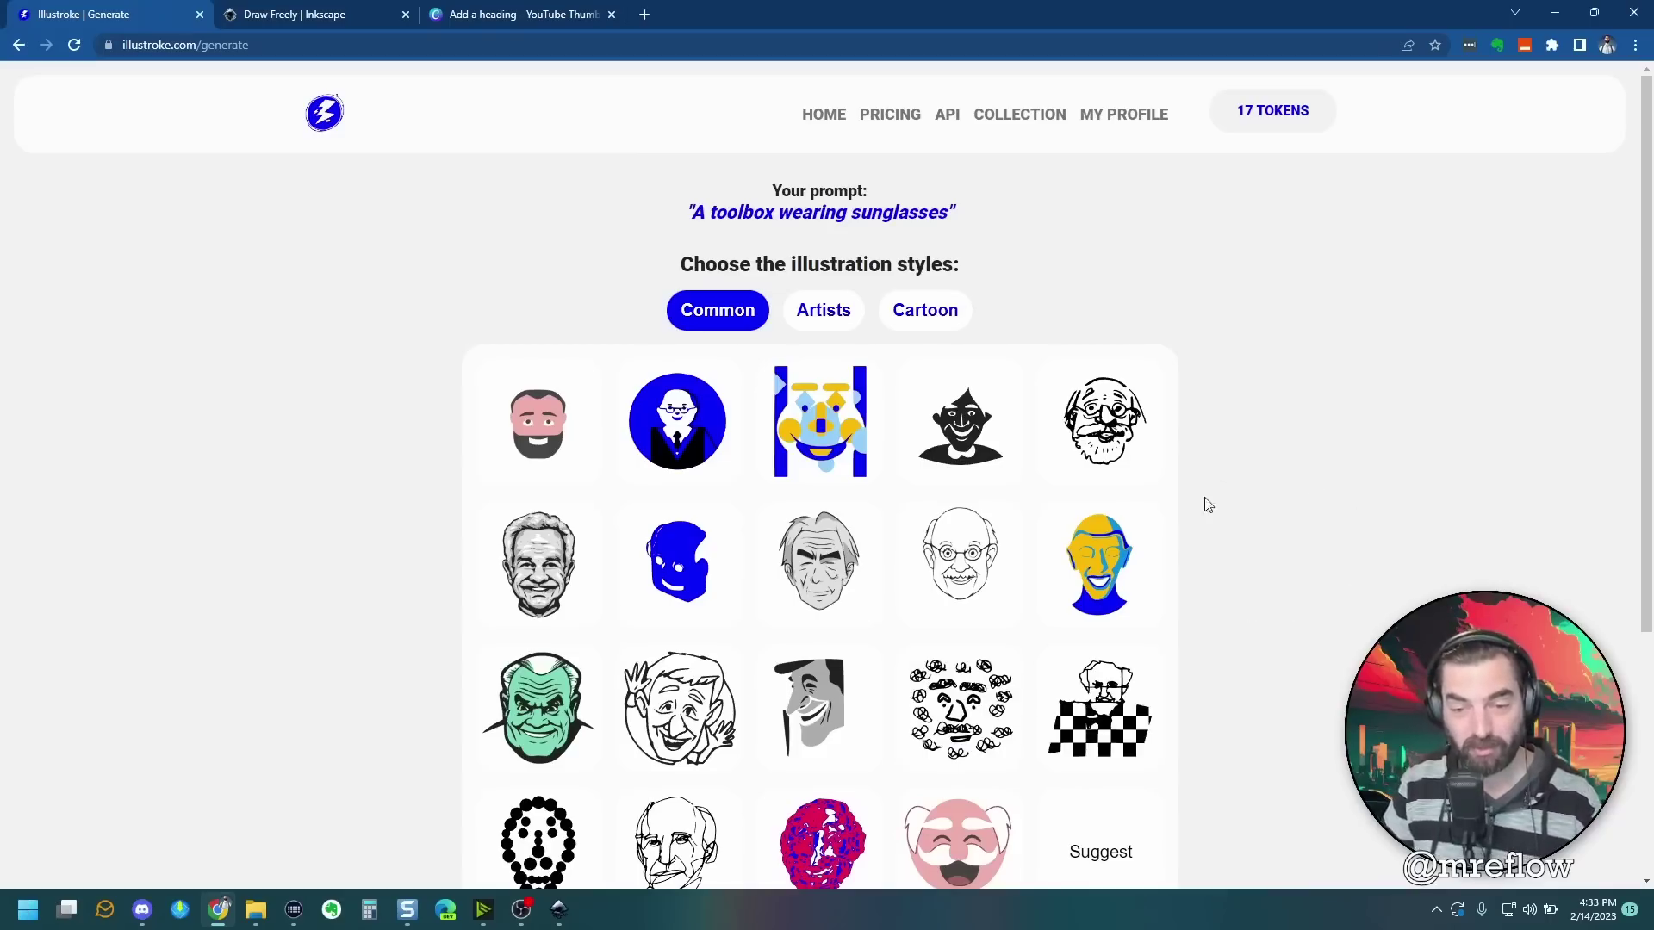
pyautogui.click(939, 408)
pyautogui.click(774, 438)
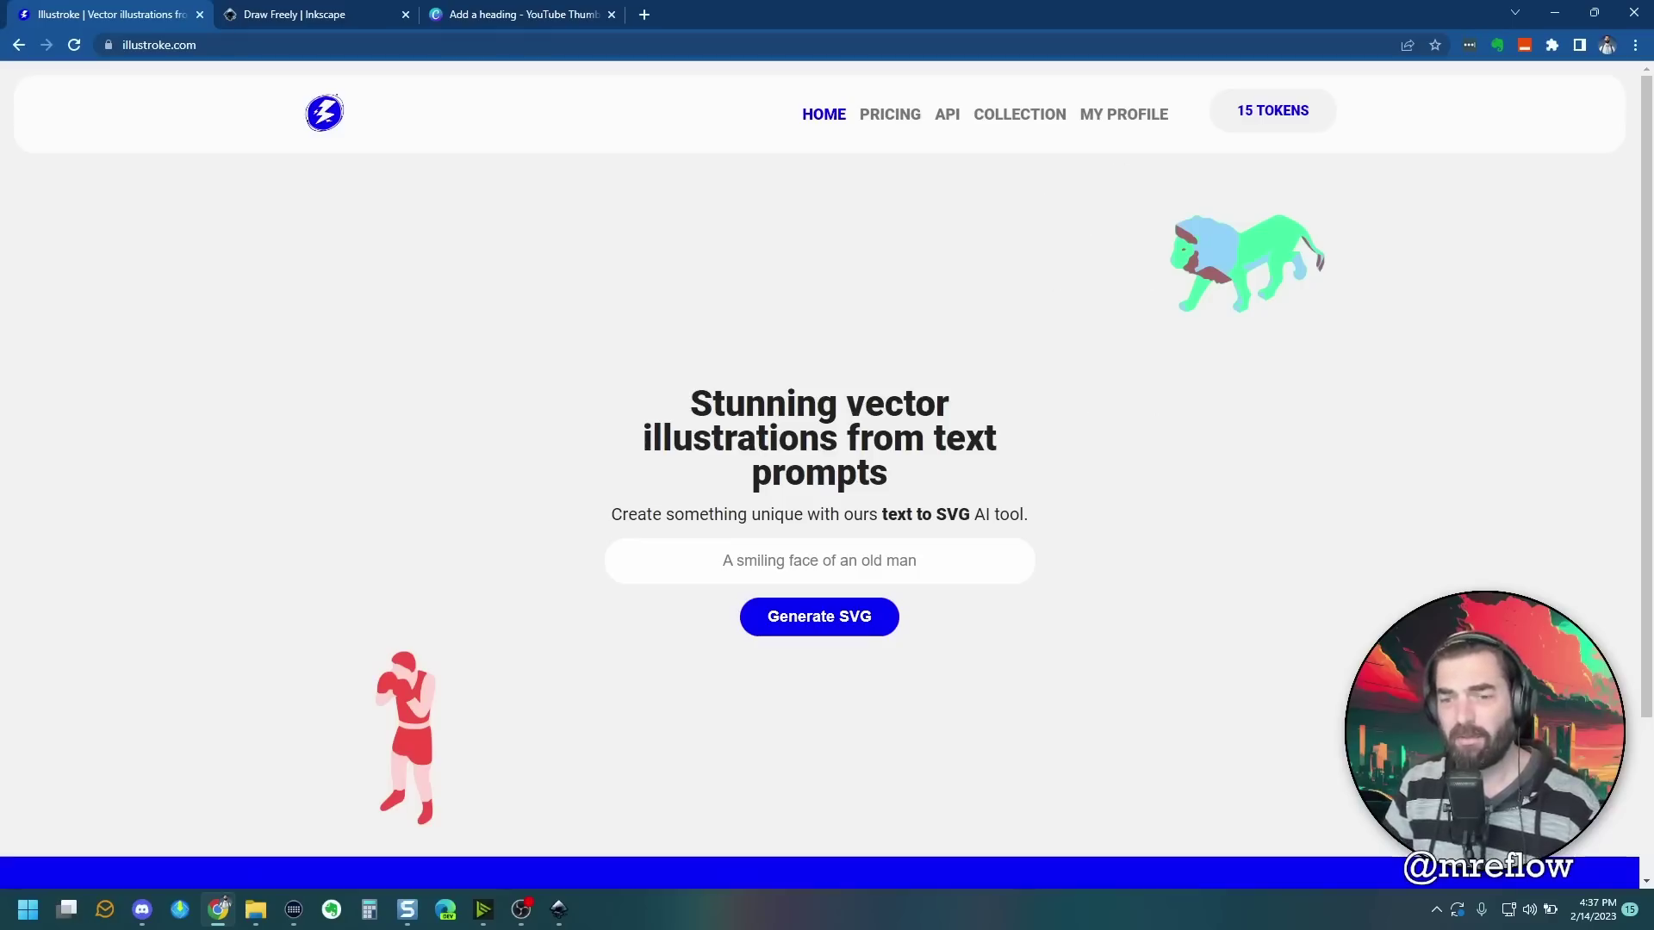
# Step: Enter the prompt 'Penguin' and choose the Isometric style
pyautogui.click(966, 566)
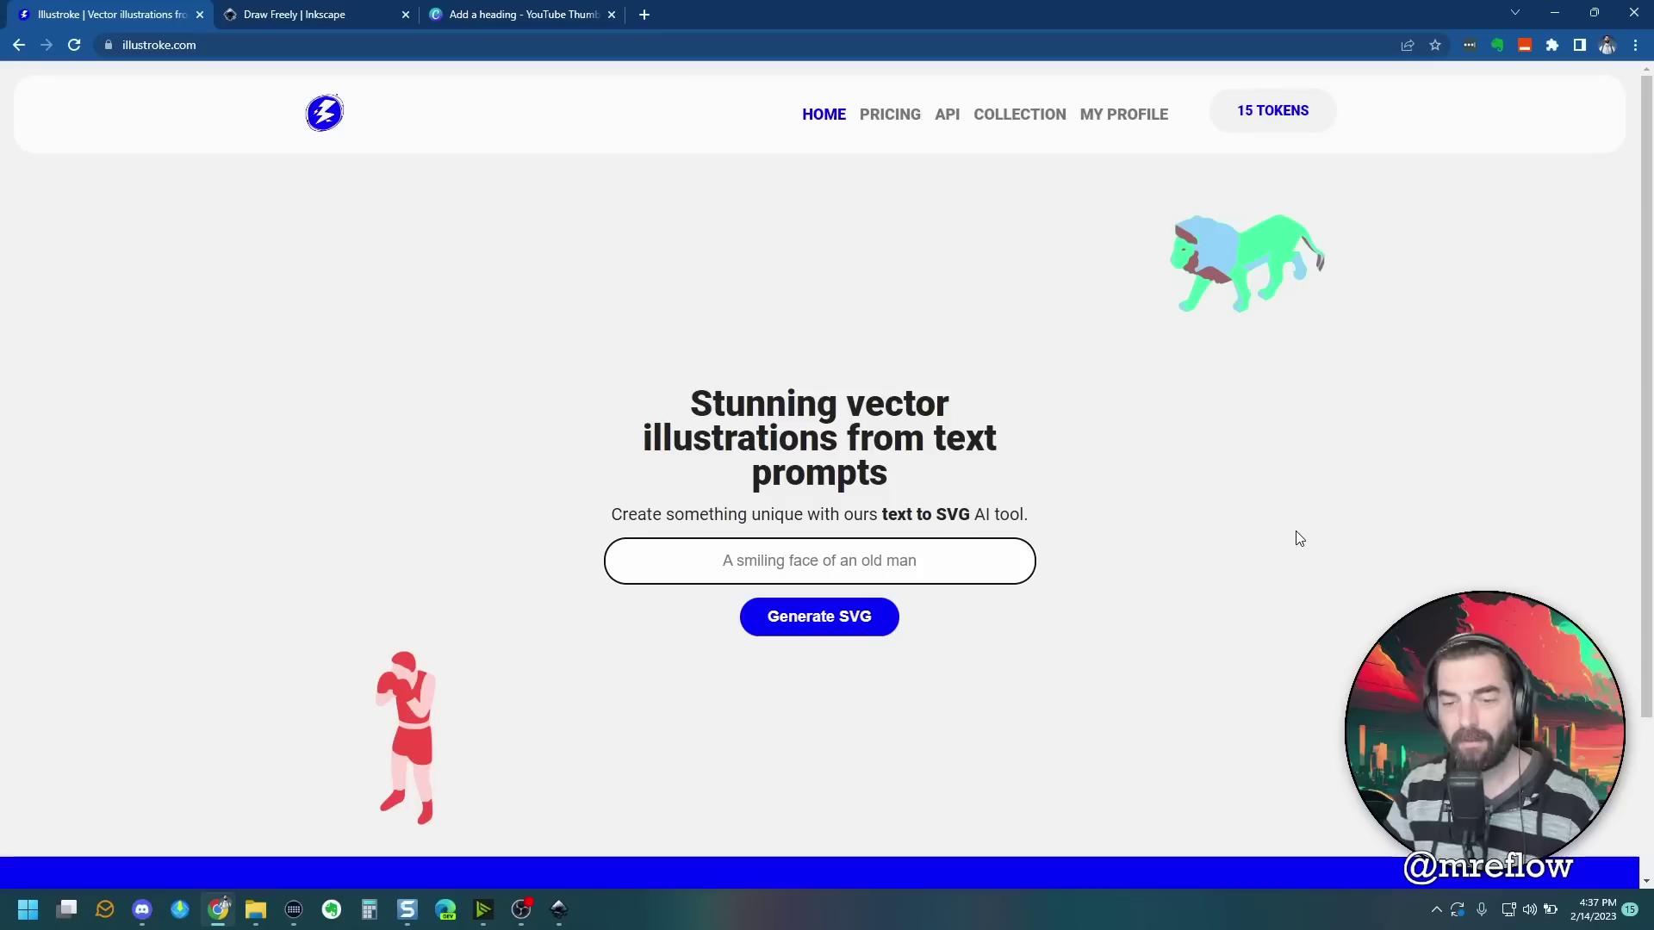
pyautogui.write('Penguin')
pyautogui.click(819, 617)
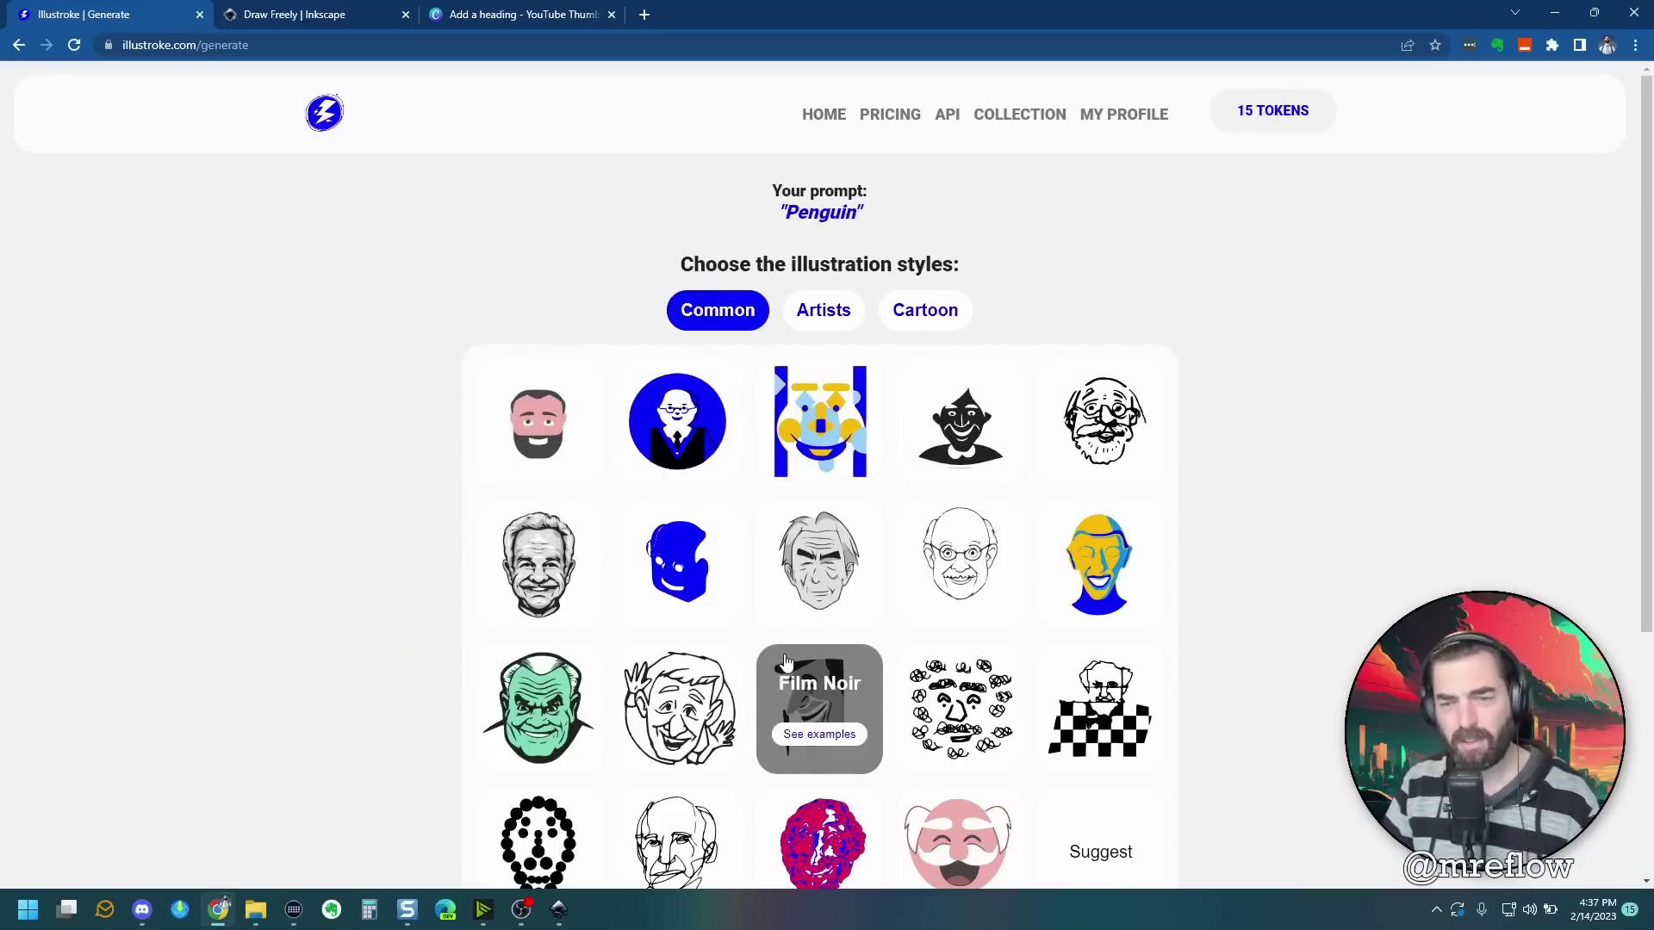
pyautogui.scroll(-2, 693, 366)
pyautogui.click(693, 366)
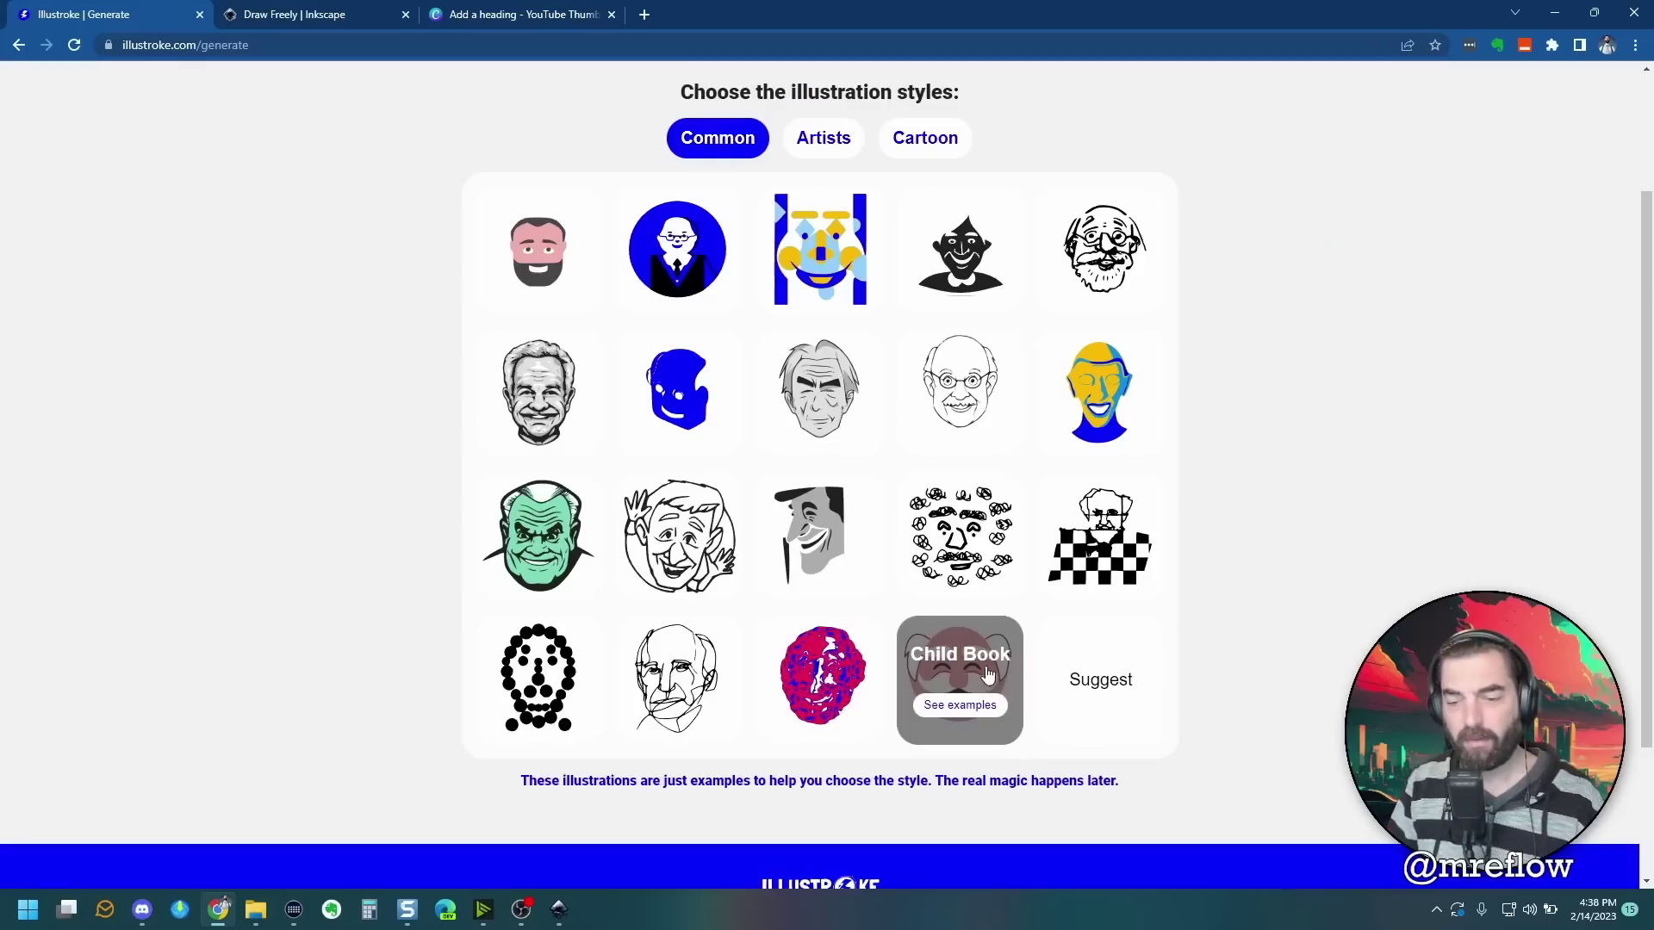
# Step: Preview the Child Book style examples, then choose Child Book for the palm tree
pyautogui.click(984, 708)
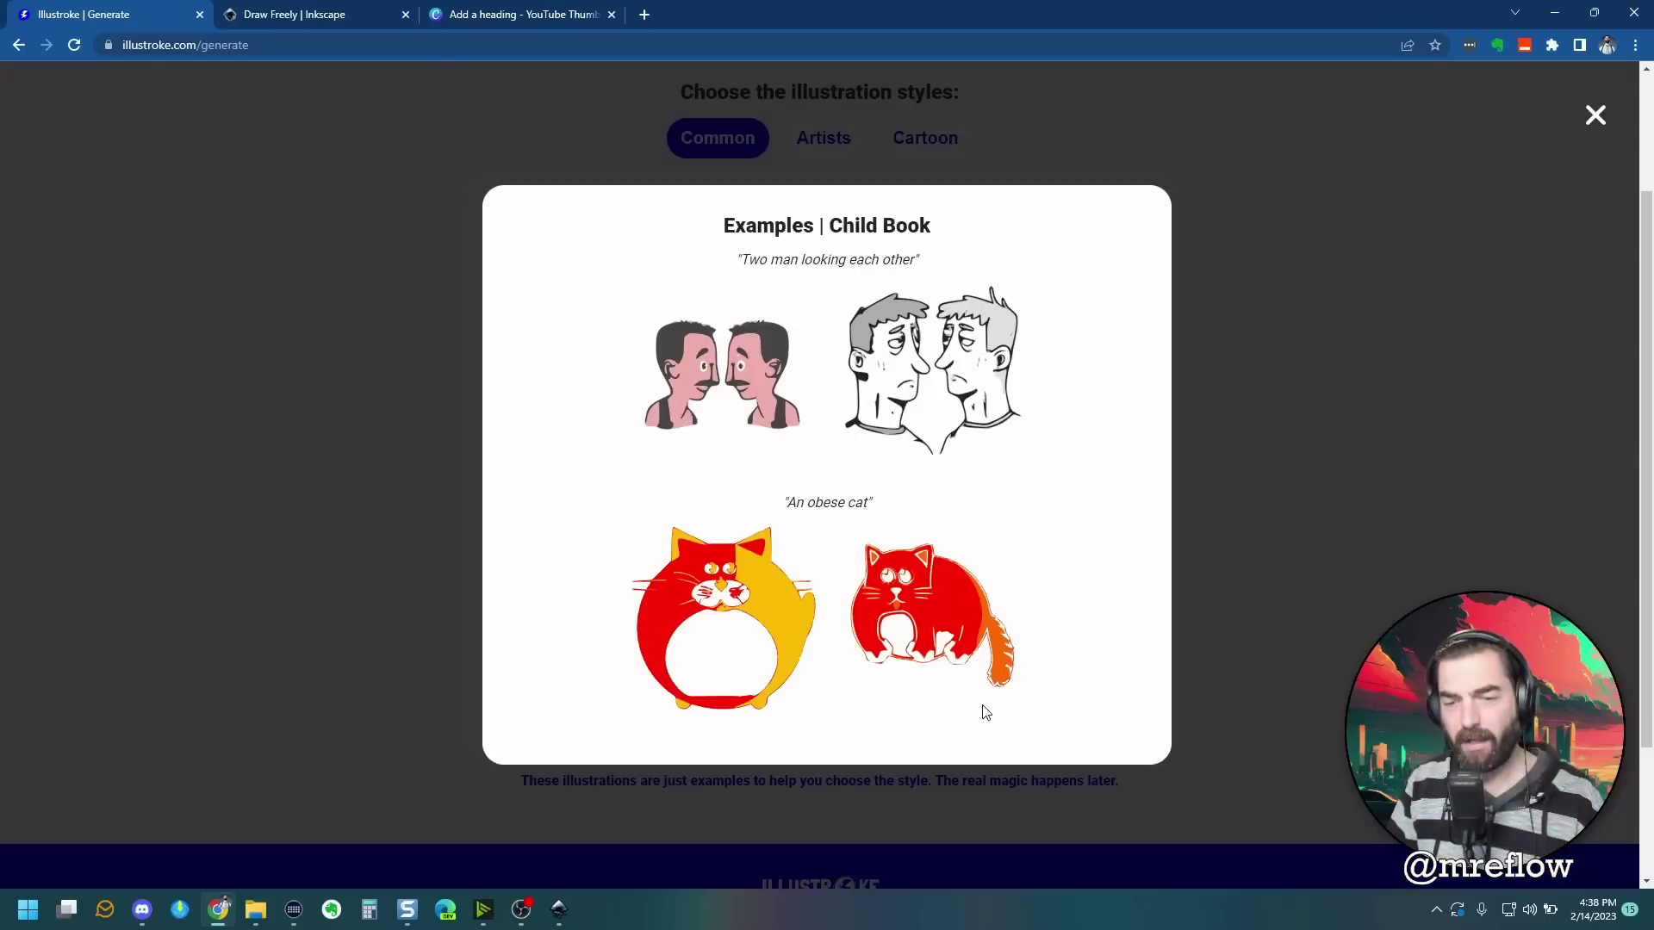
pyautogui.click(1226, 581)
pyautogui.click(960, 654)
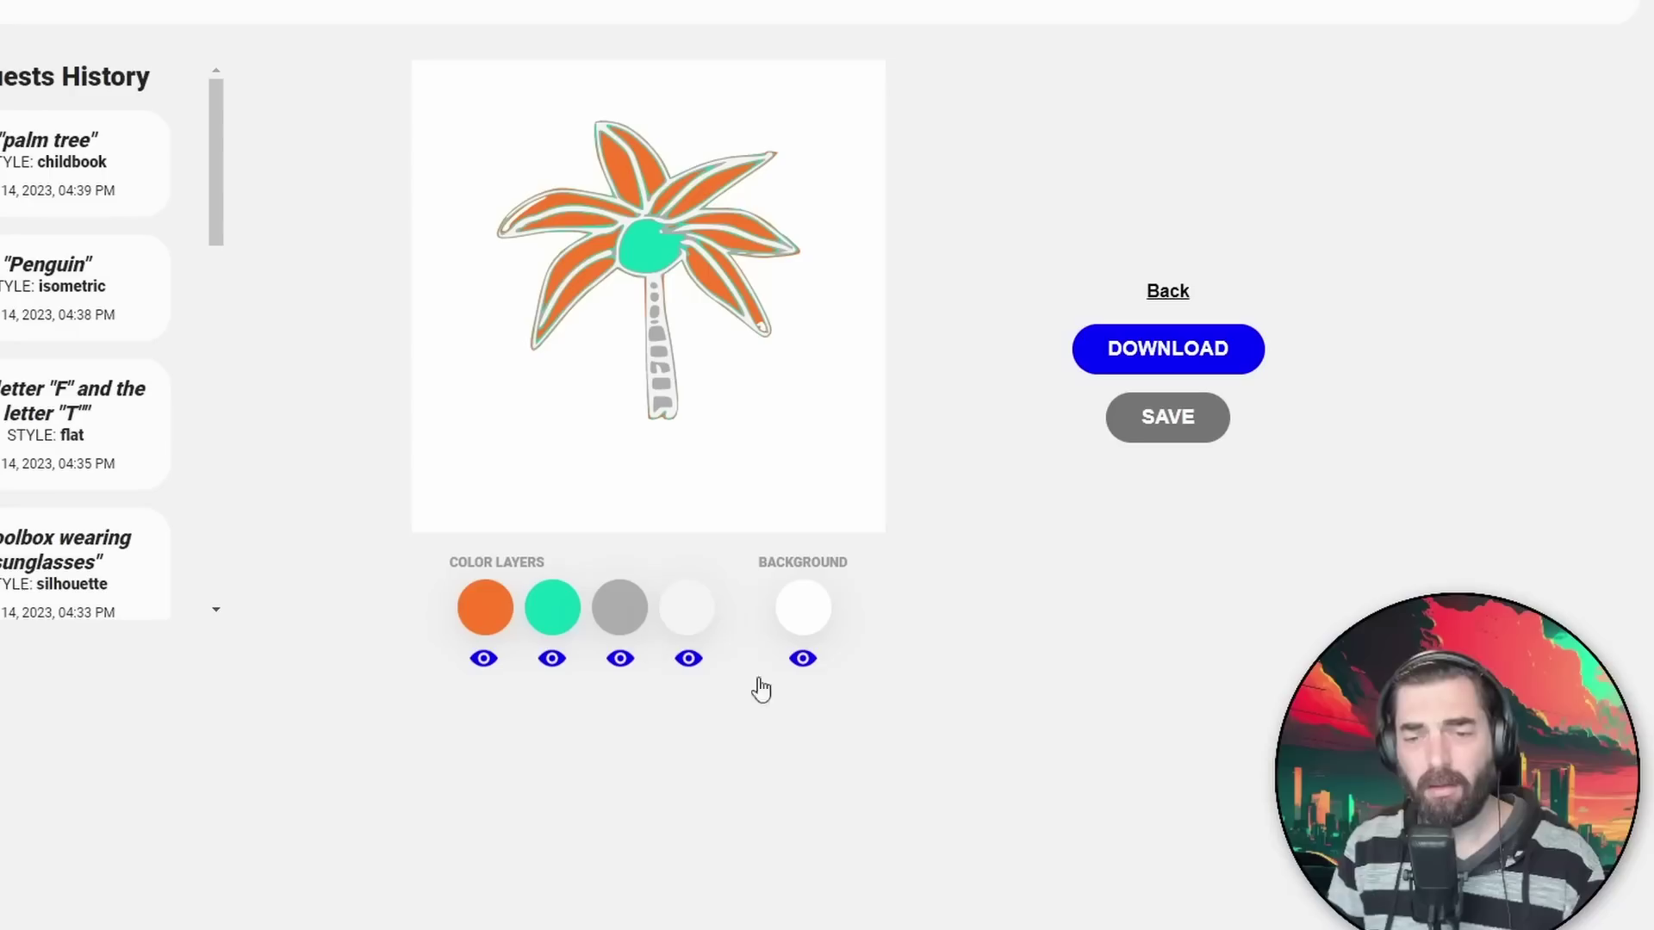
# Step: Recolour the palm tree: mauve trunk marks, green leaves and an orange coconut
pyautogui.click(622, 613)
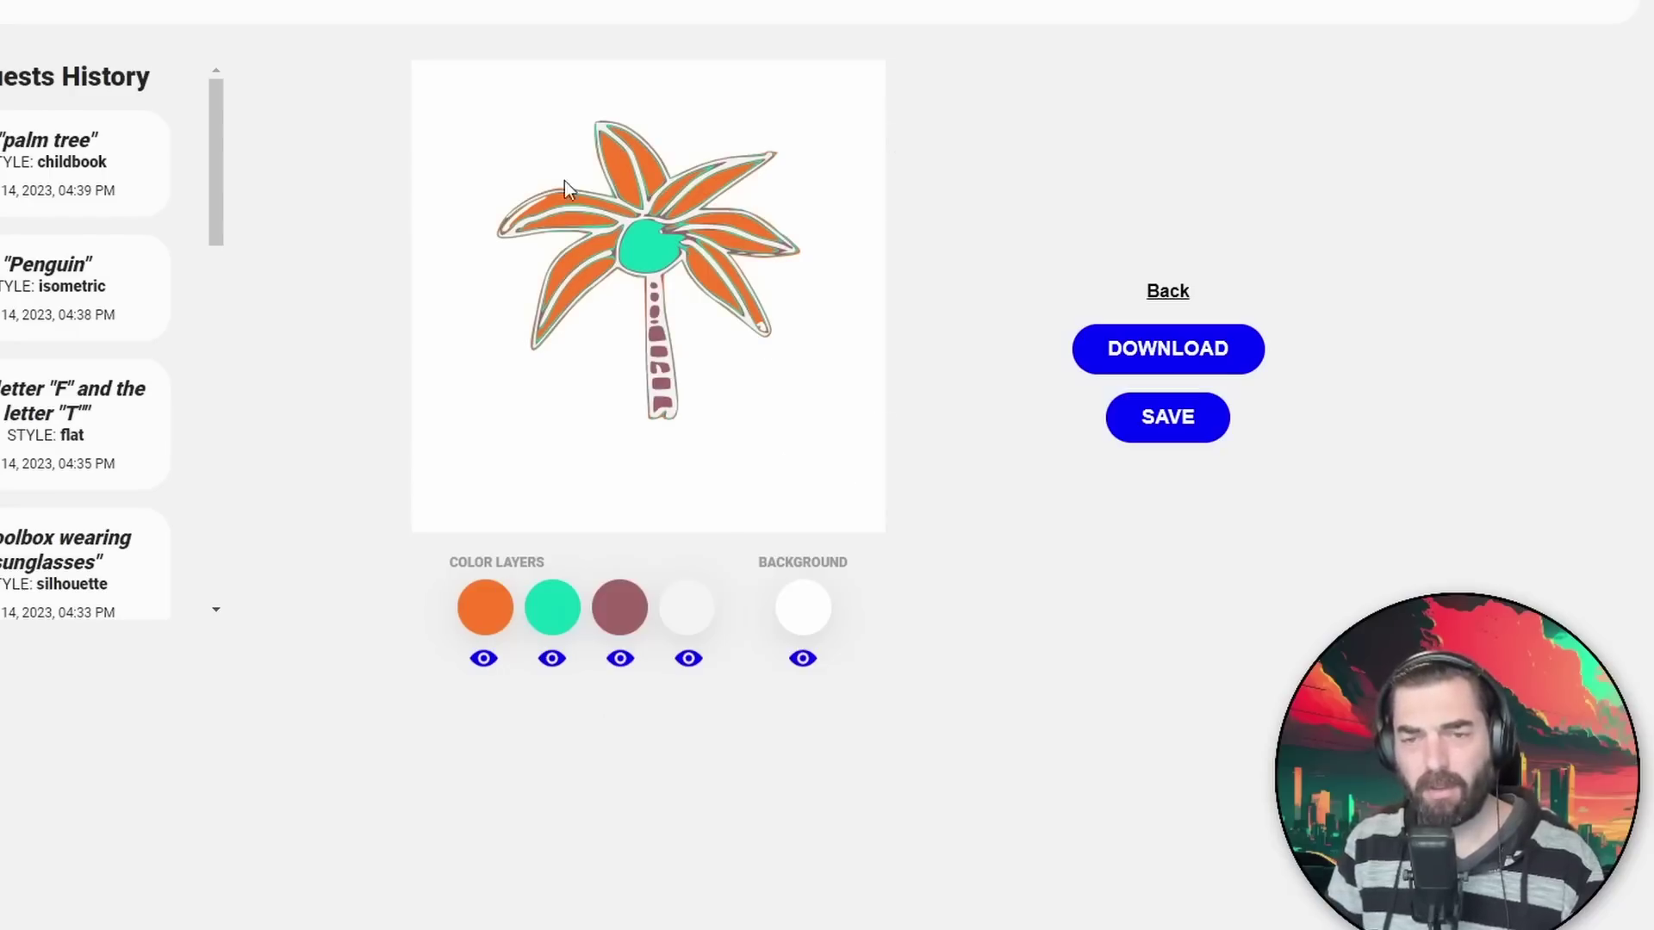
pyautogui.click(485, 608)
pyautogui.click(526, 631)
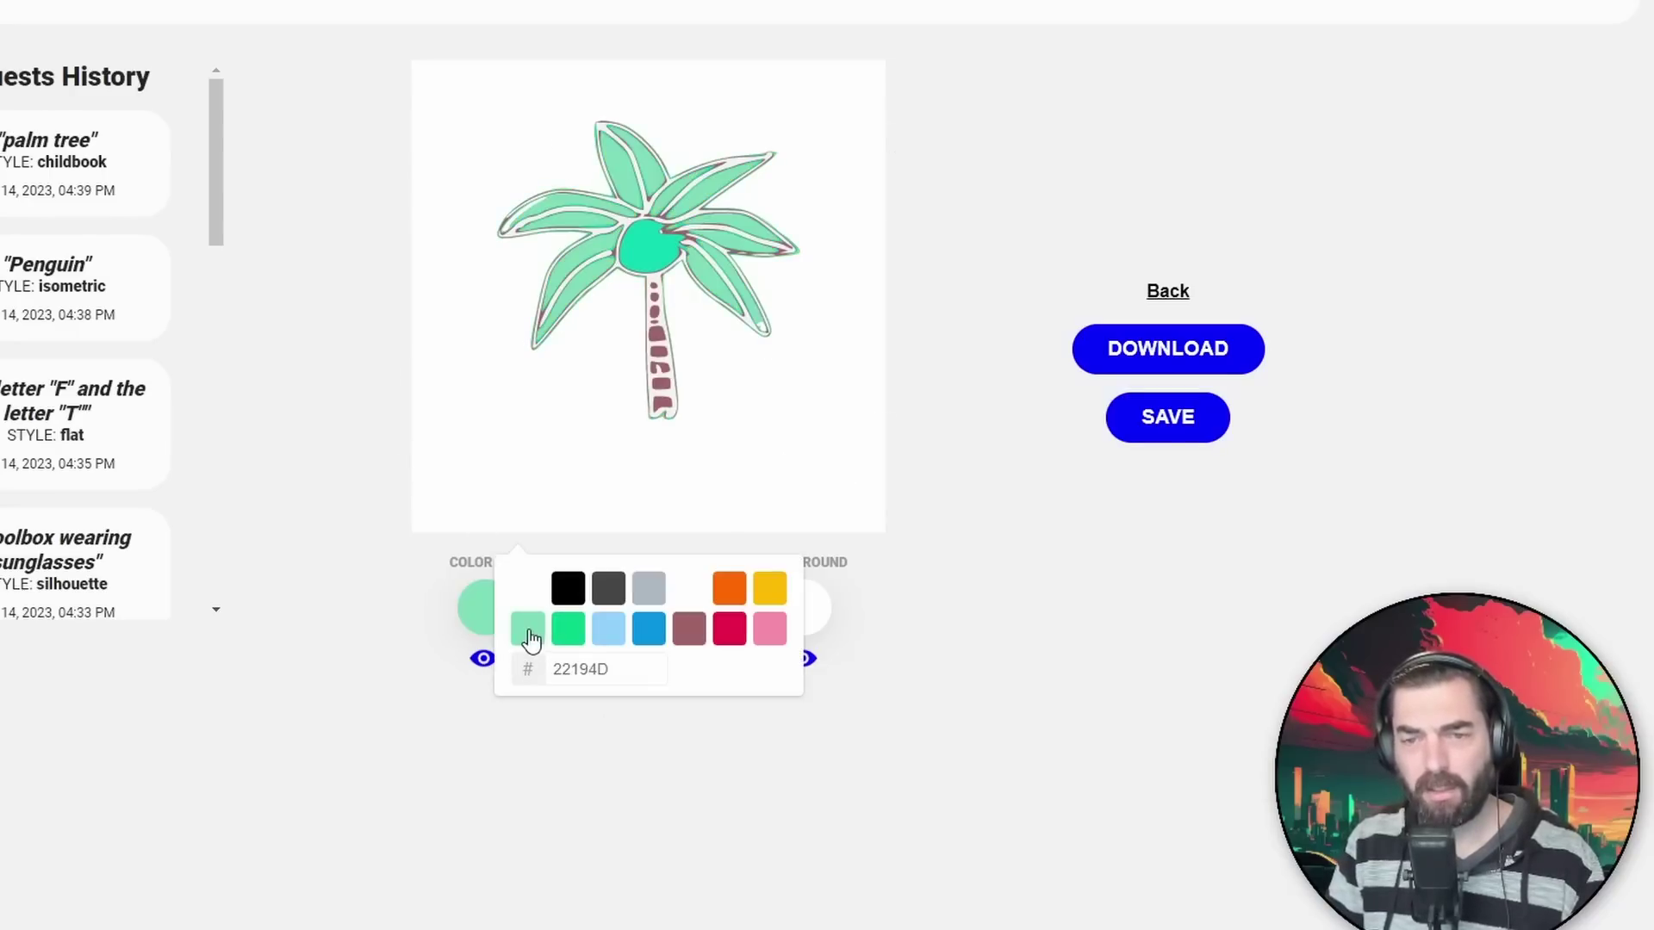
pyautogui.click(1015, 660)
pyautogui.click(555, 613)
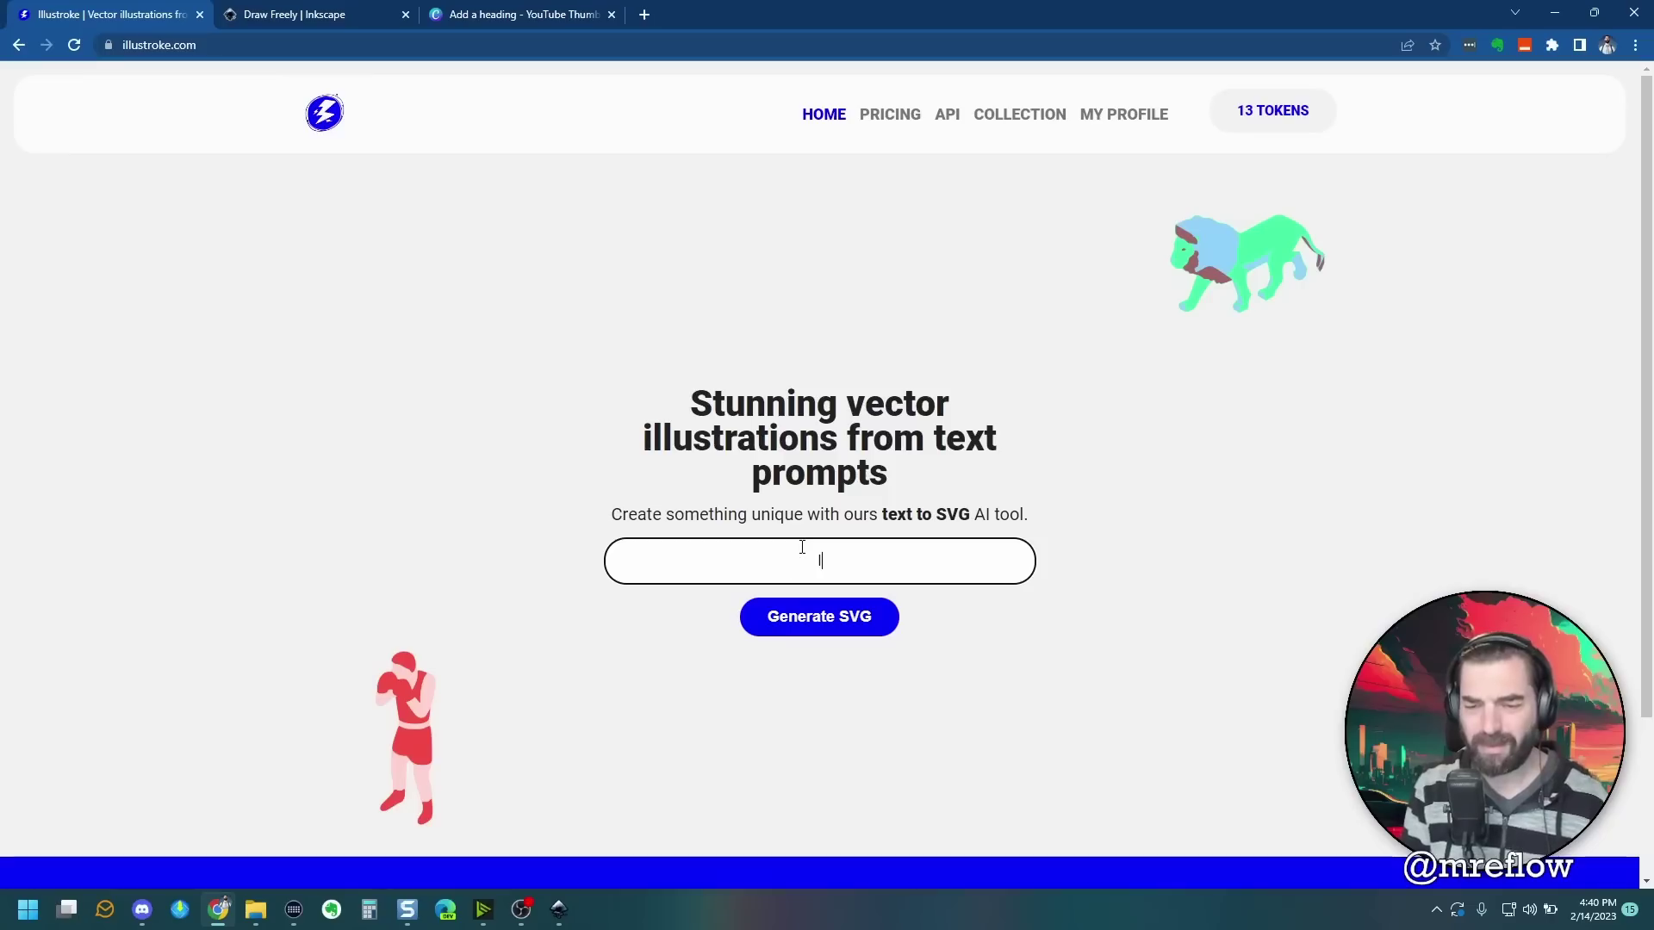
# Step: Generate a Corporate-style 'laptop computer' illustration with 3 colour layers
pyautogui.write('lapto')
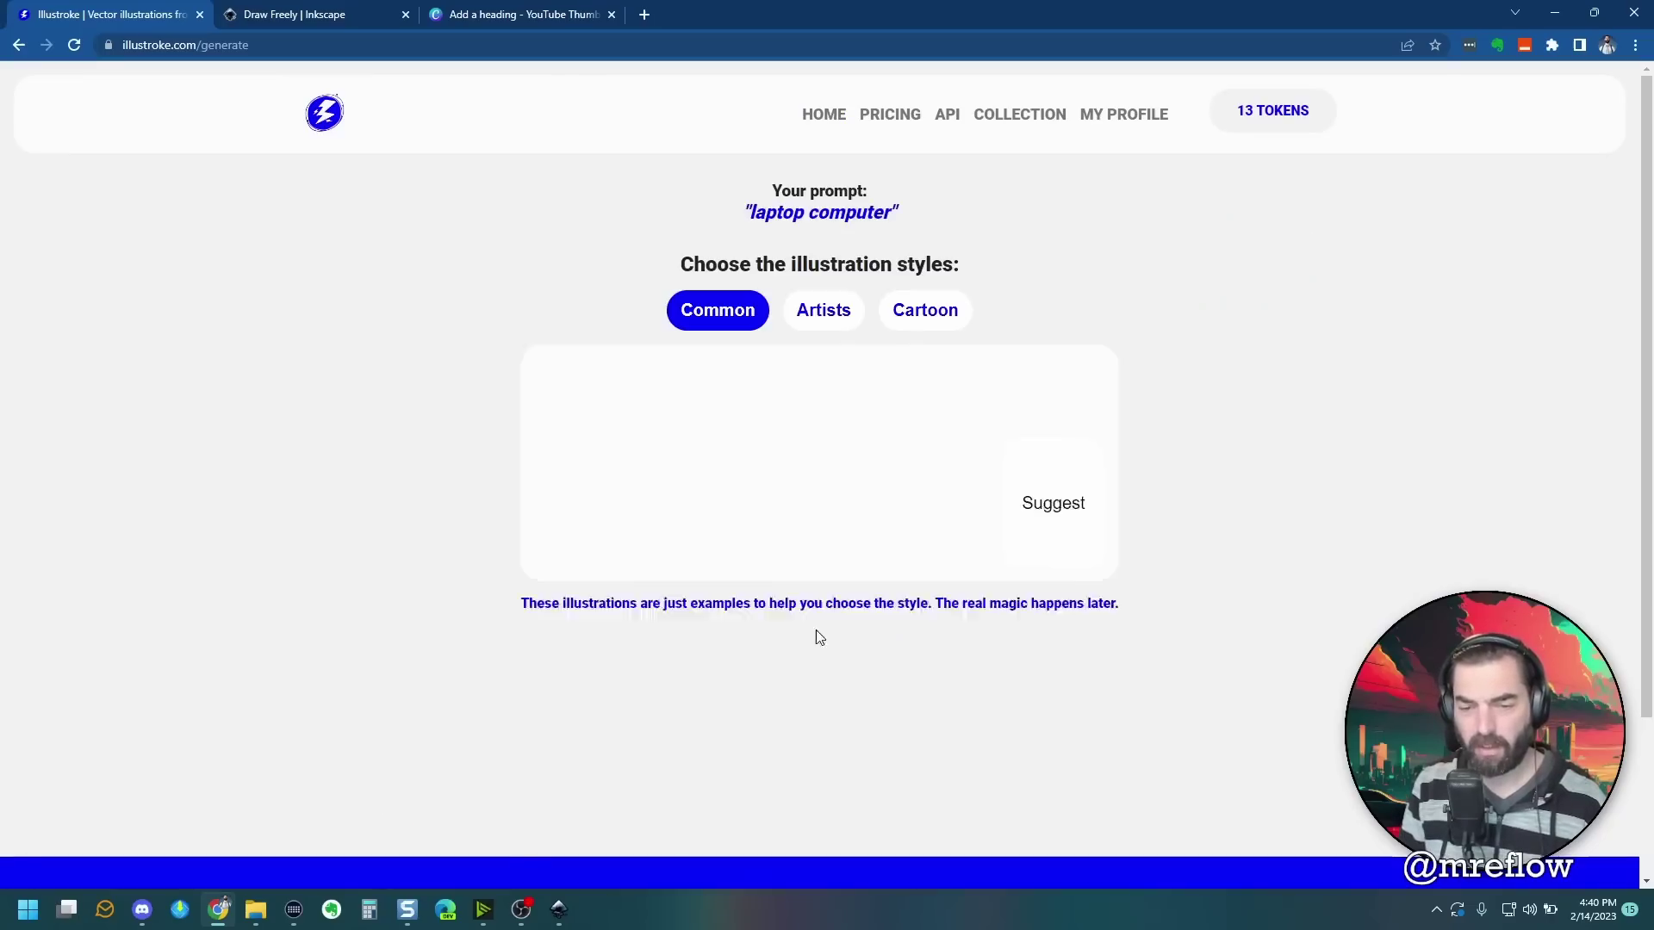
pyautogui.click(815, 564)
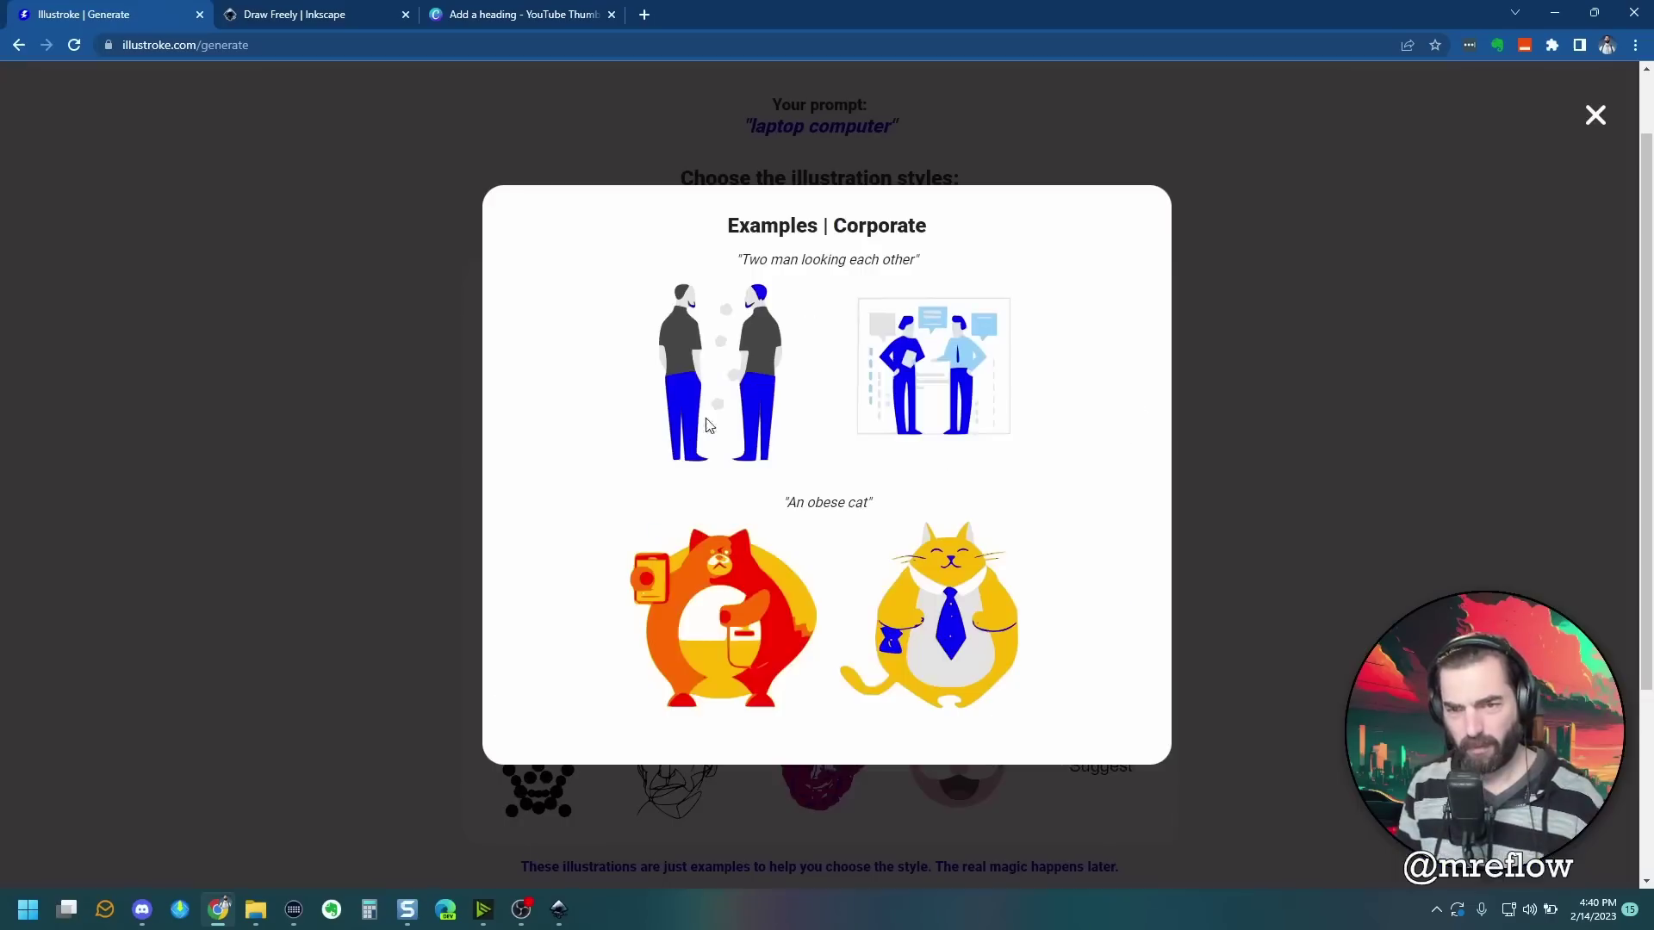
pyautogui.rightClick(690, 510)
pyautogui.click(1072, 433)
pyautogui.click(1311, 437)
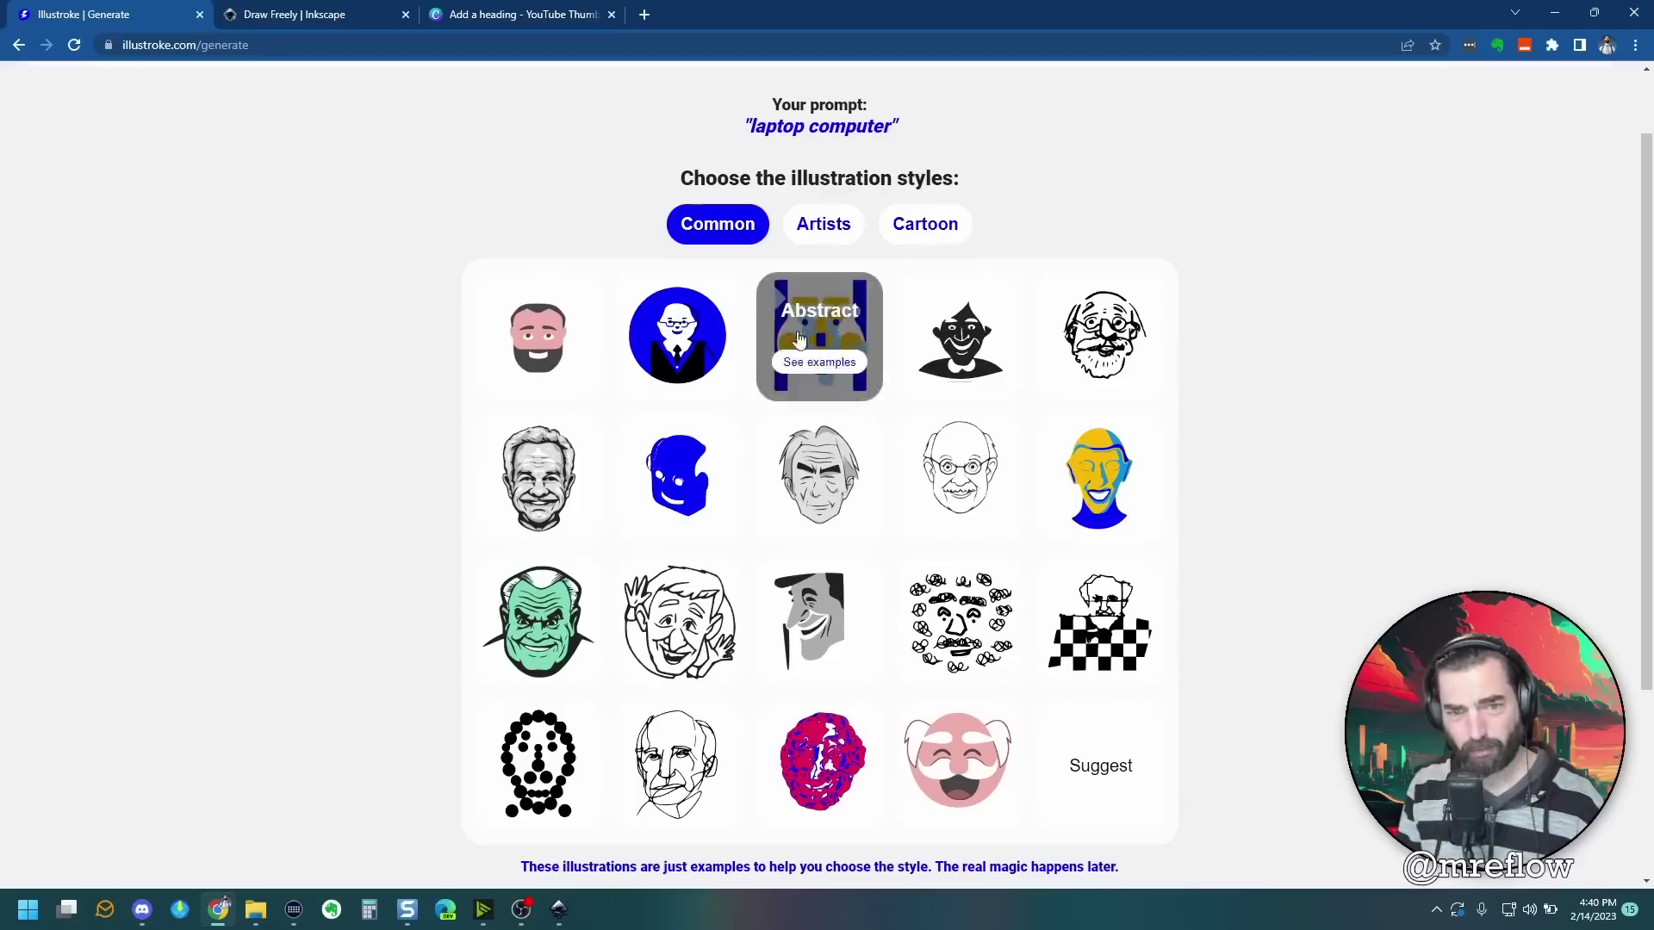
pyautogui.click(687, 312)
pyautogui.click(845, 342)
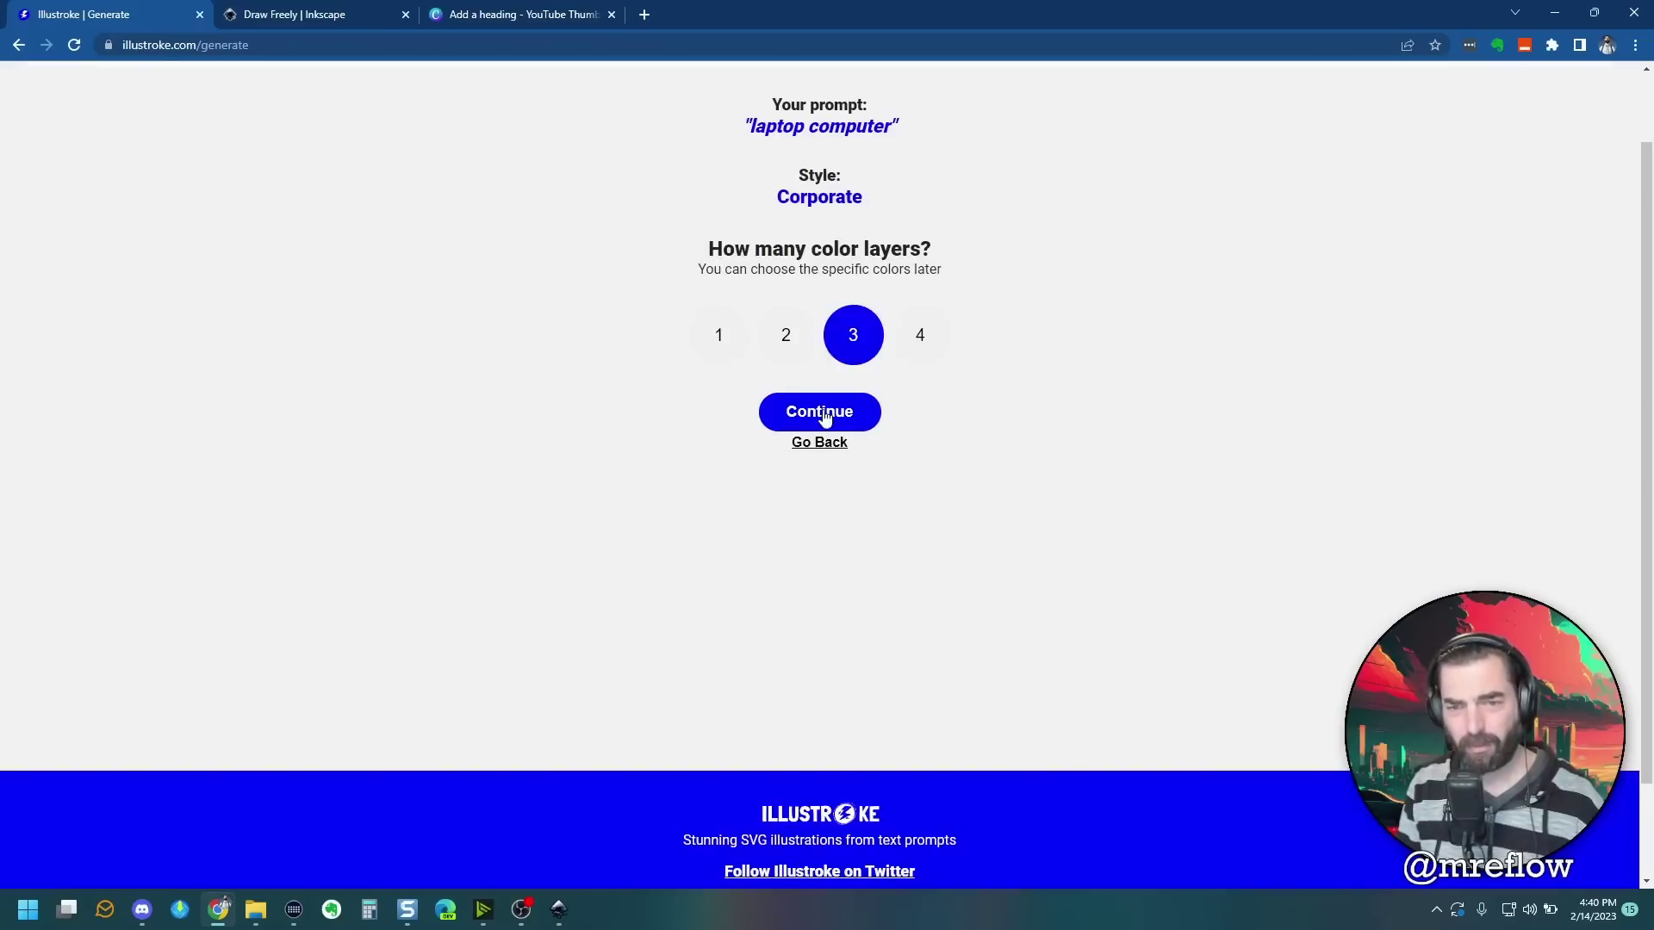
pyautogui.click(817, 413)
pyautogui.click(850, 394)
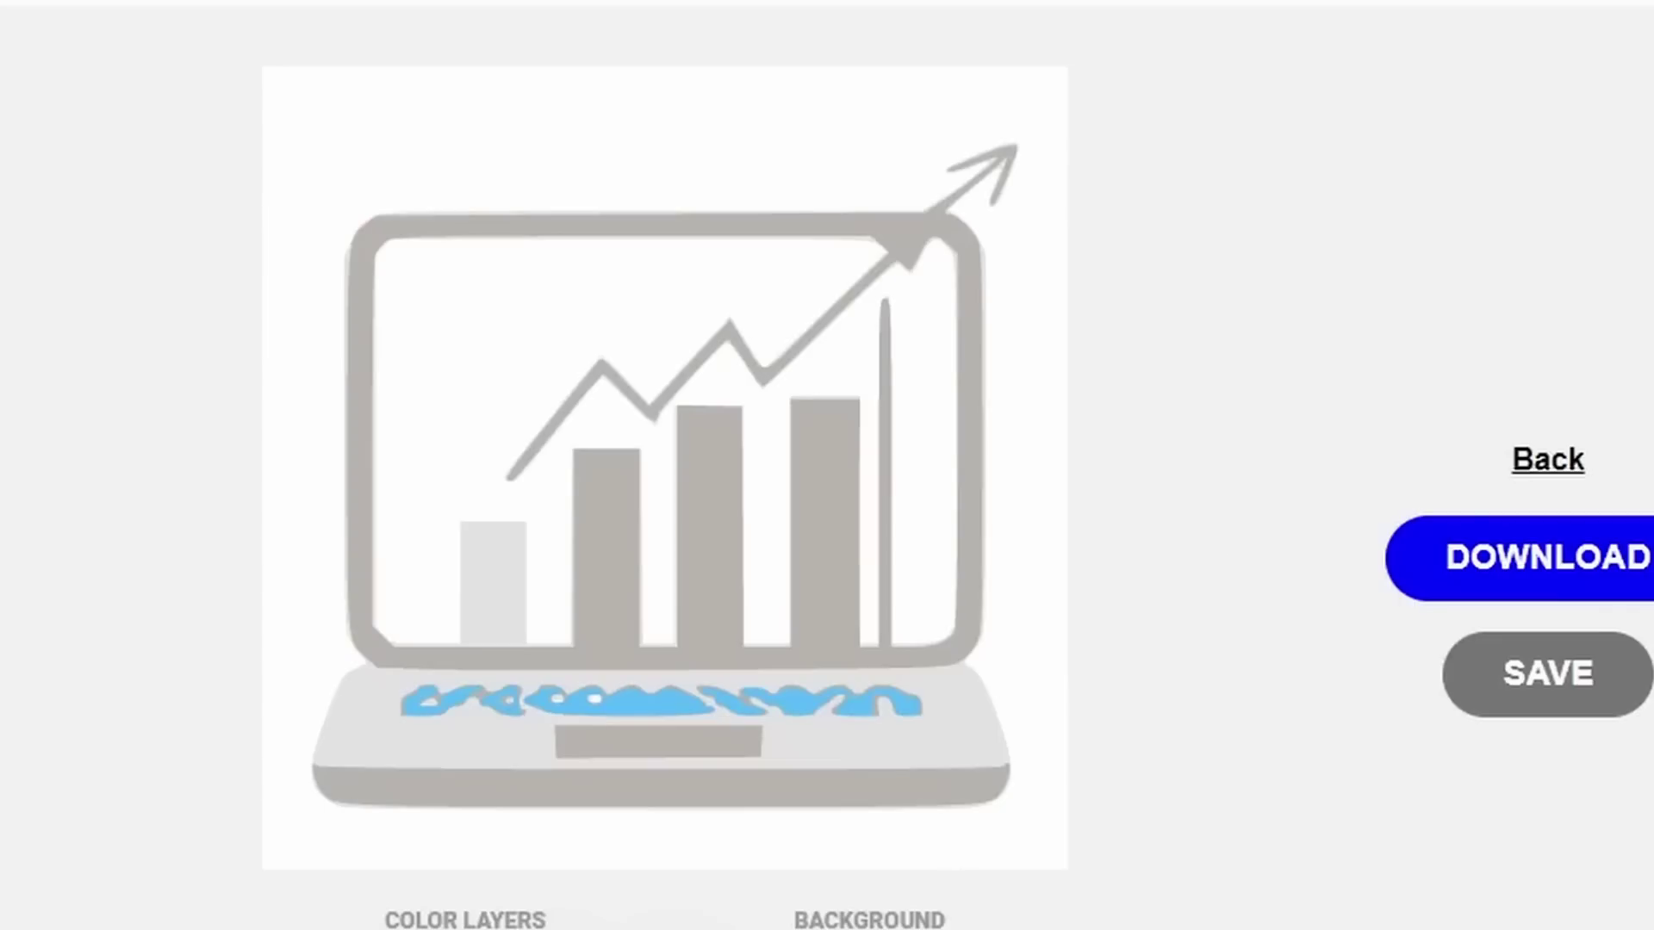
# Step: Recolour the laptop black and dark grey with yellow keyboard highlights, then view the API page
pyautogui.click(754, 515)
pyautogui.click(824, 506)
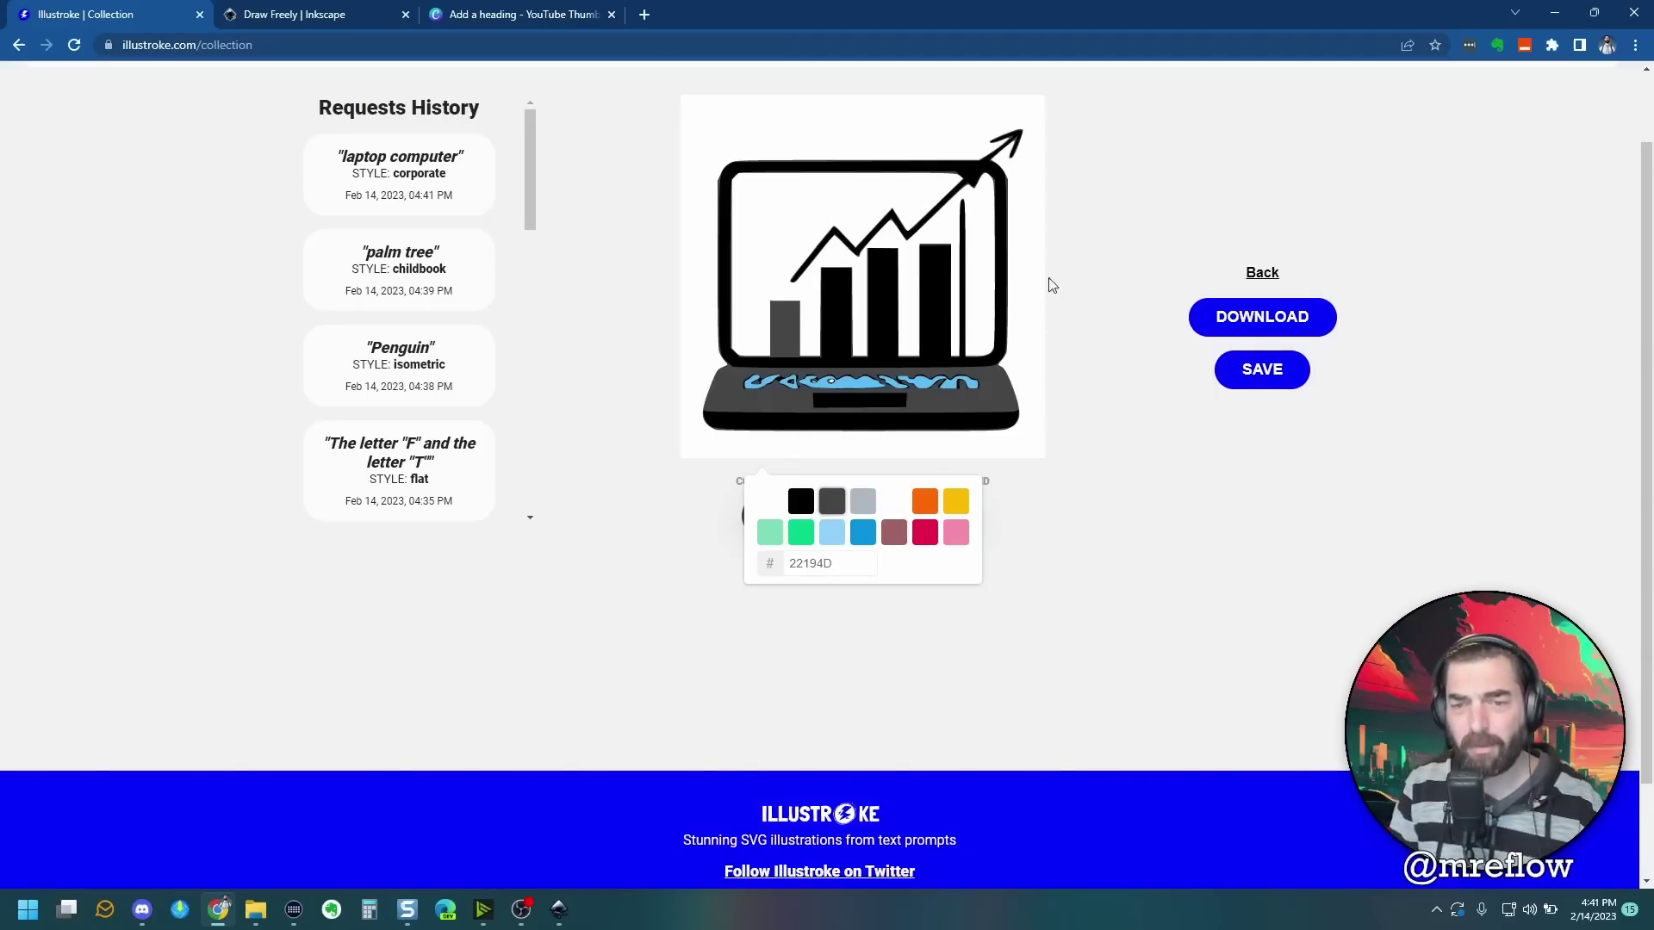
pyautogui.click(1006, 583)
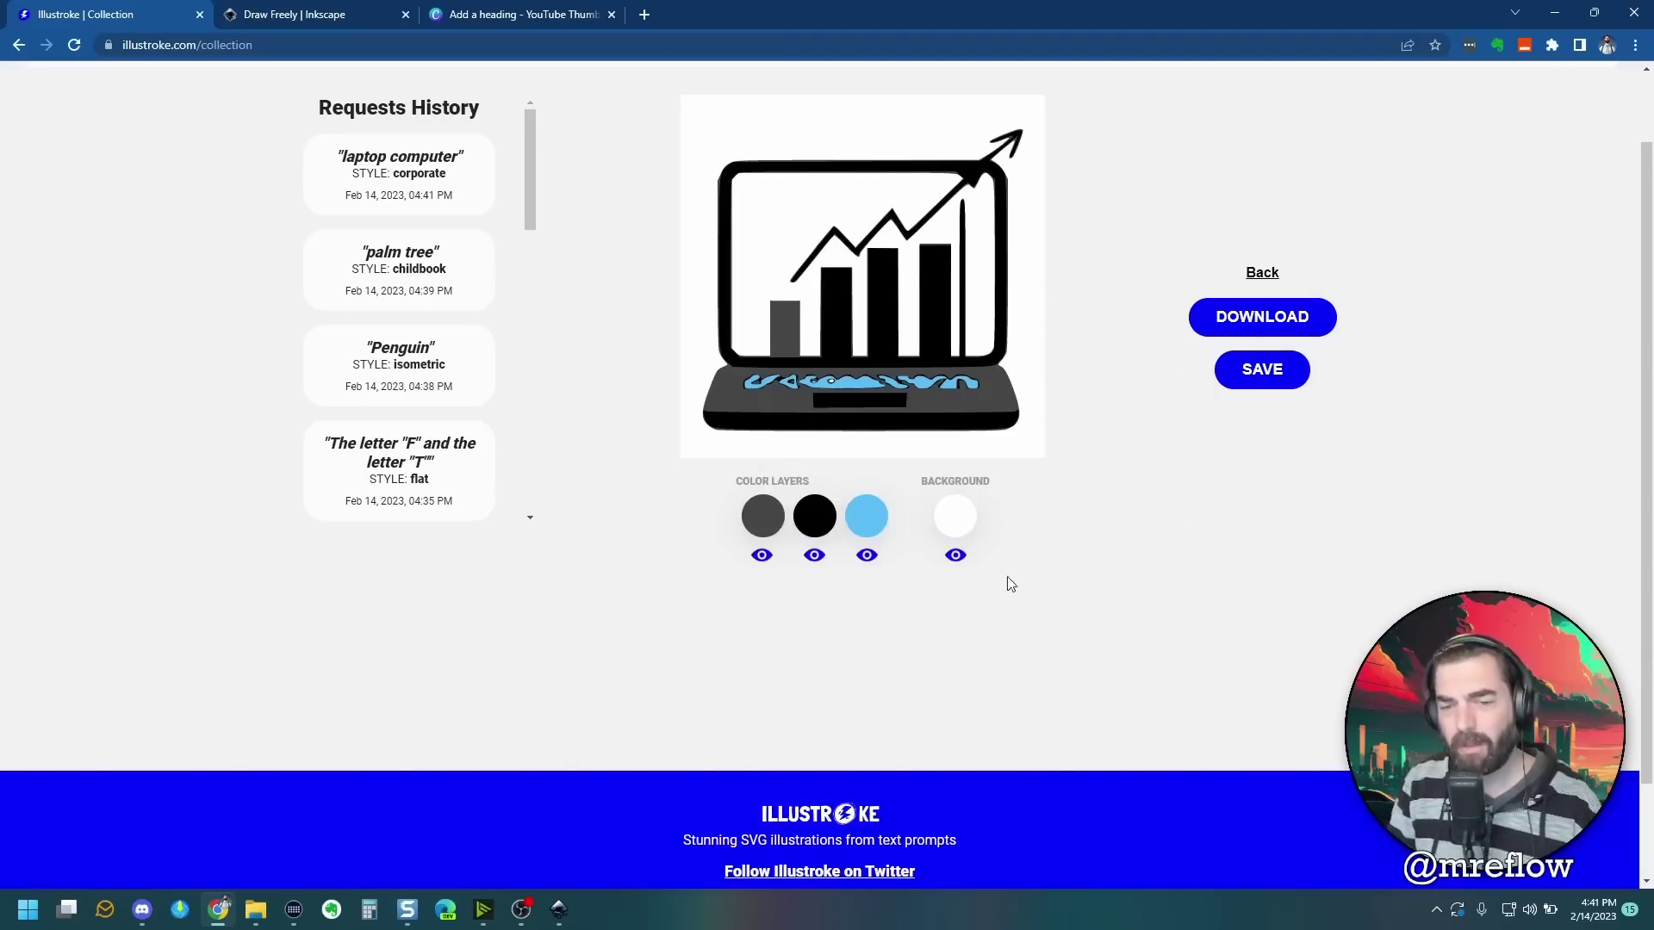
pyautogui.click(862, 517)
pyautogui.click(955, 502)
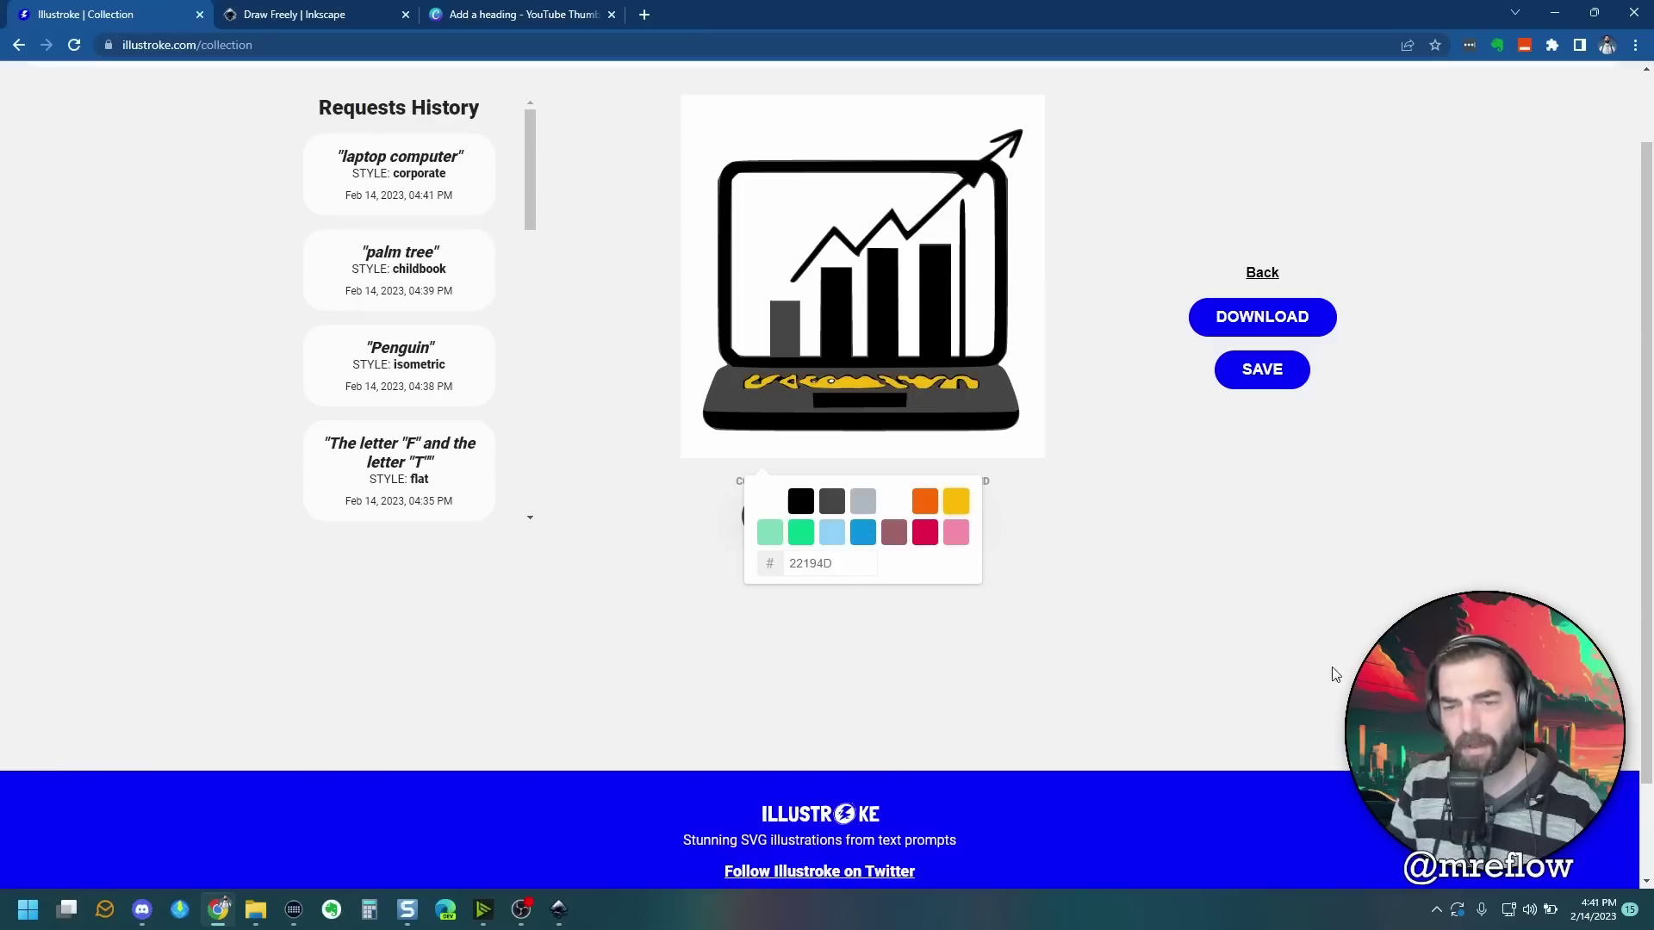
pyautogui.click(1068, 581)
pyautogui.scroll(1, 1142, 373)
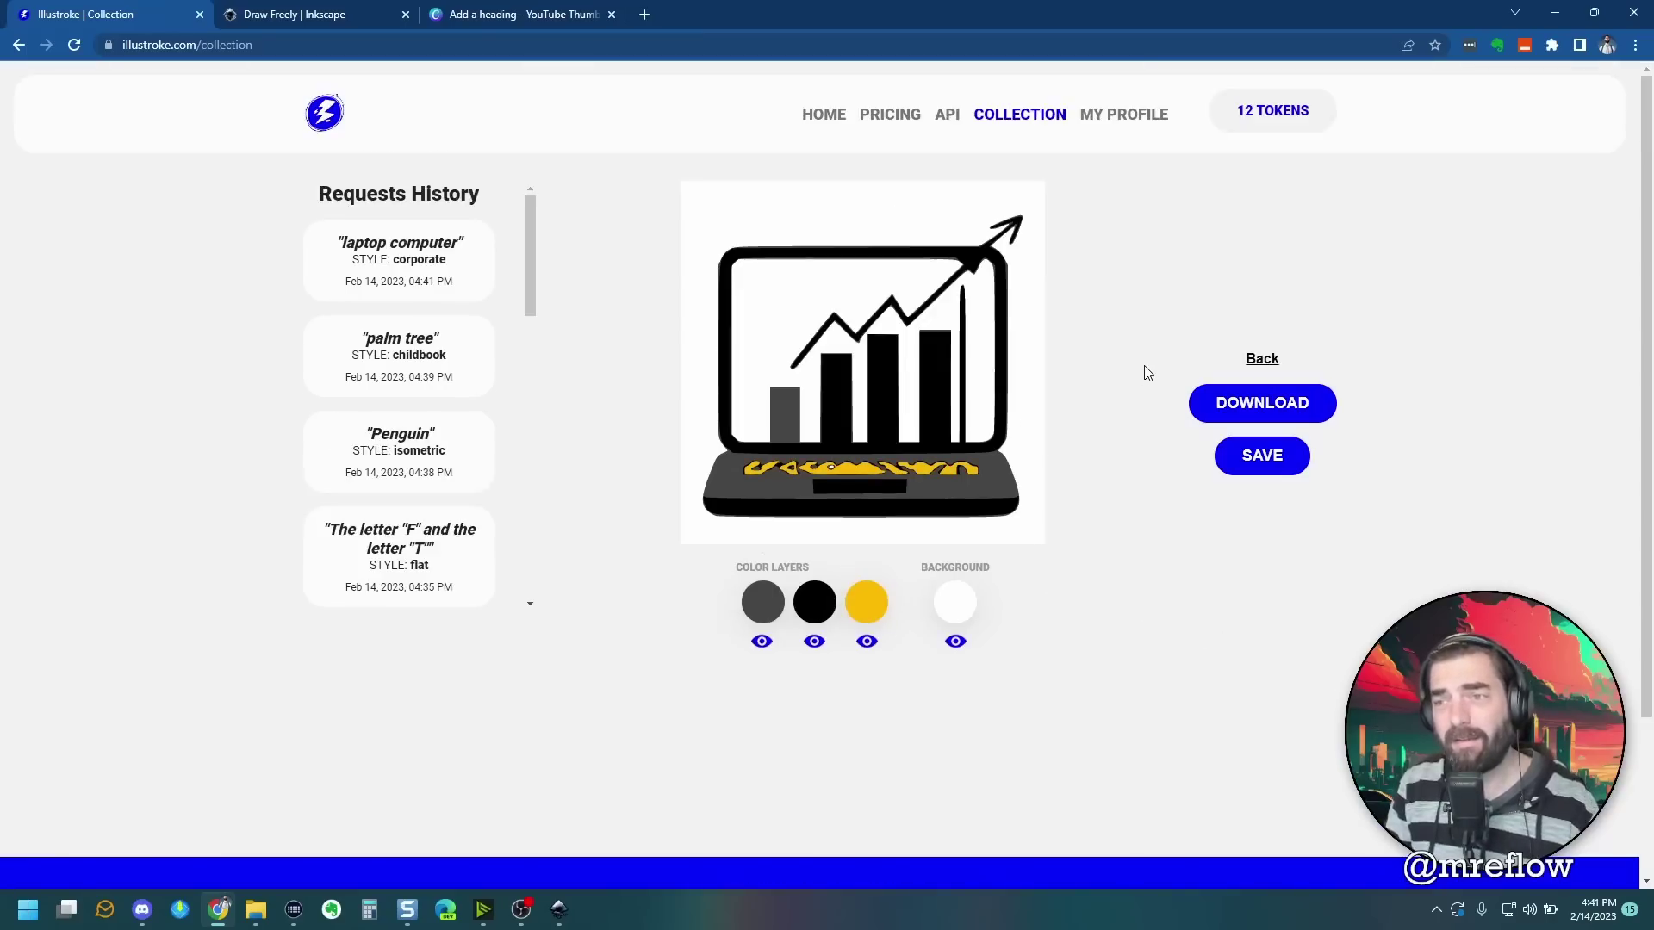
pyautogui.click(947, 116)
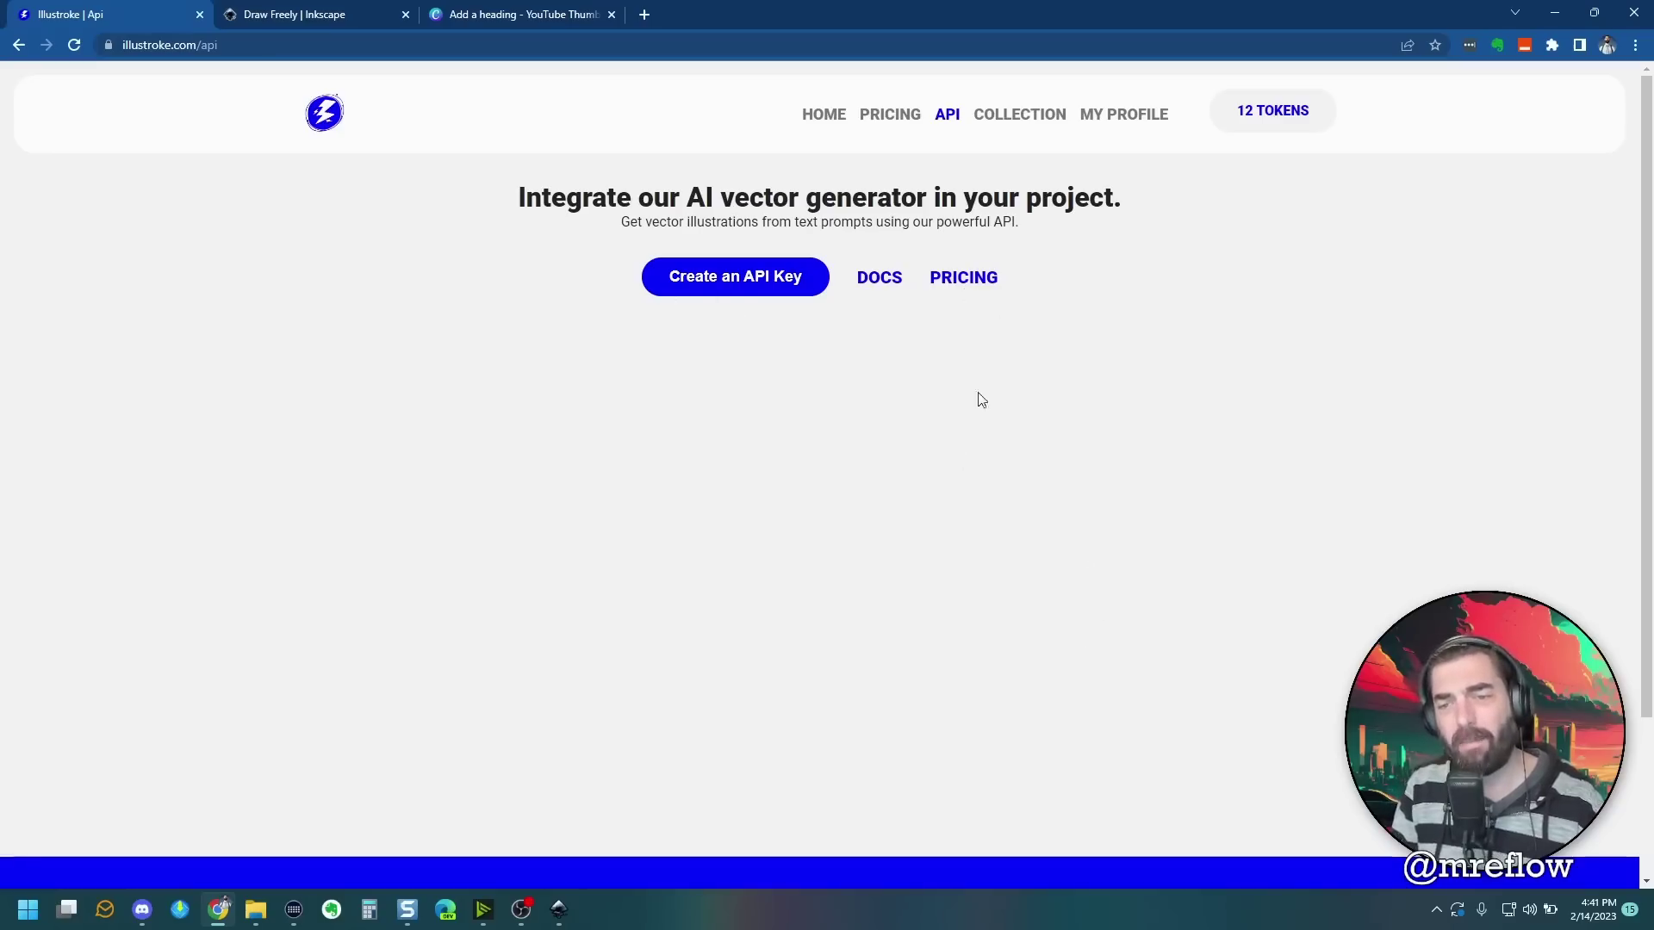
# Step: Open Illustroke's Pricing page to view the token bundles
pyautogui.click(889, 114)
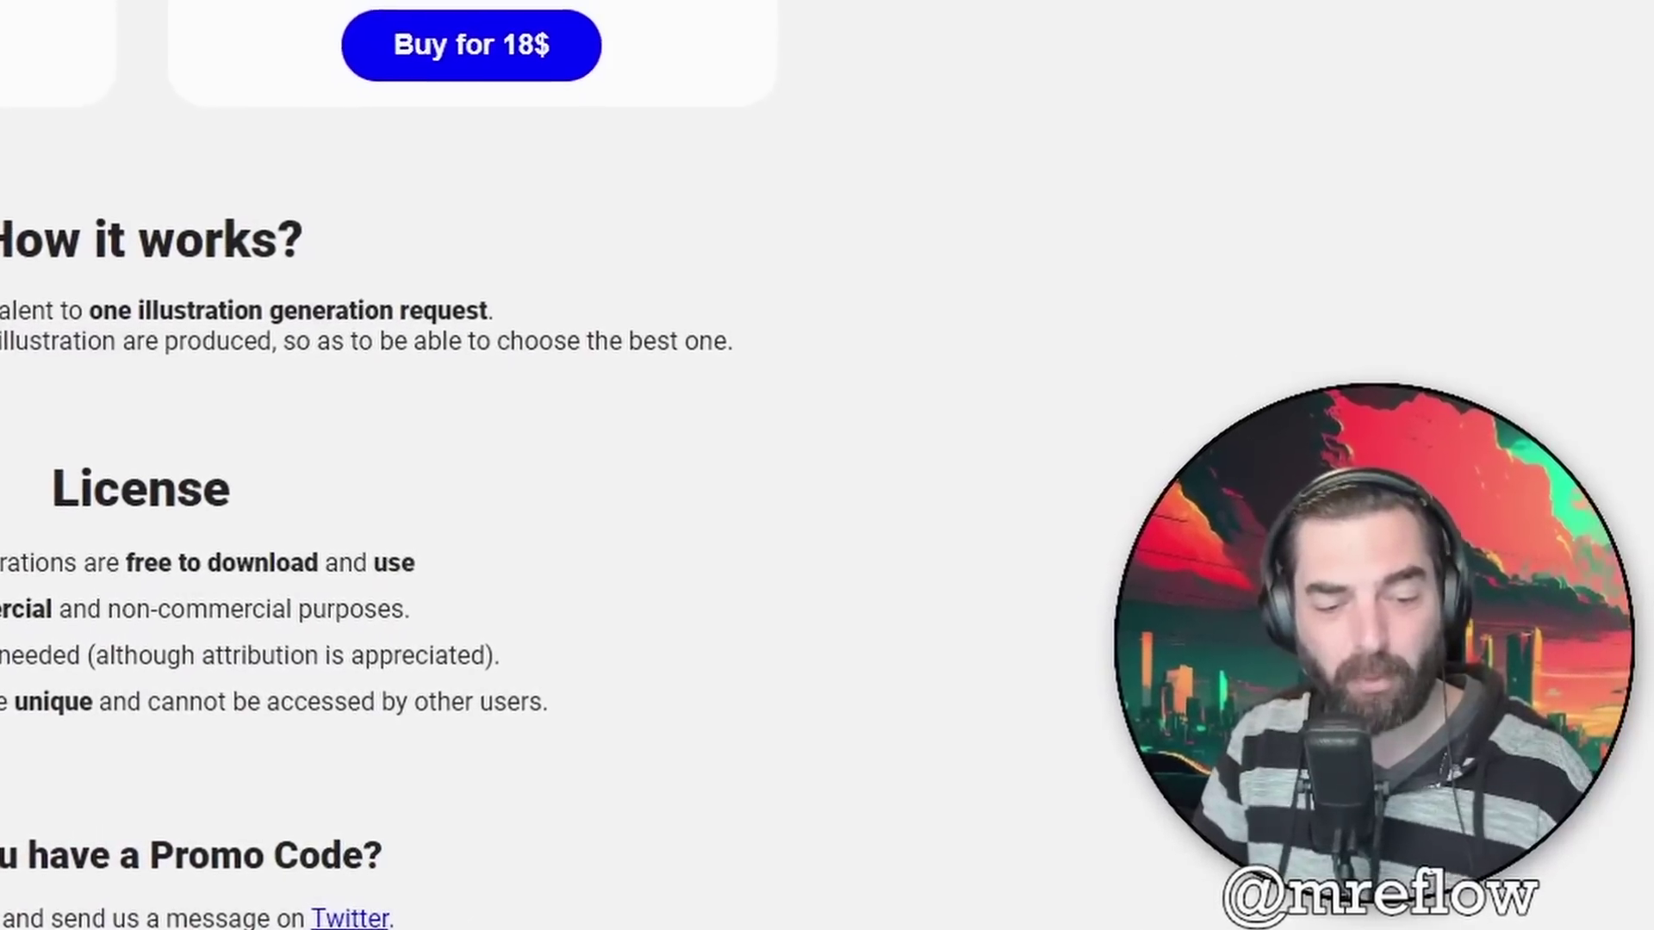
# Step: Bring up Inkscape and switch to the illustroke (4).svg coffee cup file
pyautogui.moveTo(559, 910)
pyautogui.click(521, 762)
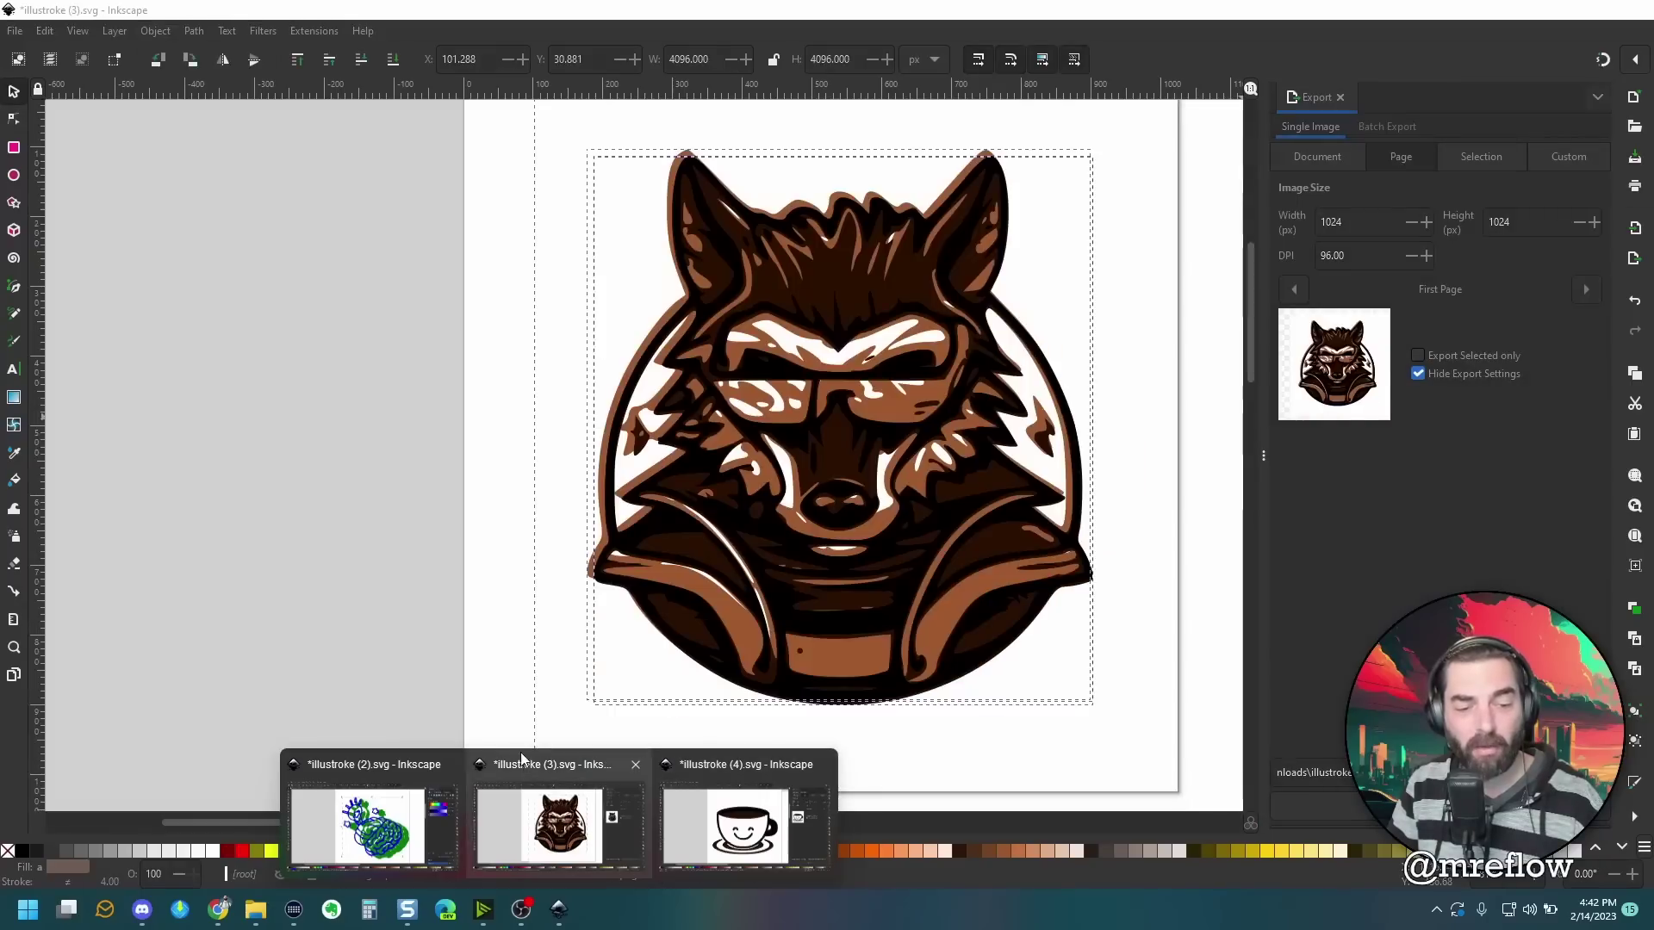
pyautogui.click(750, 820)
# Step: Drag the brown and black cup drawings so the brown cup overlaps the black one
pyautogui.moveTo(986, 389)
pyautogui.mouseDown()
pyautogui.moveTo(1021, 423)
pyautogui.moveTo(1150, 256)
pyautogui.mouseUp()
pyautogui.moveTo(565, 368); pyautogui.dragTo(372, 292)
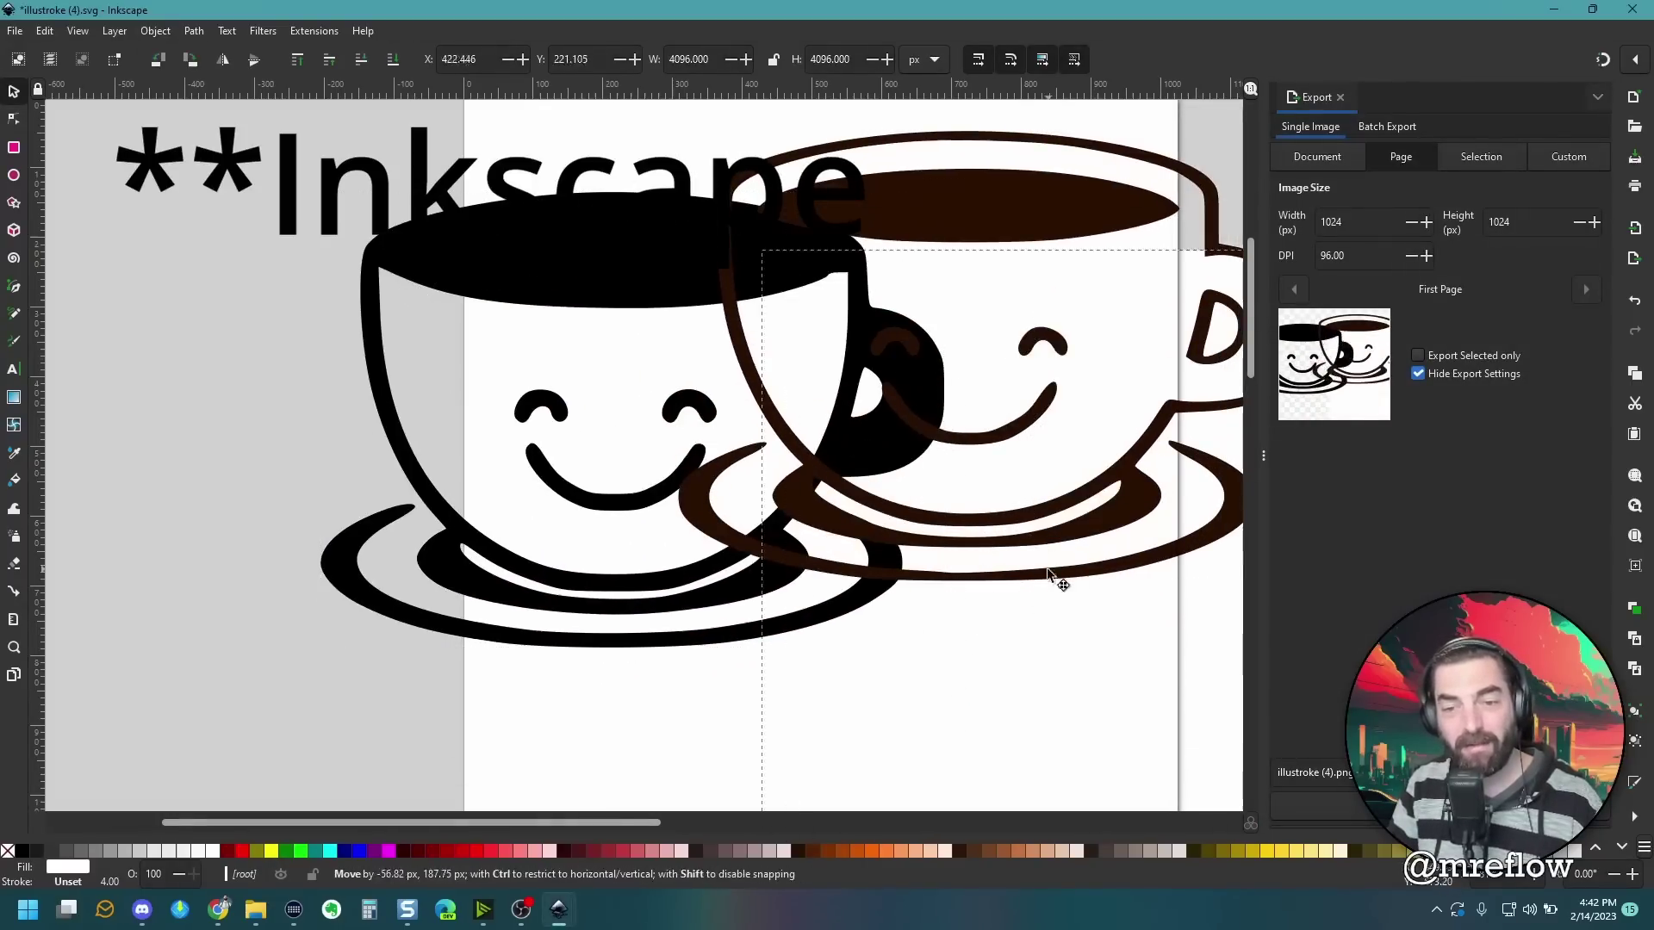
pyautogui.moveTo(897, 195); pyautogui.dragTo(729, 331)
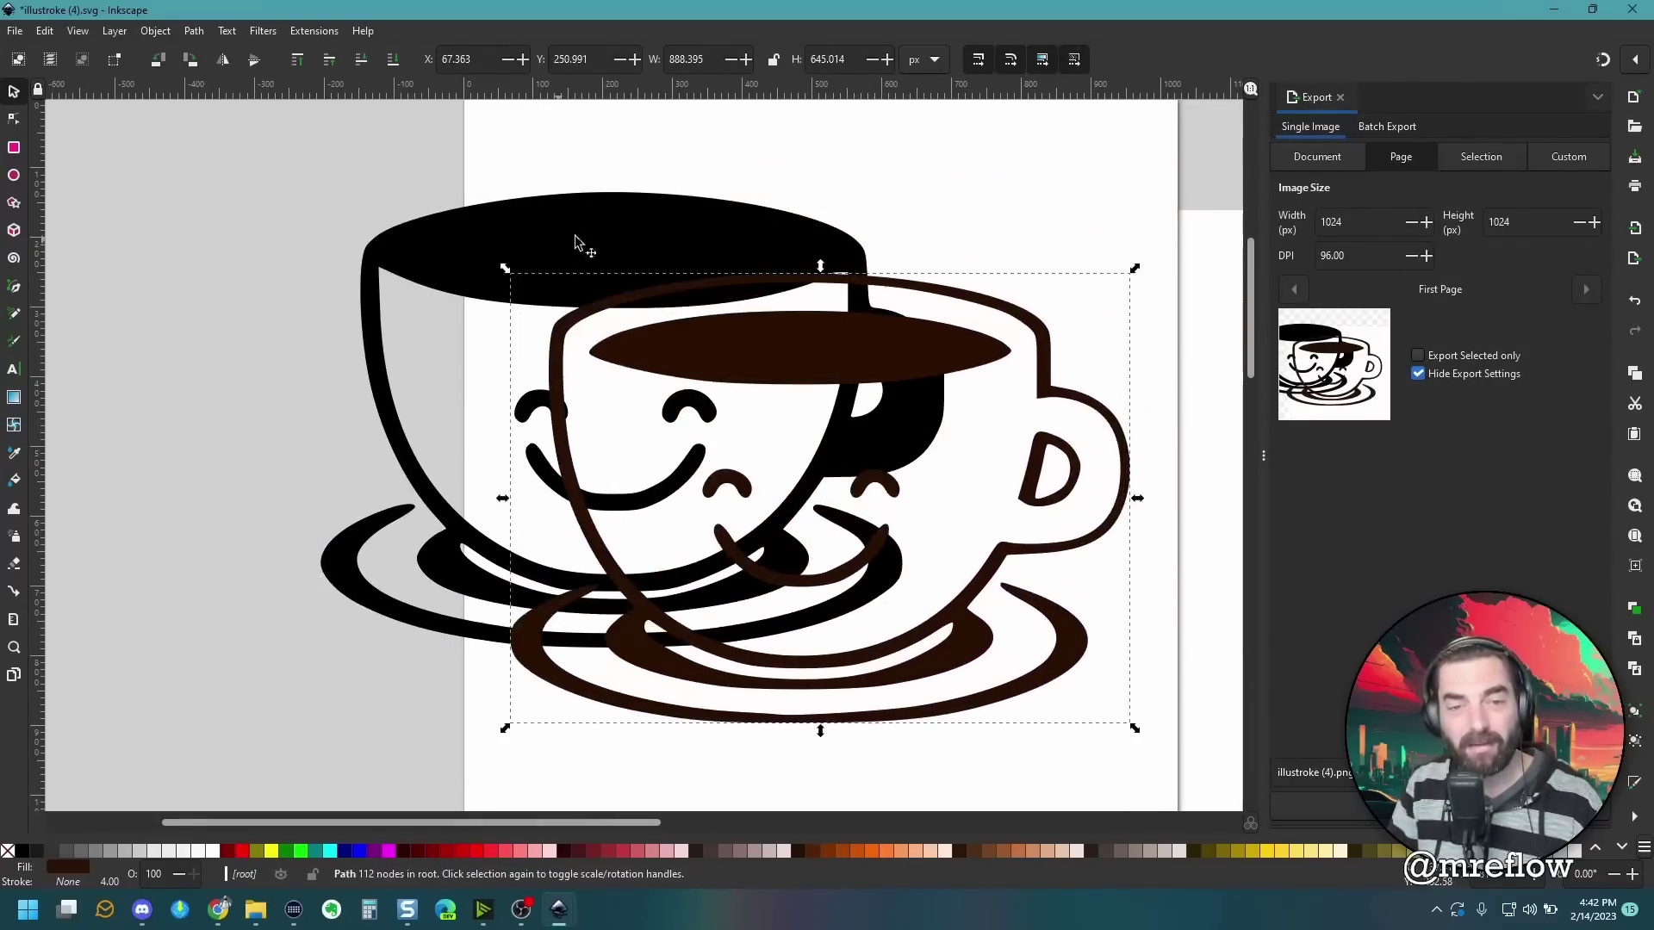
pyautogui.moveTo(580, 244); pyautogui.dragTo(832, 165)
pyautogui.click(919, 421)
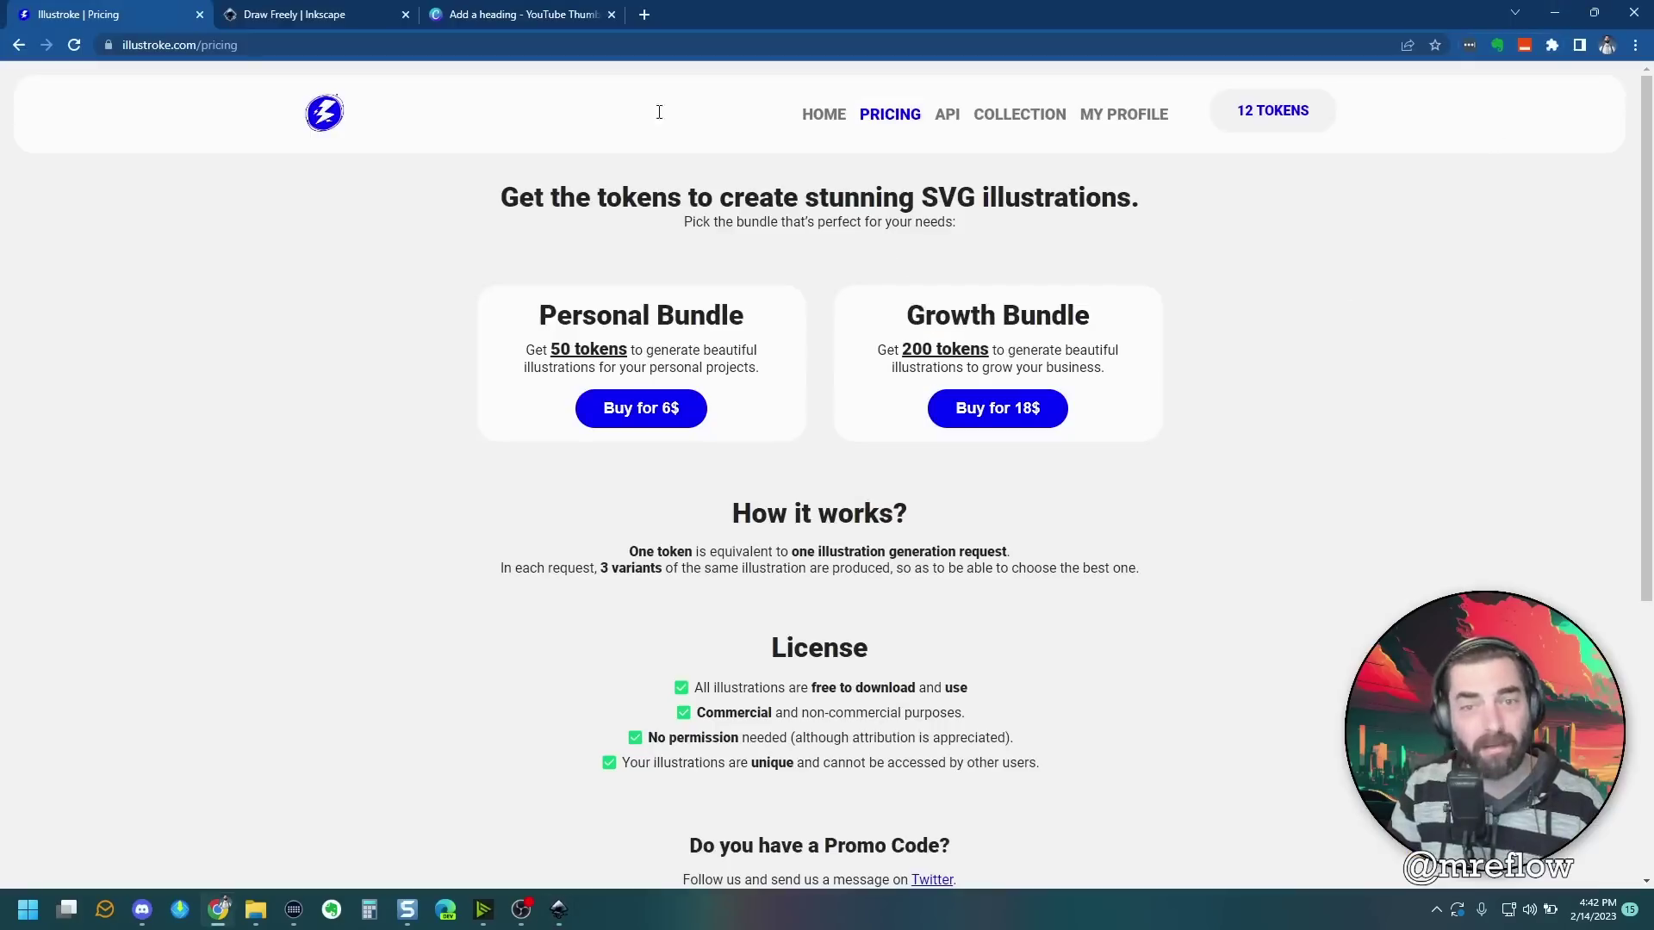
# Step: Check the Happy Cup Coffee logo in Canva, then open a new tab for futuretools.io
pyautogui.click(516, 14)
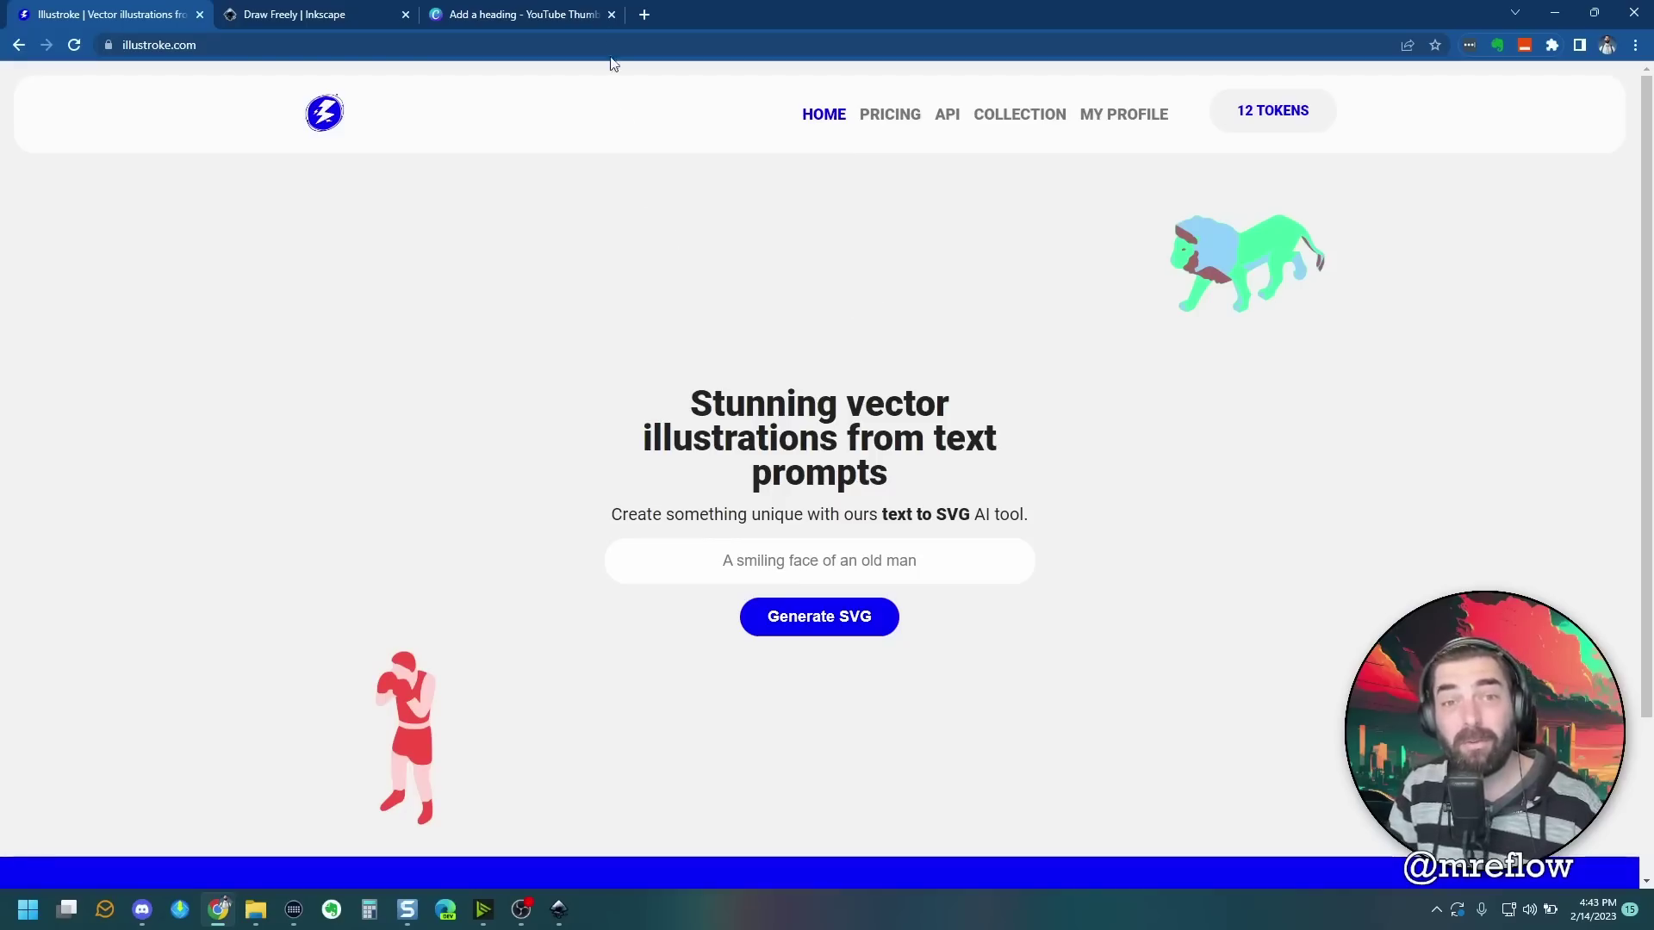
pyautogui.click(644, 14)
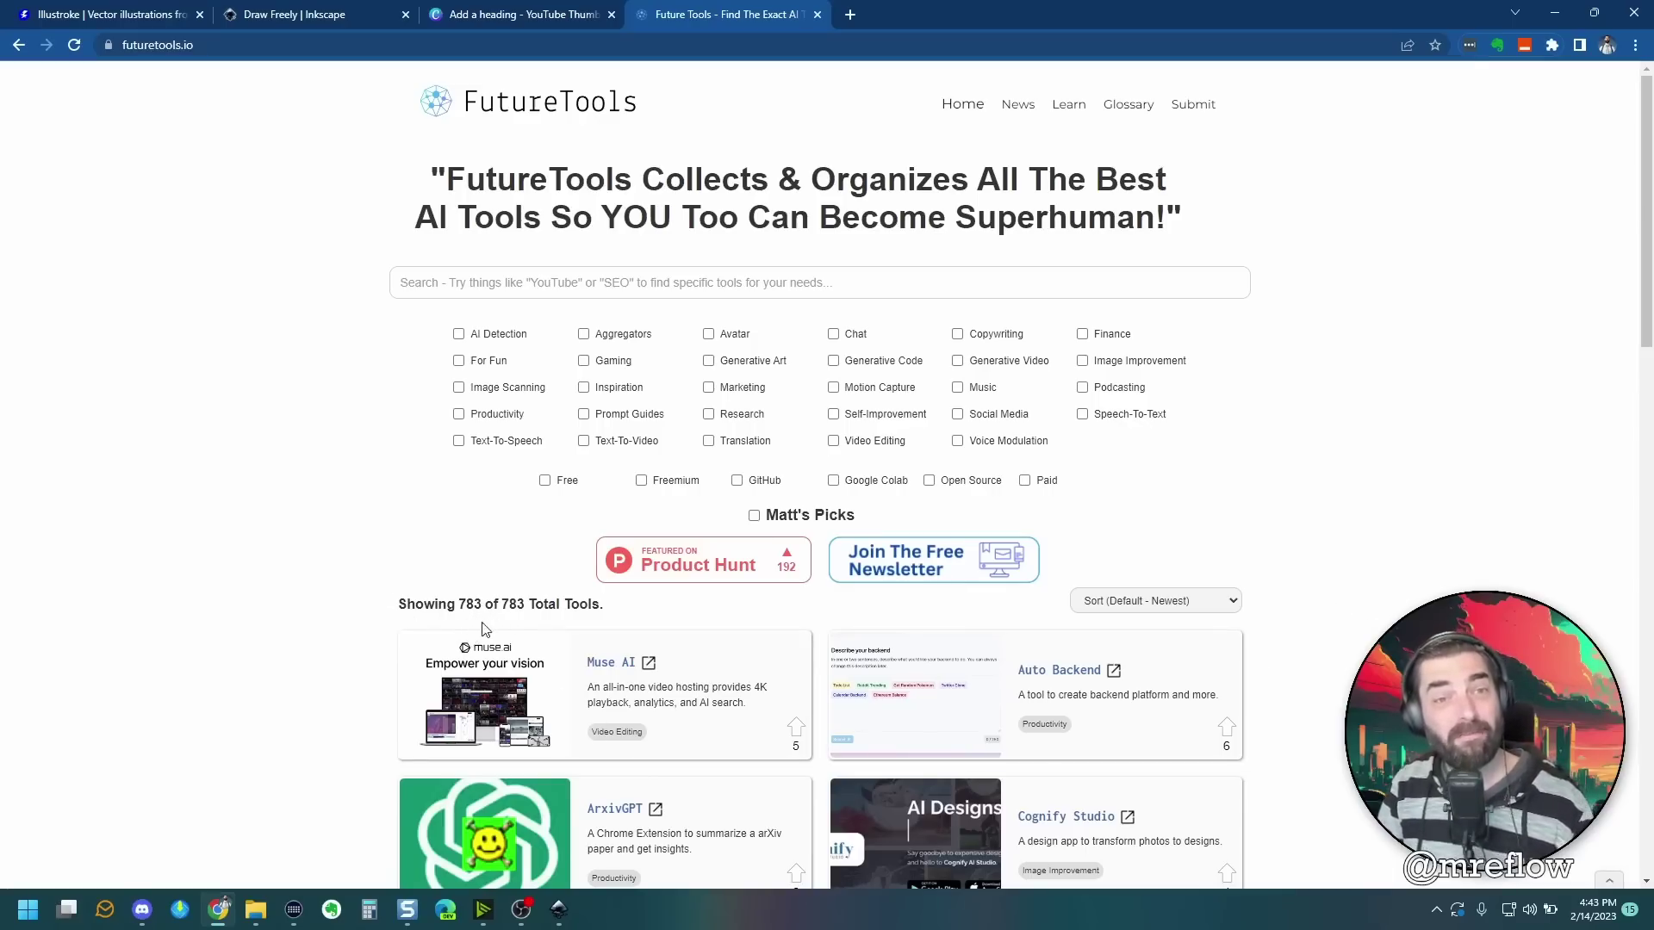
# Step: Turn on the Matt's Picks filter to show 130 of 783 tools
pyautogui.click(769, 517)
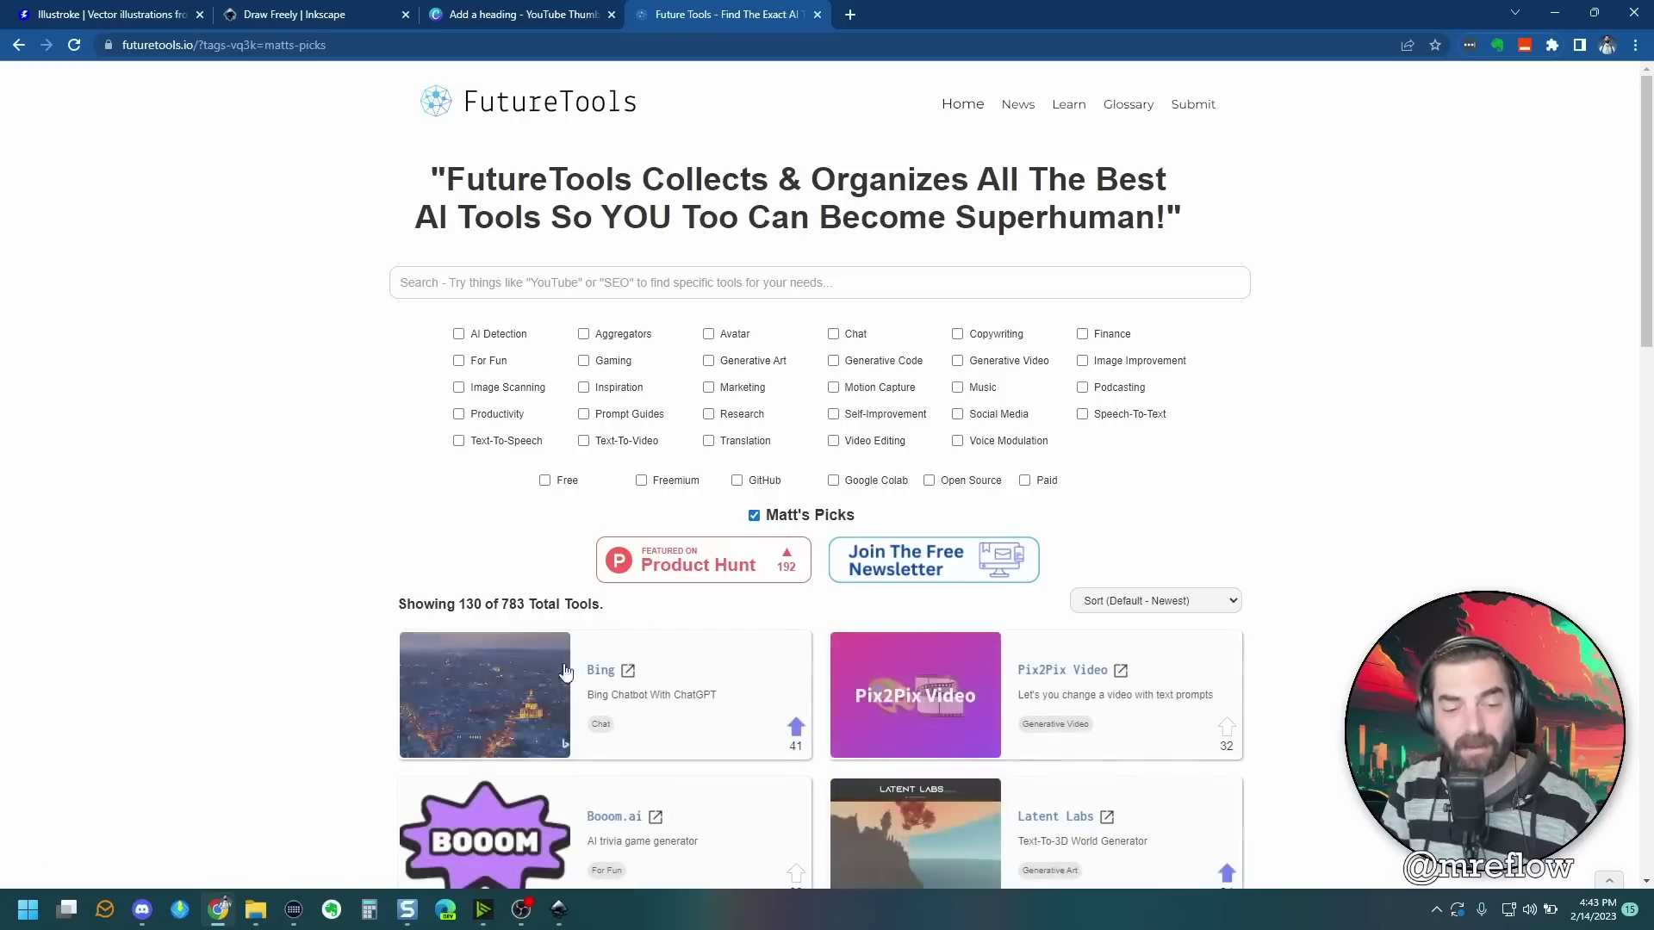